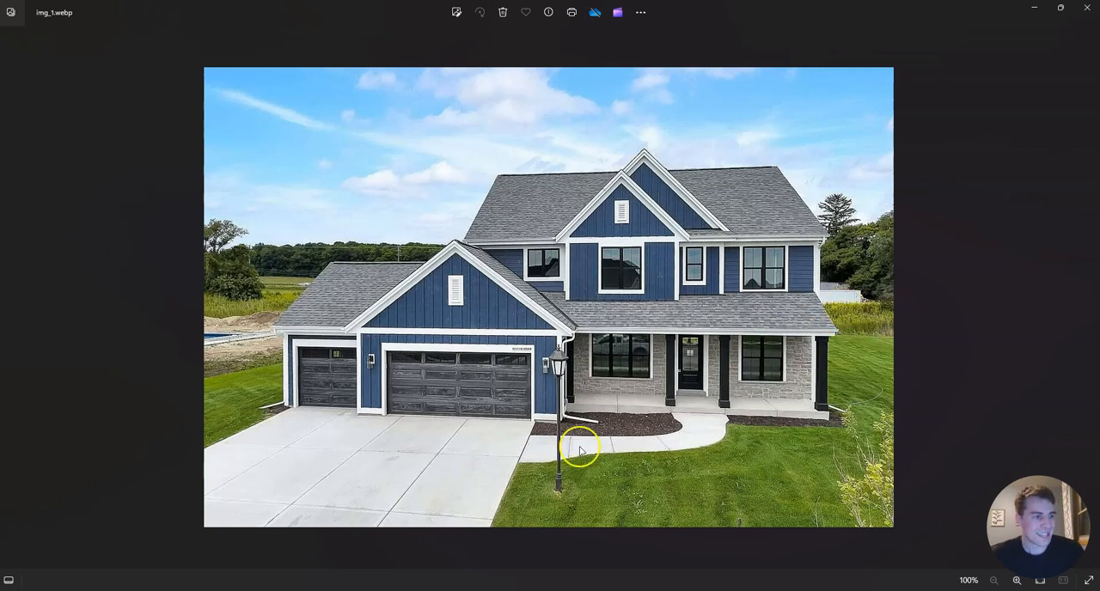
Switch from the reference house photo to Revit and close the AD&D_Test model's 3D view, leaving the AD&D_Tutorial model open.
{"action": "left_click", "coordinate": [1034, 8]}
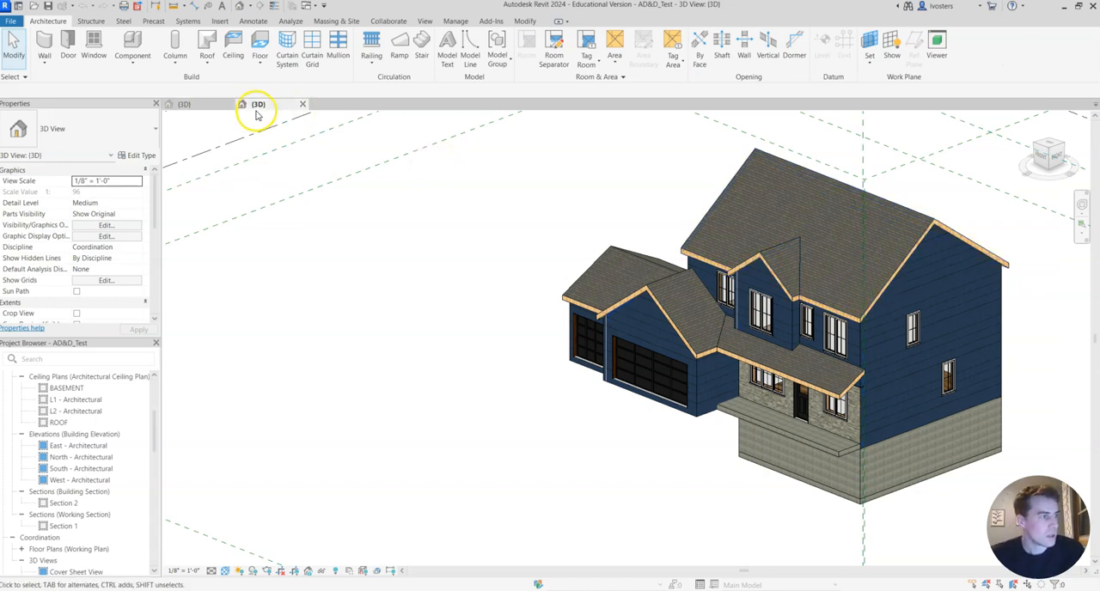
{"action": "left_click", "coordinate": [303, 105]}
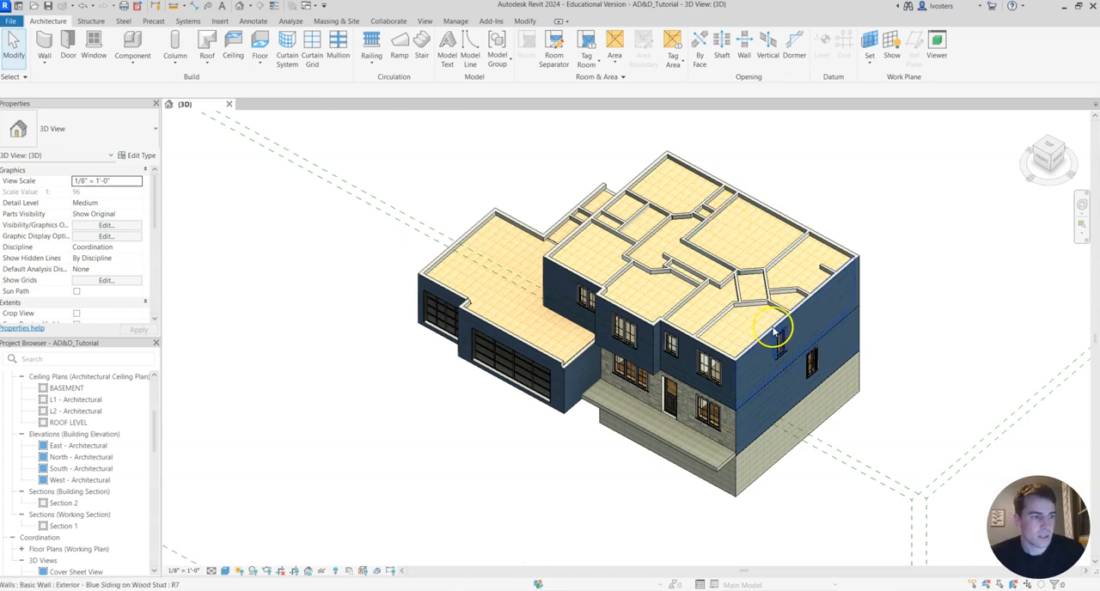
{"action": "middle_click_drag", "start_coordinate": [893, 306], "coordinate": [1011, 278]}
{"action": "middle_click_drag", "start_coordinate": [818, 347], "coordinate": [802, 367]}
{"action": "middle_click_drag", "start_coordinate": [937, 361], "coordinate": [842, 331], "text": "shift"}
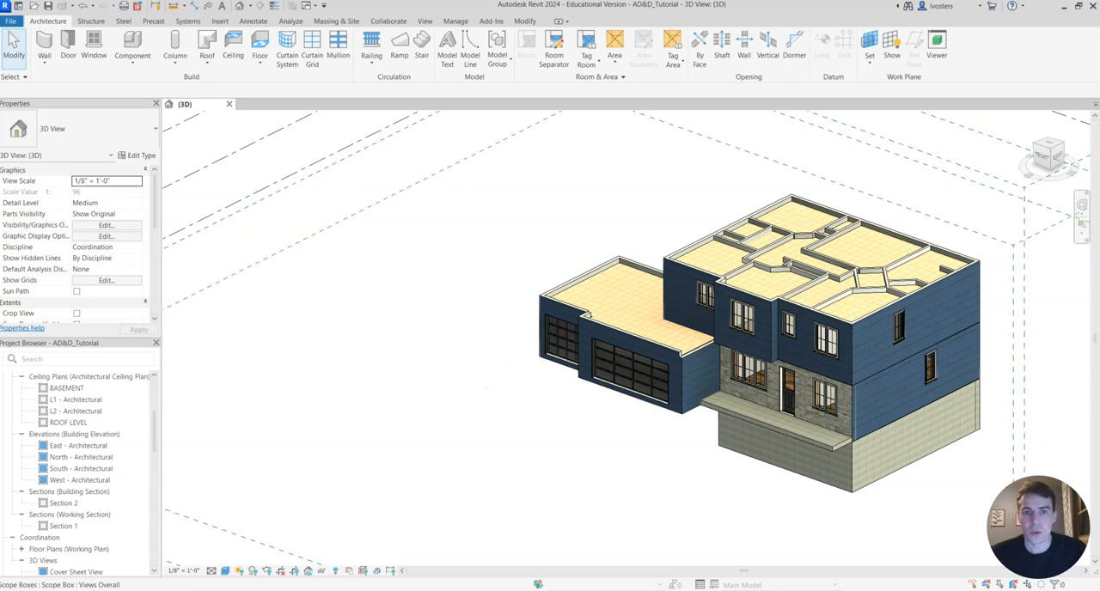
Open the L1 - Architectural floor plan.
{"action": "scroll", "coordinate": [81, 438], "scroll_direction": "up", "scroll_amount": 4}
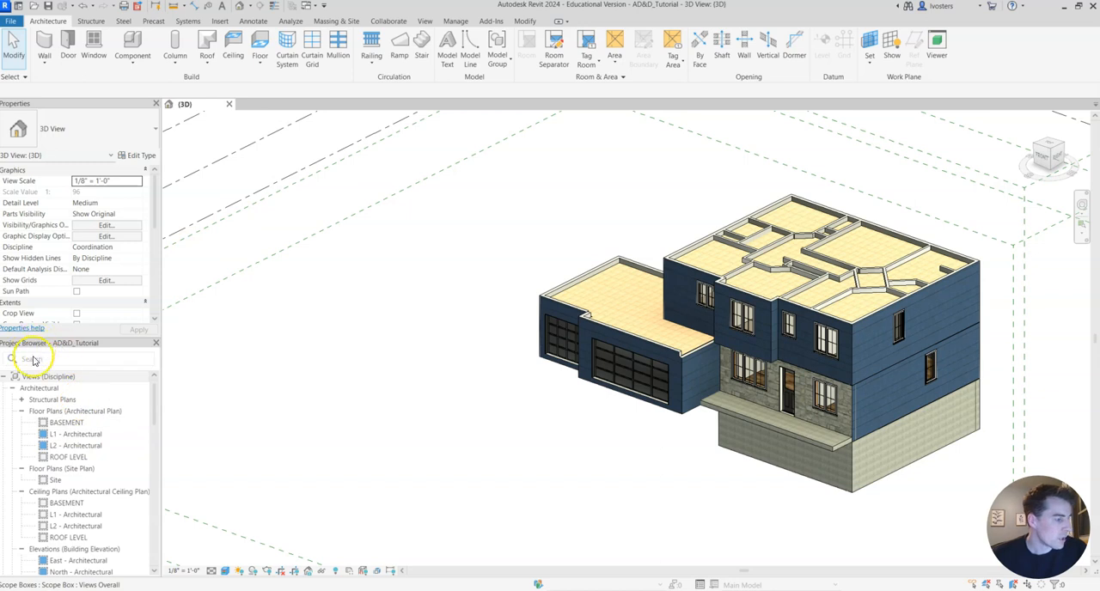
{"action": "double_click", "coordinate": [106, 436]}
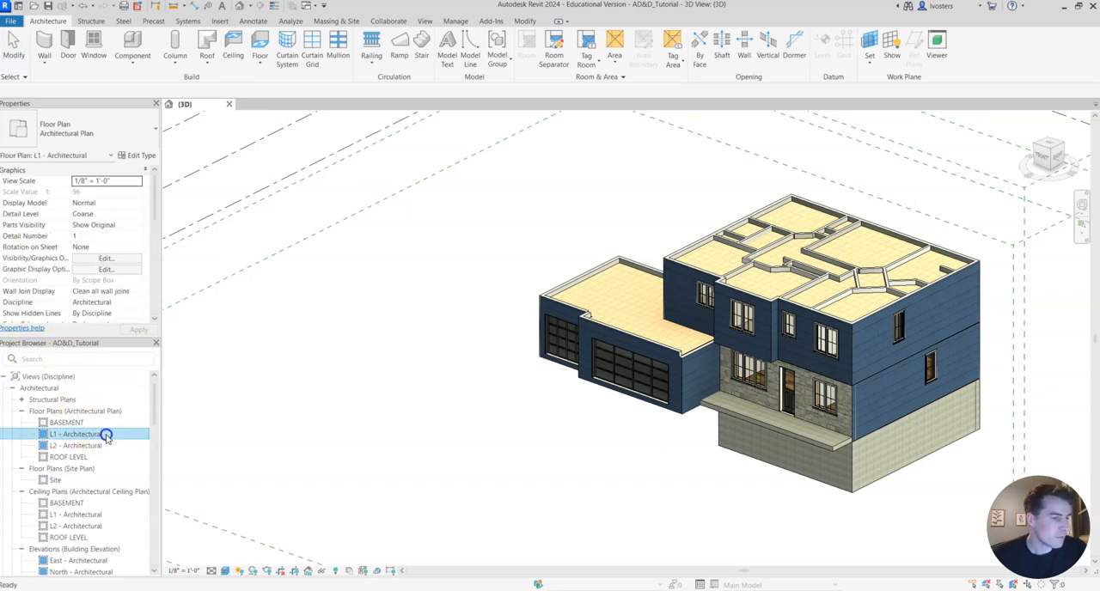
{"action": "scroll", "coordinate": [705, 365], "scroll_direction": "up", "scroll_amount": 4}
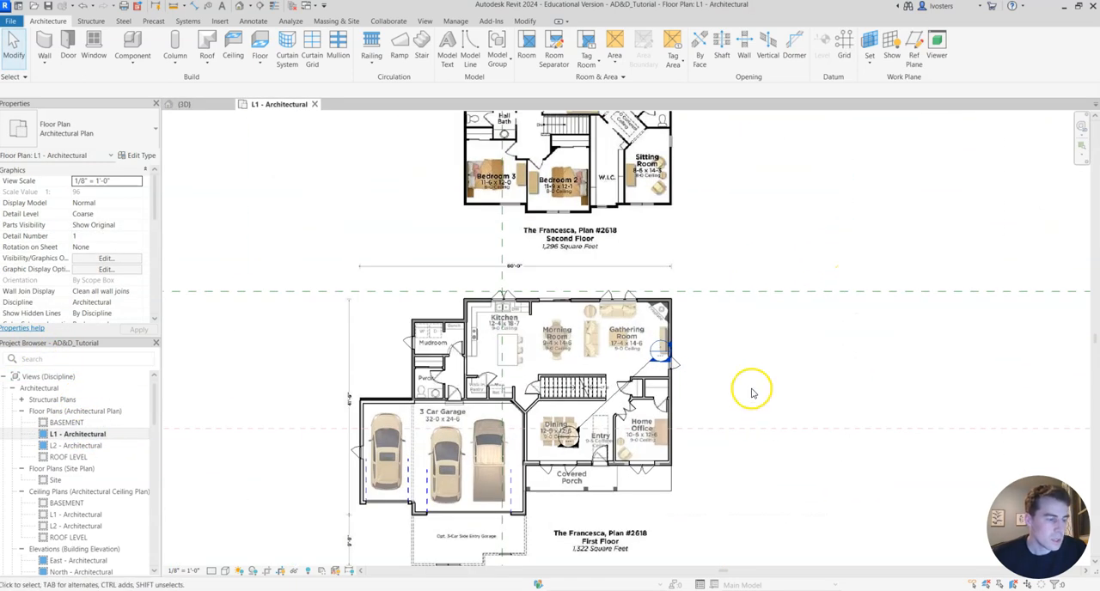
{"action": "scroll", "coordinate": [748, 388], "scroll_direction": "up", "scroll_amount": 2}
{"action": "scroll", "coordinate": [776, 320], "scroll_direction": "up", "scroll_amount": 2}
{"action": "scroll", "coordinate": [776, 319], "scroll_direction": "up", "scroll_amount": 2}
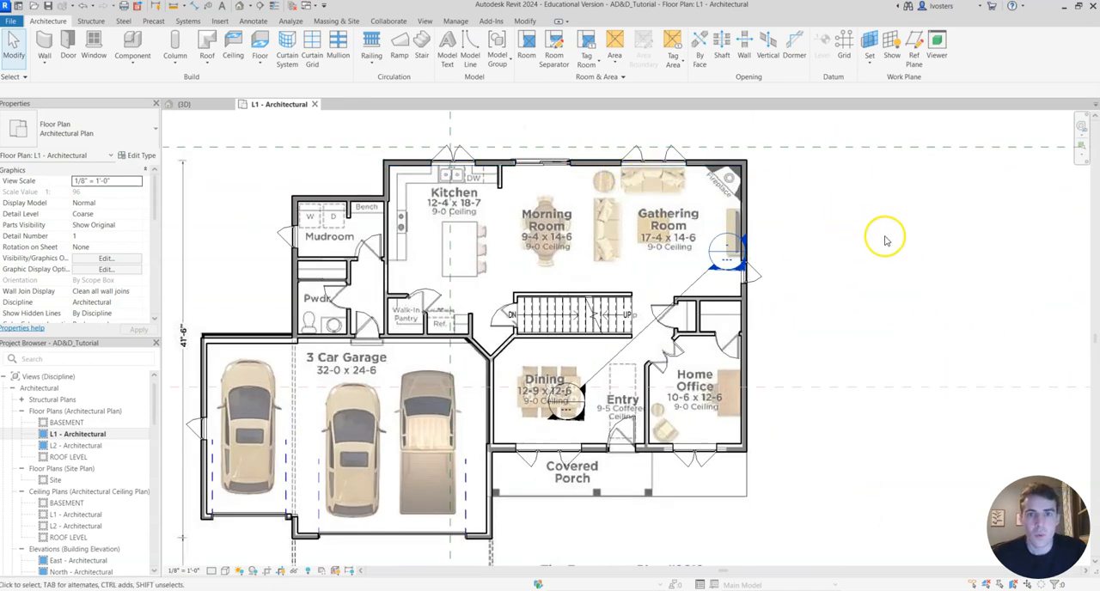
{"action": "scroll", "coordinate": [884, 233], "scroll_direction": "down", "scroll_amount": 1}
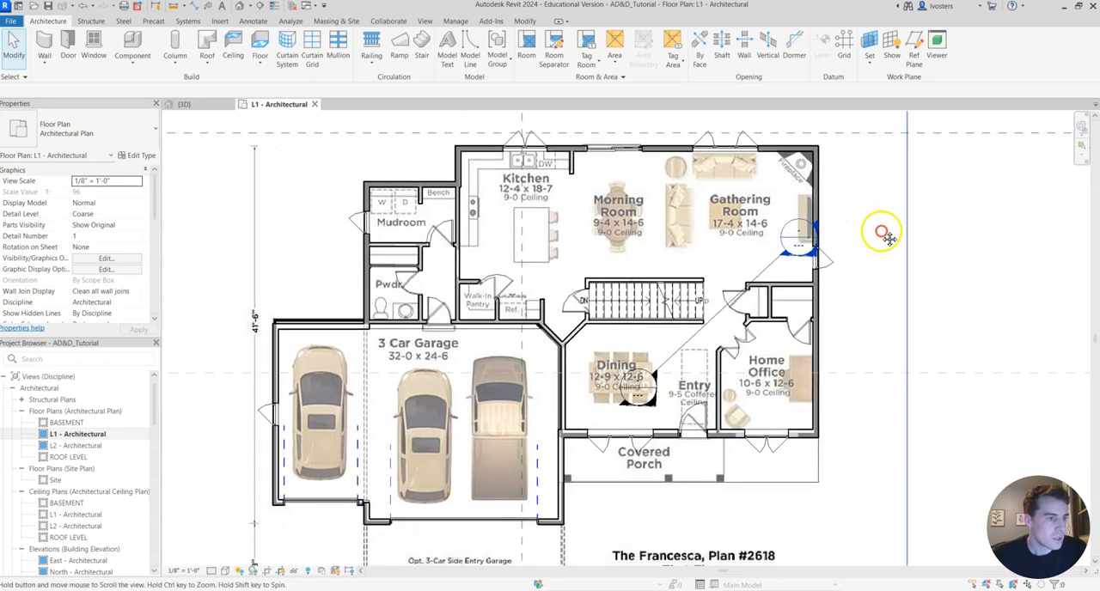
{"action": "scroll", "coordinate": [913, 263], "scroll_direction": "down", "scroll_amount": 1}
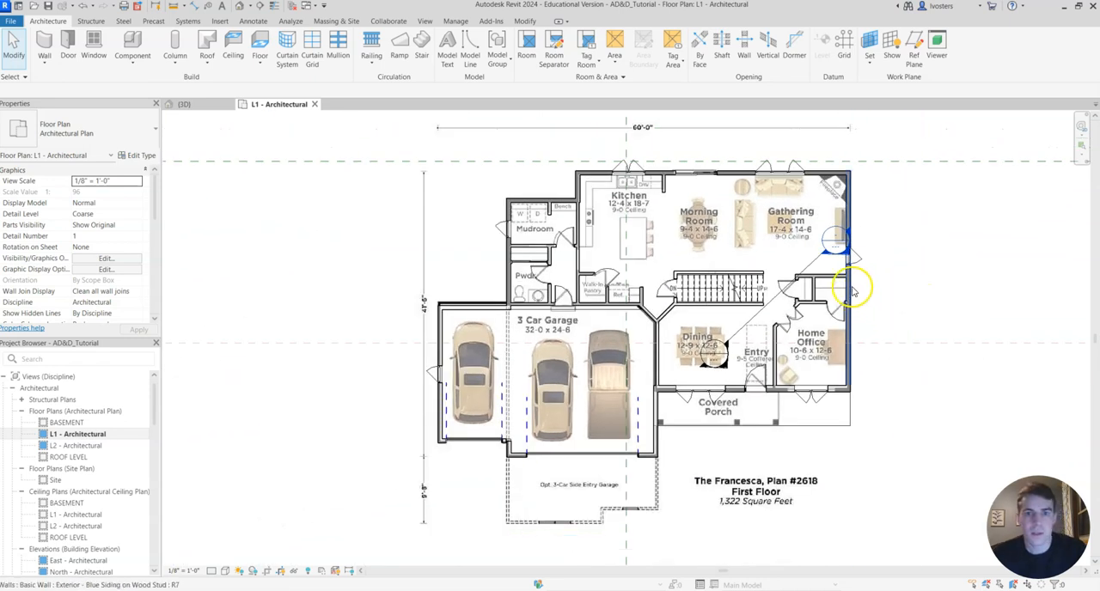
{"action": "middle_click_drag", "start_coordinate": [962, 391], "coordinate": [928, 386]}
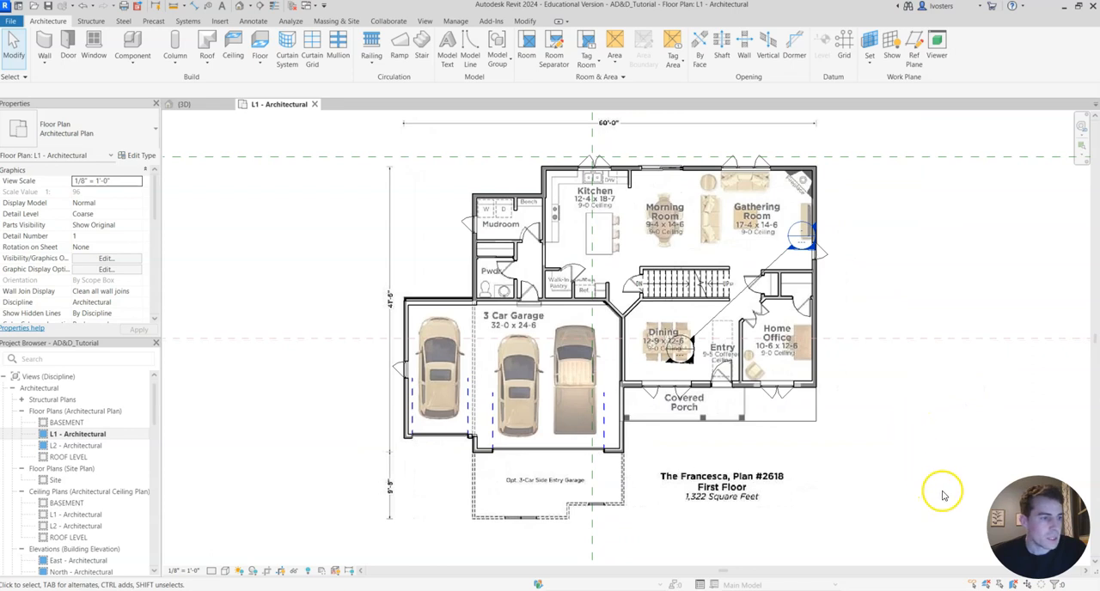
Select everything on the first-floor plan and filter the selection down to the Floors and Walls categories.
{"action": "left_click_drag", "start_coordinate": [951, 504], "coordinate": [265, 121]}
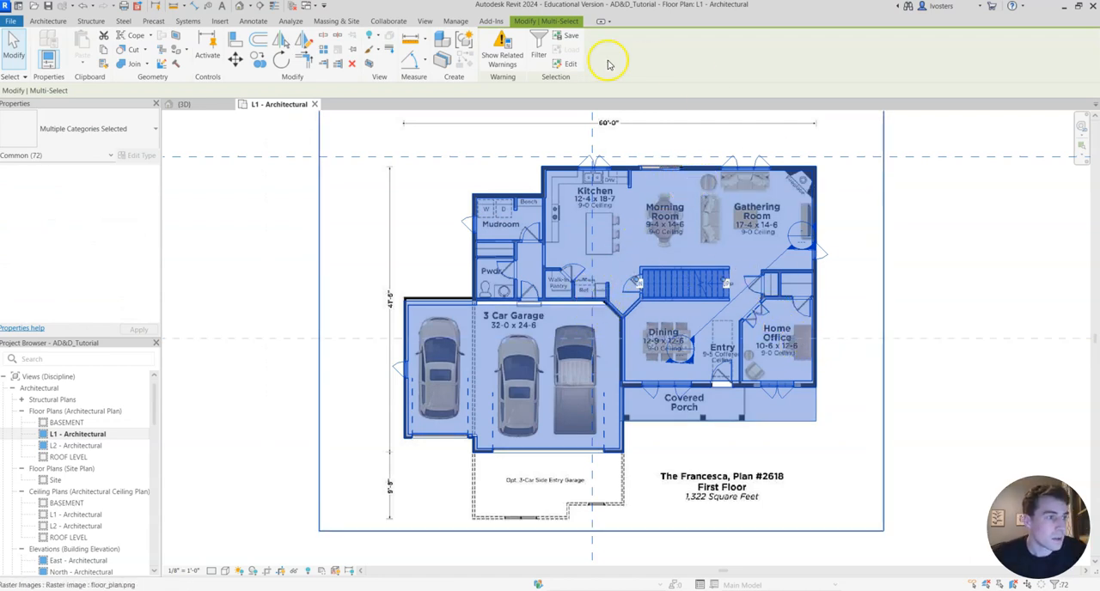
{"action": "left_click", "coordinate": [546, 54]}
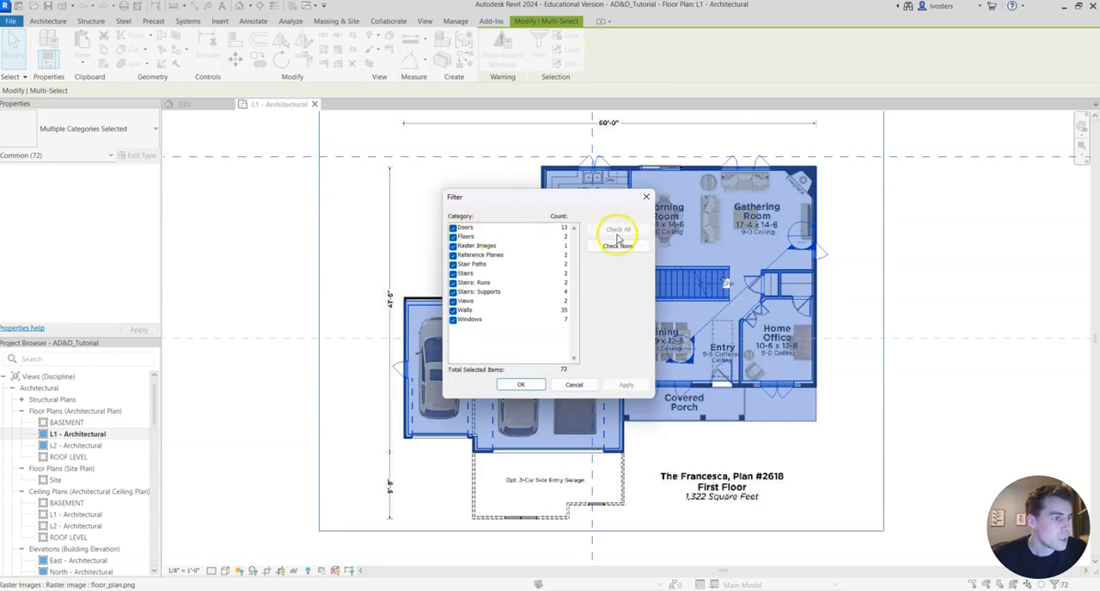
{"action": "left_click", "coordinate": [618, 246]}
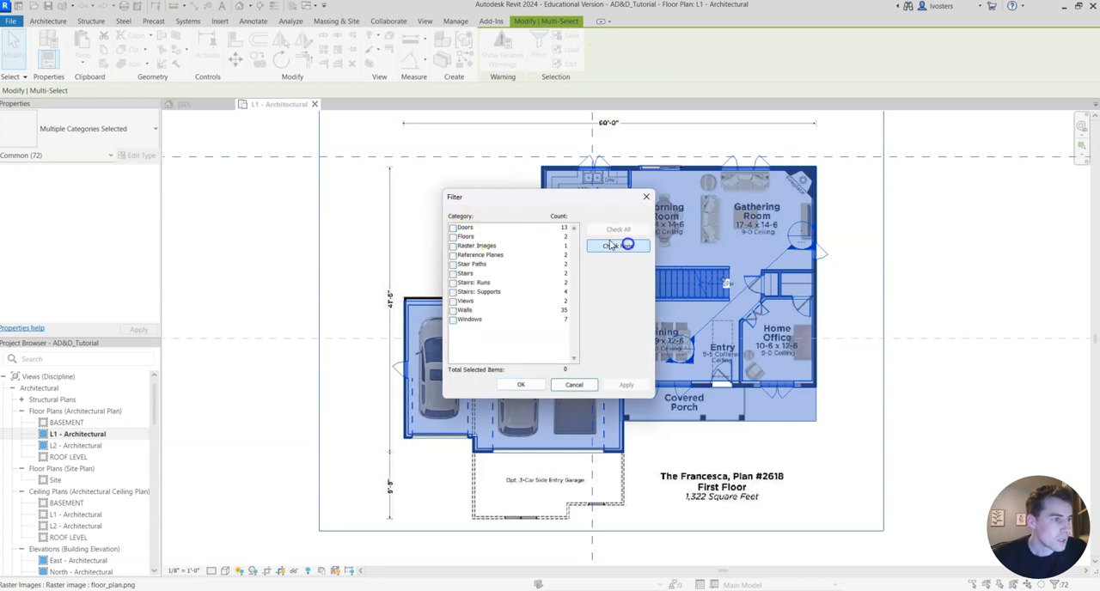
{"action": "left_click", "coordinate": [453, 236]}
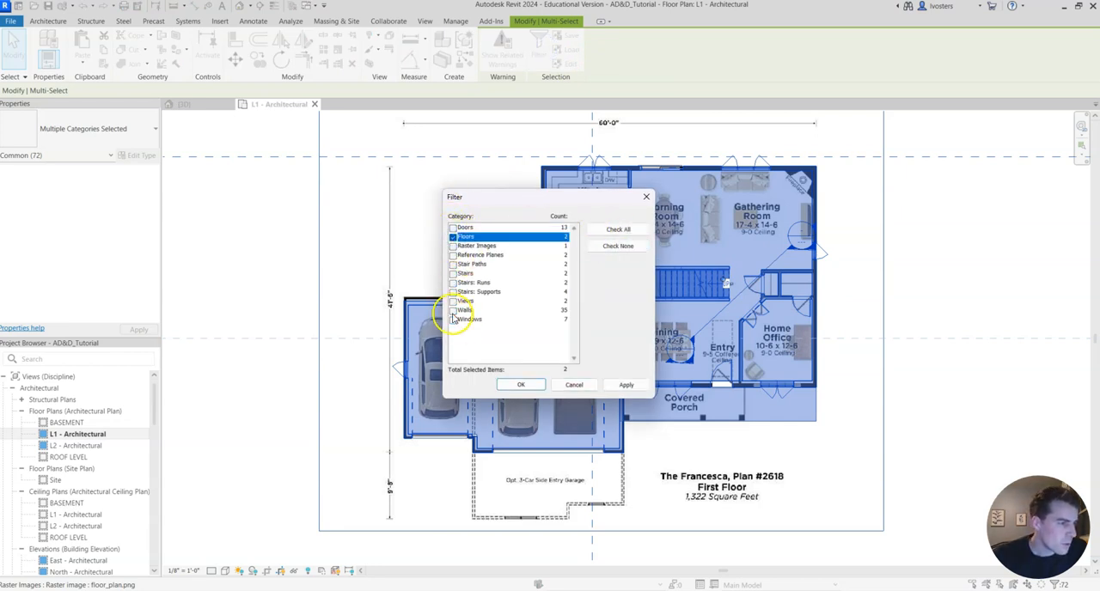
{"action": "left_click", "coordinate": [453, 309]}
{"action": "left_click", "coordinate": [521, 385]}
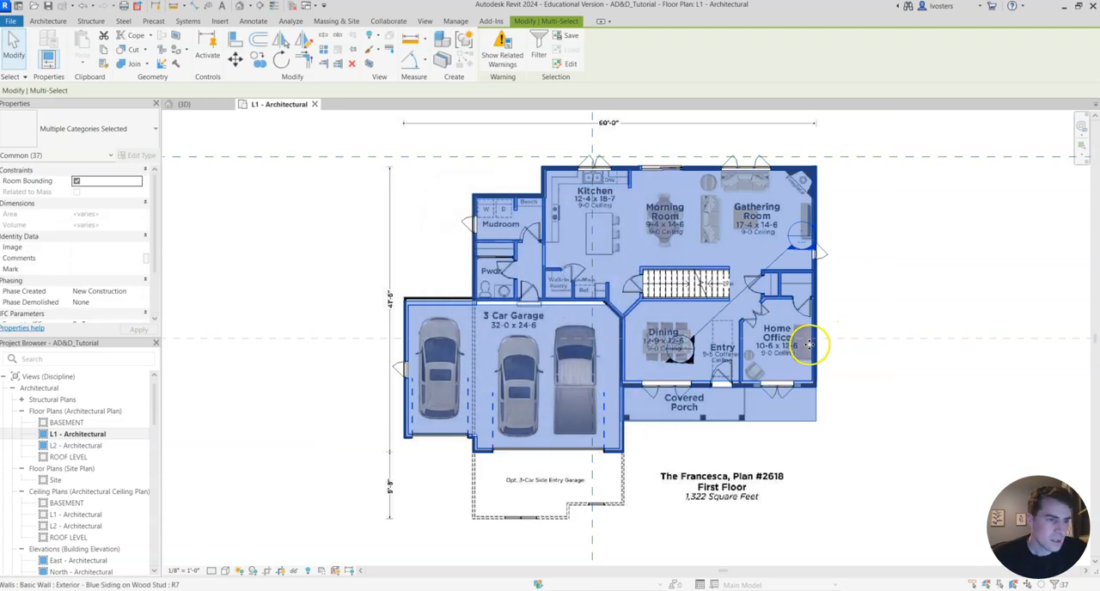
Override the selected floors' and walls' graphics by category in the L1 view, setting surface transparency to 0.
{"action": "right_click", "coordinate": [814, 321]}
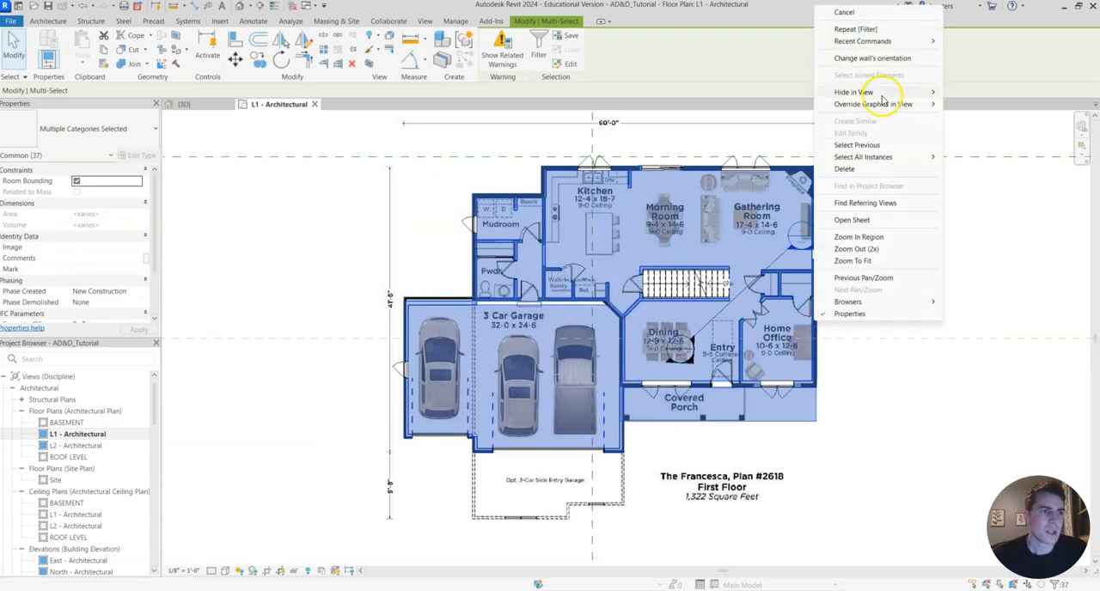
{"action": "mouse_move", "coordinate": [897, 107]}
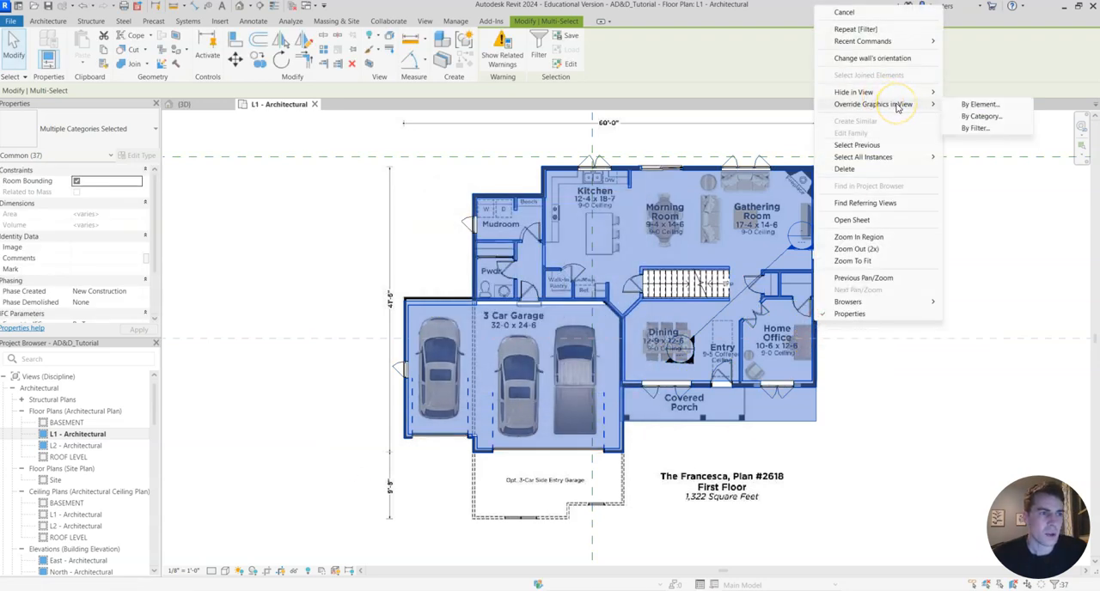
{"action": "left_click", "coordinate": [979, 117]}
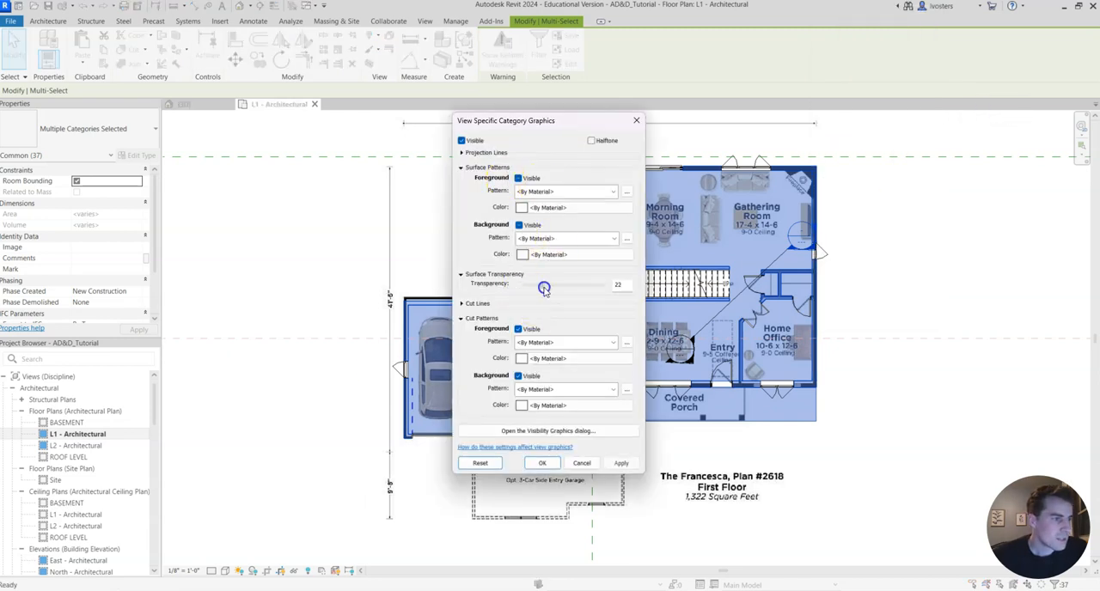
{"action": "left_click", "coordinate": [619, 463]}
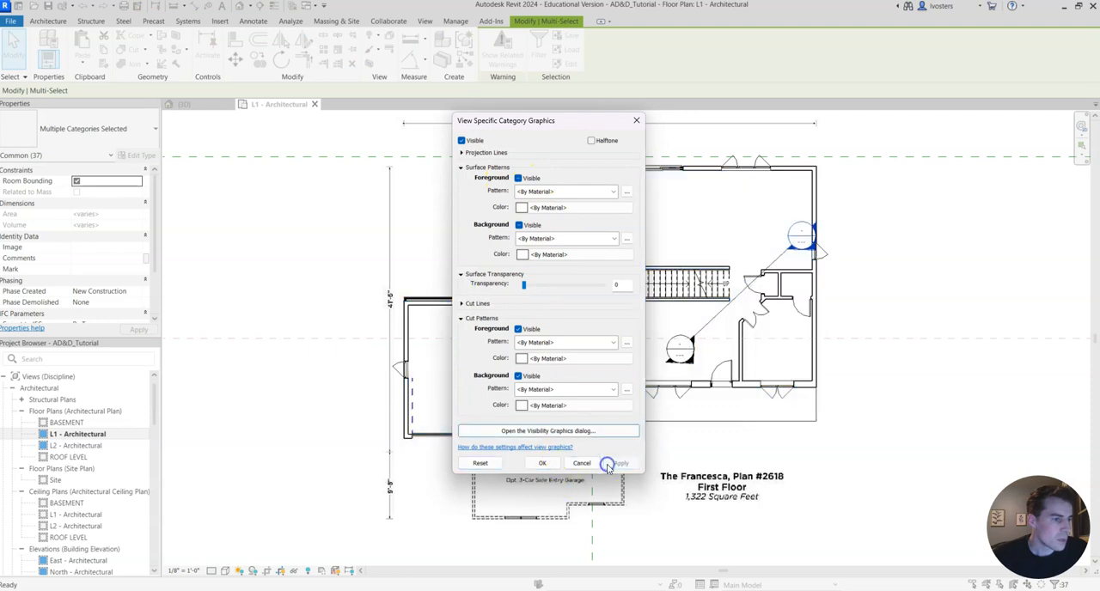
{"action": "left_click", "coordinate": [542, 463]}
{"action": "left_click", "coordinate": [911, 263]}
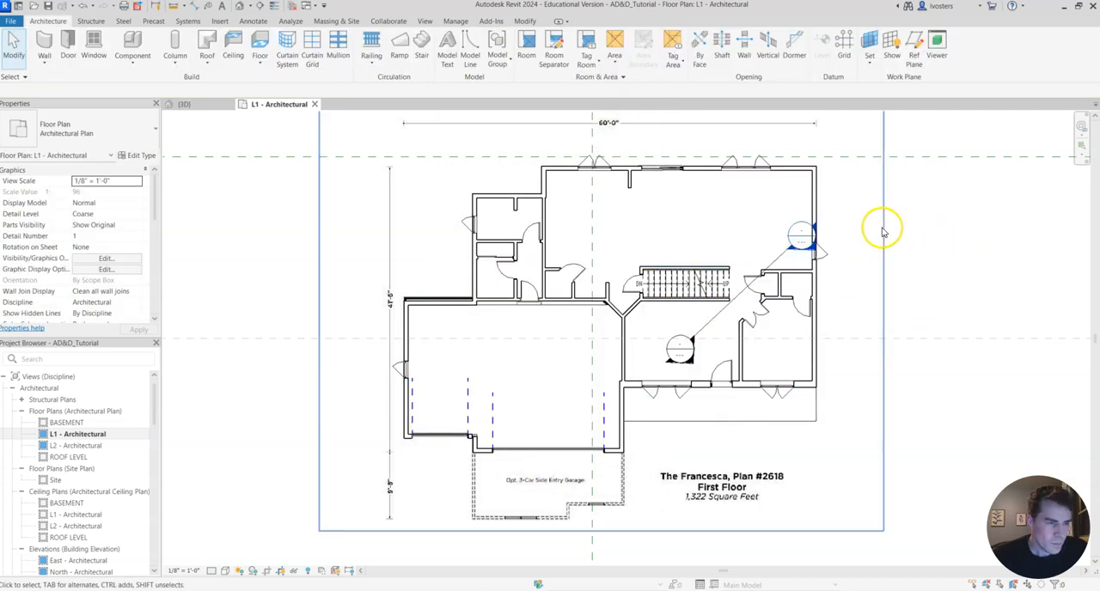
{"action": "scroll", "coordinate": [834, 258], "scroll_direction": "up", "scroll_amount": 3}
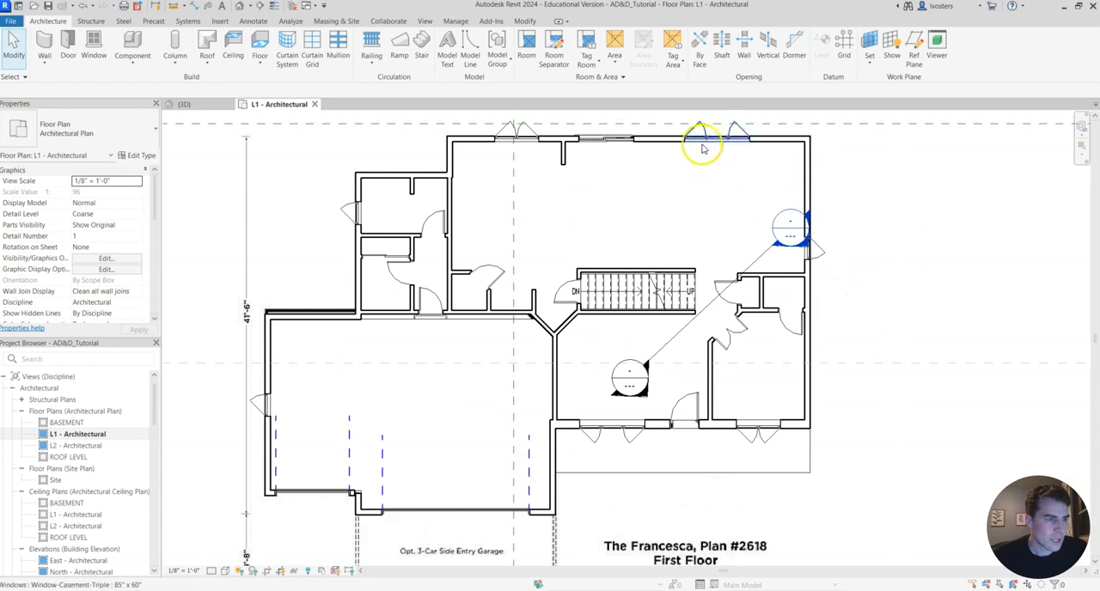
{"action": "scroll", "coordinate": [717, 227], "scroll_direction": "down", "scroll_amount": 2}
{"action": "middle_click_drag", "start_coordinate": [710, 221], "coordinate": [677, 246]}
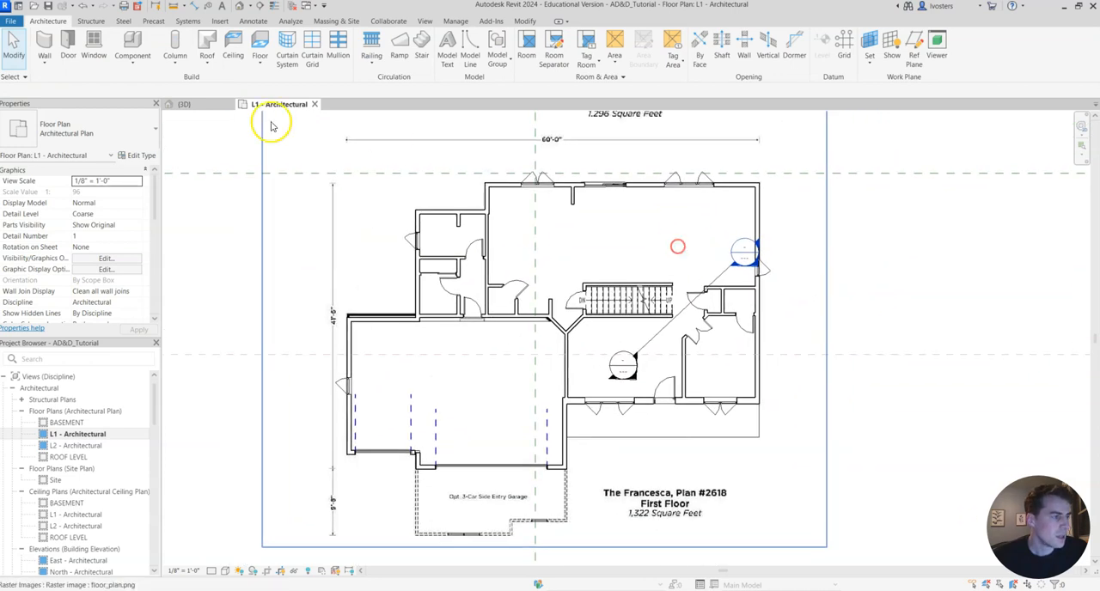
Open the L2 - Architectural floor plan, select the whole second-floor plan and filter the selection to Floors and Walls.
{"action": "double_click", "coordinate": [79, 445]}
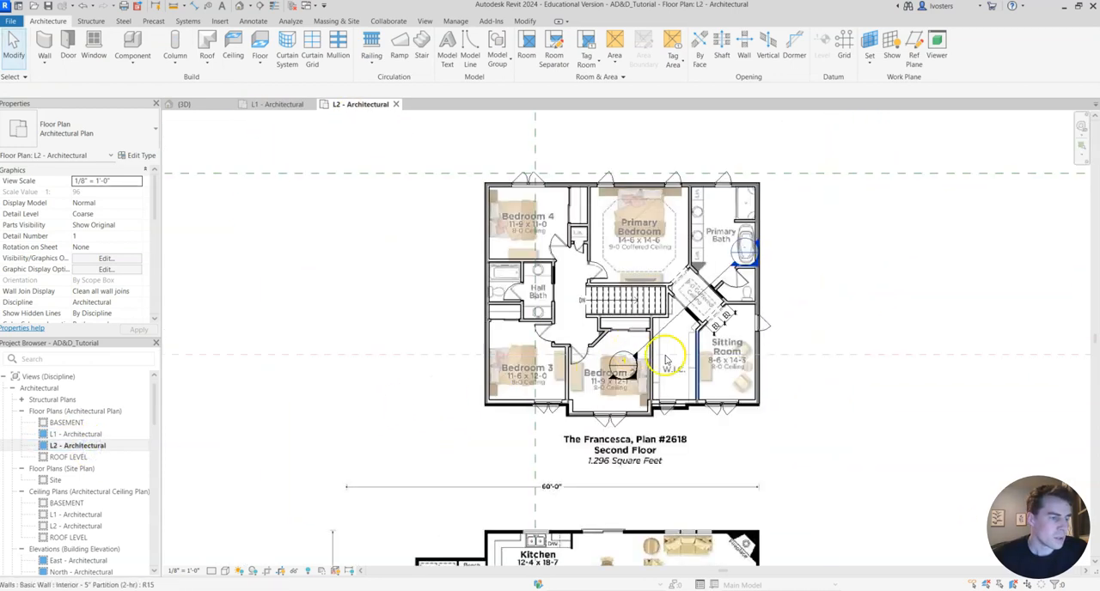
{"action": "left_click_drag", "start_coordinate": [896, 451], "coordinate": [392, 134]}
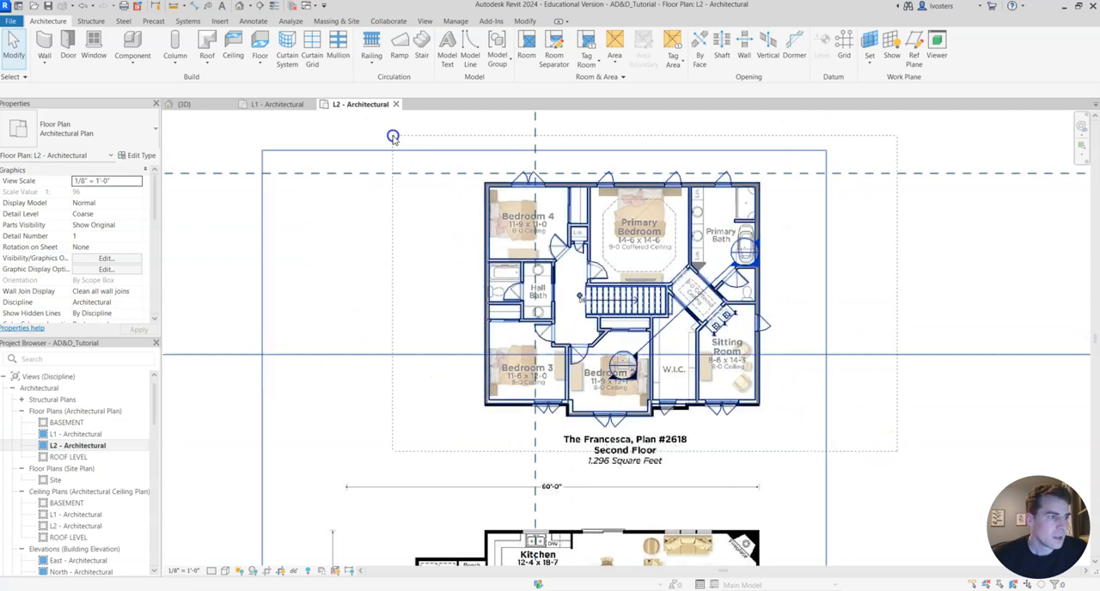
{"action": "left_click", "coordinate": [538, 44]}
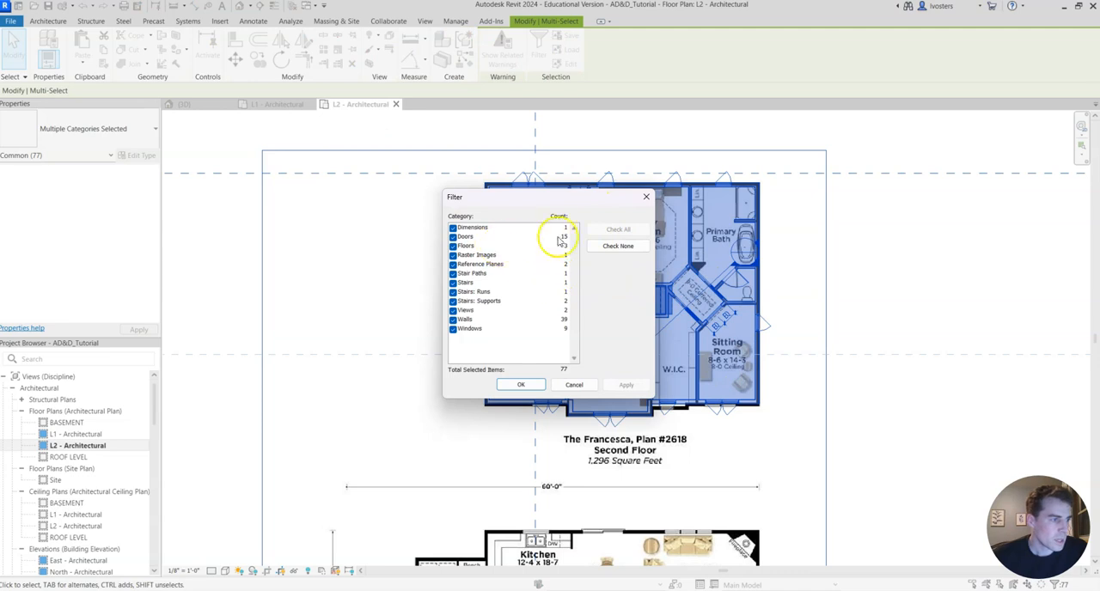
{"action": "left_click", "coordinate": [616, 246]}
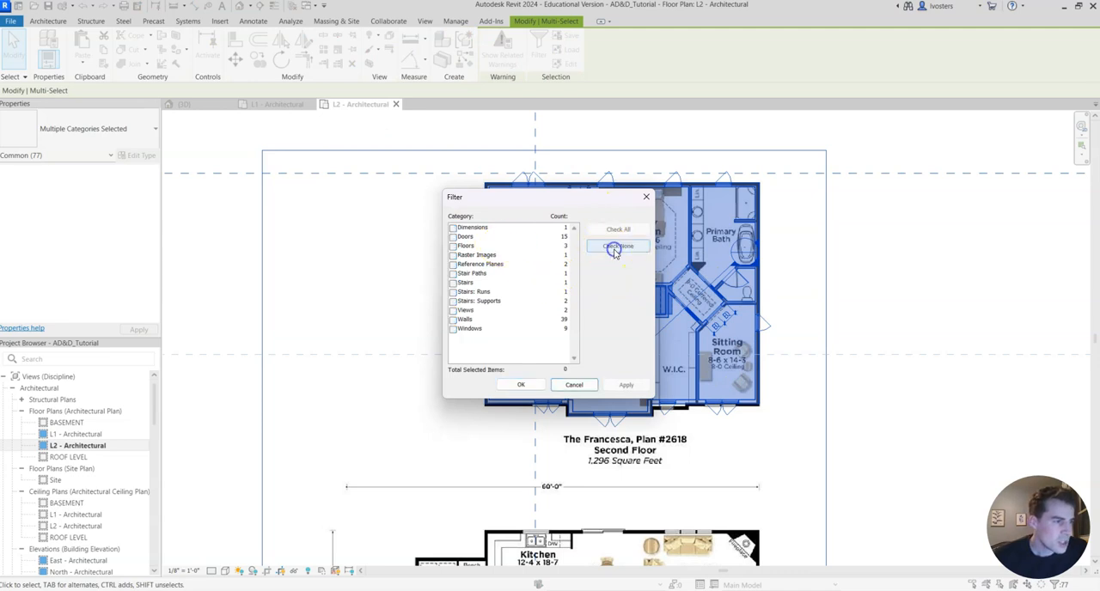
{"action": "left_click", "coordinate": [454, 247]}
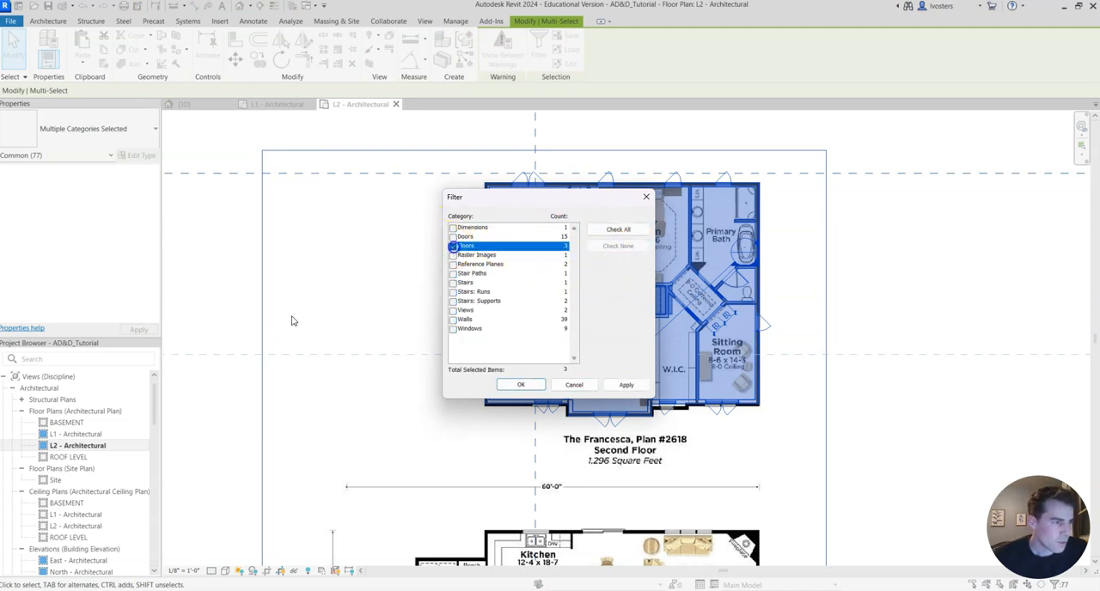
{"action": "left_click", "coordinate": [452, 320]}
{"action": "left_click", "coordinate": [538, 384]}
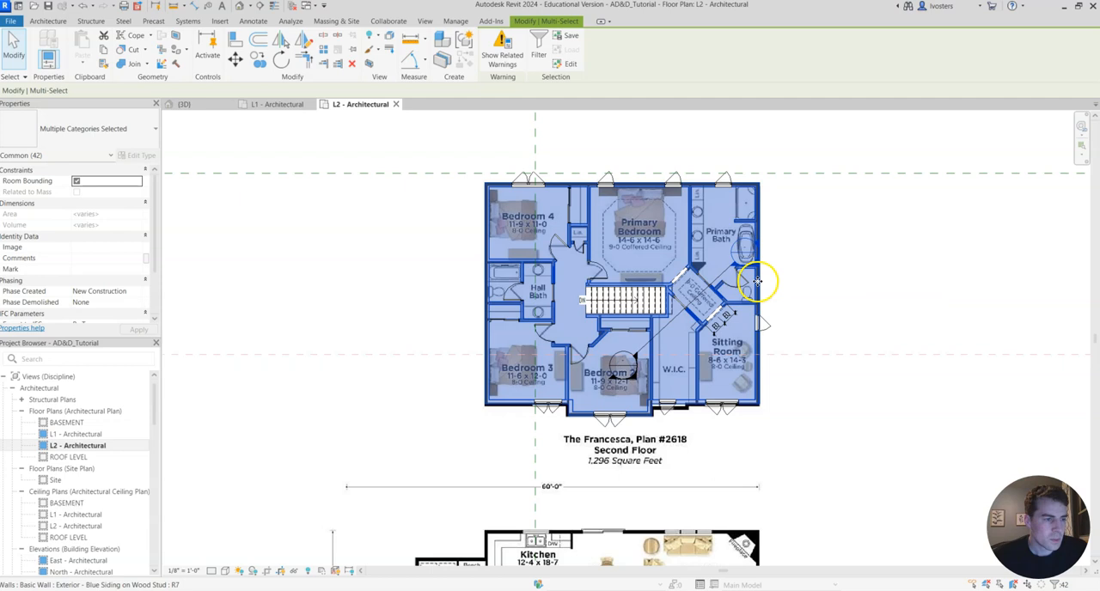
Override the selected floor and wall categories' graphics in the L2 view, setting surface transparency to 0.
{"action": "right_click", "coordinate": [757, 281]}
{"action": "mouse_move", "coordinate": [834, 381]}
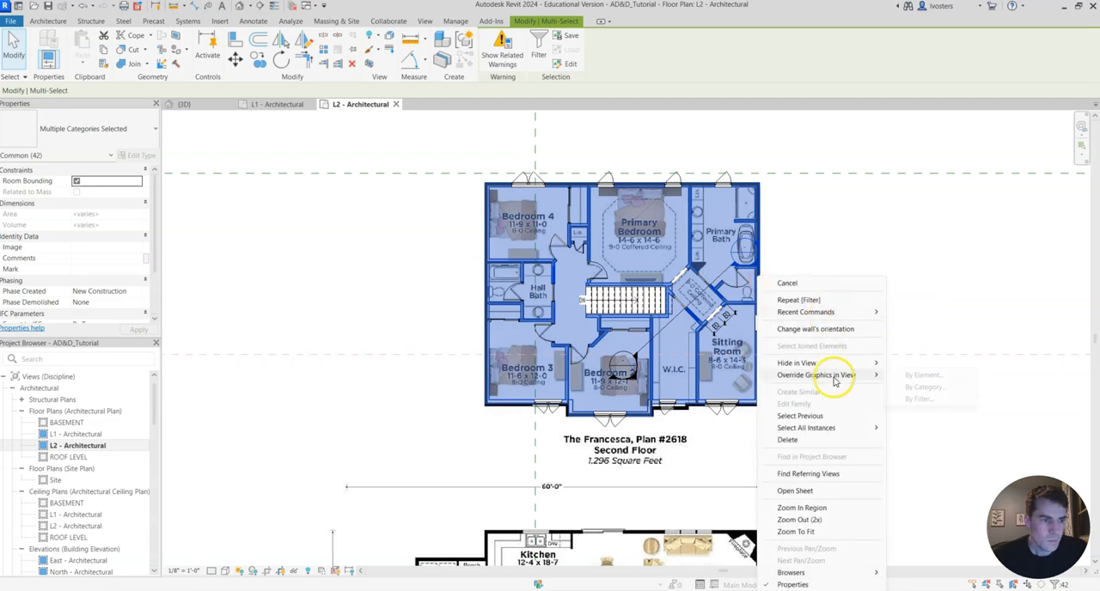
{"action": "left_click", "coordinate": [933, 387]}
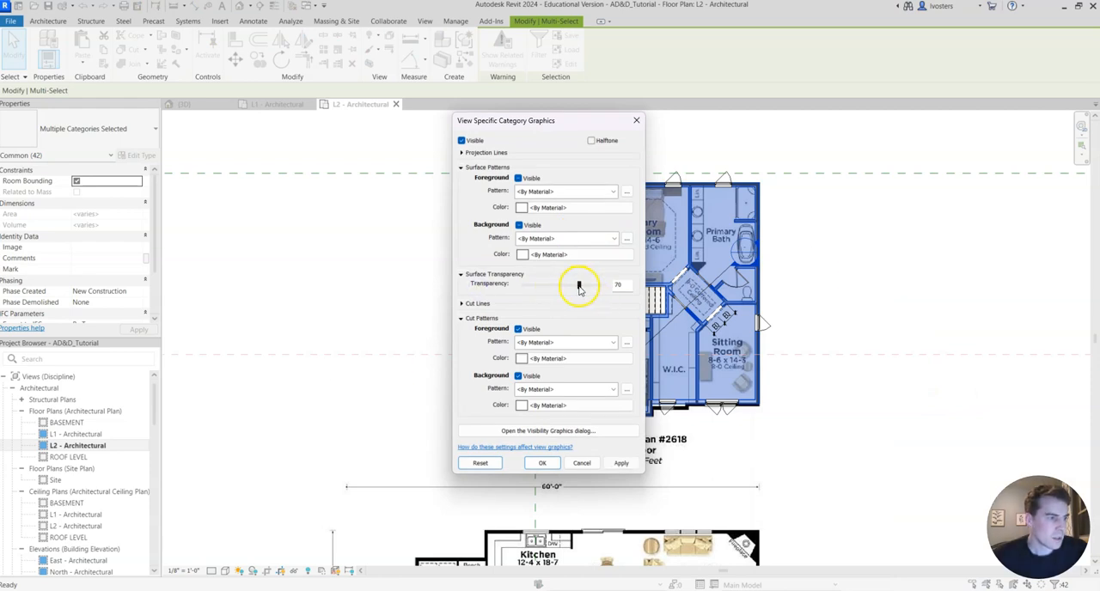
{"action": "left_click", "coordinate": [620, 463]}
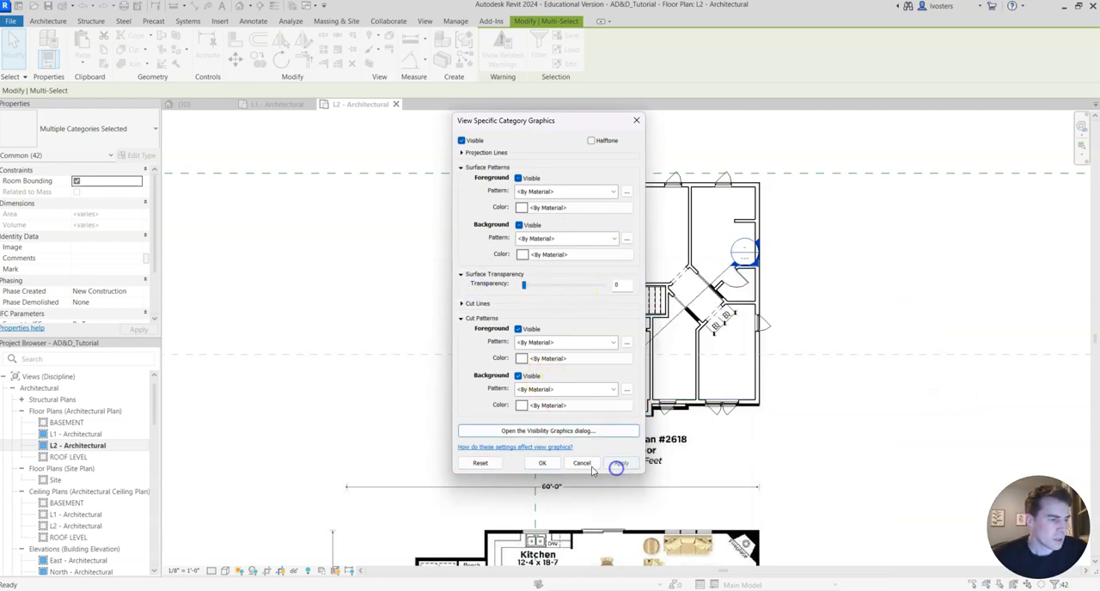
{"action": "left_click", "coordinate": [542, 463]}
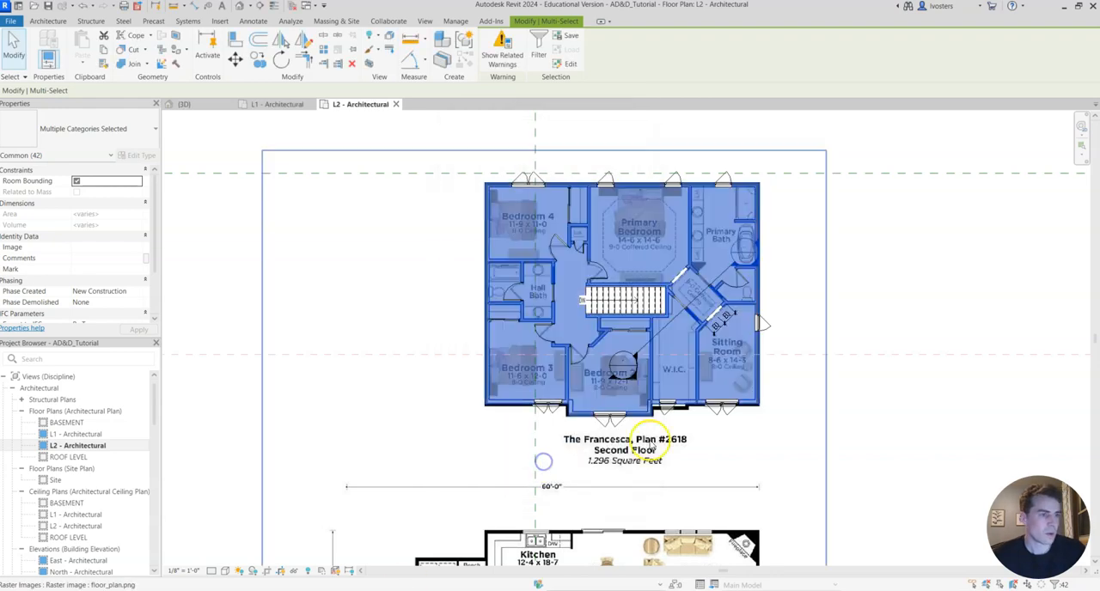
{"action": "left_click", "coordinate": [864, 286]}
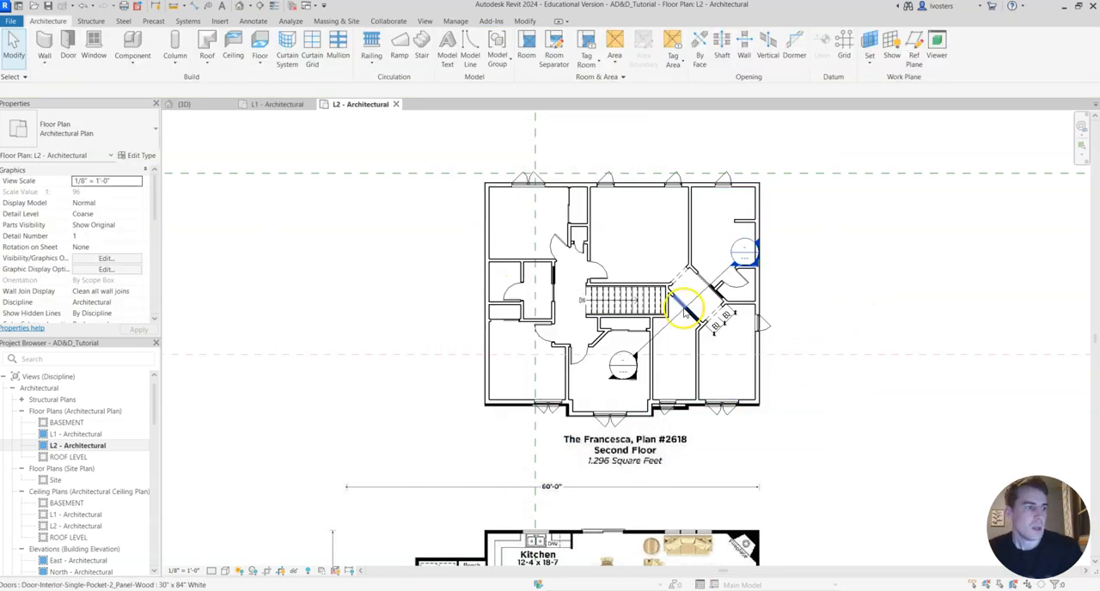
{"action": "scroll", "coordinate": [645, 258], "scroll_direction": "up", "scroll_amount": 1}
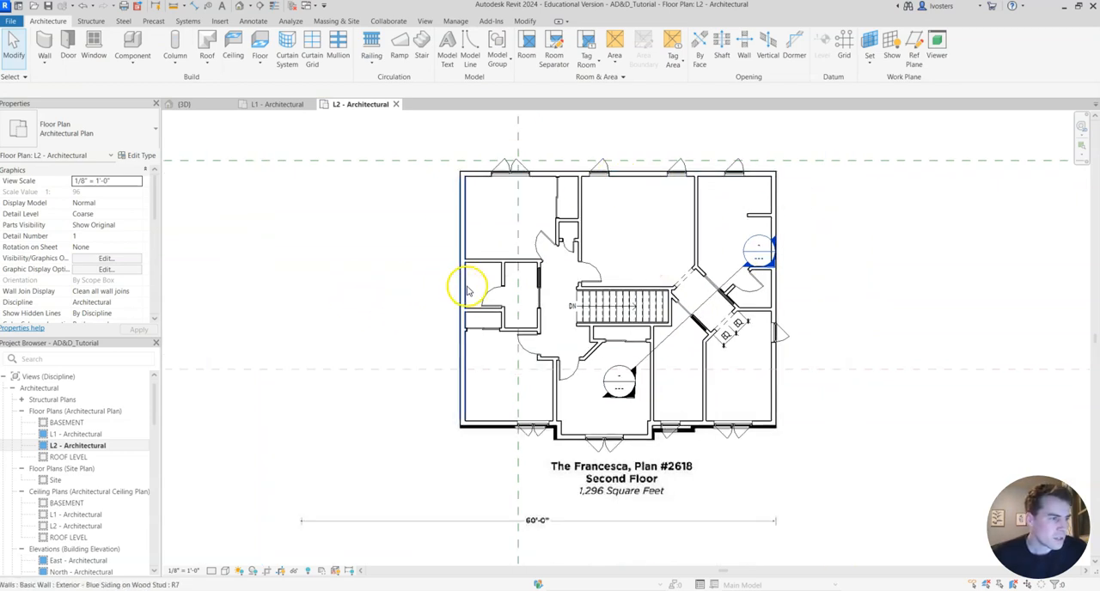
{"action": "scroll", "coordinate": [737, 299], "scroll_direction": "down", "scroll_amount": 1}
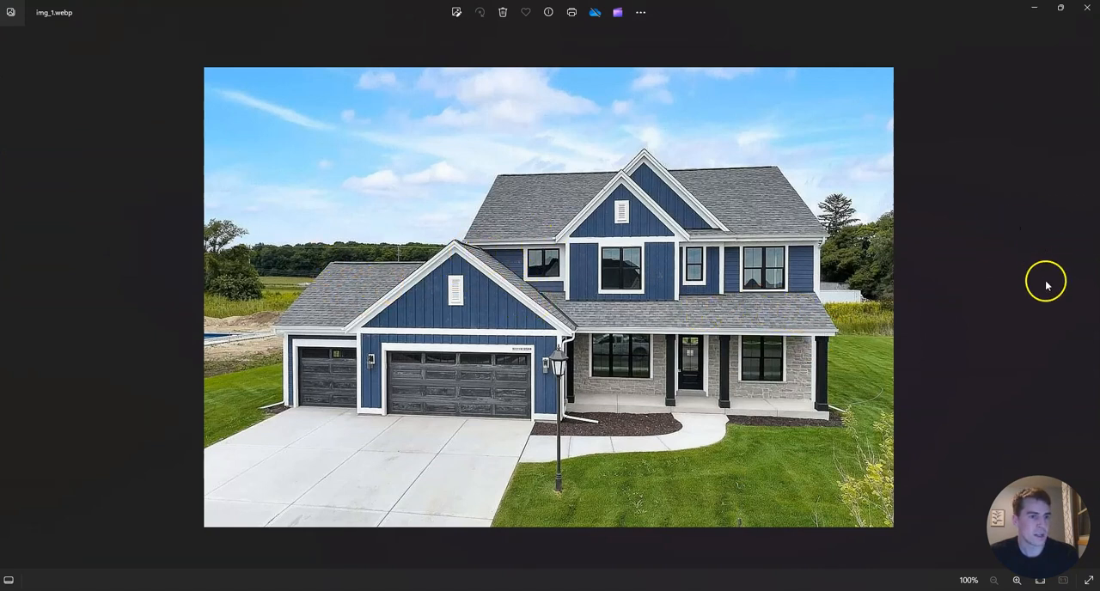
Look through the house's rear and aerial reference photos to study the roof shape, and return to Revit.
{"action": "left_click", "coordinate": [1085, 296]}
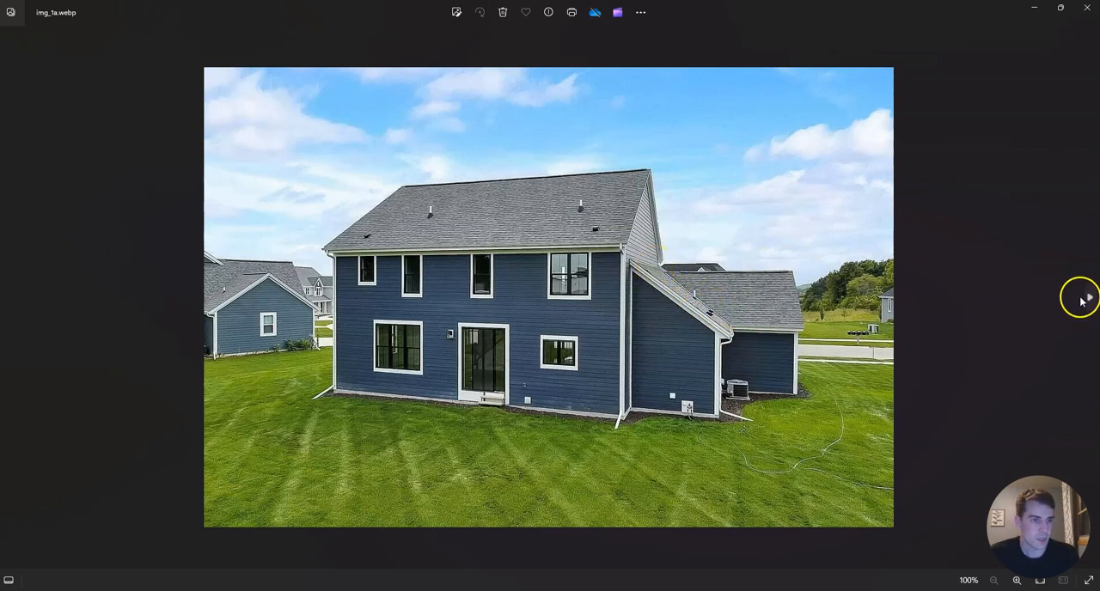
{"action": "left_click", "coordinate": [1088, 300]}
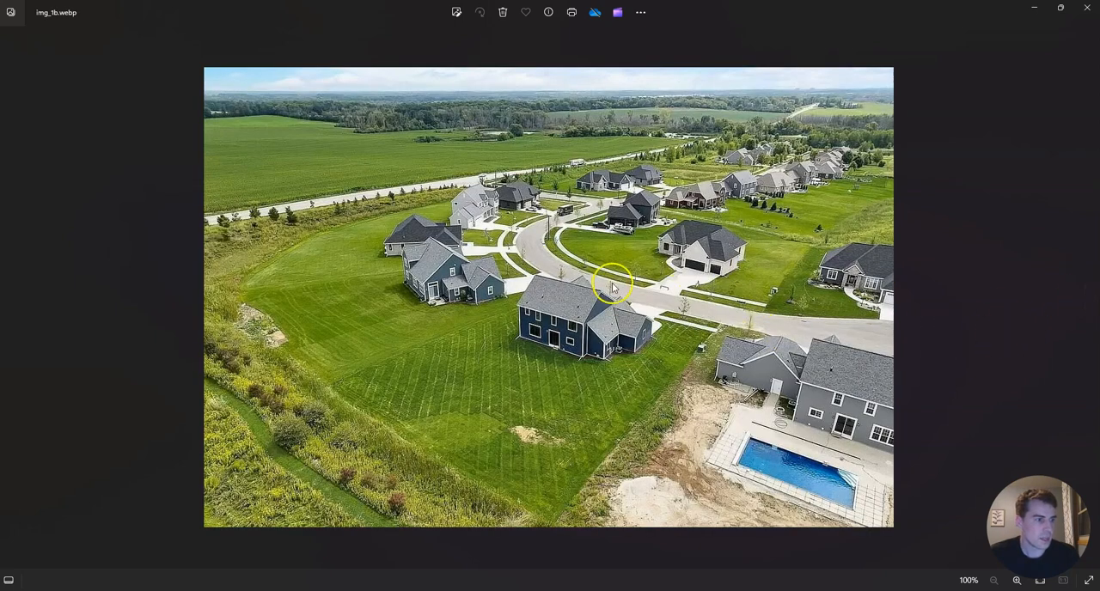
{"action": "left_click", "coordinate": [1088, 299]}
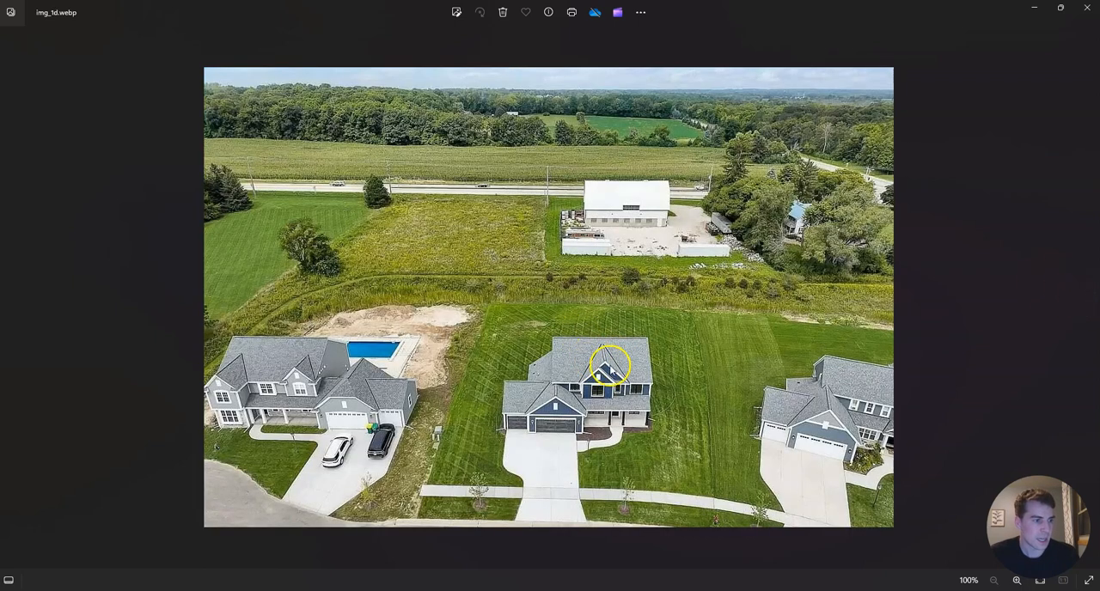
{"action": "left_click", "coordinate": [1035, 12]}
Set the L2 floor plan's underlay base level to GROUND FLOOR and apply it.
{"action": "mouse_move", "coordinate": [817, 289]}
{"action": "middle_mouse_down"}
{"action": "mouse_move", "coordinate": [832, 298]}
{"action": "mouse_move", "coordinate": [814, 296]}
{"action": "middle_mouse_up"}
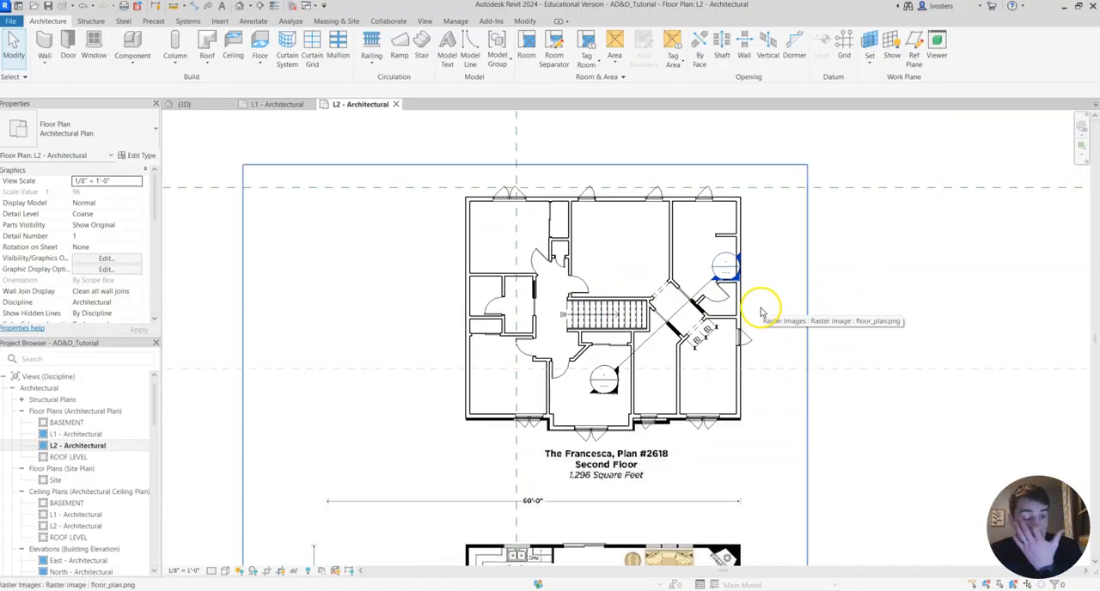
{"action": "scroll", "coordinate": [99, 451], "scroll_direction": "down", "scroll_amount": 3}
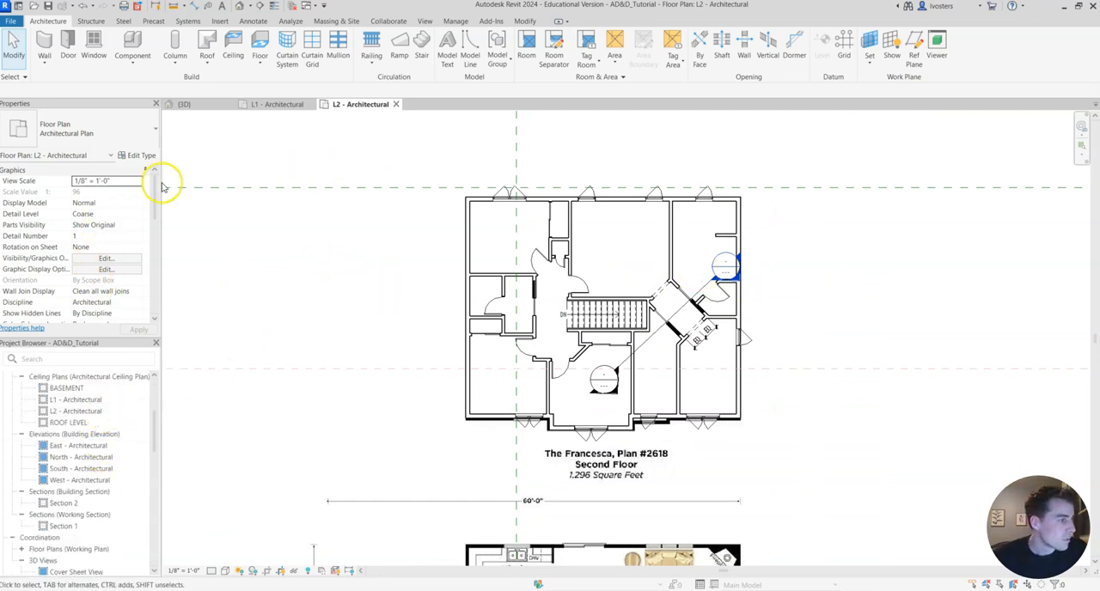
{"action": "scroll", "coordinate": [112, 213], "scroll_direction": "down", "scroll_amount": 4}
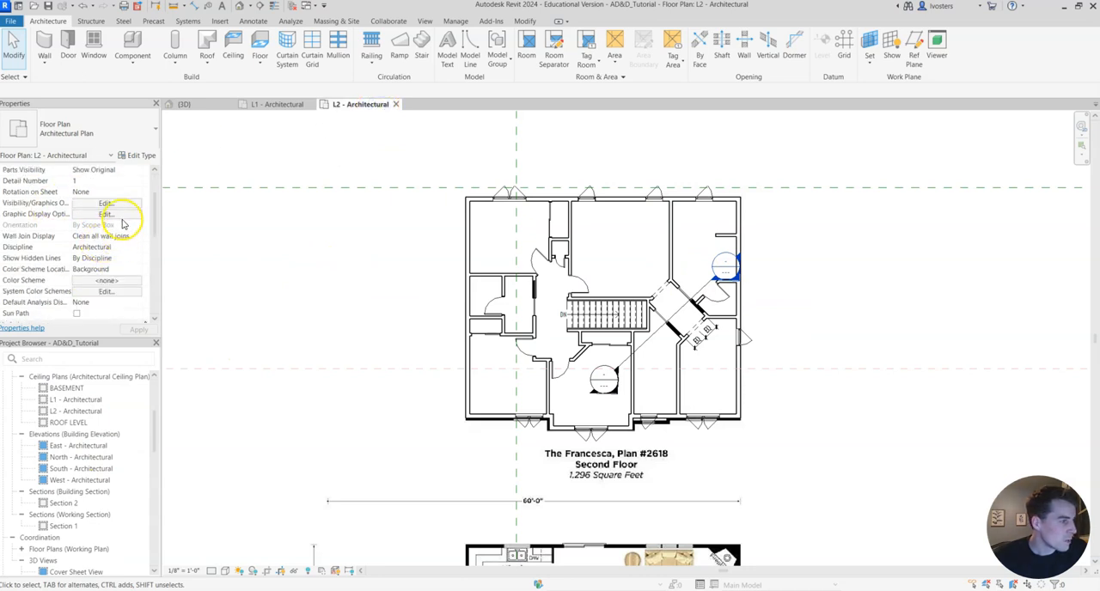
{"action": "scroll", "coordinate": [104, 213], "scroll_direction": "down", "scroll_amount": 3}
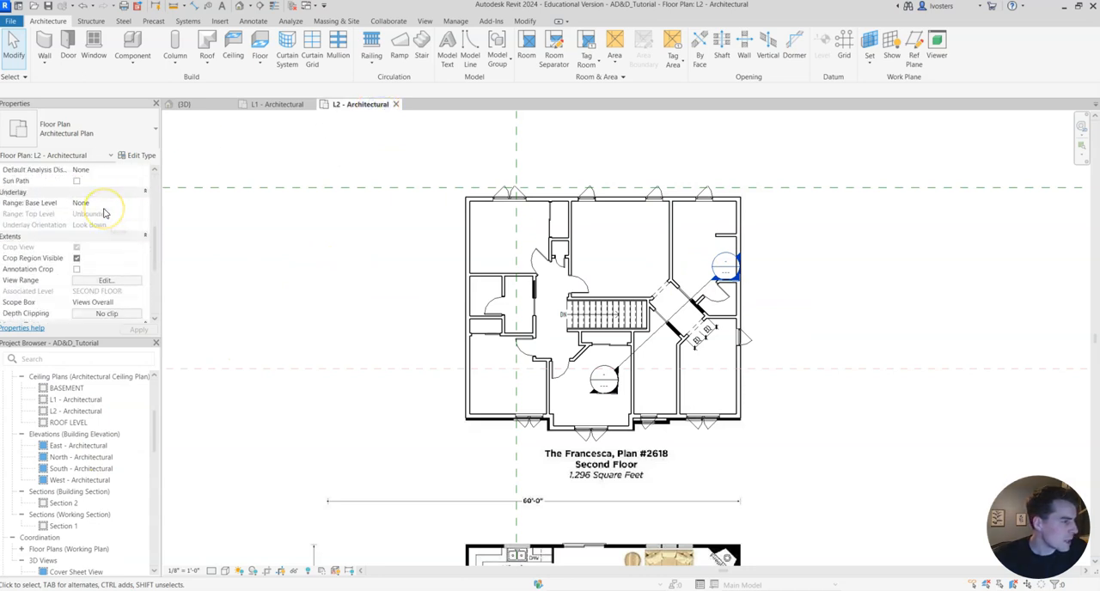
{"action": "left_click", "coordinate": [76, 235]}
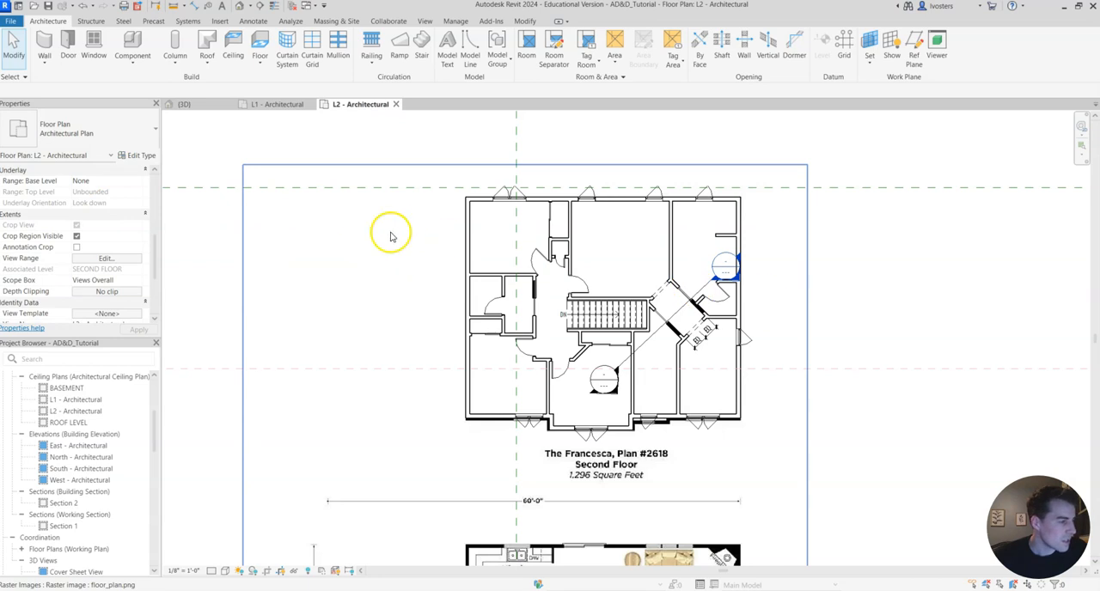
{"action": "left_click", "coordinate": [791, 274]}
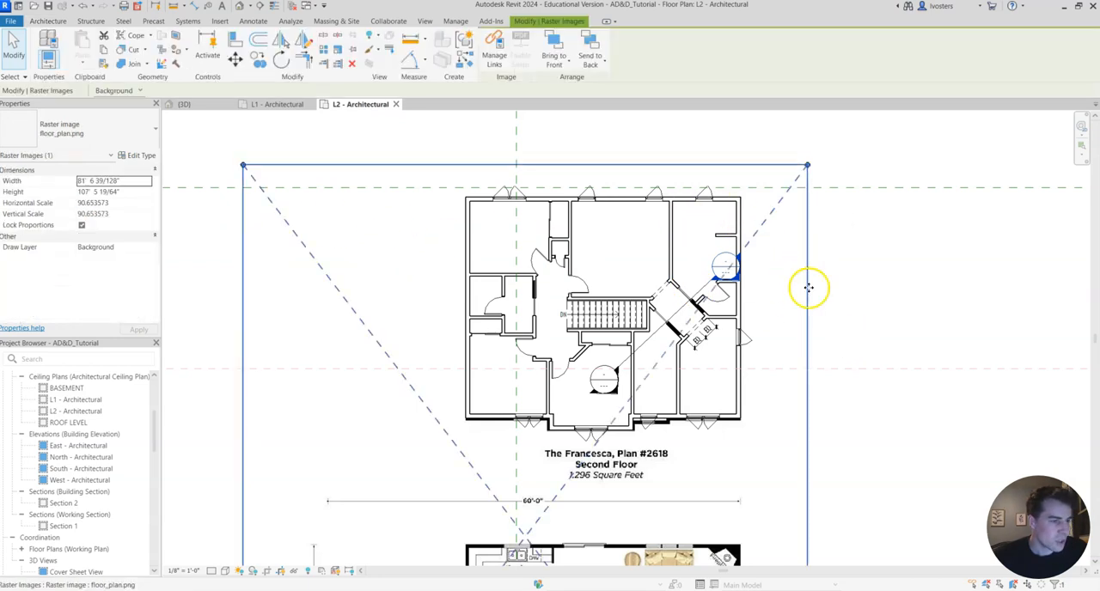
{"action": "left_click", "coordinate": [806, 286]}
{"action": "scroll", "coordinate": [120, 233], "scroll_direction": "down", "scroll_amount": 5}
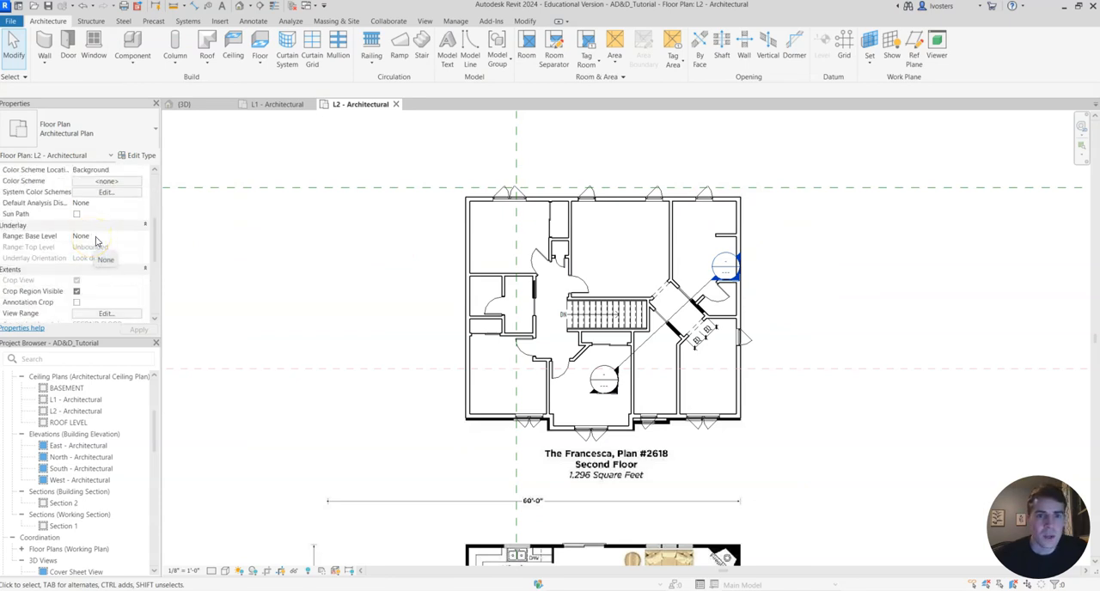
{"action": "left_click", "coordinate": [135, 237]}
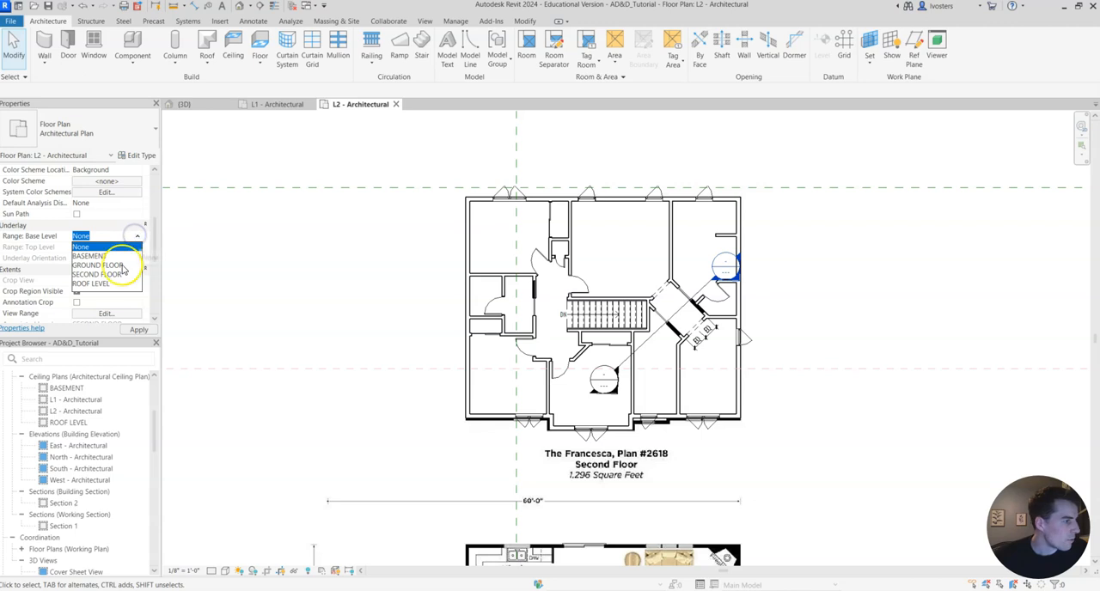
{"action": "left_click", "coordinate": [117, 265]}
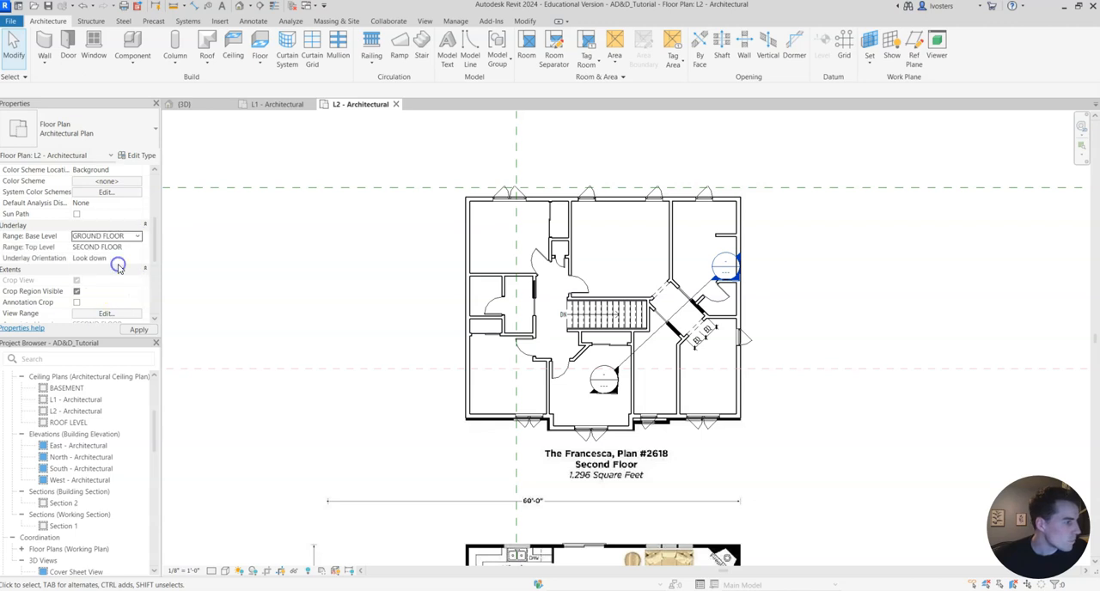
{"action": "left_click", "coordinate": [140, 330]}
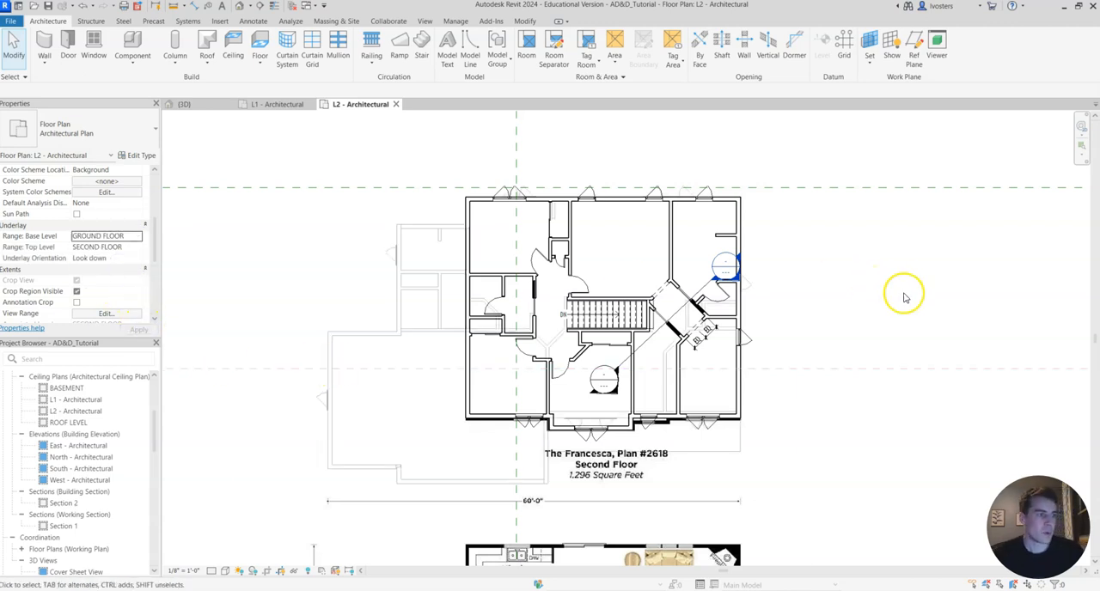
Examine the roofs of the blue house up close in the aerial front photo img_1d.webp, and return to the L2 plan in Revit.
{"action": "scroll", "coordinate": [881, 279], "scroll_direction": "down", "scroll_amount": 1}
{"action": "middle_click_drag", "start_coordinate": [810, 310], "coordinate": [834, 282]}
{"action": "left_click", "coordinate": [381, 159]}
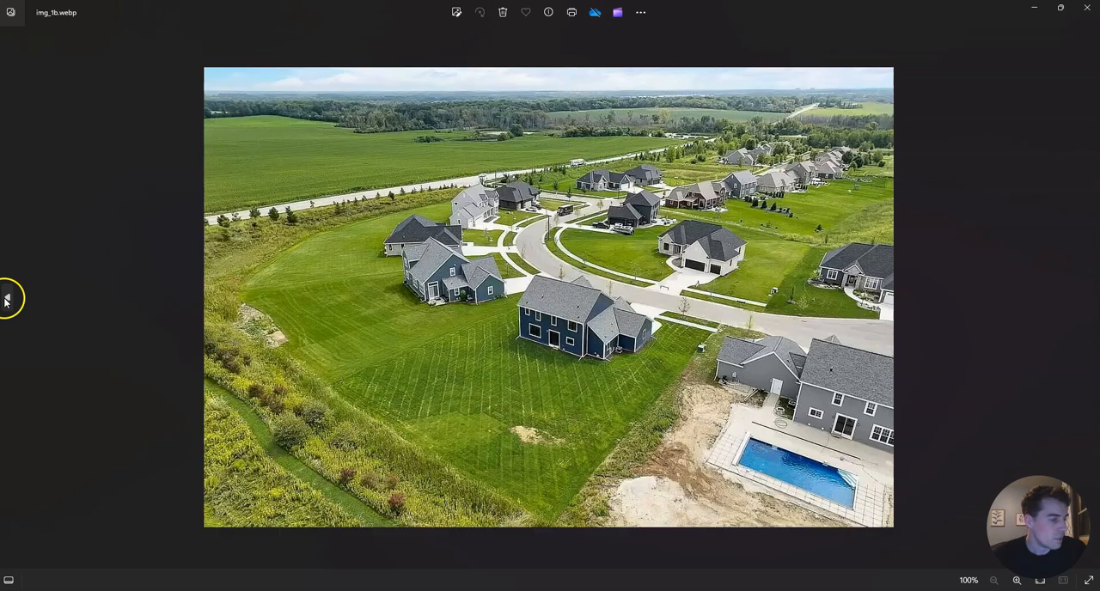
{"action": "left_click", "coordinate": [7, 294]}
{"action": "left_click", "coordinate": [1078, 301]}
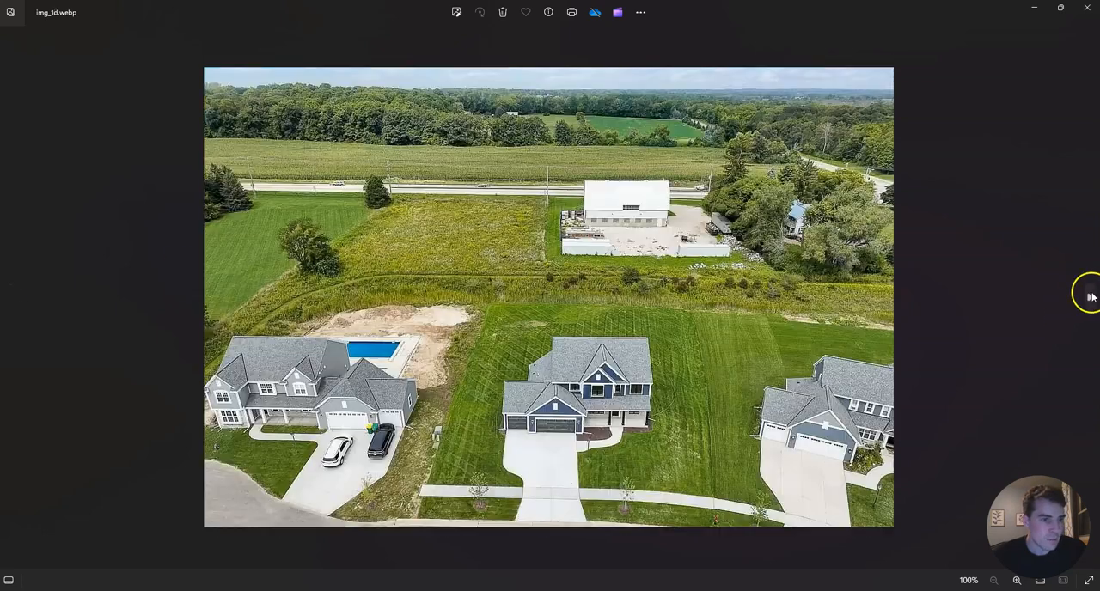
{"action": "scroll", "coordinate": [659, 367], "scroll_direction": "up", "scroll_amount": 1}
{"action": "scroll", "coordinate": [659, 367], "scroll_direction": "up", "scroll_amount": 2}
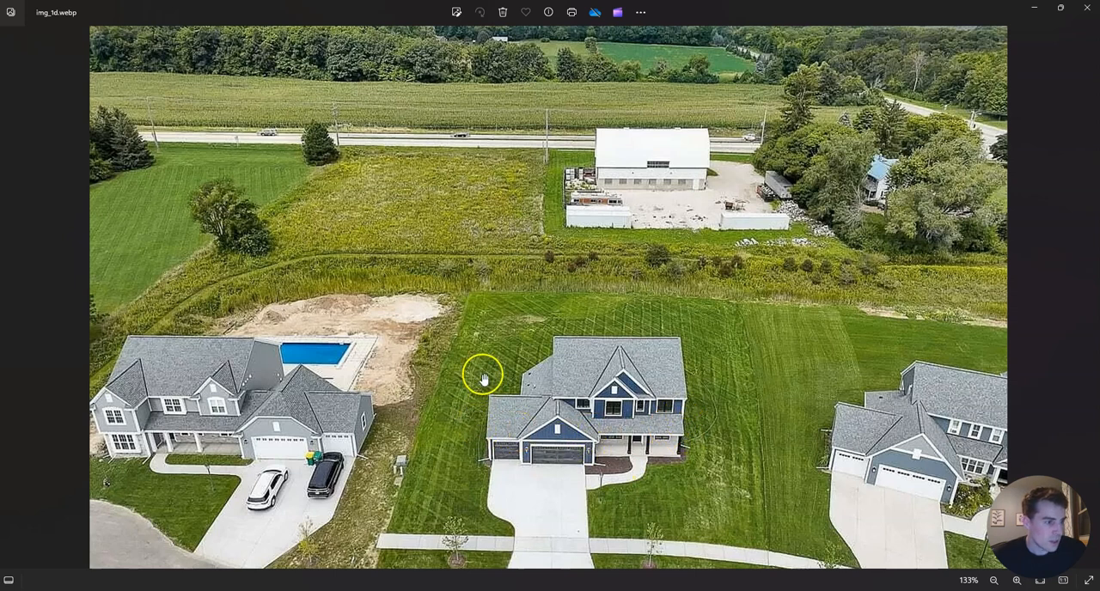
{"action": "left_click", "coordinate": [1031, 10]}
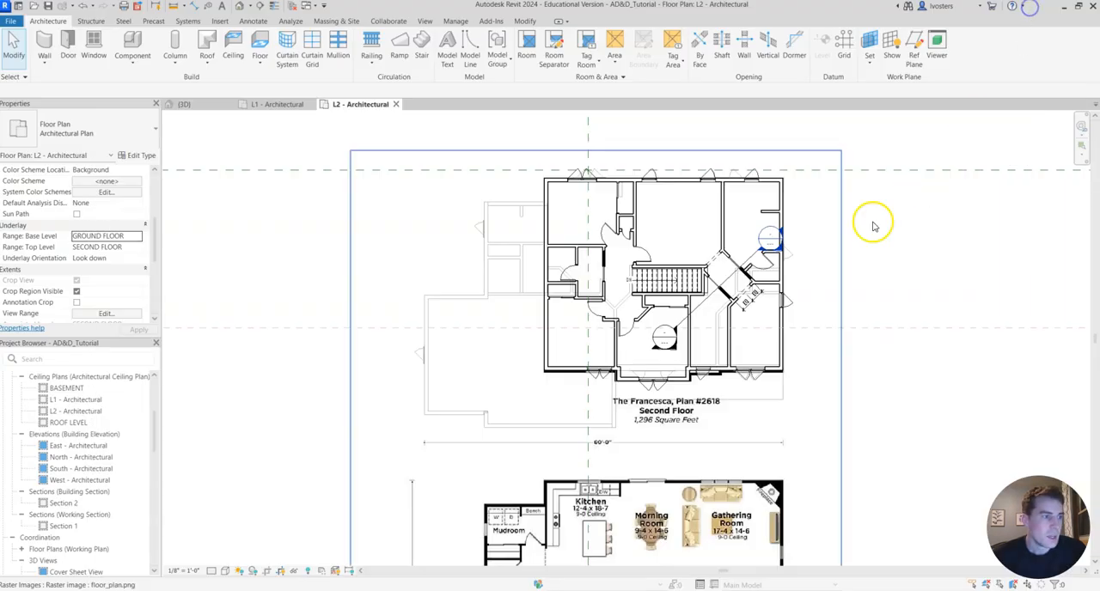
{"action": "scroll", "coordinate": [608, 296], "scroll_direction": "up", "scroll_amount": 1}
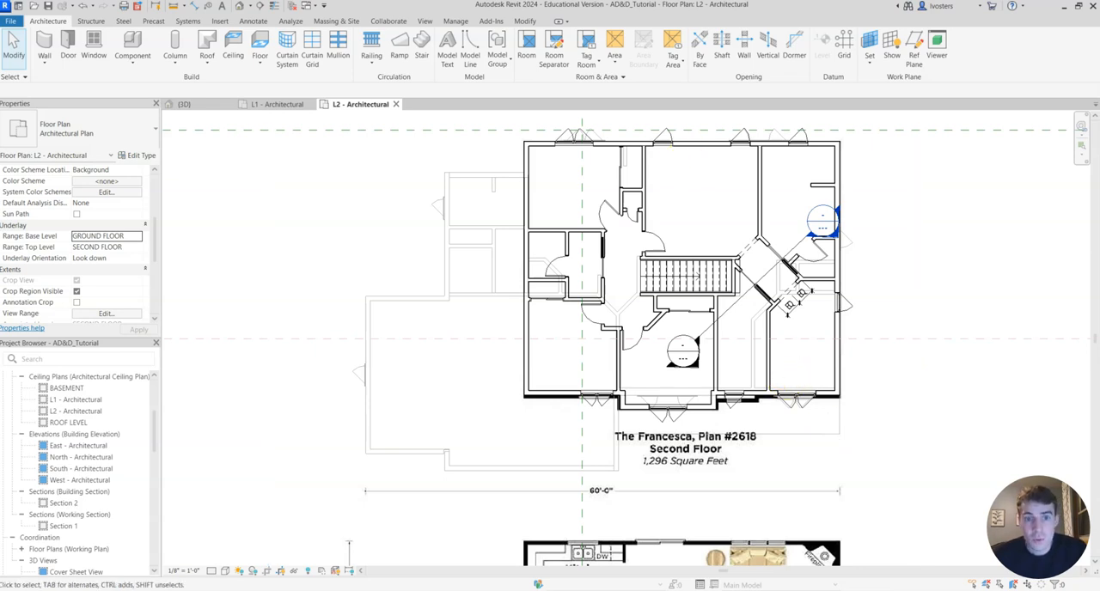
{"action": "left_click", "coordinate": [208, 63]}
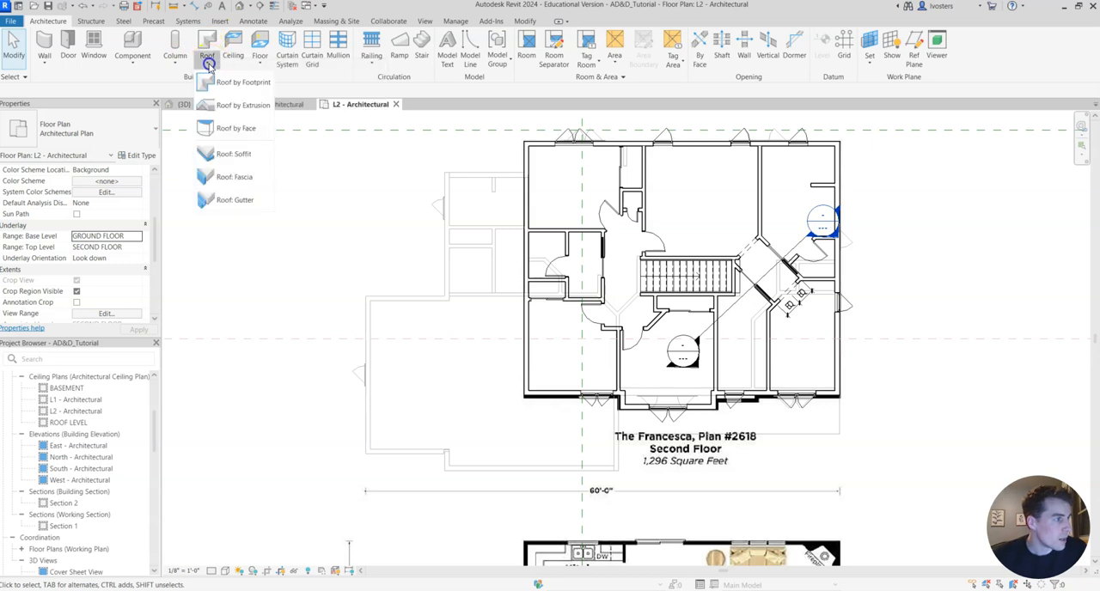
{"action": "left_click", "coordinate": [234, 81]}
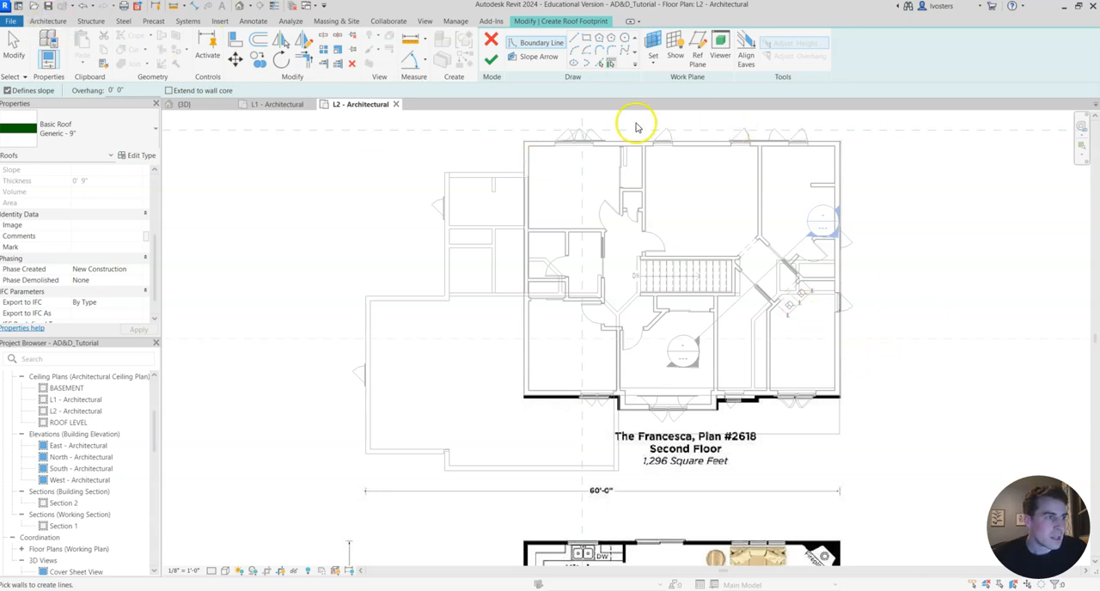
{"action": "key", "text": "Escape"}
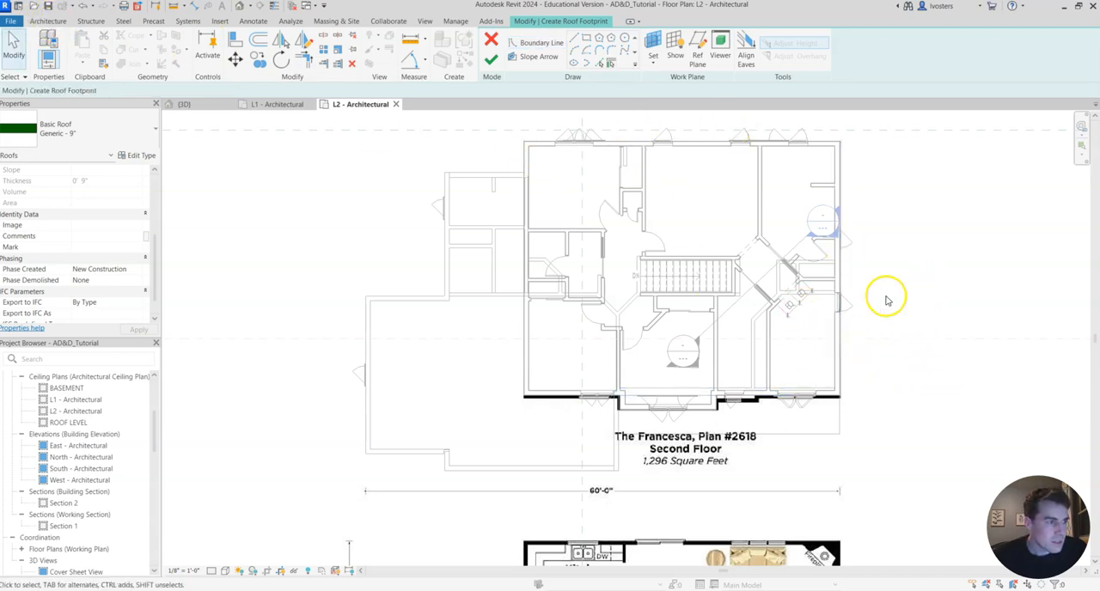
{"action": "left_click", "coordinate": [491, 37]}
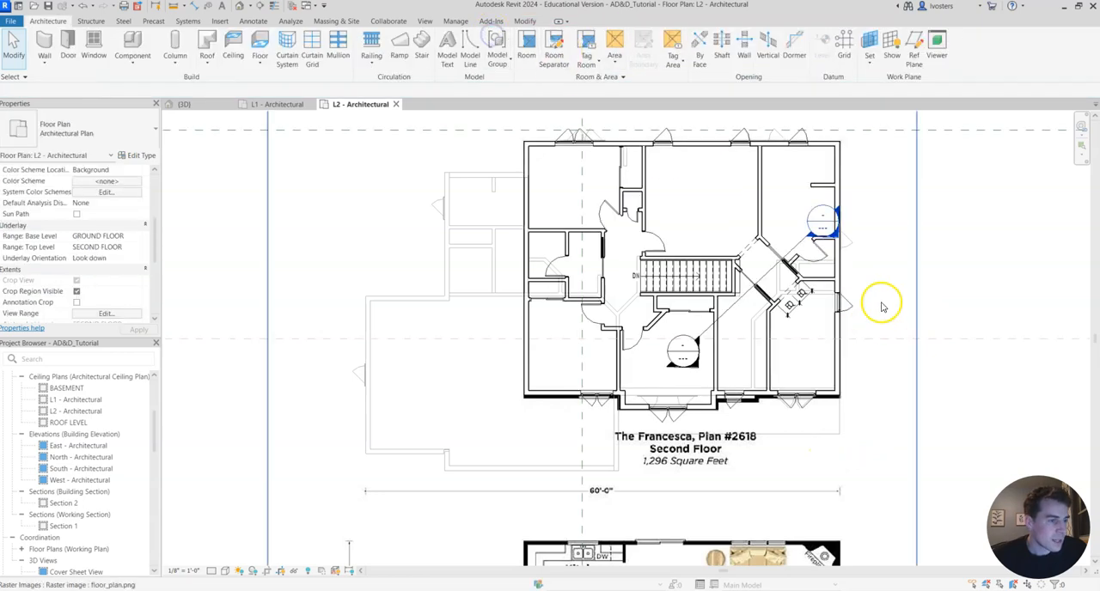
Hide the floor_plan.png raster image in the L2 floor plan view.
{"action": "left_click", "coordinate": [901, 293]}
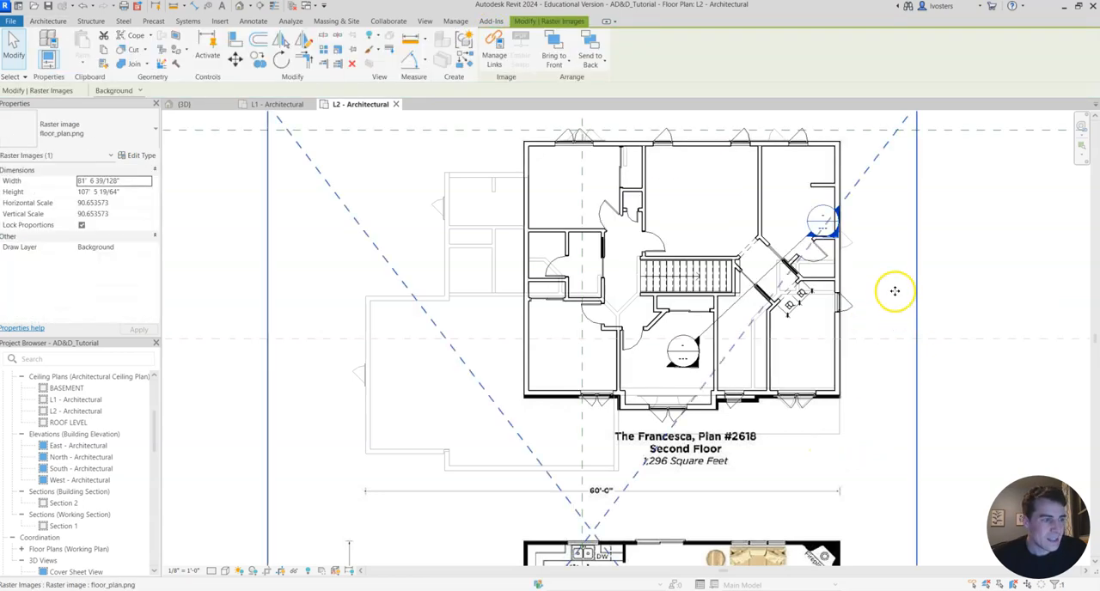
{"action": "right_click", "coordinate": [899, 302]}
{"action": "mouse_move", "coordinate": [982, 357]}
{"action": "left_click", "coordinate": [876, 354]}
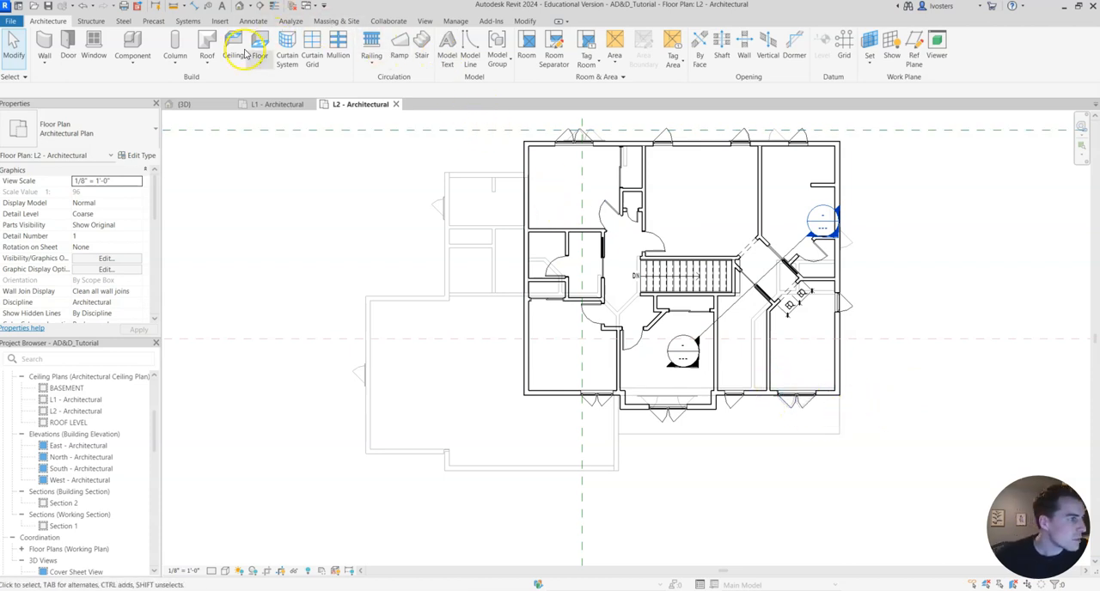
Start a Roof by Footprint of type Wood Rafter 8" - Asphalt Shingle, with straight lines for drawing its boundary.
{"action": "left_click", "coordinate": [208, 43]}
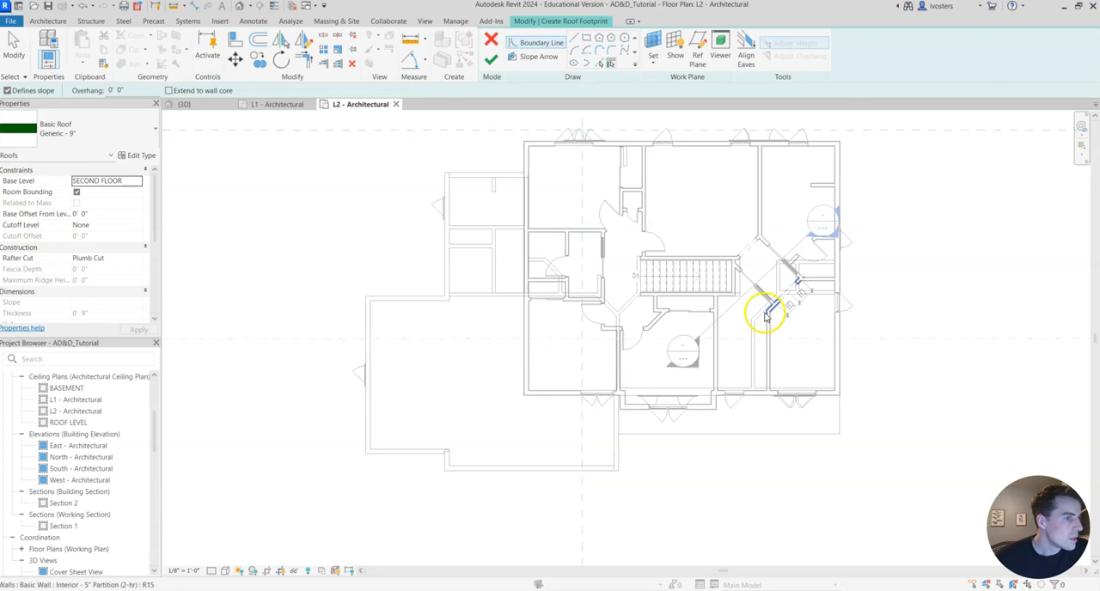
{"action": "scroll", "coordinate": [715, 398], "scroll_direction": "up", "scroll_amount": 1}
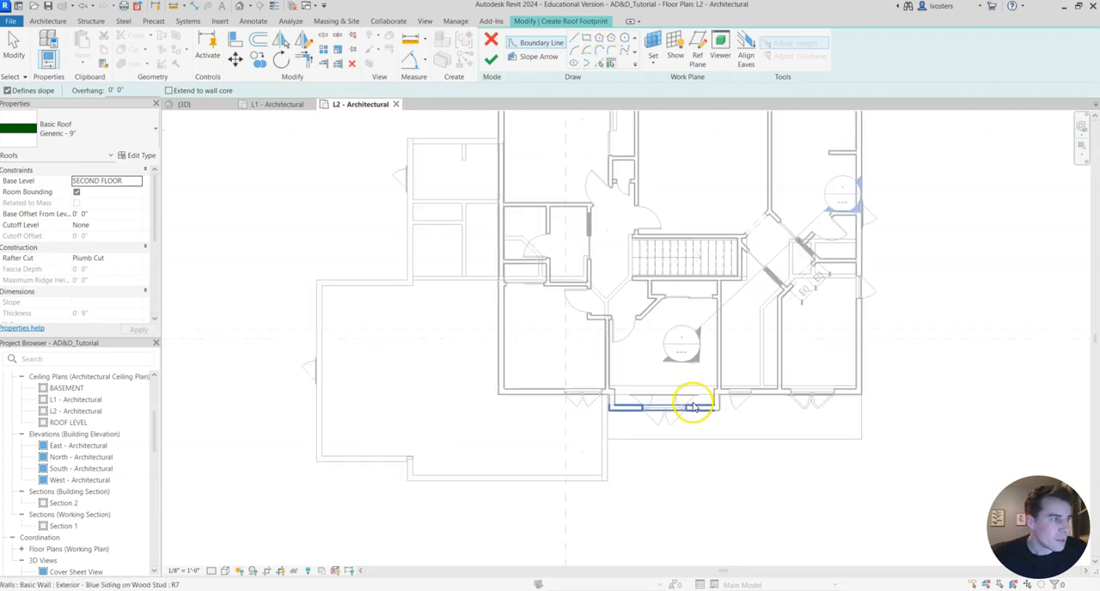
{"action": "left_click", "coordinate": [120, 127]}
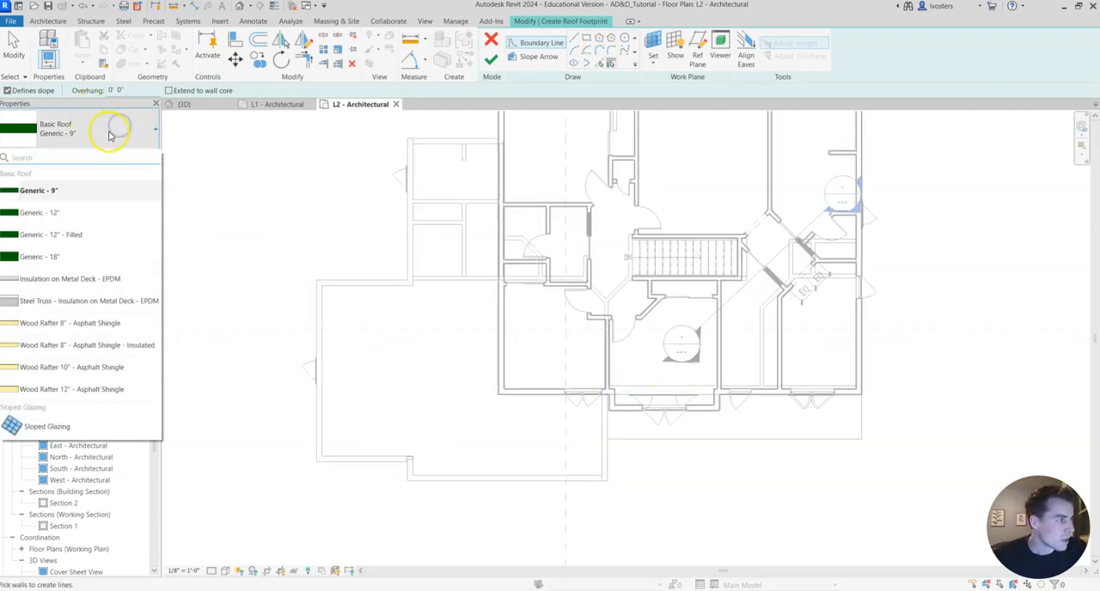
{"action": "left_click", "coordinate": [102, 322]}
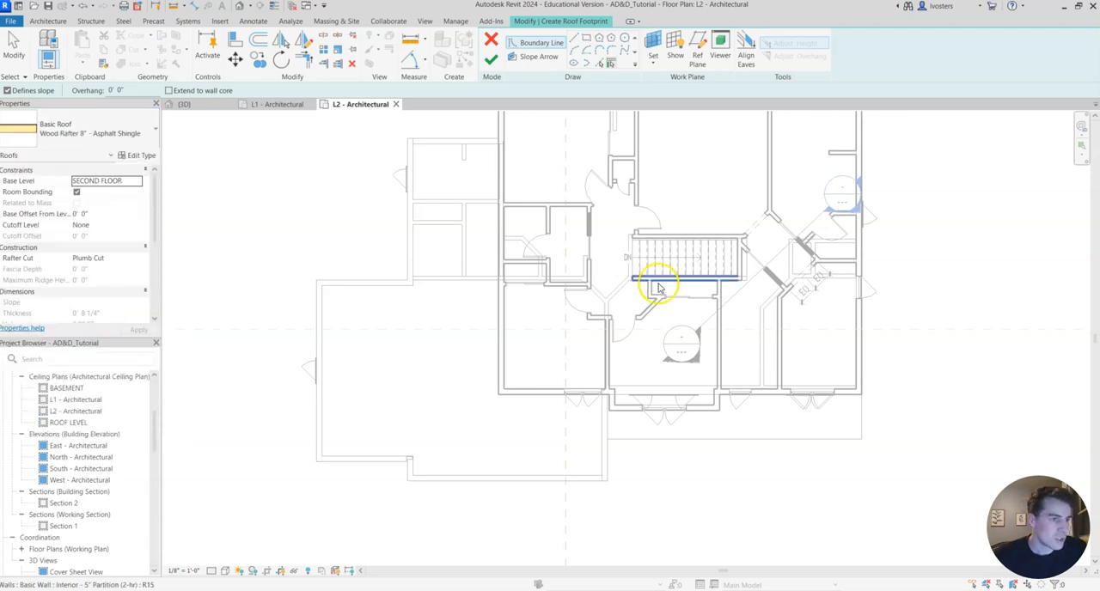
{"action": "left_click", "coordinate": [140, 130]}
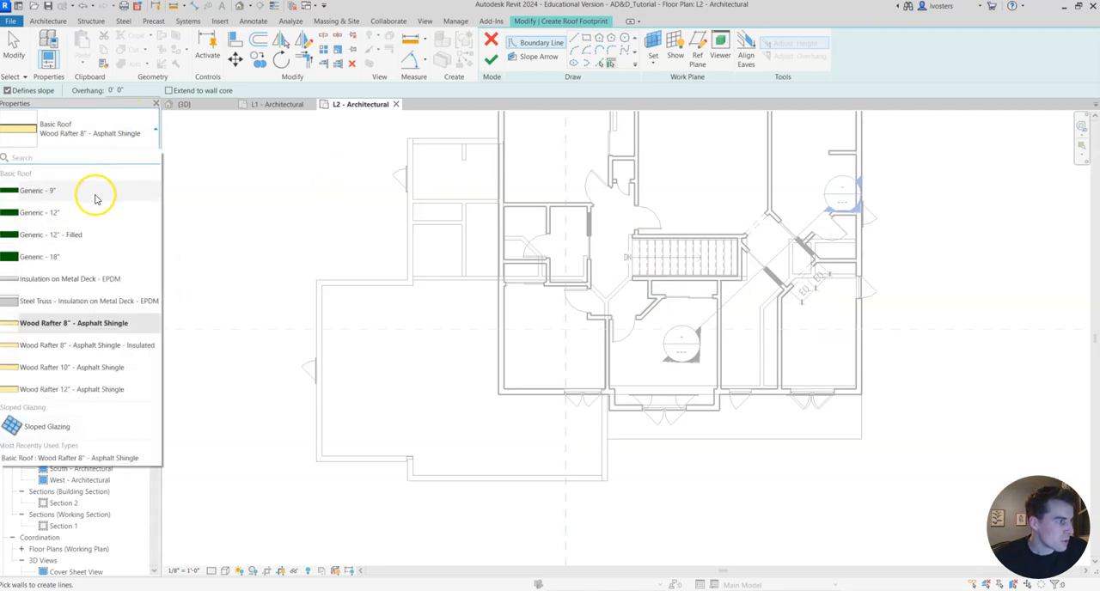
{"action": "left_click", "coordinate": [142, 129]}
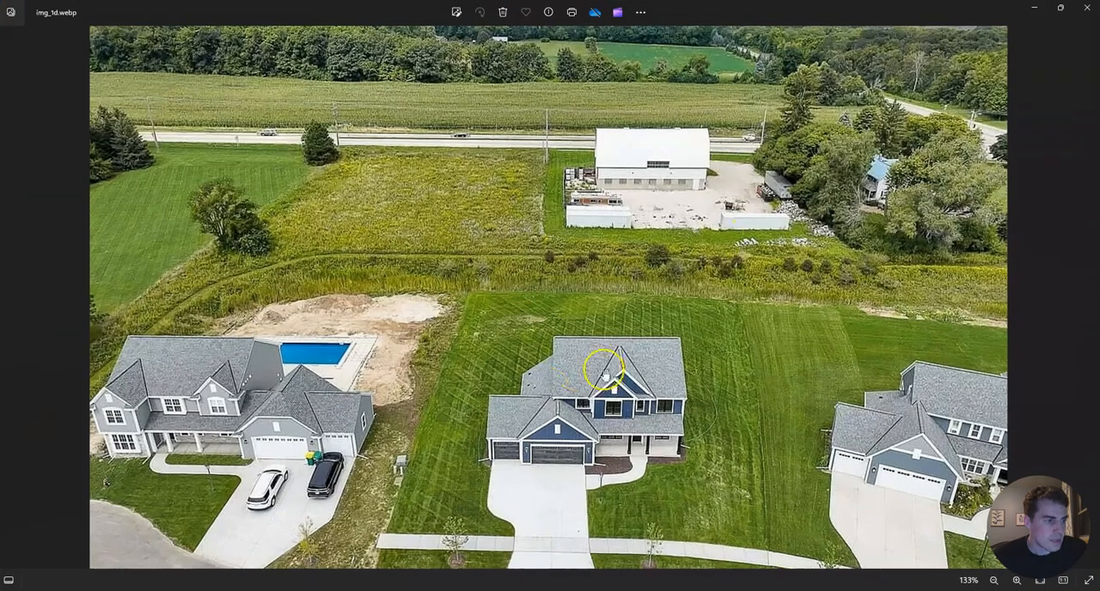
{"action": "left_click", "coordinate": [1036, 10]}
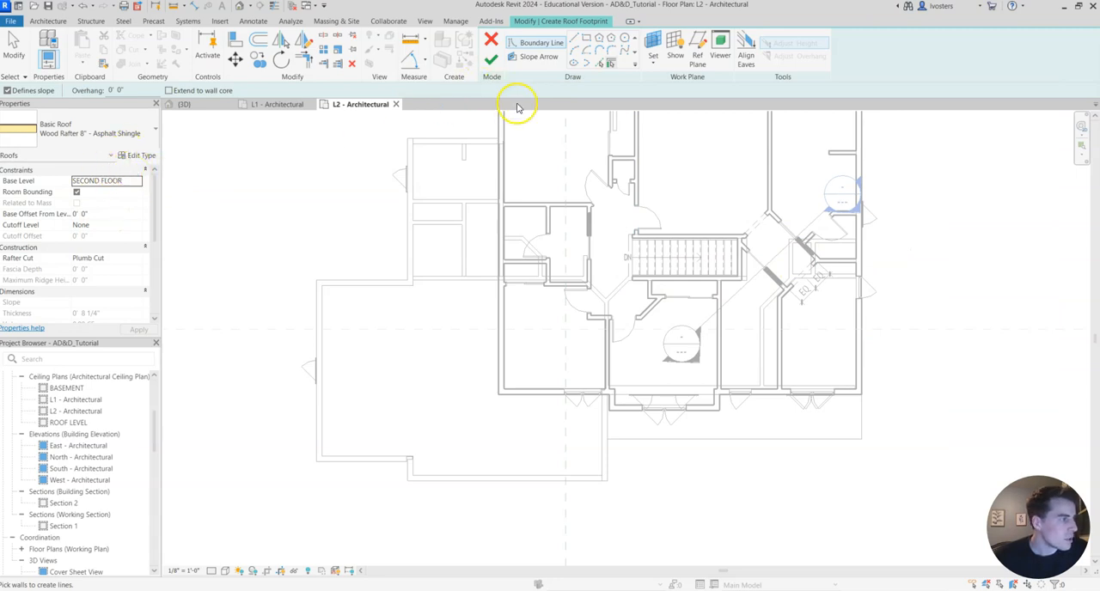
{"action": "left_click", "coordinate": [575, 40]}
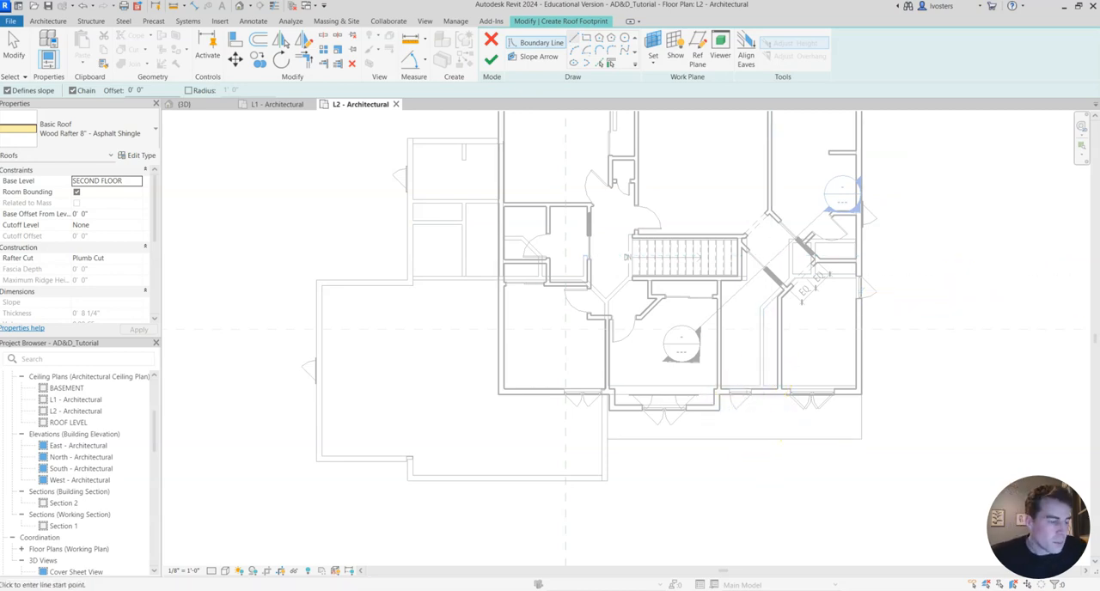
Go back through the aerial reference photos to the rear photo img_1a.webp and examine the house's lower side roof.
{"action": "left_click", "coordinate": [630, 442]}
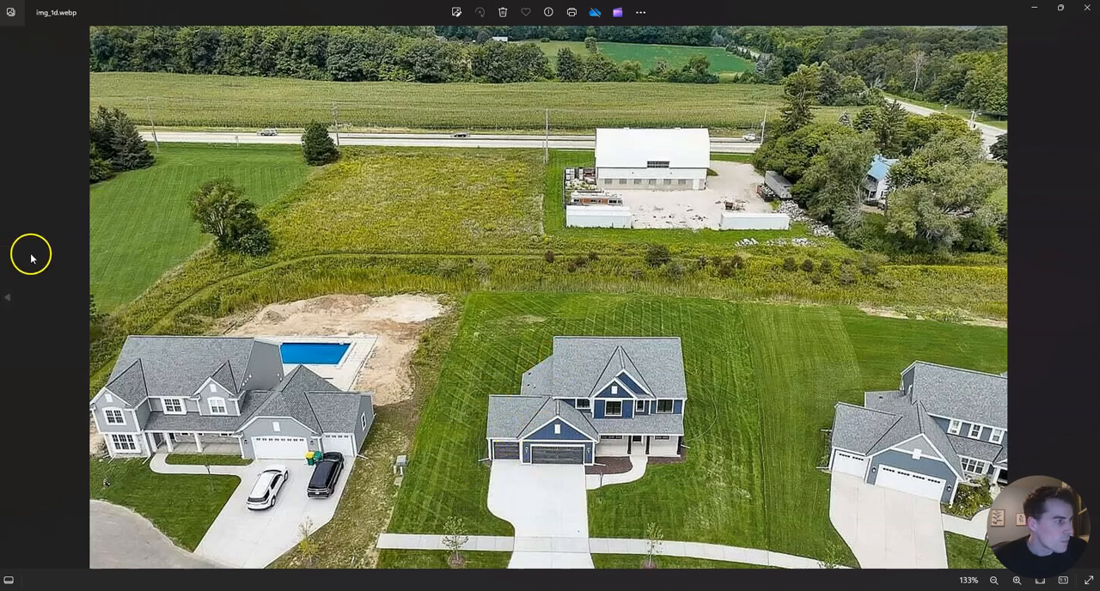
{"action": "left_click", "coordinate": [10, 299]}
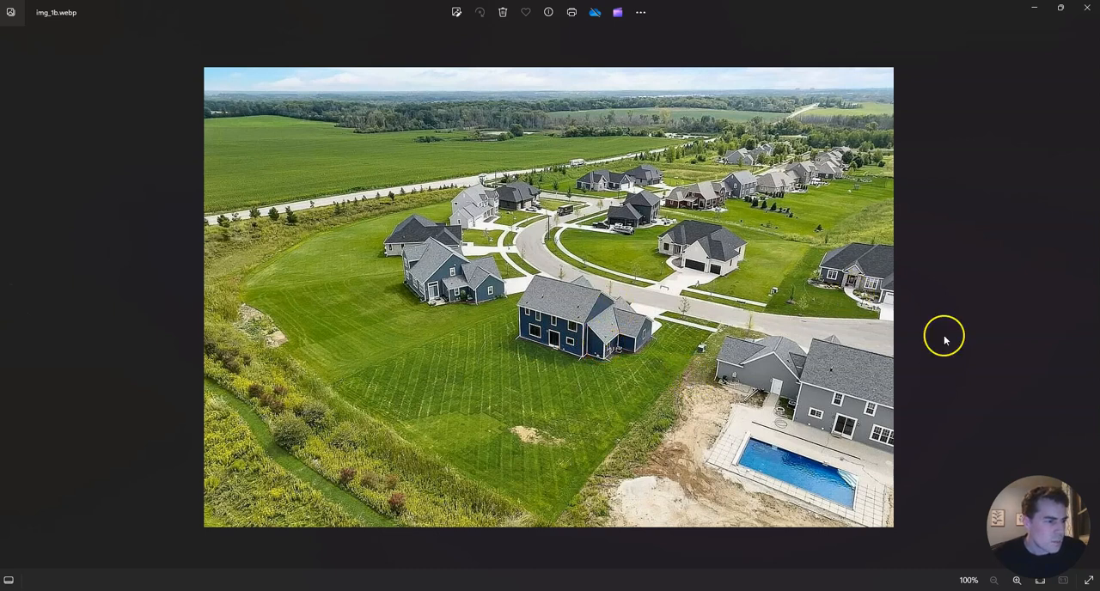
{"action": "left_click", "coordinate": [11, 298]}
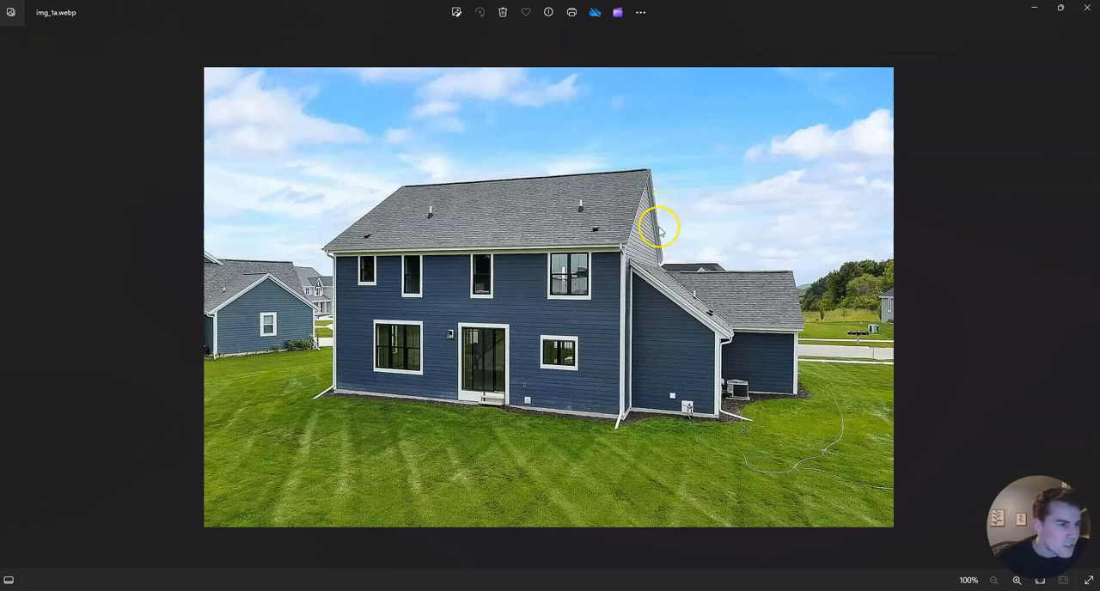
Examine the roofs in the rear photo img_1a.webp, front photo img_1.webp and floor_plan.webp, and return to the L2 plan in Revit.
{"action": "scroll", "coordinate": [646, 232], "scroll_direction": "up", "scroll_amount": 5}
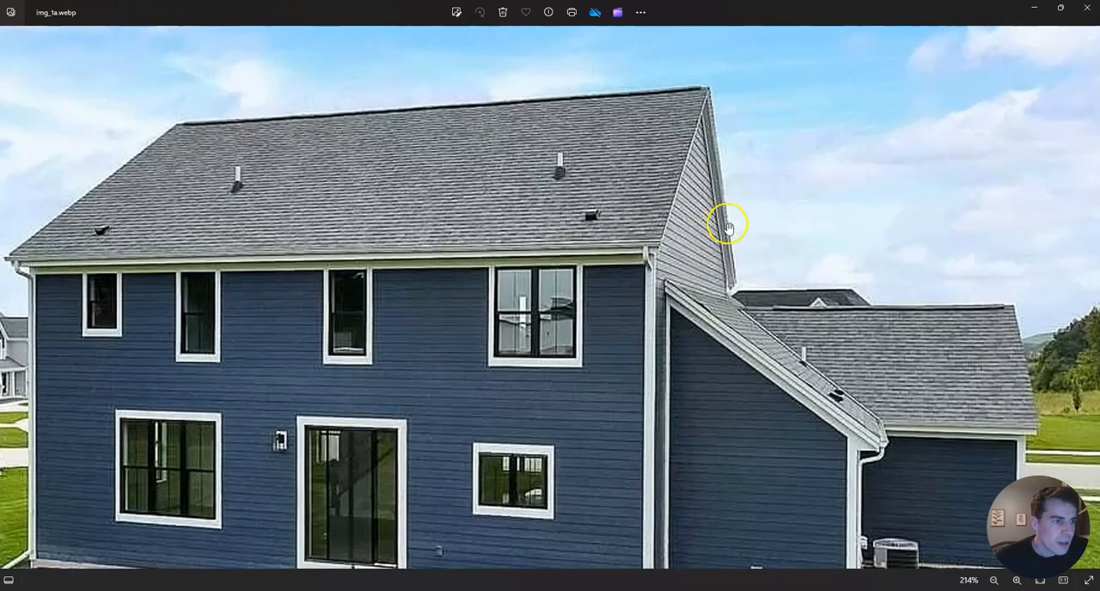
{"action": "scroll", "coordinate": [144, 296], "scroll_direction": "down", "scroll_amount": 2}
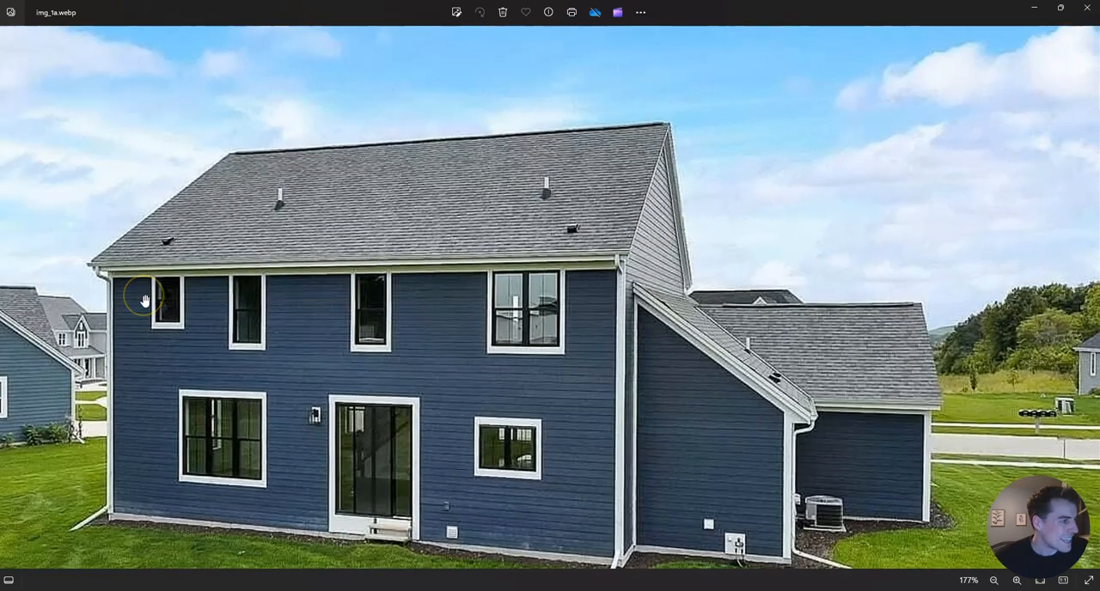
{"action": "left_click", "coordinate": [9, 300]}
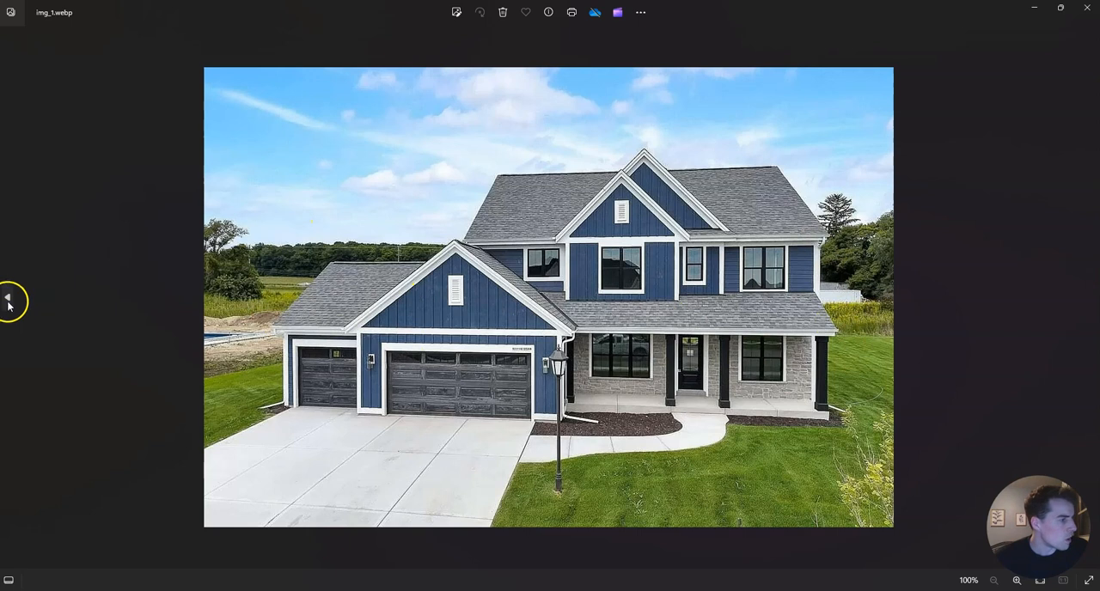
{"action": "left_click", "coordinate": [10, 300]}
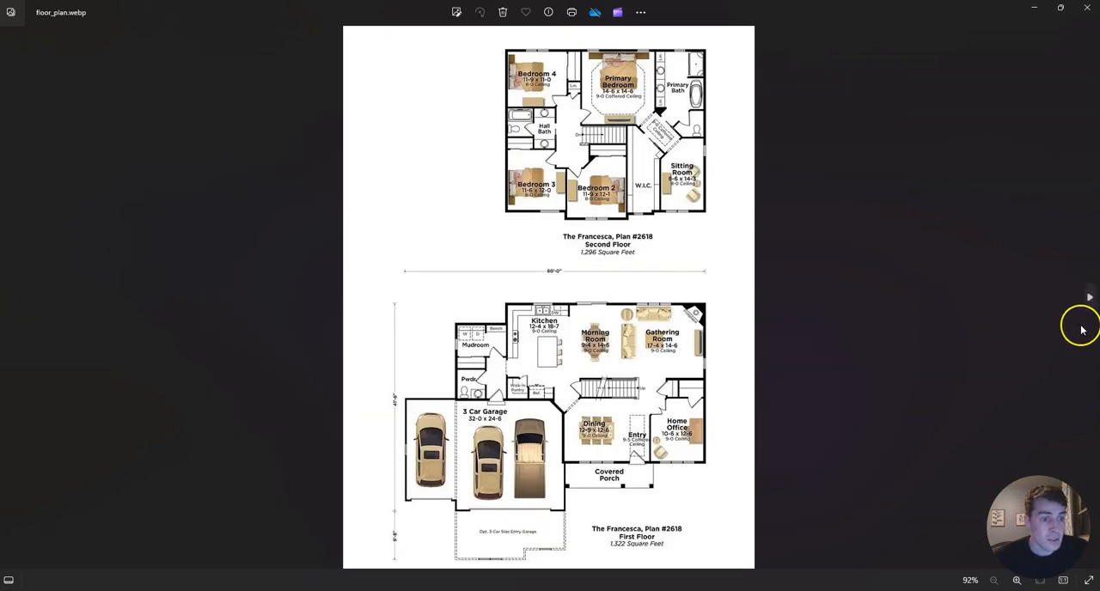
{"action": "left_click", "coordinate": [1089, 300]}
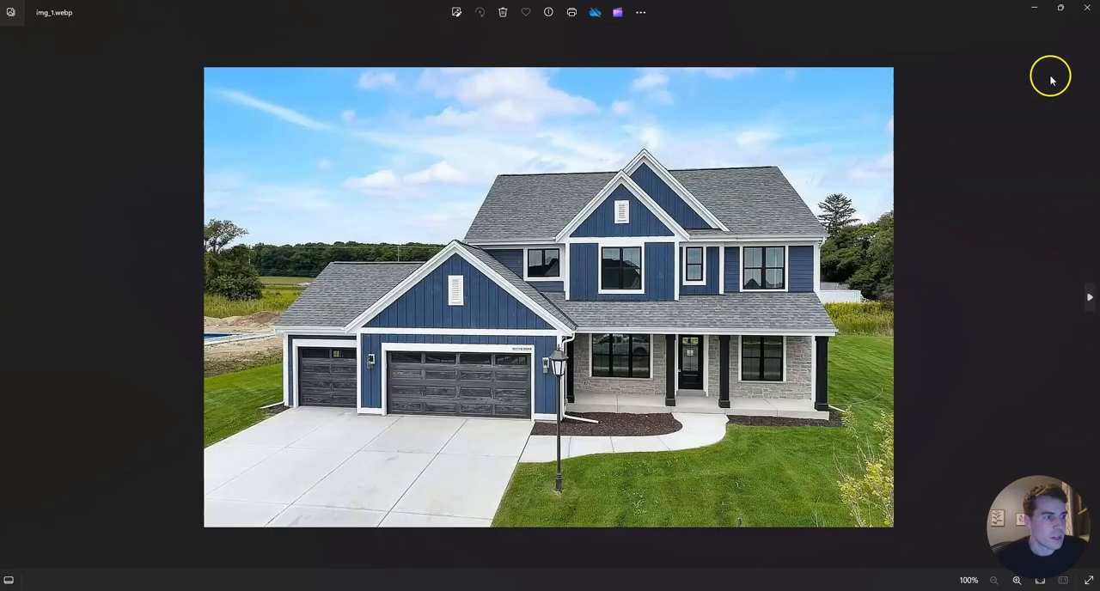
{"action": "left_click", "coordinate": [1037, 11]}
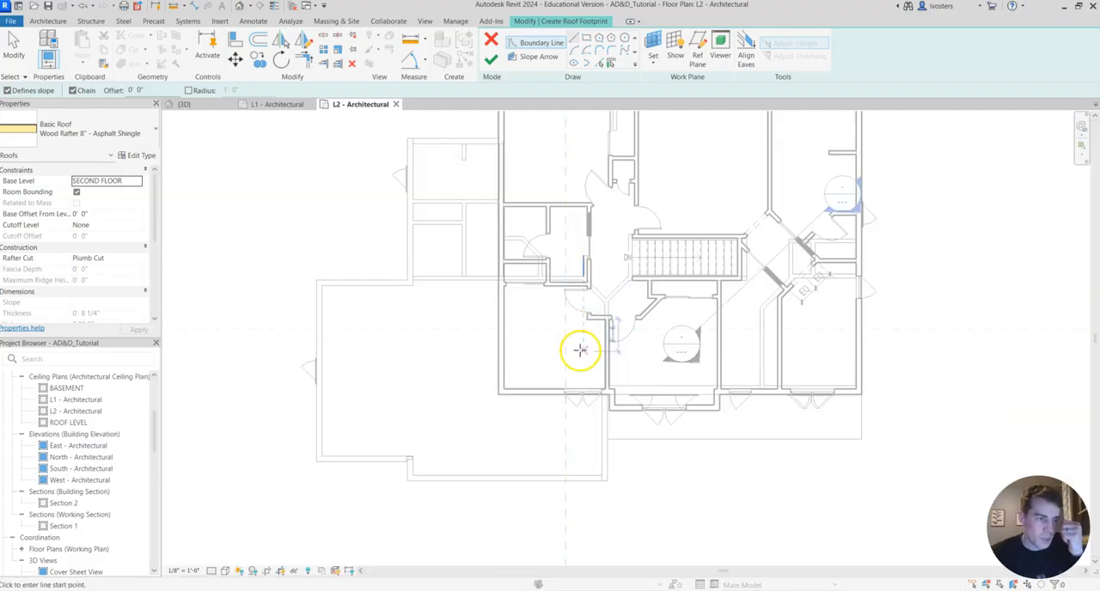
Draw a roof boundary line along the second-floor front wall from the projecting bay's corner to slightly past the house's far corner.
{"action": "left_click", "coordinate": [574, 38]}
{"action": "left_click", "coordinate": [608, 409]}
{"action": "scroll", "coordinate": [720, 409], "scroll_direction": "up", "scroll_amount": 3}
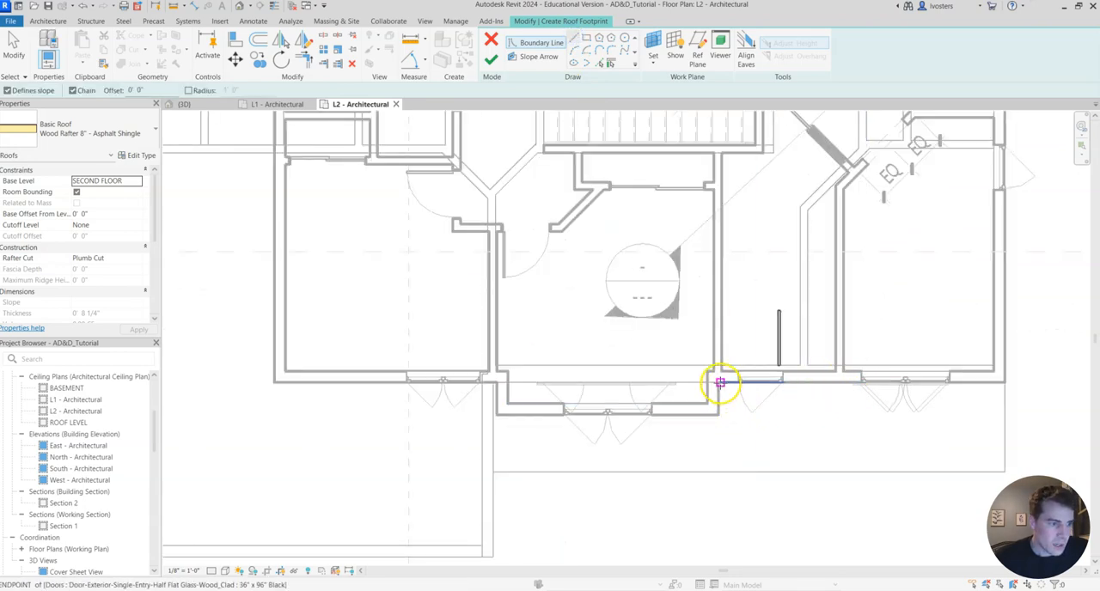
{"action": "scroll", "coordinate": [720, 382], "scroll_direction": "up", "scroll_amount": 2}
{"action": "left_click", "coordinate": [720, 382]}
{"action": "middle_click_drag", "start_coordinate": [922, 436], "coordinate": [482, 367]}
{"action": "scroll", "coordinate": [674, 335], "scroll_direction": "down", "scroll_amount": 2}
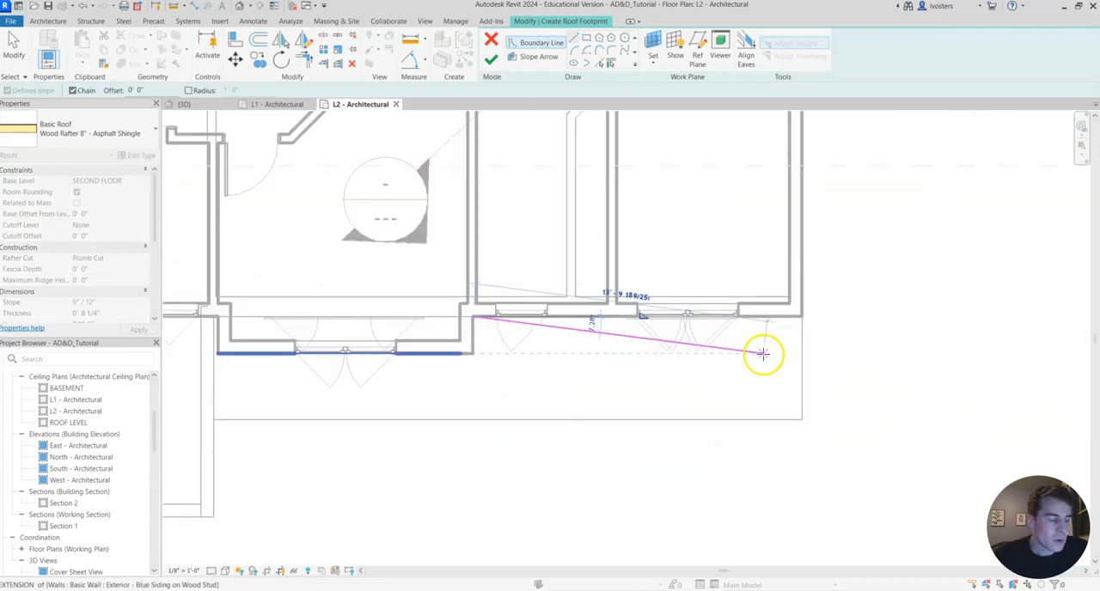
{"action": "middle_click_drag", "start_coordinate": [763, 353], "coordinate": [648, 359]}
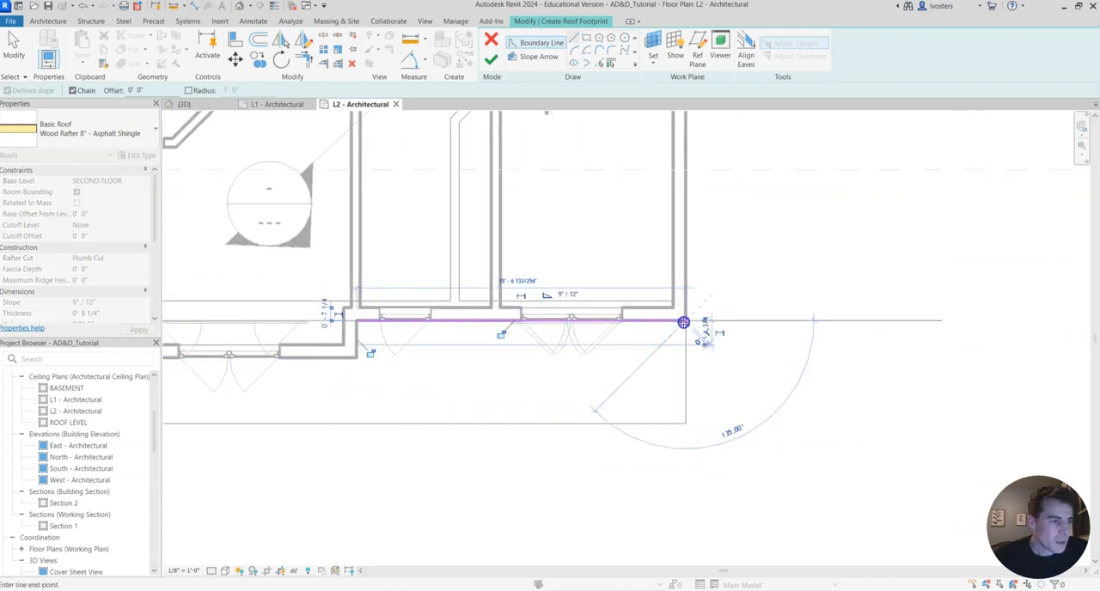
{"action": "left_click", "coordinate": [684, 321]}
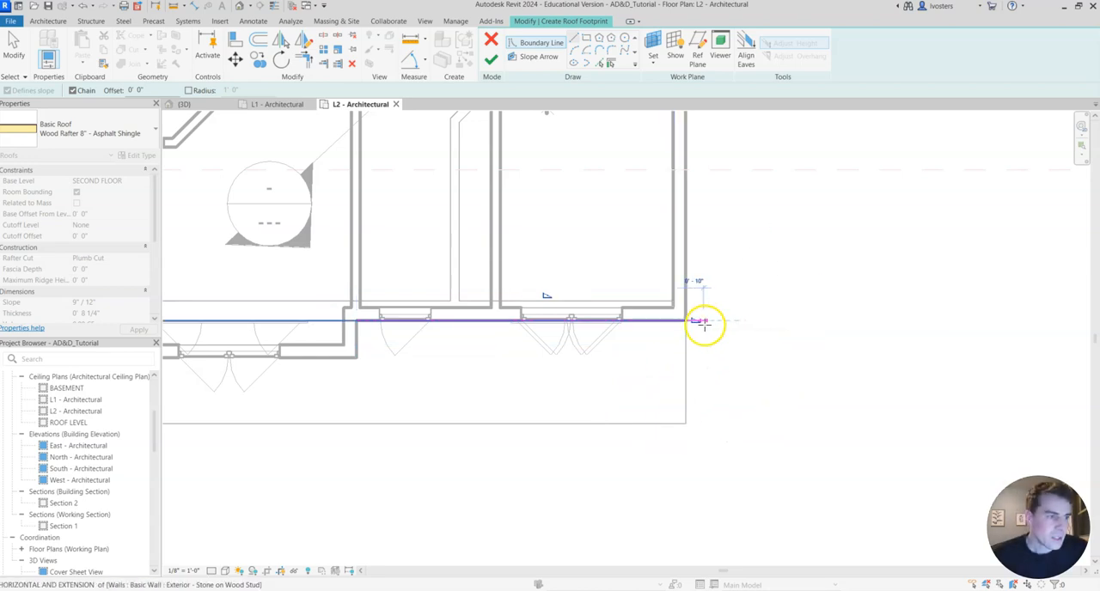
{"action": "left_click", "coordinate": [700, 323]}
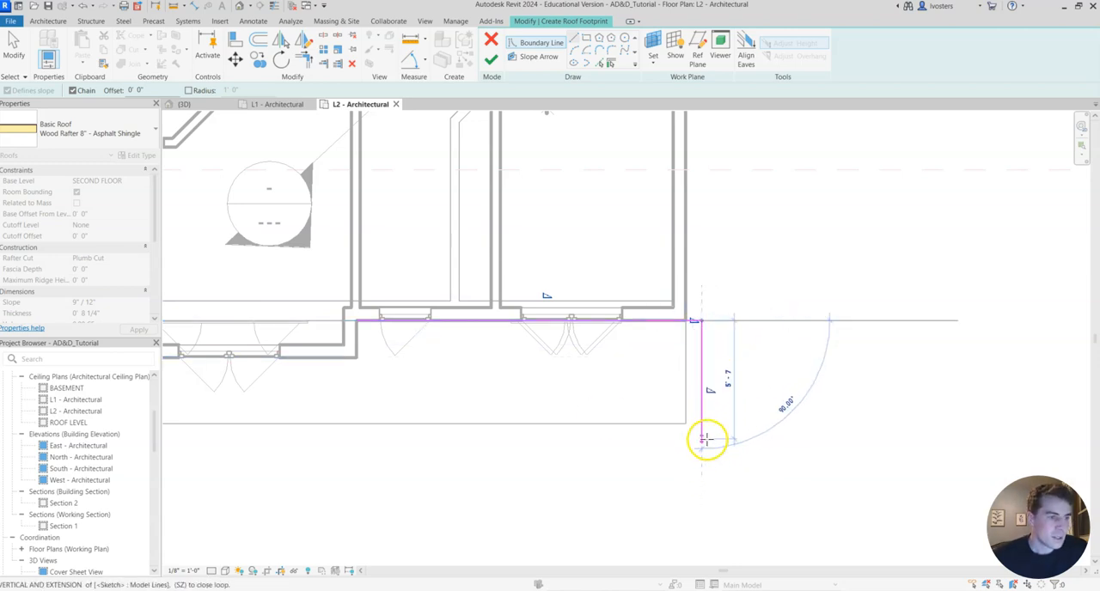
{"action": "key", "text": "Escape"}
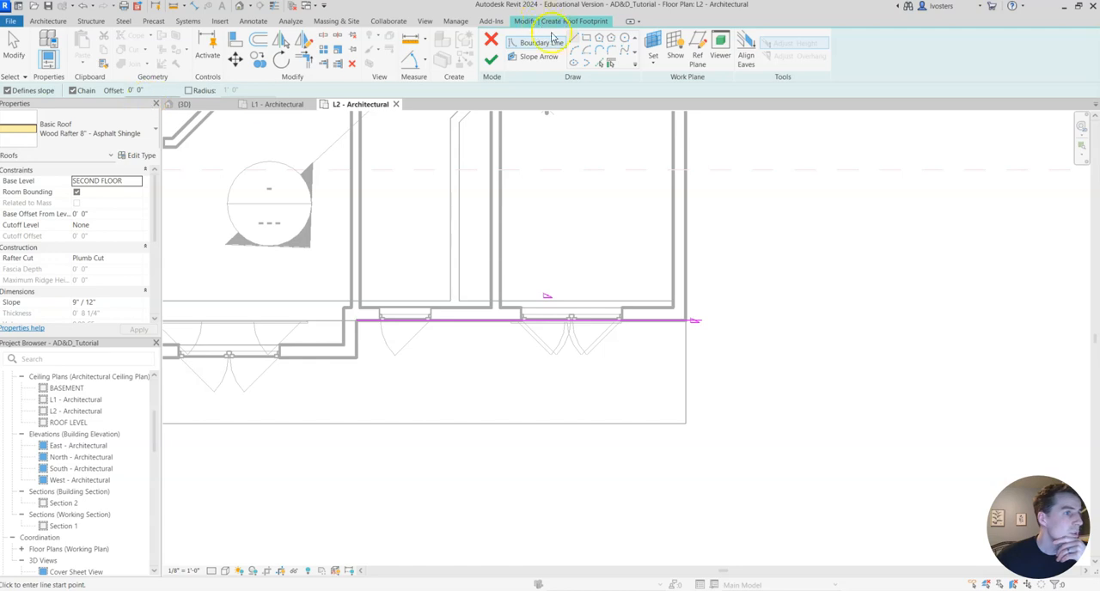
Set a 9" offset and create boundary lines from the porch slab's side and front edges with Pick Lines.
{"action": "left_click", "coordinate": [140, 90]}
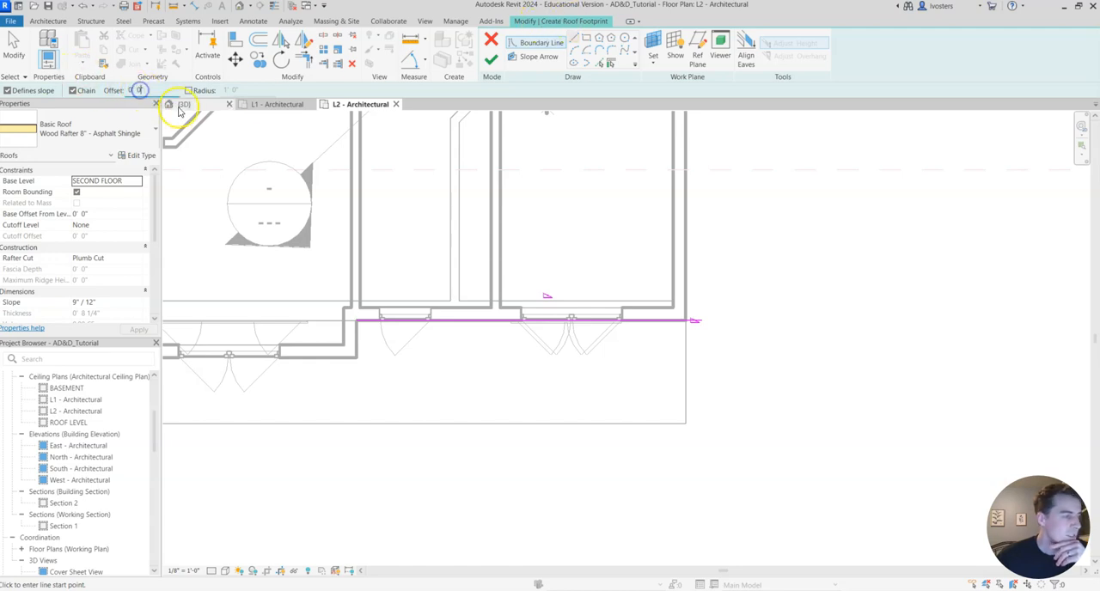
{"action": "key", "text": "BackSpace"}
{"action": "type", "text": "9"}
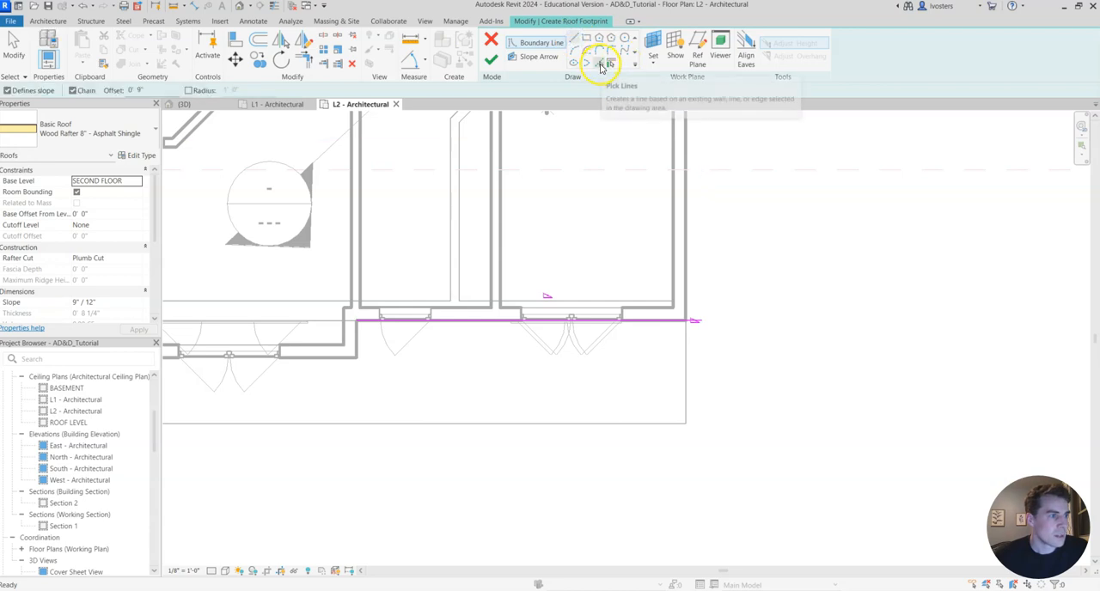
{"action": "left_click", "coordinate": [600, 67]}
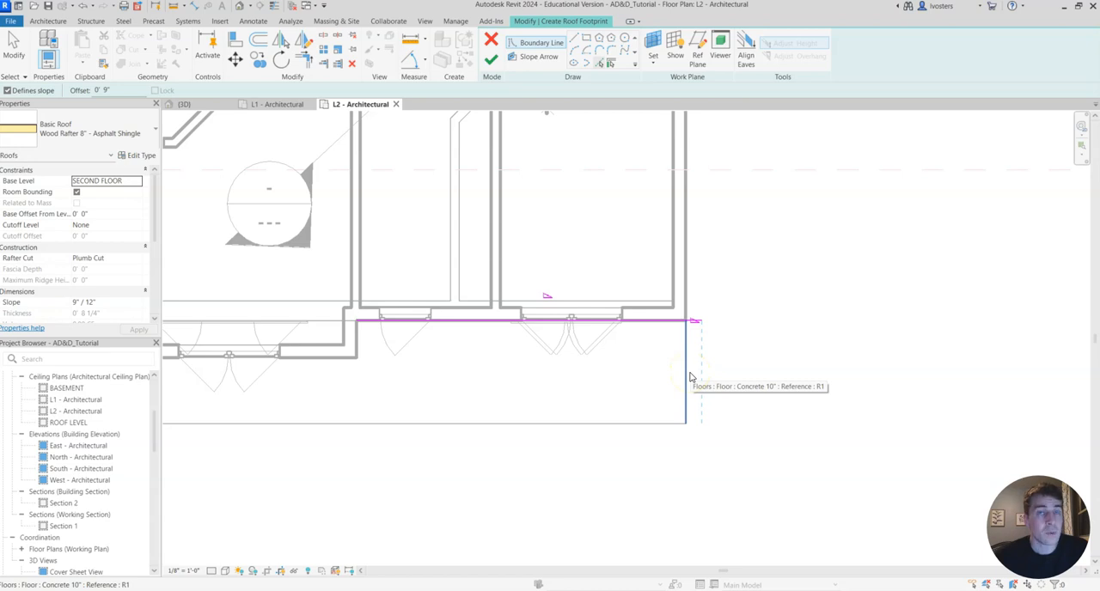
{"action": "left_click", "coordinate": [689, 376]}
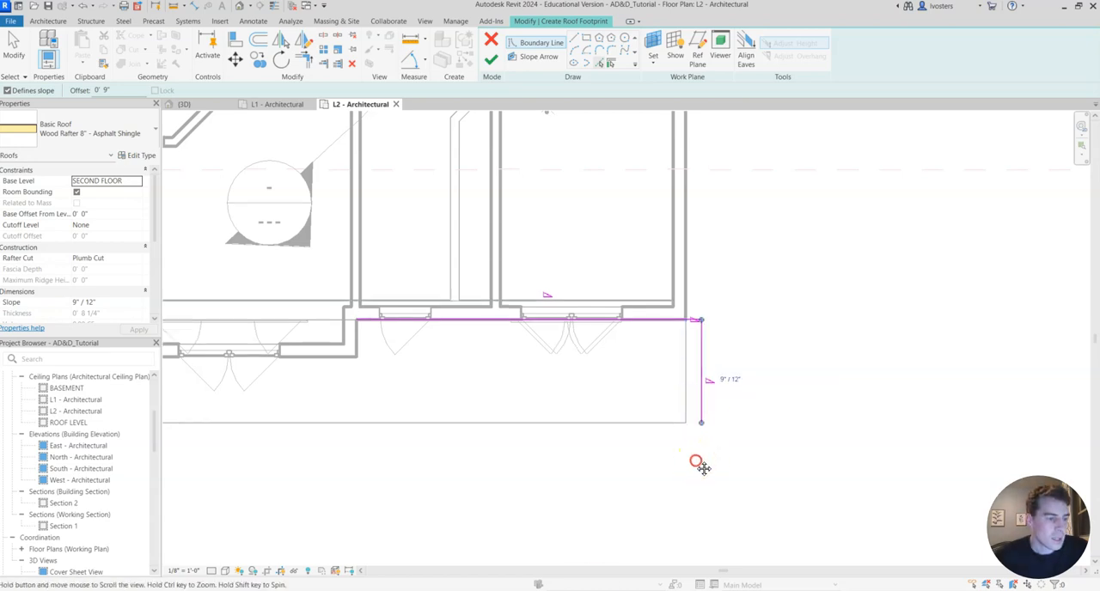
{"action": "middle_click_drag", "start_coordinate": [700, 461], "coordinate": [742, 382]}
{"action": "left_click", "coordinate": [707, 351]}
{"action": "middle_click_drag", "start_coordinate": [535, 422], "coordinate": [767, 407]}
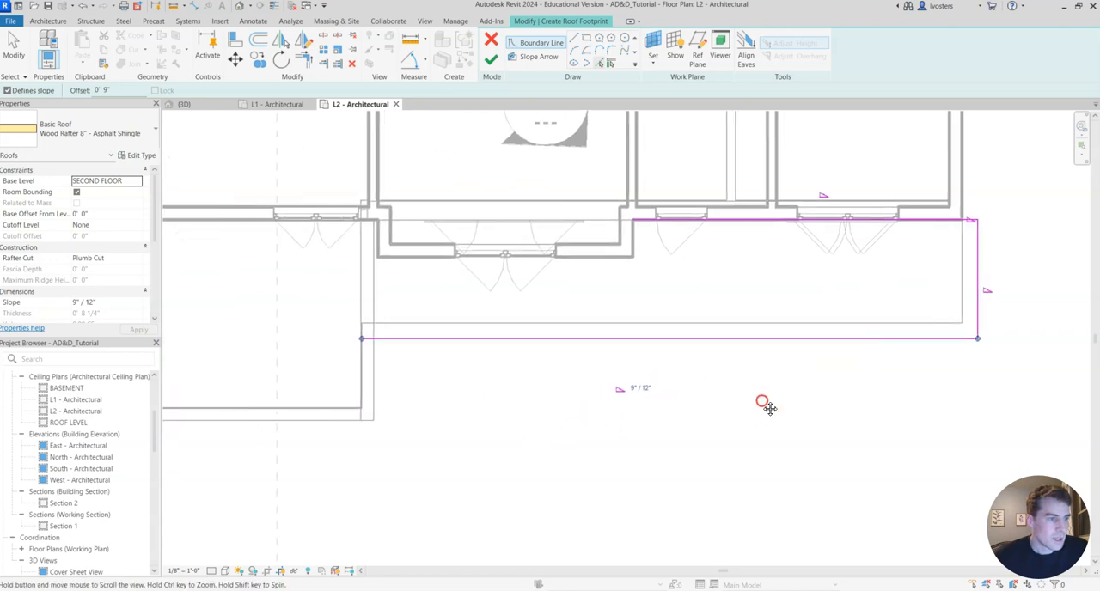
Create boundary lines 9" outside the main garage's porch-side wall, front wall and jog, and in front of the single-car bay.
{"action": "middle_click_drag", "start_coordinate": [445, 403], "coordinate": [619, 373]}
{"action": "scroll", "coordinate": [618, 373], "scroll_direction": "down", "scroll_amount": 3}
{"action": "left_click", "coordinate": [616, 359]}
{"action": "left_click", "coordinate": [599, 387]}
{"action": "middle_click_drag", "start_coordinate": [276, 395], "coordinate": [430, 408]}
{"action": "left_click", "coordinate": [458, 373]}
{"action": "left_click", "coordinate": [430, 351]}
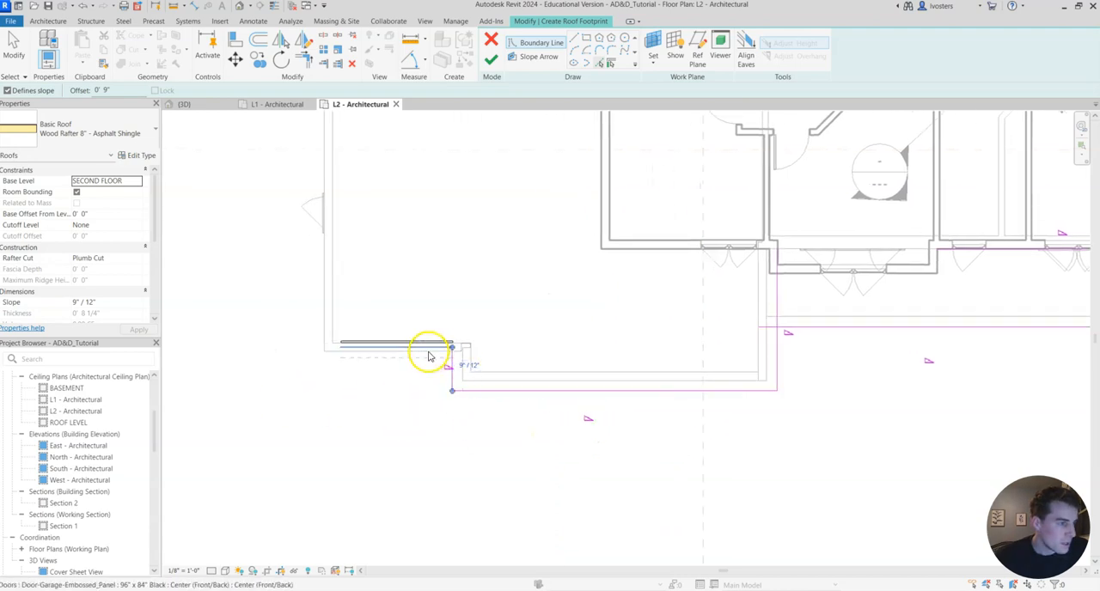
{"action": "middle_click_drag", "start_coordinate": [224, 399], "coordinate": [368, 388]}
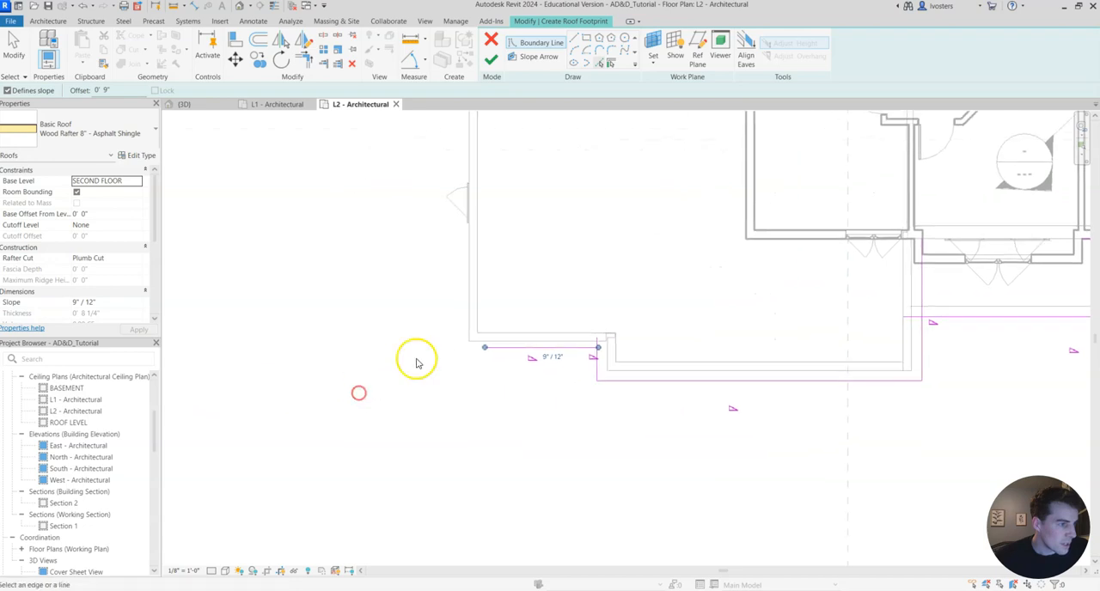
Create boundary lines 9" outside the garage's outer side and rear walls and the mudroom's side and rear walls.
{"action": "left_click", "coordinate": [464, 329]}
{"action": "middle_click_drag", "start_coordinate": [384, 346], "coordinate": [409, 503]}
{"action": "left_click", "coordinate": [549, 228]}
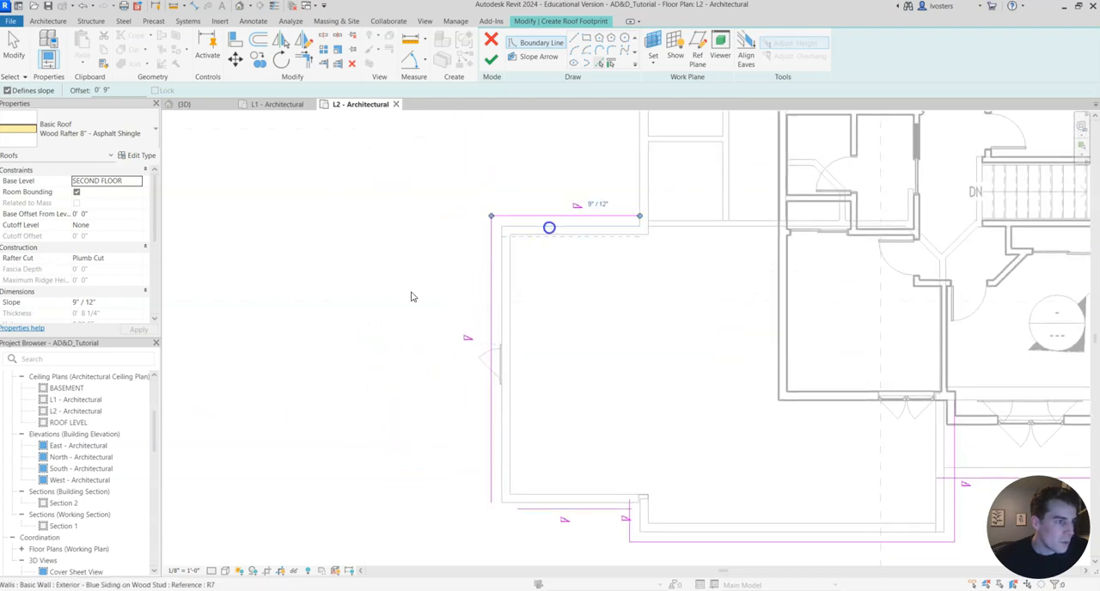
{"action": "middle_click_drag", "start_coordinate": [565, 164], "coordinate": [503, 294]}
{"action": "left_click", "coordinate": [502, 293]}
{"action": "middle_click_drag", "start_coordinate": [448, 180], "coordinate": [405, 321]}
{"action": "left_click", "coordinate": [513, 285]}
{"action": "middle_click_drag", "start_coordinate": [461, 344], "coordinate": [495, 268]}
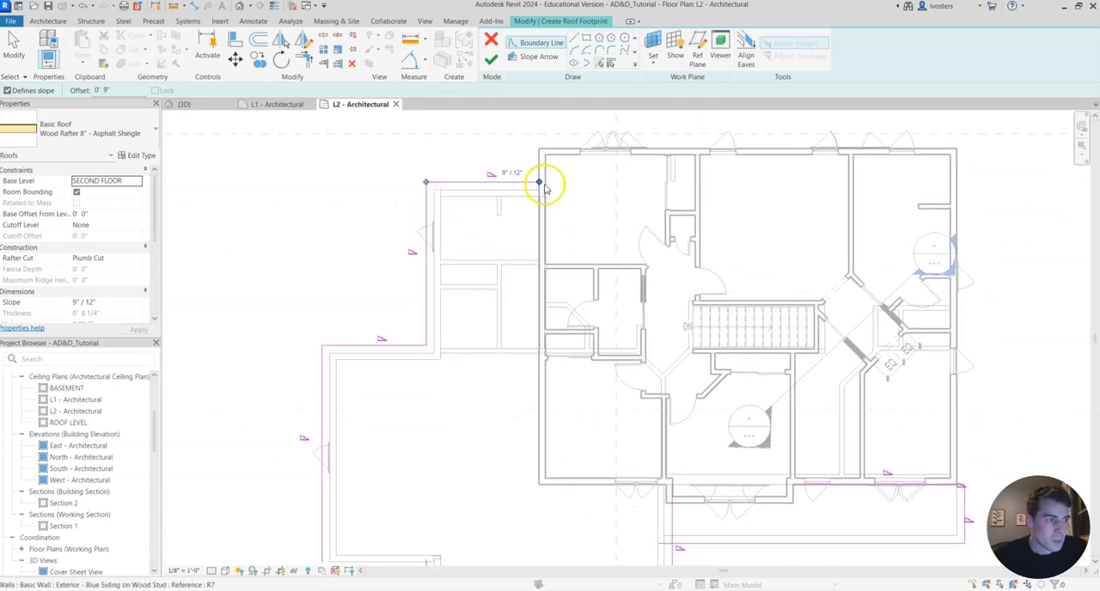
Try a boundary line along the second-floor side wall with the 9" offset active, and delete it.
{"action": "left_click", "coordinate": [574, 38]}
{"action": "left_click", "coordinate": [538, 182]}
{"action": "scroll", "coordinate": [509, 297], "scroll_direction": "up", "scroll_amount": 3}
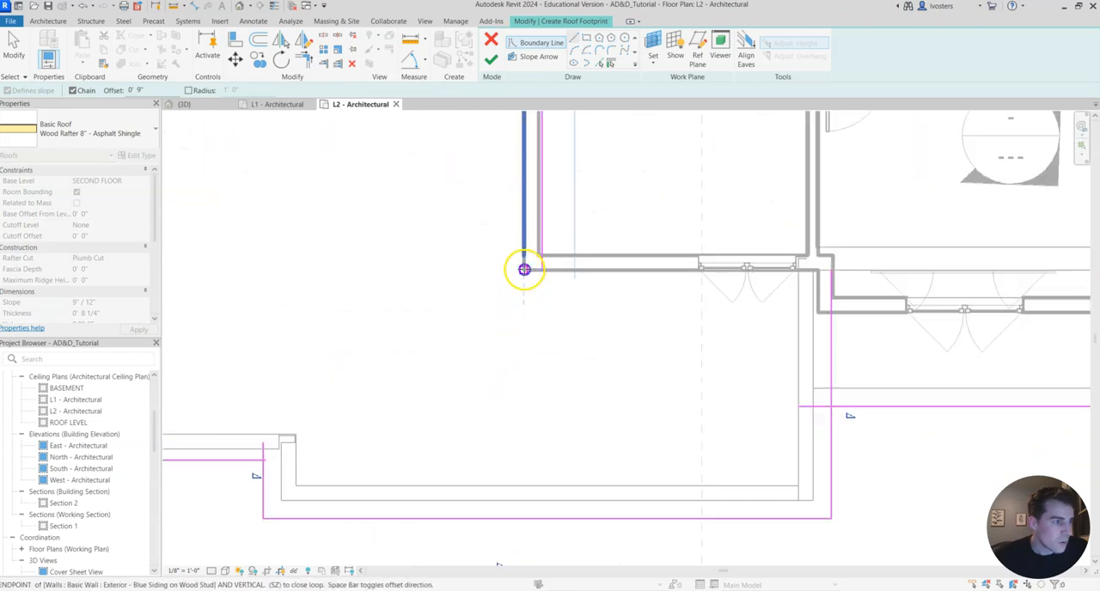
{"action": "left_click", "coordinate": [524, 269]}
{"action": "middle_click_drag", "start_coordinate": [673, 322], "coordinate": [538, 360]}
{"action": "scroll", "coordinate": [492, 320], "scroll_direction": "down", "scroll_amount": 3}
{"action": "middle_click_drag", "start_coordinate": [490, 265], "coordinate": [601, 355]}
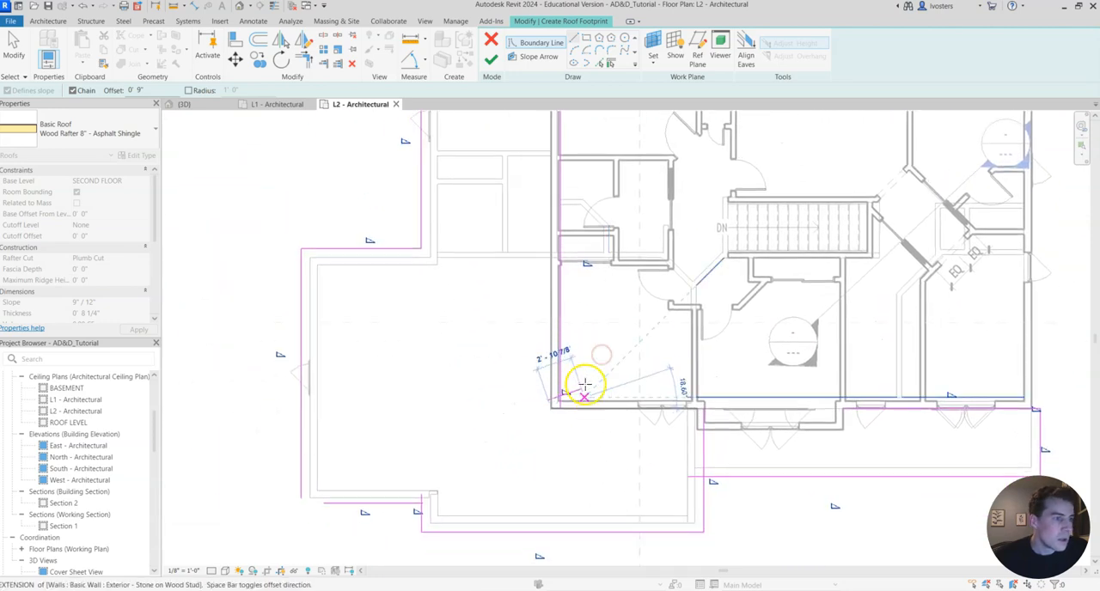
{"action": "key", "text": "Escape"}
{"action": "key", "text": "Escape"}
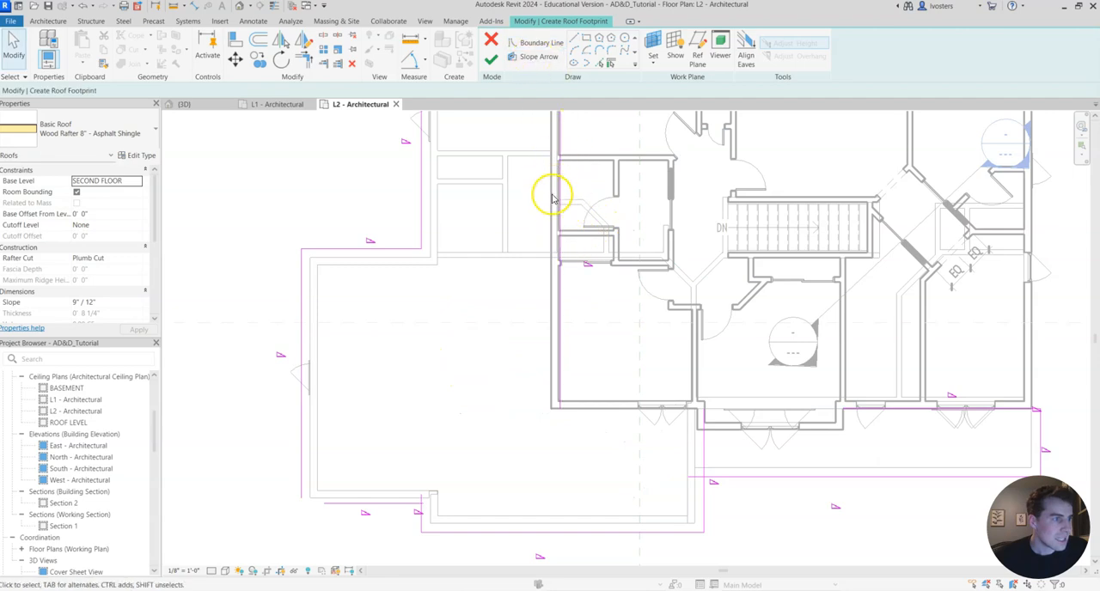
{"action": "left_click", "coordinate": [559, 153]}
{"action": "key", "text": "d"}
{"action": "key", "text": "e"}
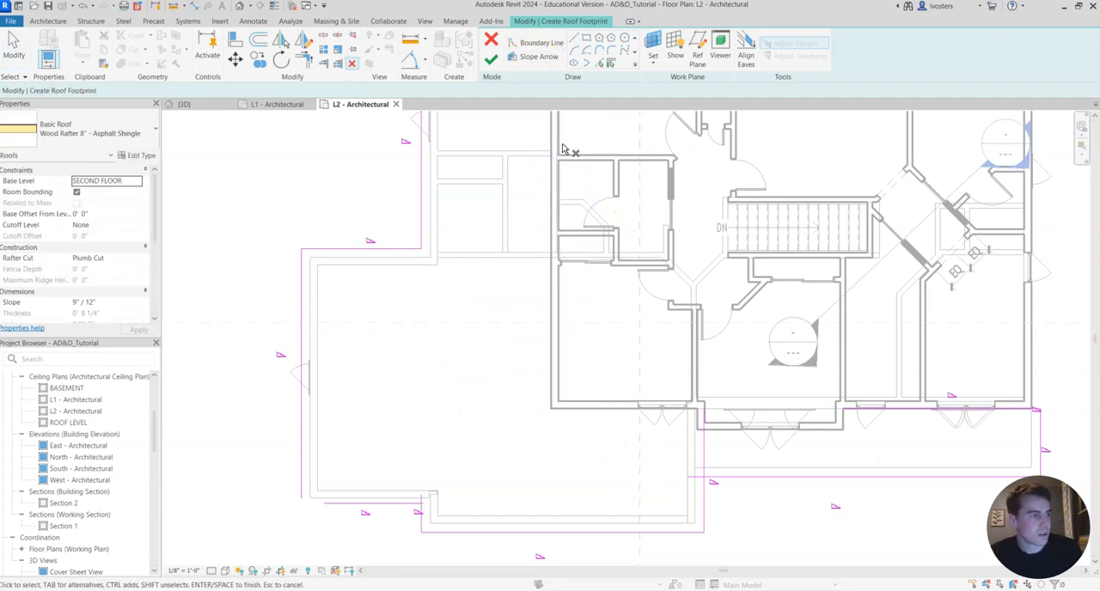
Draw boundary lines with zero offset from the mudroom roof's rear line down the second-floor side wall and along the front wall.
{"action": "left_click", "coordinate": [558, 42]}
{"action": "middle_click_drag", "start_coordinate": [523, 122], "coordinate": [466, 312]}
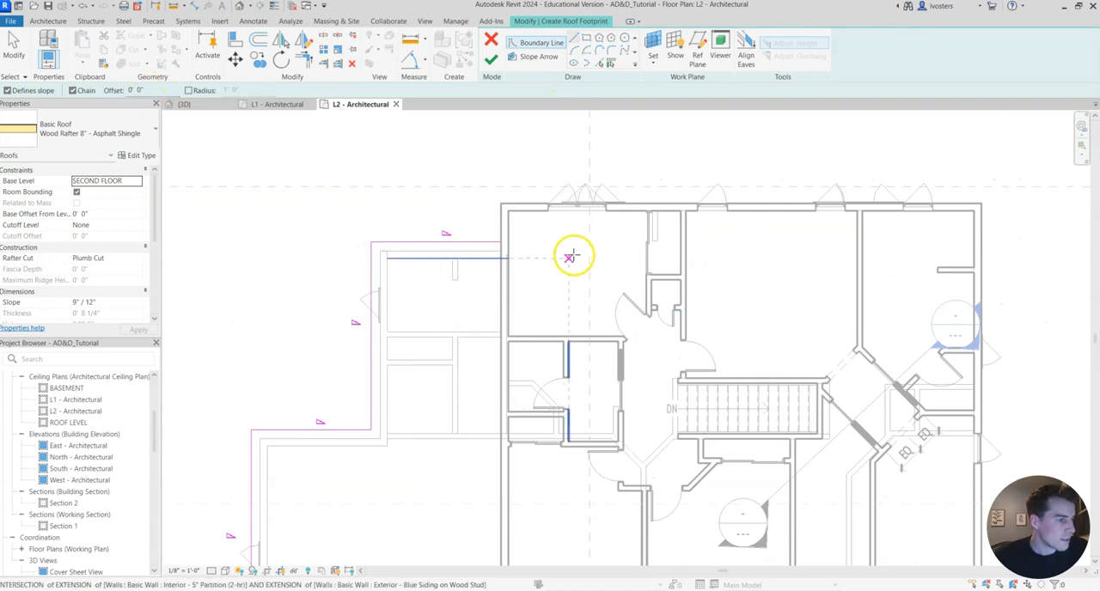
{"action": "left_click", "coordinate": [500, 244]}
{"action": "middle_click_drag", "start_coordinate": [504, 439], "coordinate": [505, 217]}
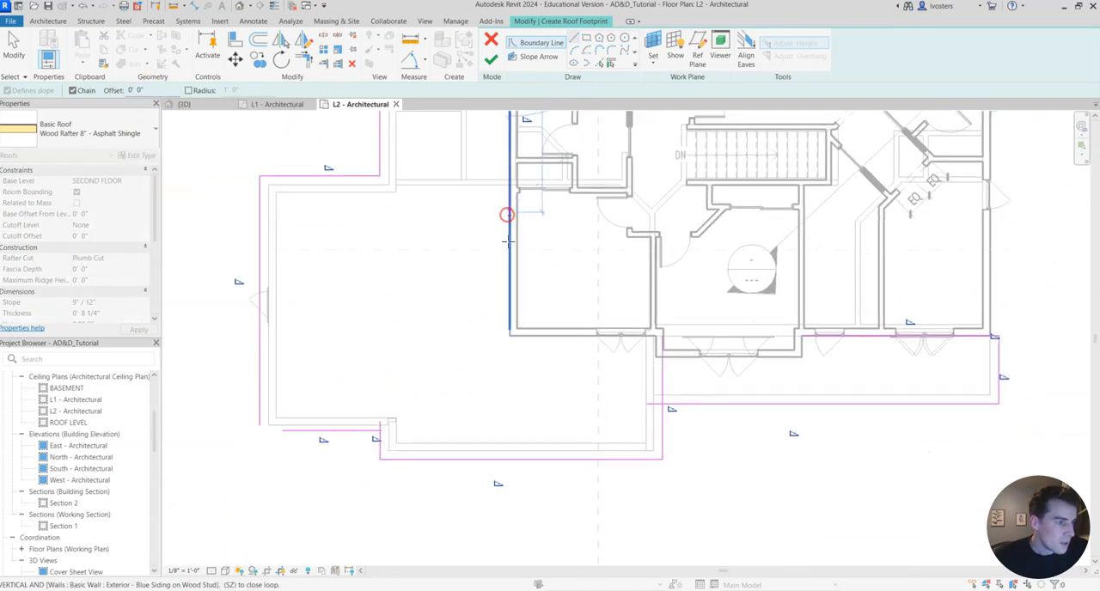
{"action": "scroll", "coordinate": [503, 336], "scroll_direction": "up", "scroll_amount": 4}
{"action": "left_click", "coordinate": [514, 335]}
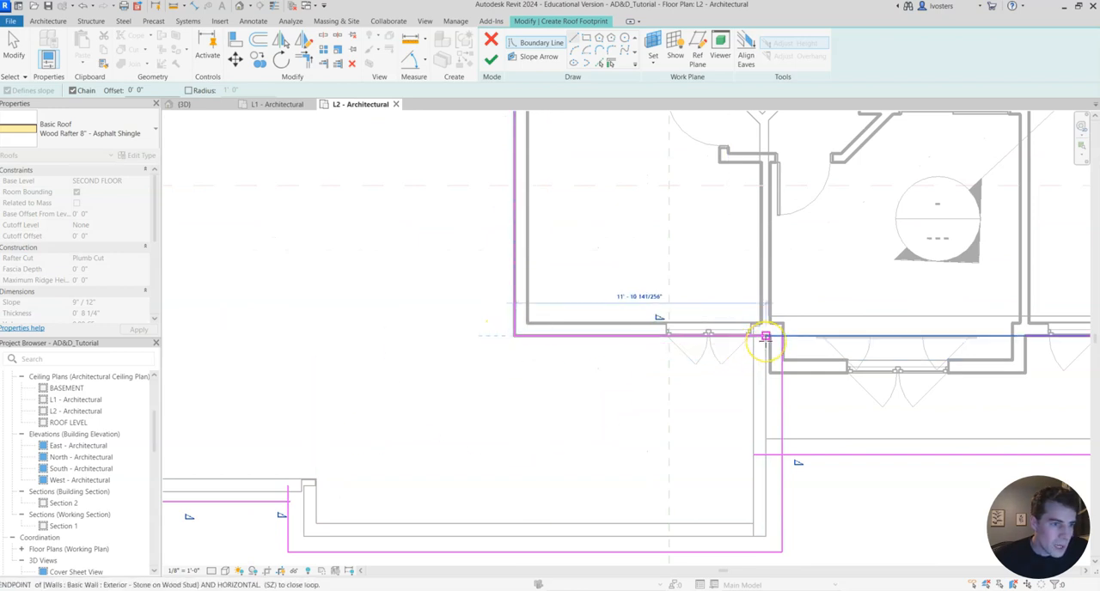
{"action": "left_click", "coordinate": [765, 336]}
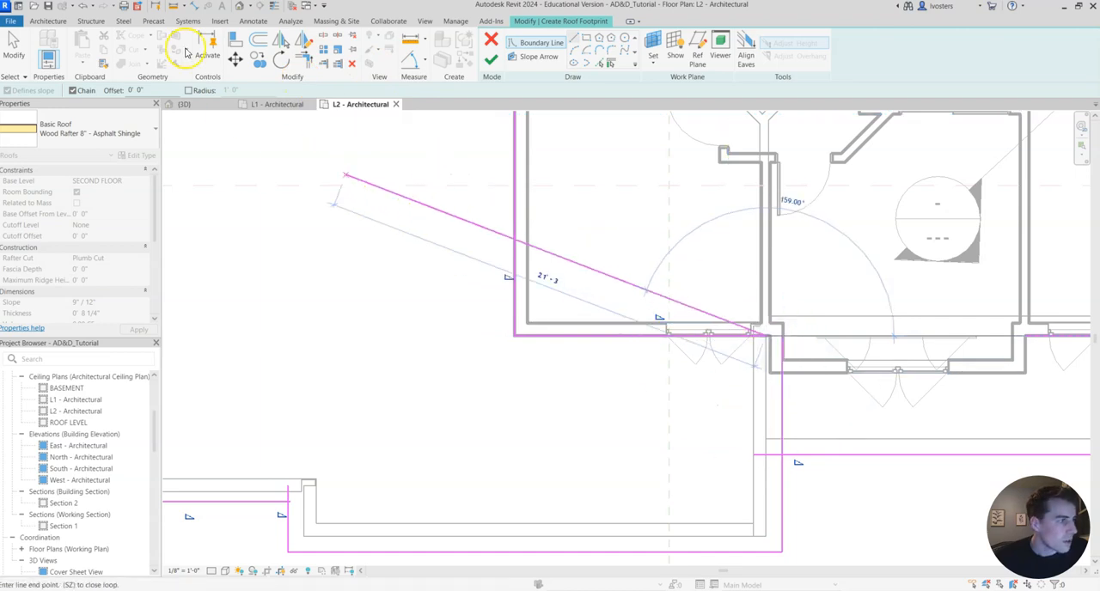
{"action": "key", "text": "Escape"}
{"action": "key", "text": "Escape"}
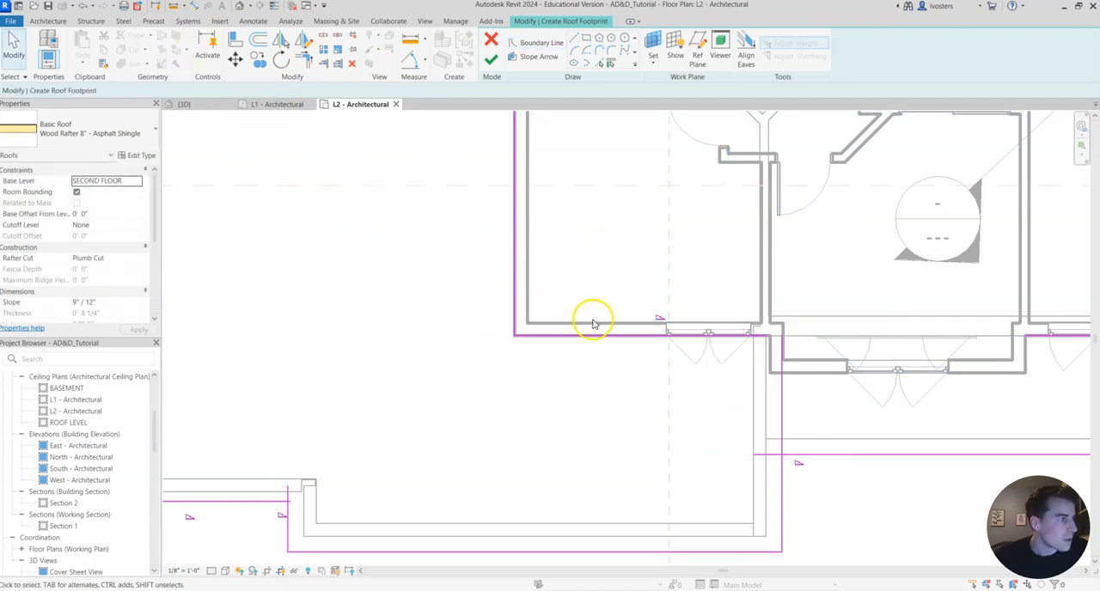
Replace the front-wall segment with boundary lines that follow the front wall and wrap the projecting bay to the porch roof line.
{"action": "left_click", "coordinate": [619, 335]}
{"action": "key", "text": "Delete"}
{"action": "left_click", "coordinate": [444, 54]}
{"action": "left_click", "coordinate": [515, 335]}
{"action": "left_click", "coordinate": [769, 336]}
{"action": "left_click", "coordinate": [771, 372]}
{"action": "middle_click_drag", "start_coordinate": [1048, 371], "coordinate": [633, 318]}
{"action": "left_click", "coordinate": [613, 324]}
{"action": "left_click", "coordinate": [611, 289]}
{"action": "key", "text": "Escape"}
{"action": "key", "text": "Escape"}
{"action": "middle_click_drag", "start_coordinate": [608, 363], "coordinate": [743, 358]}
{"action": "scroll", "coordinate": [713, 350], "scroll_direction": "down", "scroll_amount": 3}
{"action": "scroll", "coordinate": [617, 369], "scroll_direction": "down", "scroll_amount": 1}
{"action": "scroll", "coordinate": [596, 363], "scroll_direction": "up", "scroll_amount": 1}
{"action": "scroll", "coordinate": [590, 363], "scroll_direction": "up", "scroll_amount": 2}
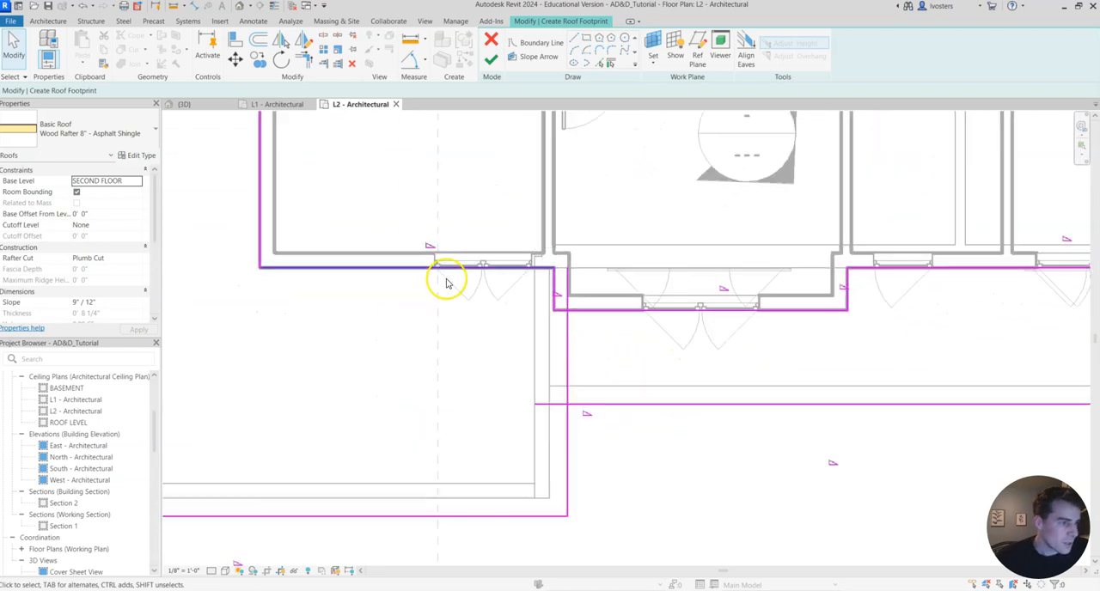
Trim the porch roof's front boundary line and the garage's porch-side boundary line to a shared corner.
{"action": "left_click", "coordinate": [305, 65]}
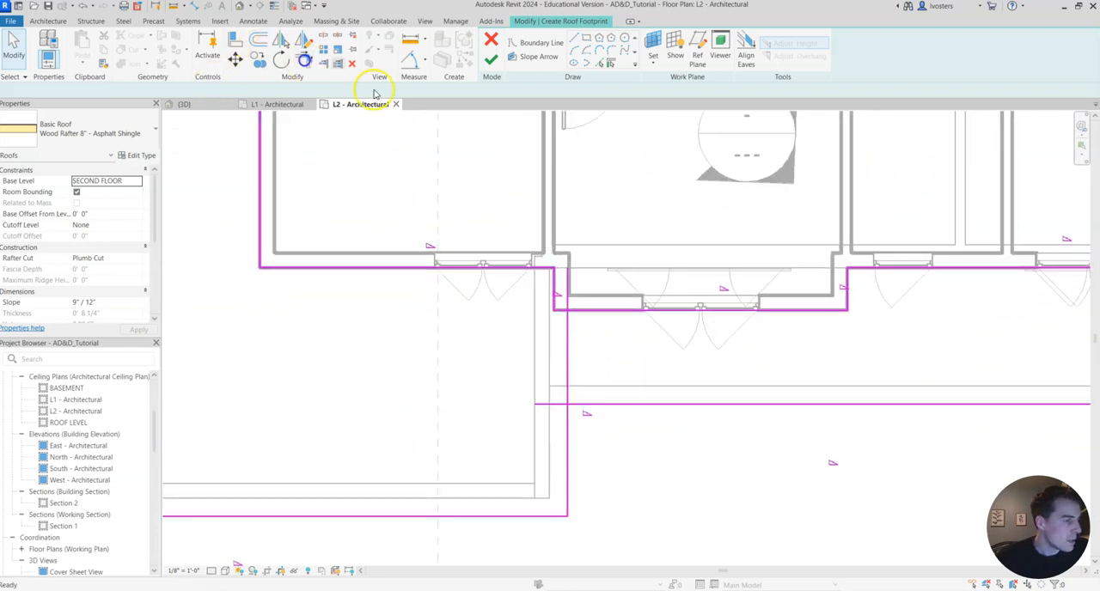
{"action": "scroll", "coordinate": [574, 442], "scroll_direction": "down", "scroll_amount": 2}
{"action": "middle_click_drag", "start_coordinate": [584, 447], "coordinate": [582, 436]}
{"action": "left_click", "coordinate": [569, 395]}
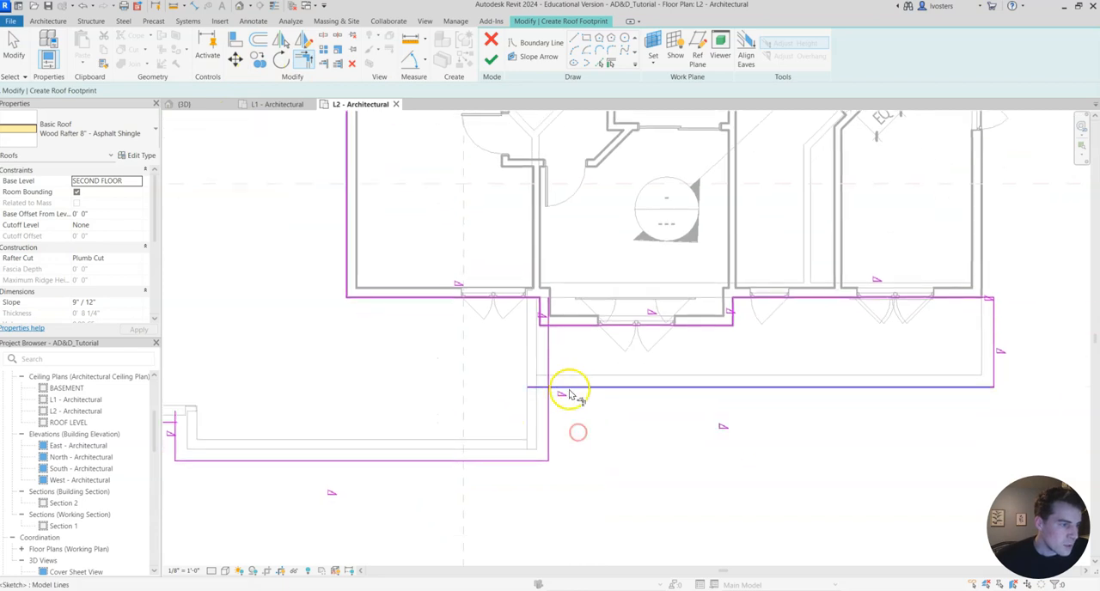
{"action": "left_click", "coordinate": [547, 405]}
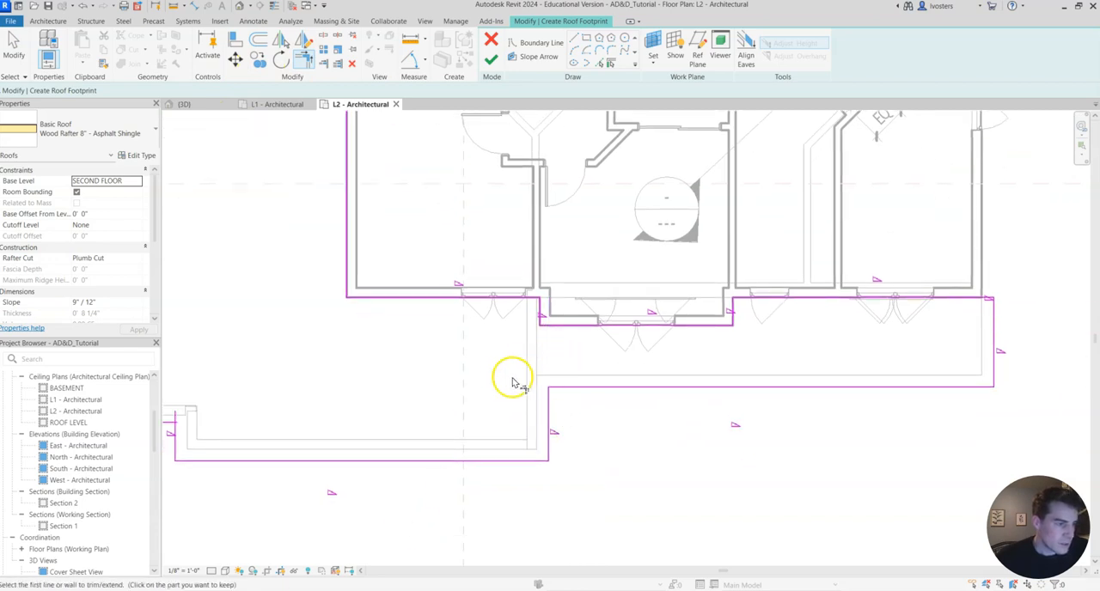
Trim the single-car bay's front boundary line to corners with the garage jog line and the outer side line.
{"action": "scroll", "coordinate": [528, 430], "scroll_direction": "up", "scroll_amount": 4}
{"action": "left_click", "coordinate": [523, 445]}
{"action": "left_click", "coordinate": [502, 388]}
{"action": "middle_click_drag", "start_coordinate": [282, 437], "coordinate": [587, 430]}
{"action": "left_click", "coordinate": [457, 316]}
{"action": "left_click", "coordinate": [538, 363]}
{"action": "scroll", "coordinate": [437, 393], "scroll_direction": "down", "scroll_amount": 3}
{"action": "middle_click_drag", "start_coordinate": [505, 250], "coordinate": [472, 498]}
{"action": "middle_click_drag", "start_coordinate": [508, 206], "coordinate": [491, 473]}
{"action": "scroll", "coordinate": [651, 226], "scroll_direction": "down", "scroll_amount": 2}
{"action": "middle_click_drag", "start_coordinate": [669, 222], "coordinate": [569, 207]}
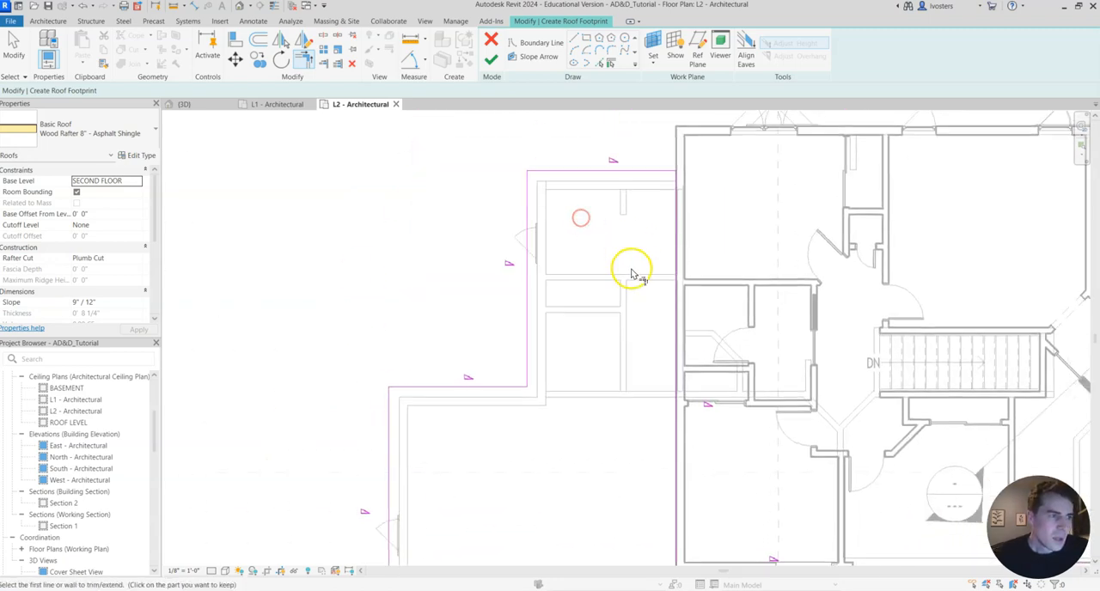
Finish the lower roof's footprint sketch and examine the generated roof in the 3D view.
{"action": "middle_click_drag", "start_coordinate": [633, 270], "coordinate": [572, 192]}
{"action": "middle_click_drag", "start_coordinate": [587, 313], "coordinate": [464, 177]}
{"action": "middle_click_drag", "start_coordinate": [836, 401], "coordinate": [653, 314]}
{"action": "scroll", "coordinate": [685, 345], "scroll_direction": "down", "scroll_amount": 1}
{"action": "key", "text": "Escape"}
{"action": "left_click", "coordinate": [489, 62]}
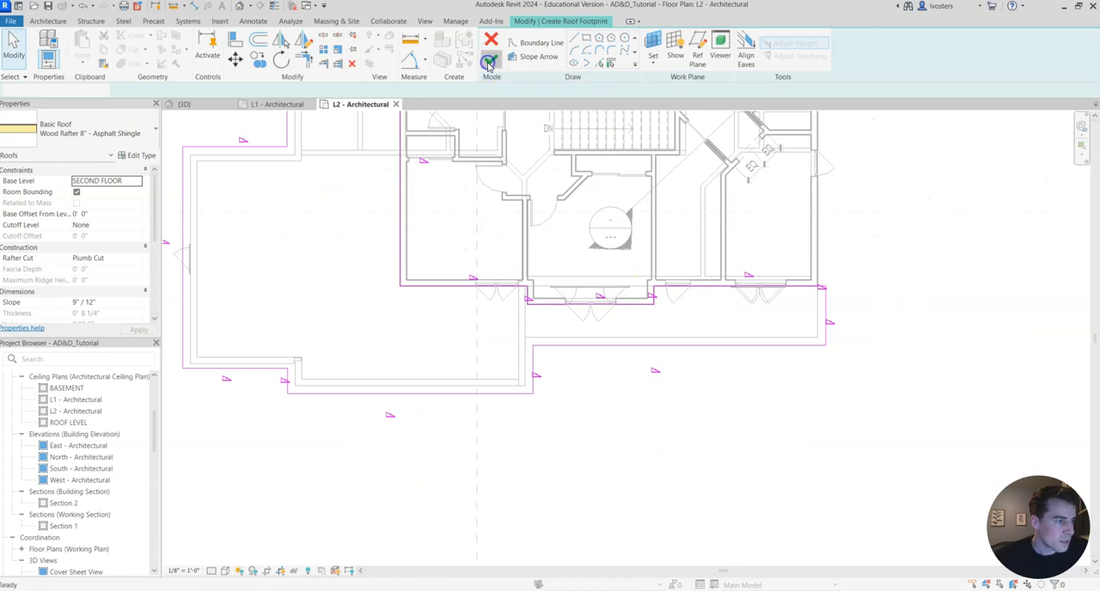
{"action": "left_click", "coordinate": [204, 110]}
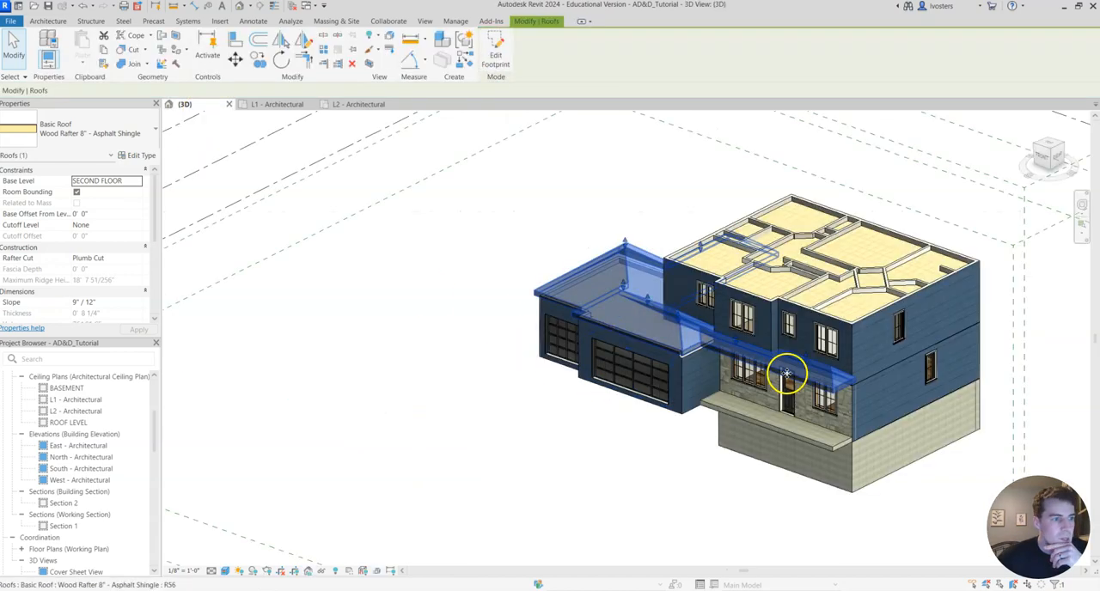
{"action": "left_click", "coordinate": [621, 444]}
{"action": "middle_click_drag", "start_coordinate": [667, 475], "coordinate": [489, 488], "text": "shift"}
{"action": "scroll", "coordinate": [498, 467], "scroll_direction": "up", "scroll_amount": 1}
{"action": "scroll", "coordinate": [626, 492], "scroll_direction": "up", "scroll_amount": 1}
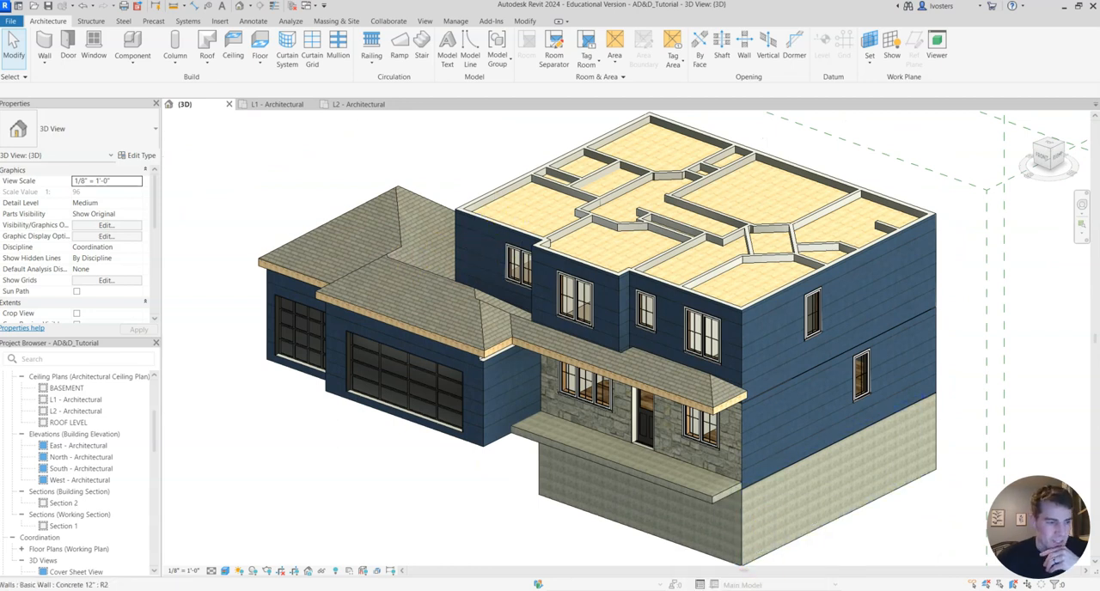
Switch to the front reference photo img_1.webp and compare its garage and porch roof shapes with the modelled roof.
{"action": "key", "text": "alt+Tab"}
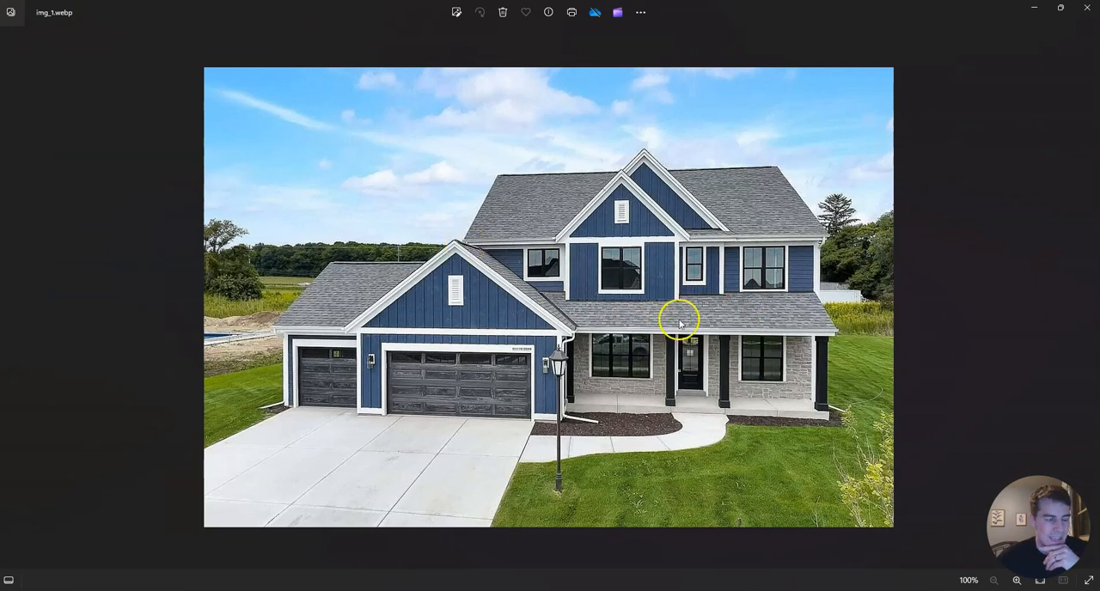
{"action": "left_click", "coordinate": [1035, 15]}
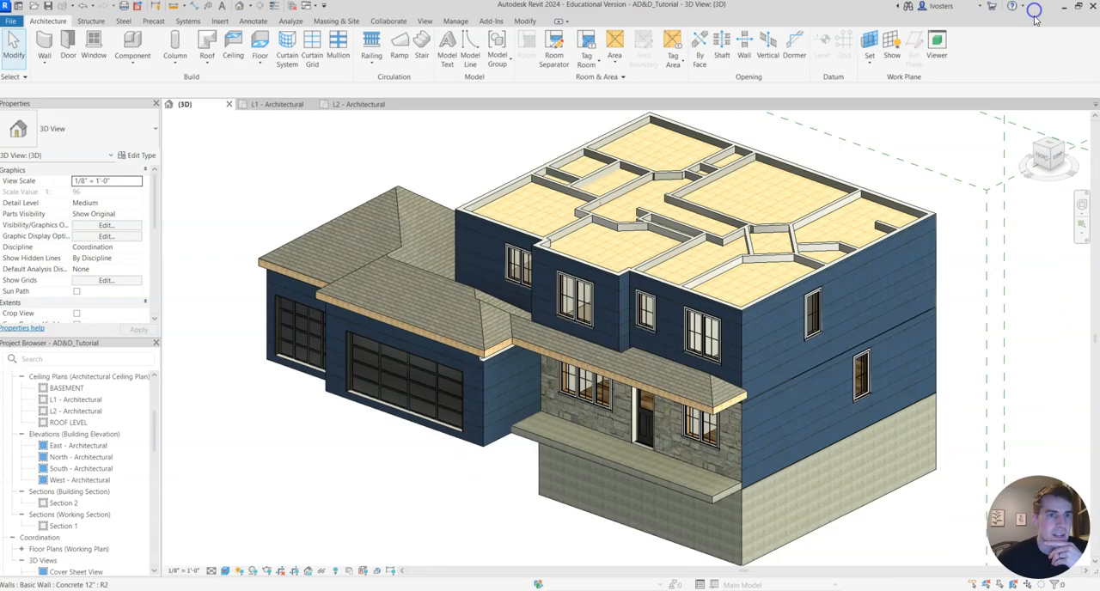
{"action": "left_click", "coordinate": [463, 346]}
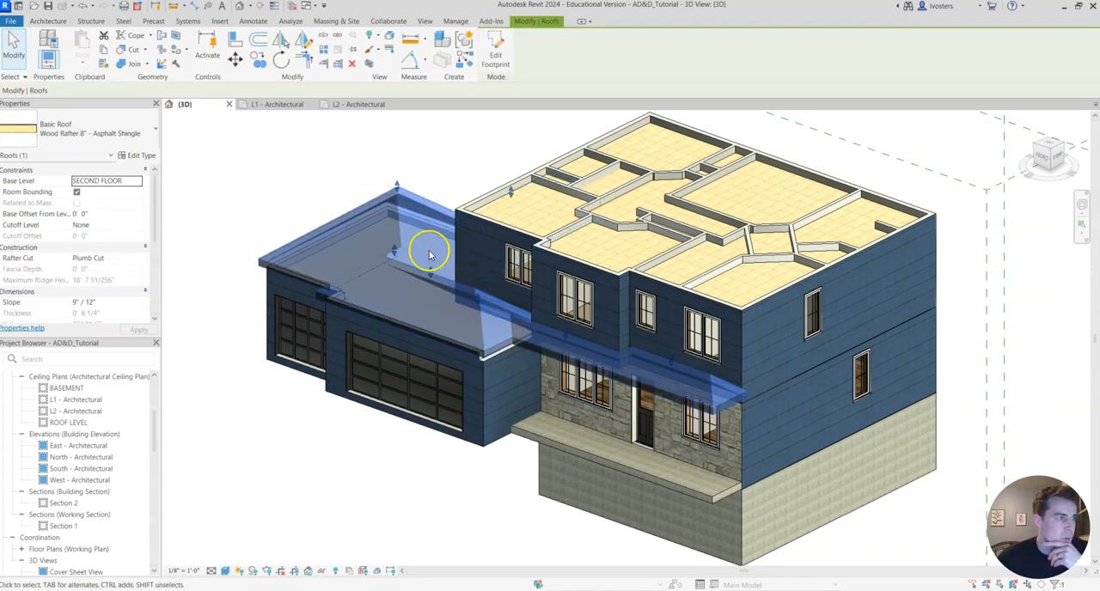
{"action": "left_click", "coordinate": [422, 470]}
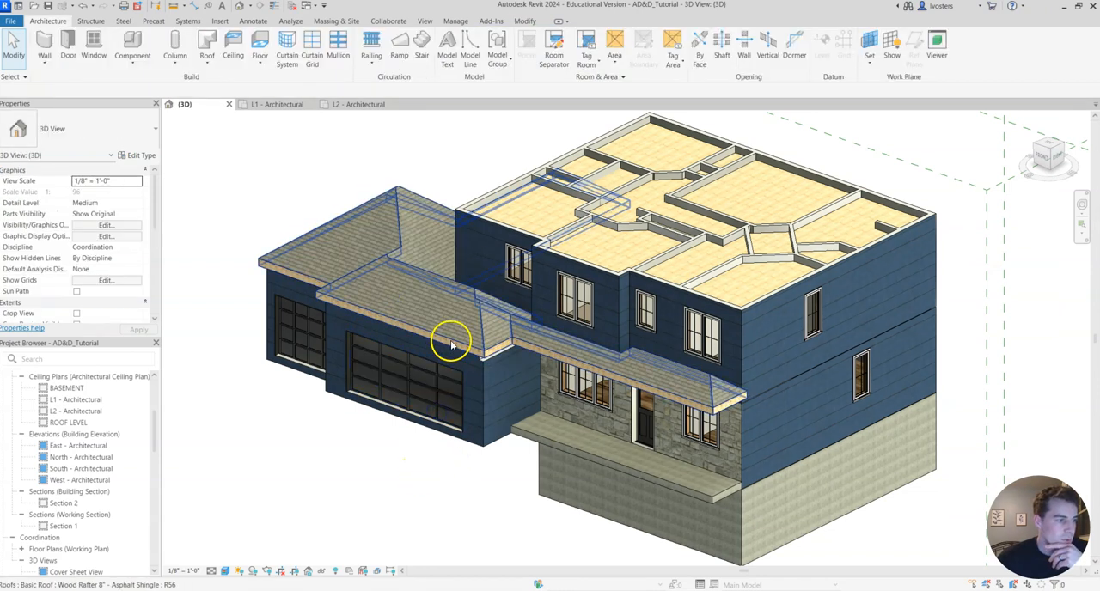
Edit the lower roof's footprint in the L2 plan so the double garage's front boundary line no longer defines slope.
{"action": "left_click", "coordinate": [450, 341]}
{"action": "left_click", "coordinate": [498, 49]}
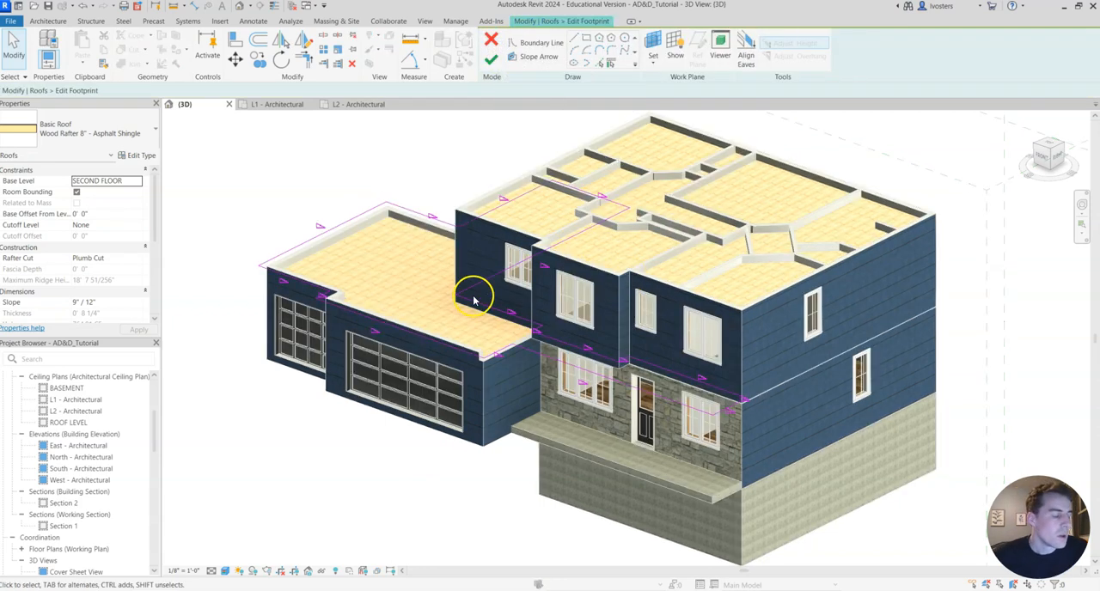
{"action": "left_click", "coordinate": [357, 104]}
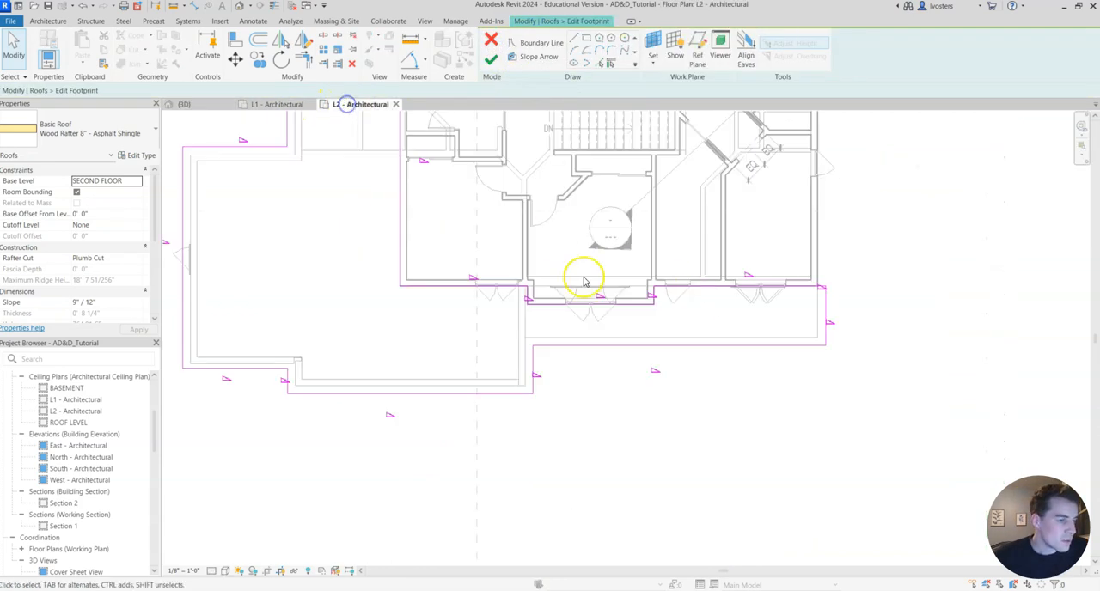
{"action": "left_click", "coordinate": [744, 285]}
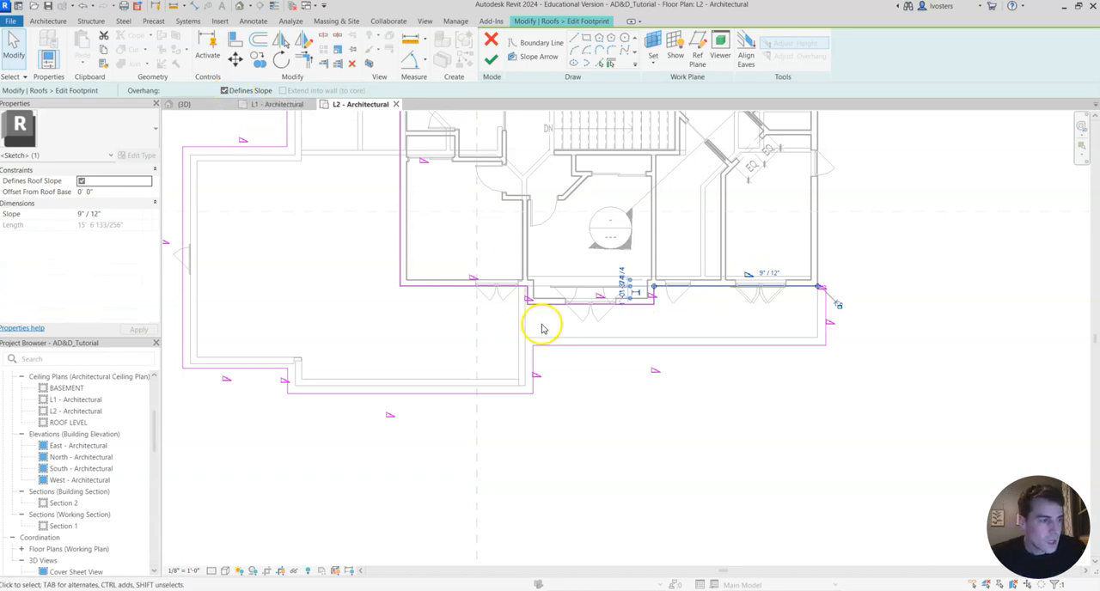
{"action": "left_click", "coordinate": [473, 319]}
{"action": "middle_click_drag", "start_coordinate": [422, 438], "coordinate": [527, 404]}
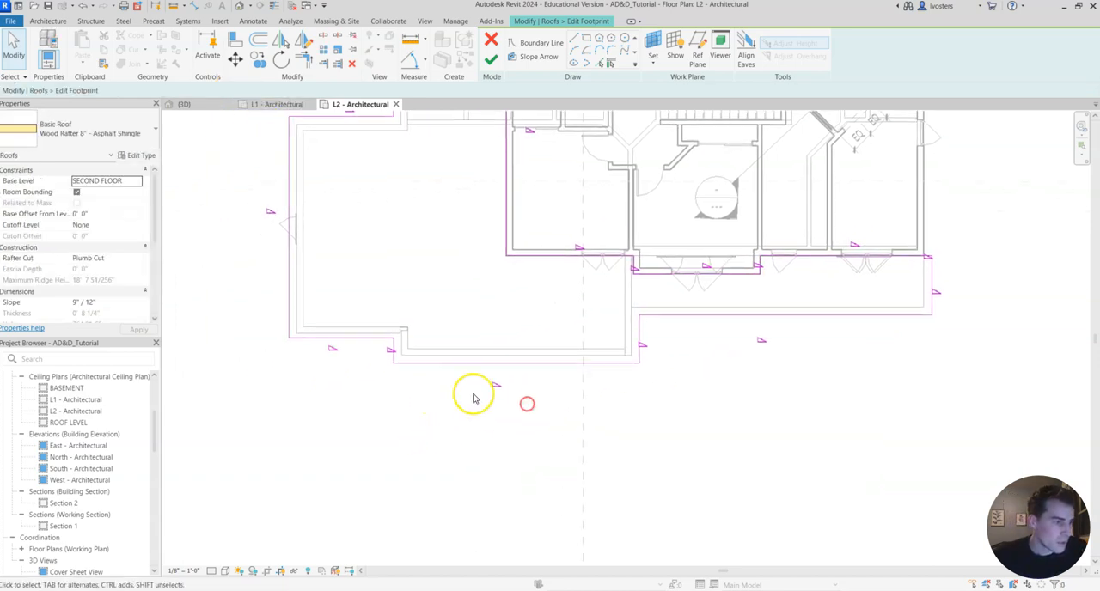
{"action": "left_click", "coordinate": [503, 362]}
{"action": "left_click", "coordinate": [225, 91]}
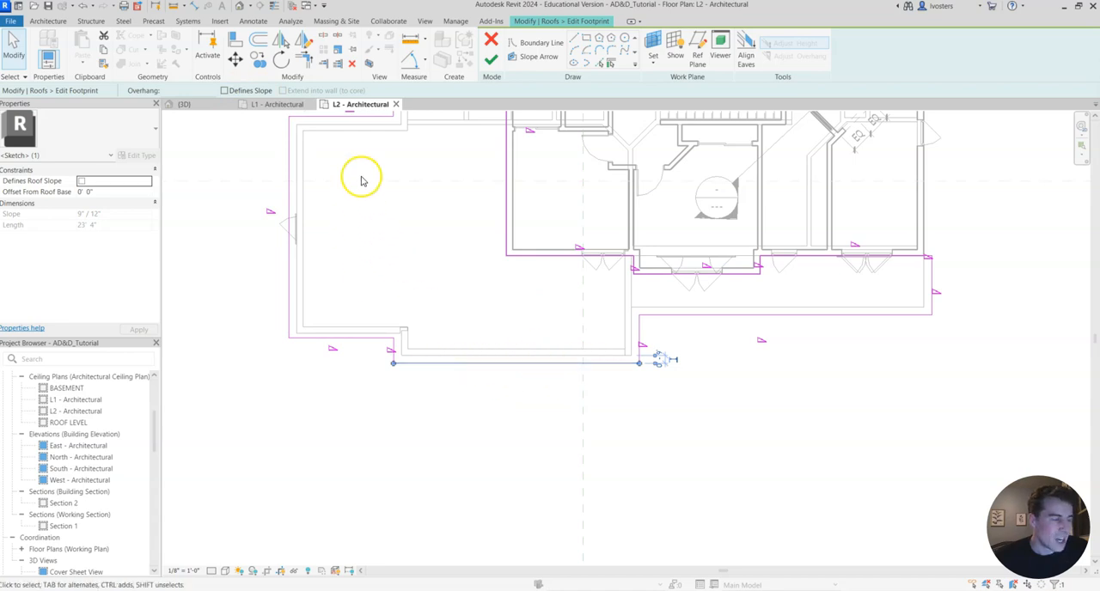
{"action": "left_click", "coordinate": [493, 59]}
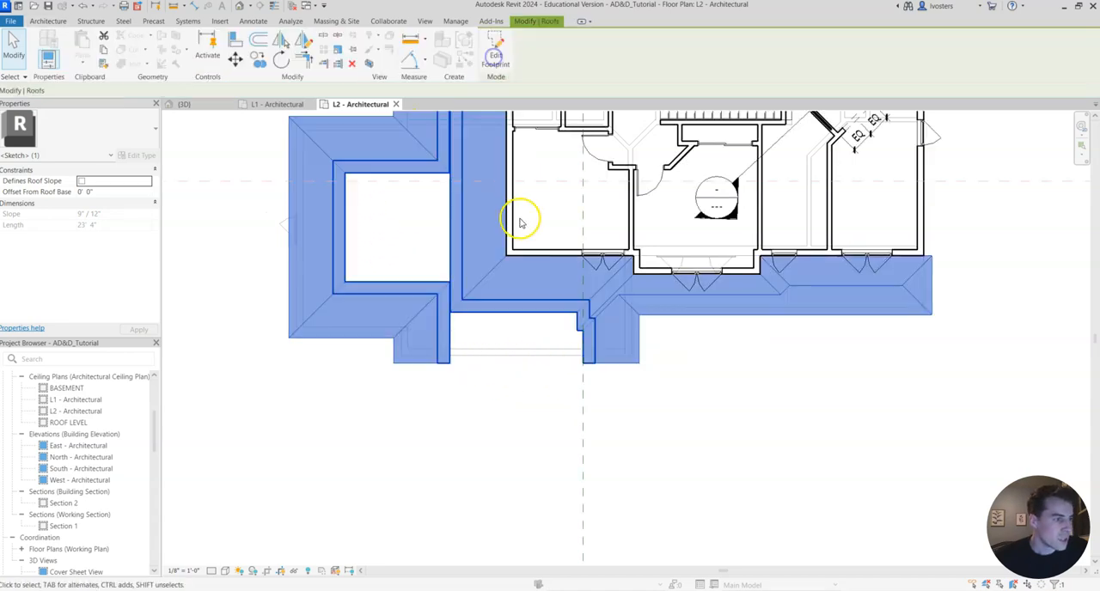
Examine the garage's open front gable in the 3D view and compare it with the front reference photo.
{"action": "left_click", "coordinate": [206, 107]}
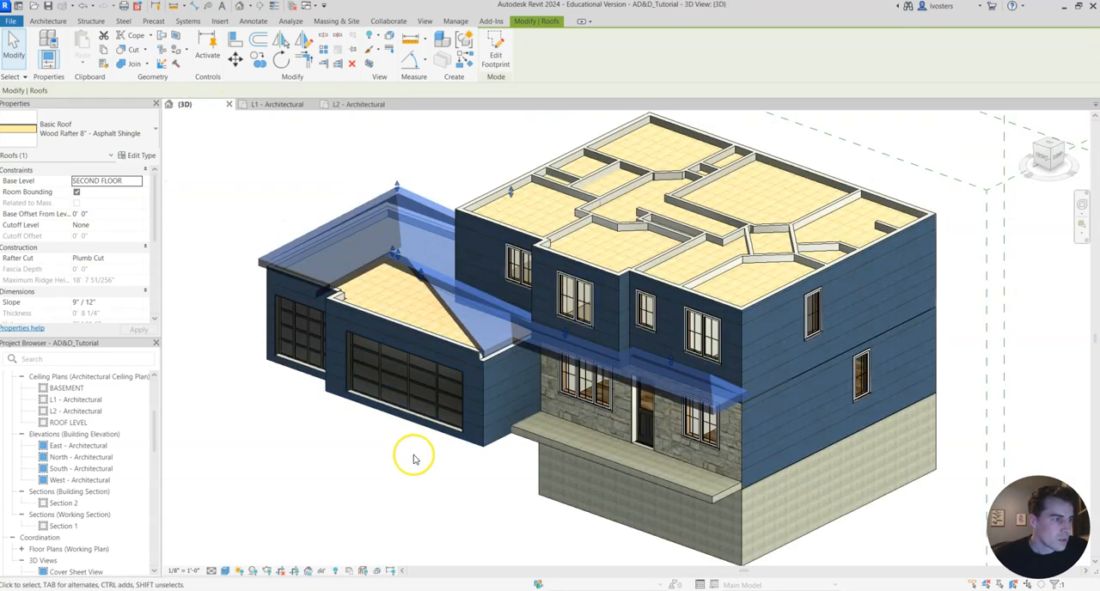
{"action": "left_click", "coordinate": [397, 459]}
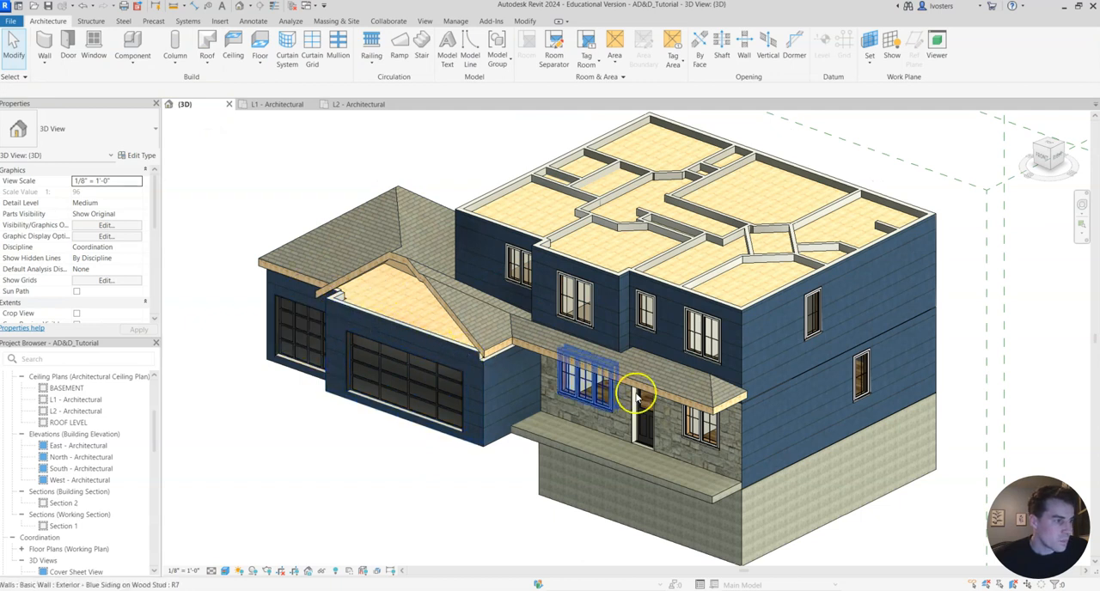
{"action": "left_click", "coordinate": [441, 280]}
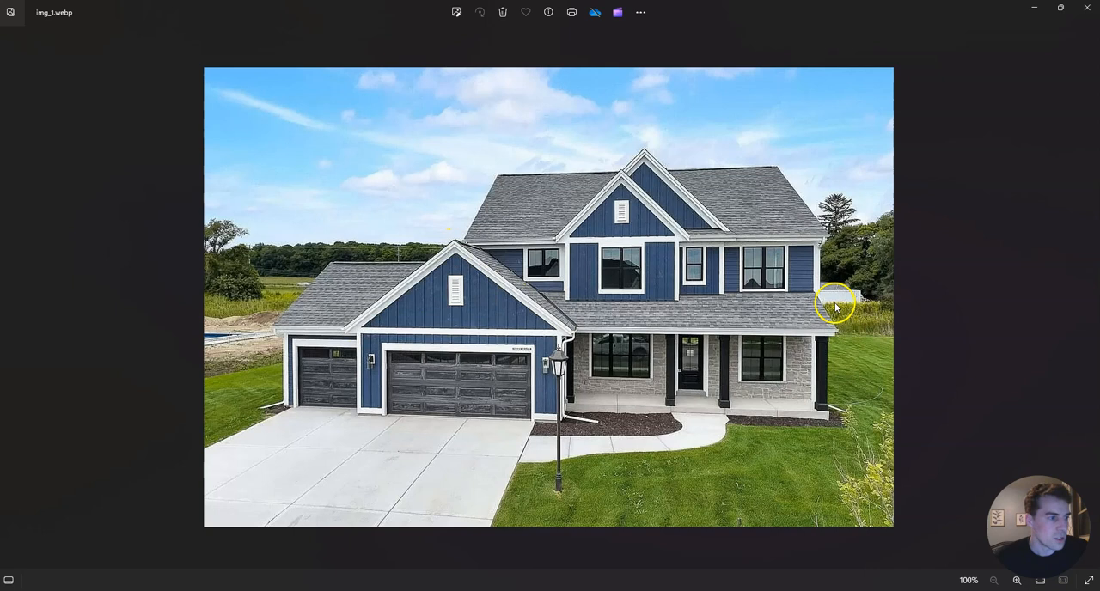
{"action": "left_click", "coordinate": [1033, 10]}
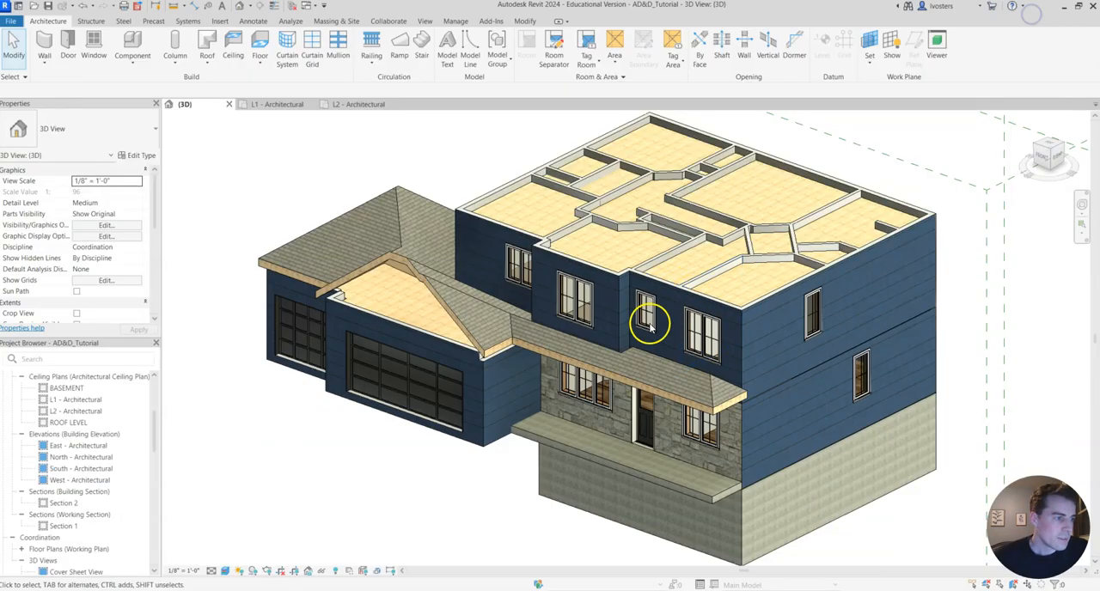
Reopen the roof footprint in the L2 plan and turn off the slope definition for the line along the second-floor side wall.
{"action": "left_click", "coordinate": [455, 317]}
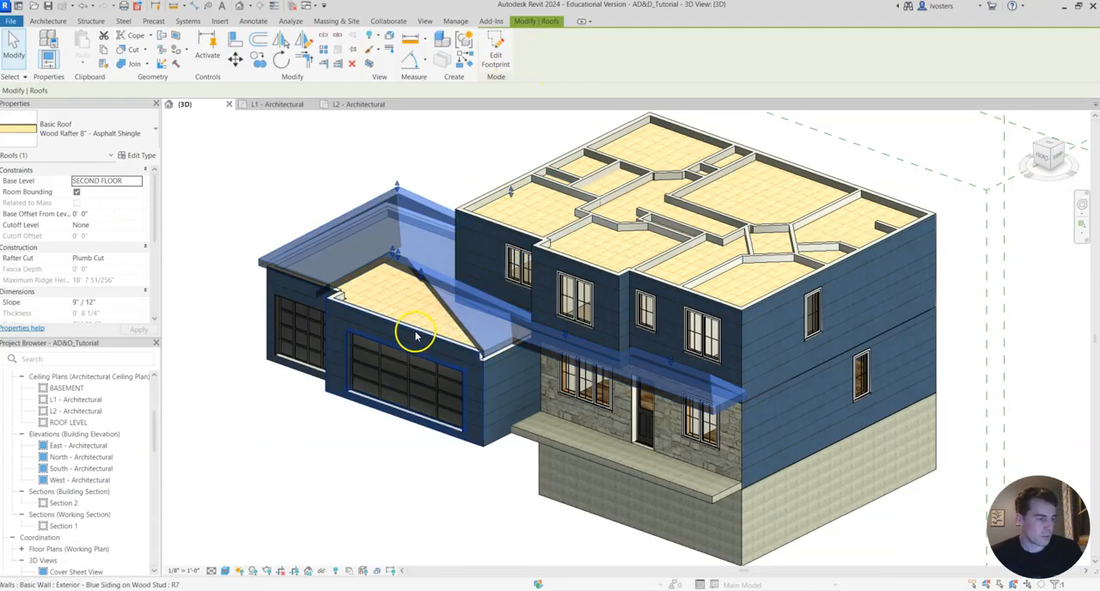
{"action": "left_click", "coordinate": [498, 55]}
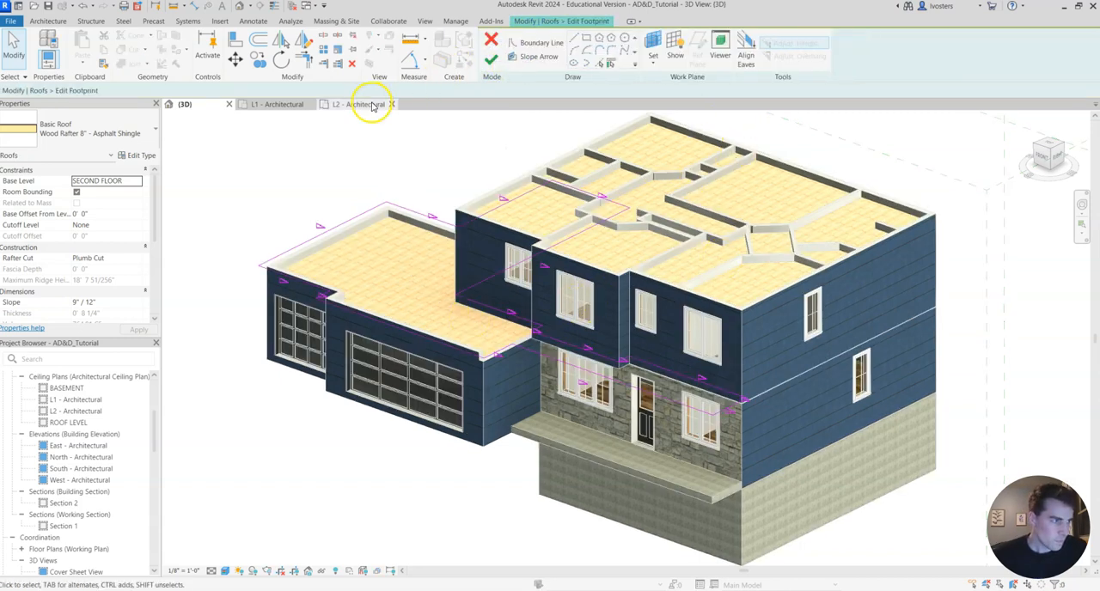
{"action": "left_click", "coordinate": [370, 104]}
{"action": "middle_click_drag", "start_coordinate": [444, 201], "coordinate": [396, 356]}
{"action": "middle_click_drag", "start_coordinate": [435, 166], "coordinate": [401, 253]}
{"action": "left_click", "coordinate": [423, 231]}
{"action": "left_click", "coordinate": [83, 181]}
Turn off the slope definition for all roof boundary lines along the second-floor front wall and around its projecting bay.
{"action": "middle_click_drag", "start_coordinate": [357, 412], "coordinate": [307, 240]}
{"action": "left_click", "coordinate": [414, 334]}
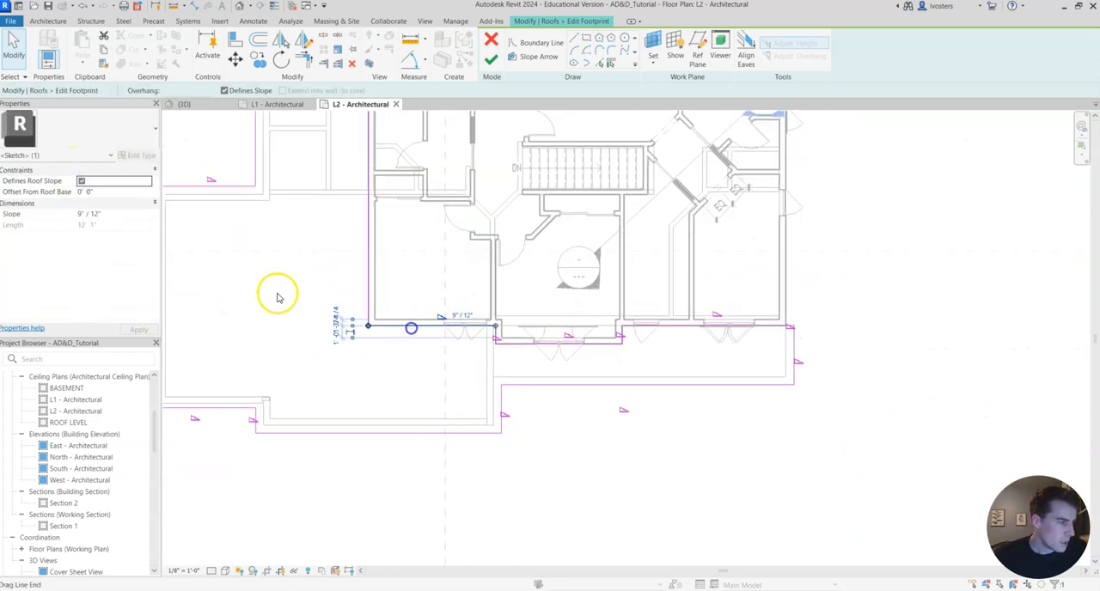
{"action": "scroll", "coordinate": [494, 337], "scroll_direction": "up", "scroll_amount": 3}
{"action": "left_click", "coordinate": [496, 331]}
{"action": "left_click", "coordinate": [570, 341]}
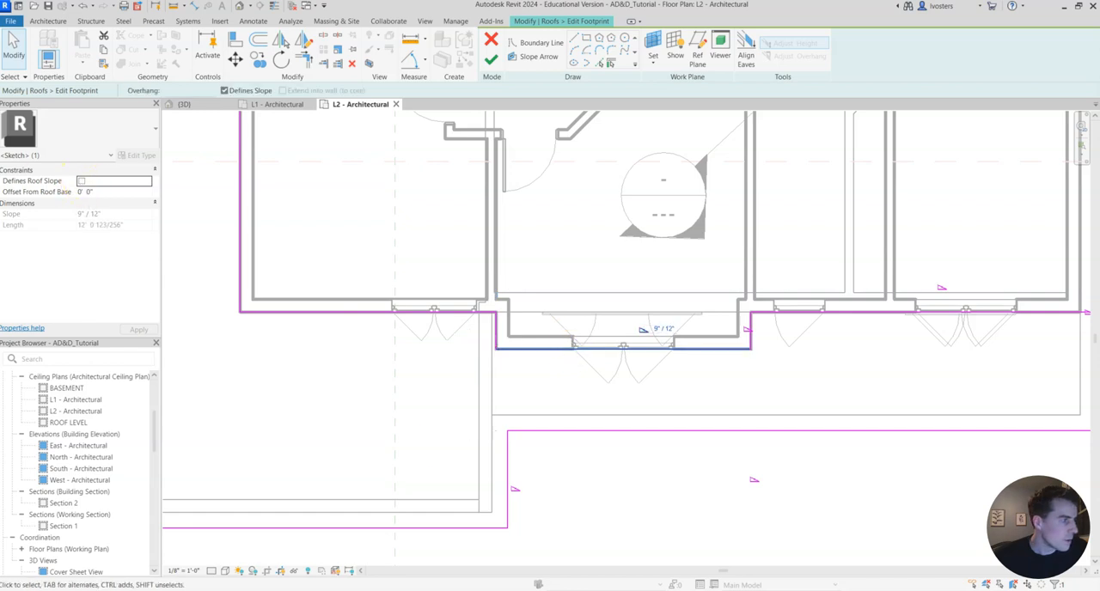
{"action": "left_click", "coordinate": [750, 334]}
{"action": "left_click", "coordinate": [872, 314], "text": "ctrl"}
{"action": "middle_click_drag", "start_coordinate": [915, 357], "coordinate": [597, 318]}
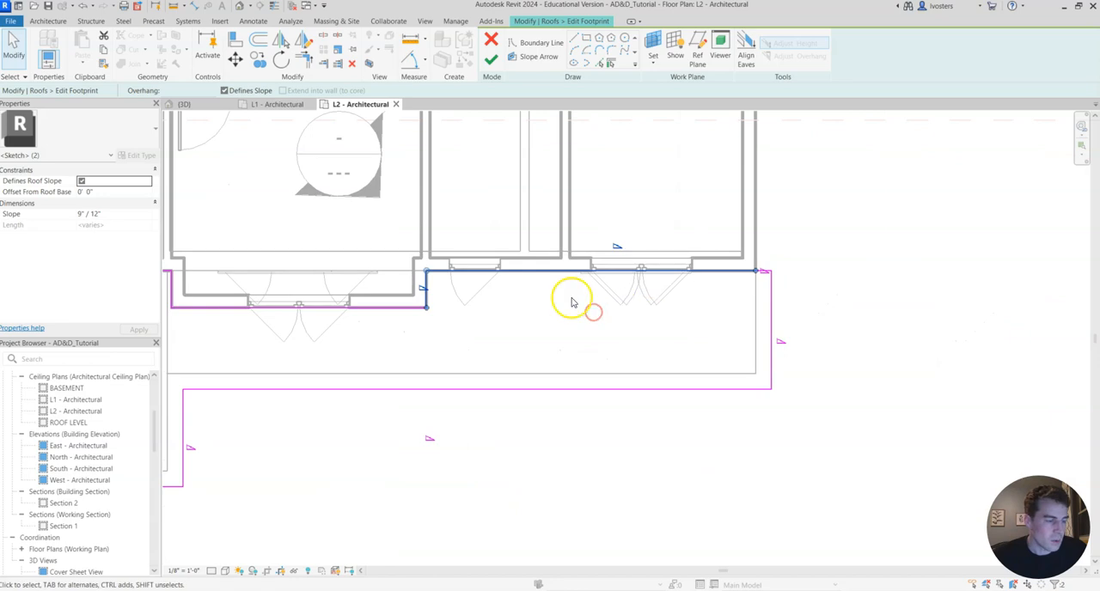
{"action": "left_click", "coordinate": [81, 181]}
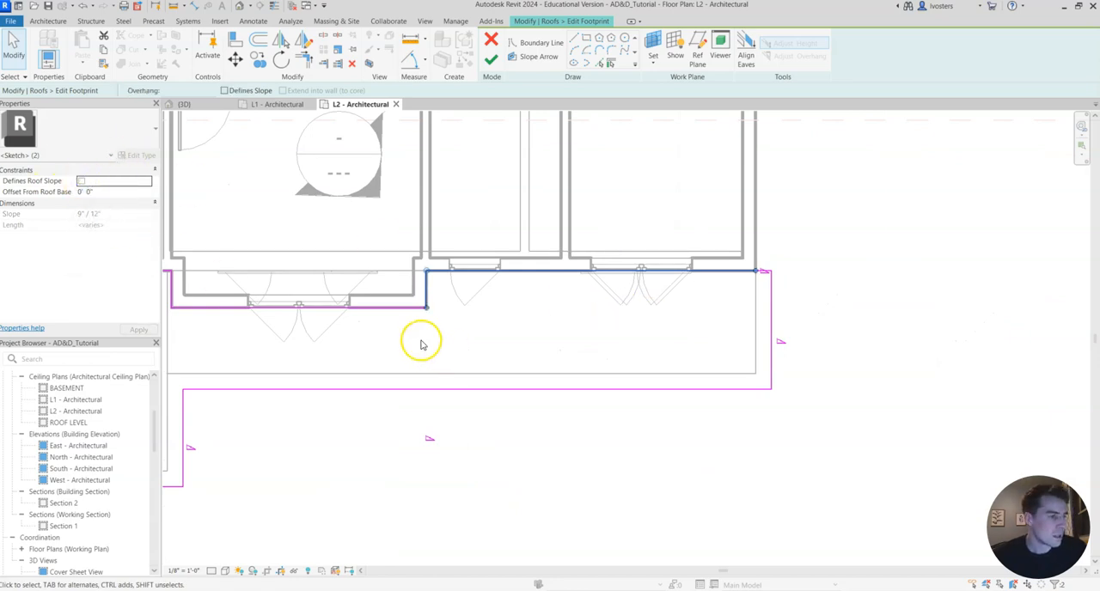
Consult the aerial reference photo, remove the slope definition from the garage's outer side boundary line, and finish the footprint edit.
{"action": "scroll", "coordinate": [420, 341], "scroll_direction": "down", "scroll_amount": 2}
{"action": "middle_click_drag", "start_coordinate": [266, 300], "coordinate": [493, 331]}
{"action": "scroll", "coordinate": [258, 266], "scroll_direction": "down", "scroll_amount": 1}
{"action": "middle_click_drag", "start_coordinate": [229, 223], "coordinate": [536, 325]}
{"action": "scroll", "coordinate": [474, 288], "scroll_direction": "down", "scroll_amount": 1}
{"action": "middle_click_drag", "start_coordinate": [498, 221], "coordinate": [359, 252]}
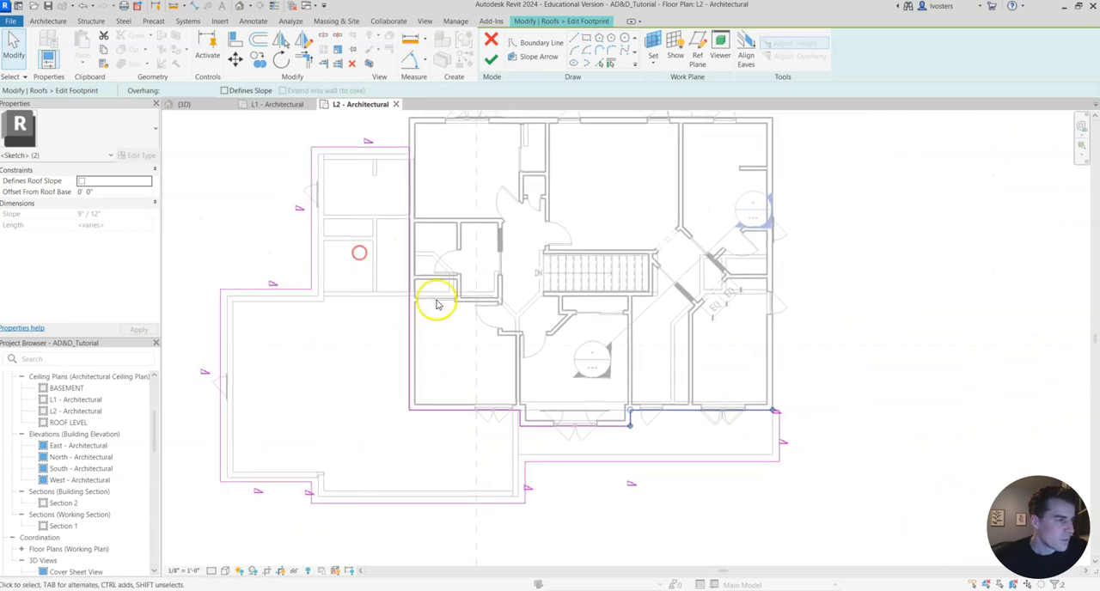
{"action": "middle_click_drag", "start_coordinate": [295, 388], "coordinate": [335, 312]}
{"action": "left_click", "coordinate": [256, 328]}
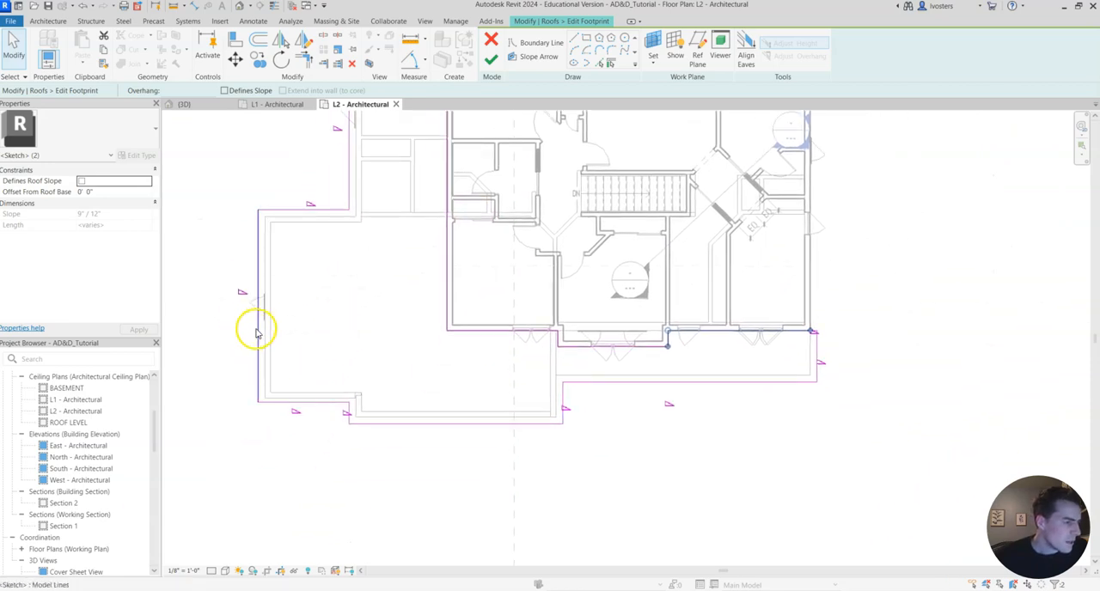
{"action": "key", "text": "Escape"}
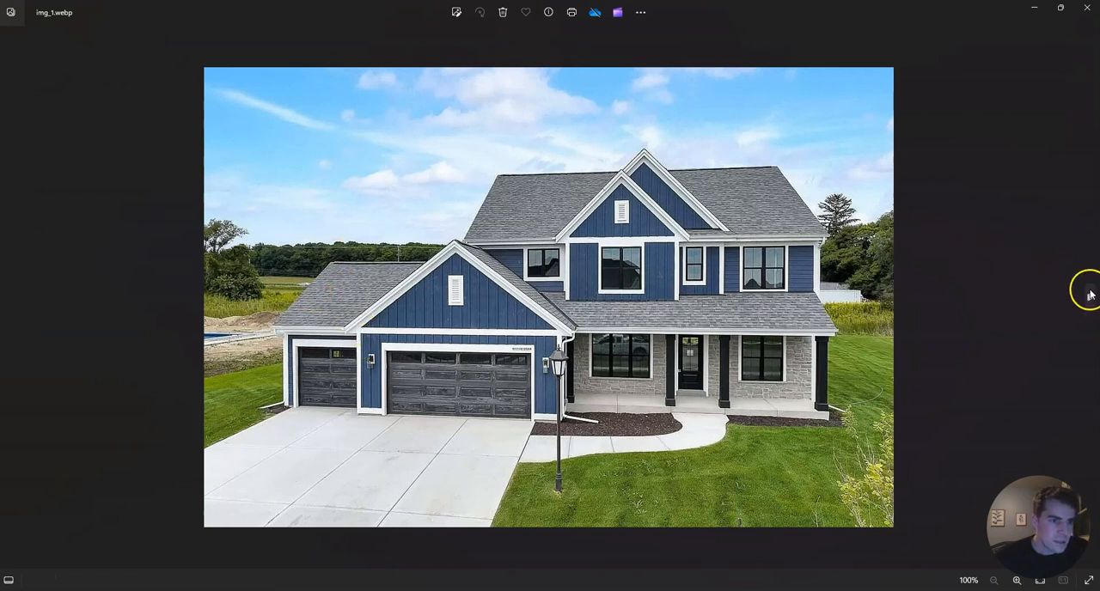
{"action": "left_click", "coordinate": [1090, 295]}
{"action": "left_click", "coordinate": [1089, 295]}
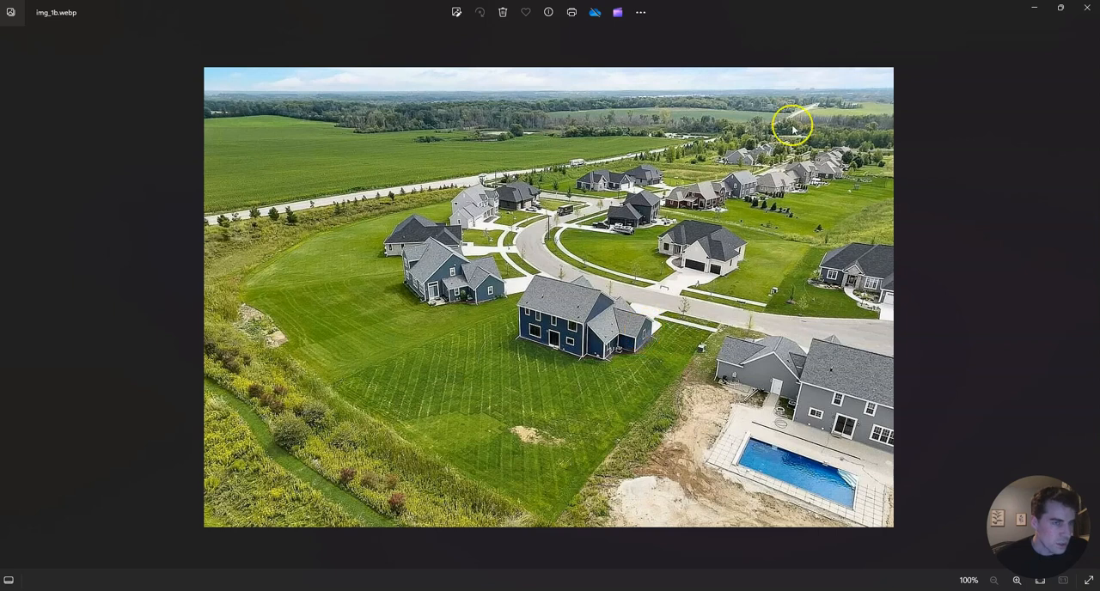
{"action": "left_click", "coordinate": [1042, 12]}
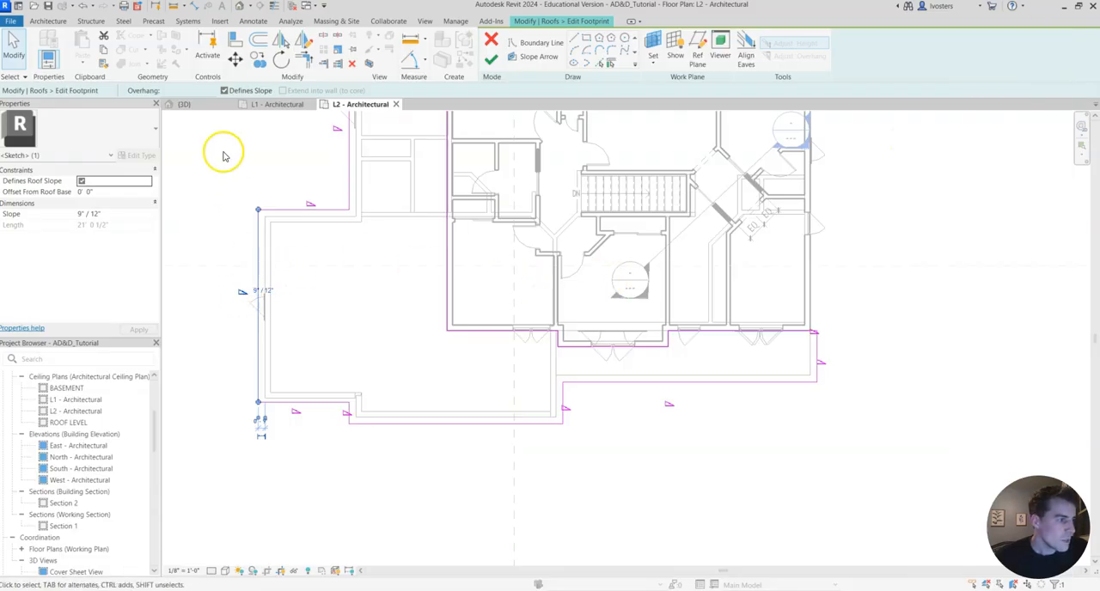
{"action": "left_click", "coordinate": [82, 182]}
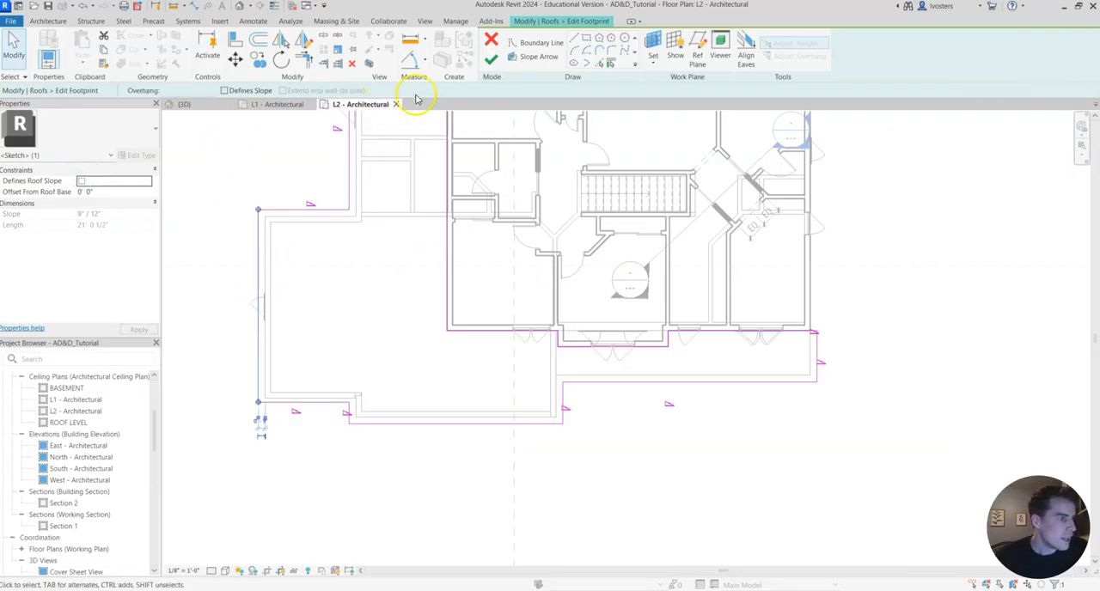
{"action": "left_click", "coordinate": [492, 64]}
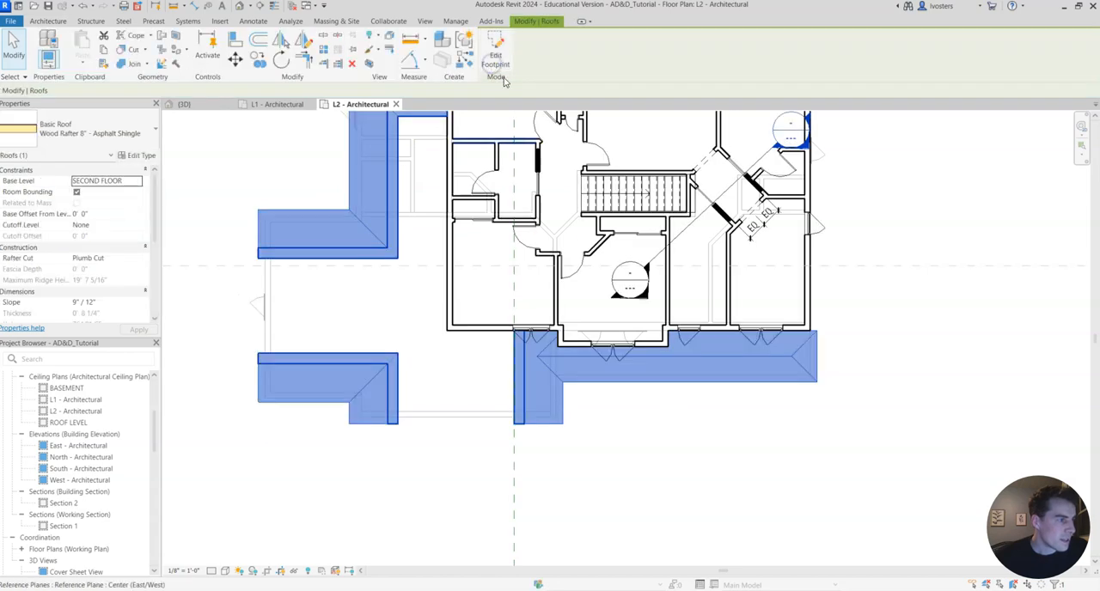
Examine the updated garage, mudroom and porch roof junctions in 3D from the front and above, and return to the L2 plan.
{"action": "left_click", "coordinate": [191, 107]}
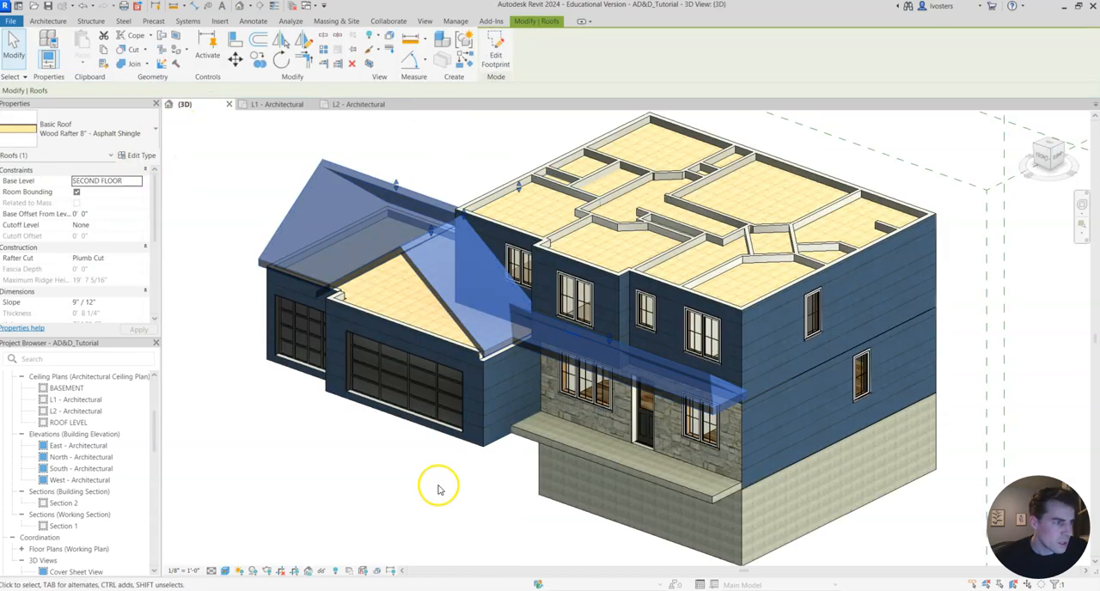
{"action": "left_click", "coordinate": [438, 488]}
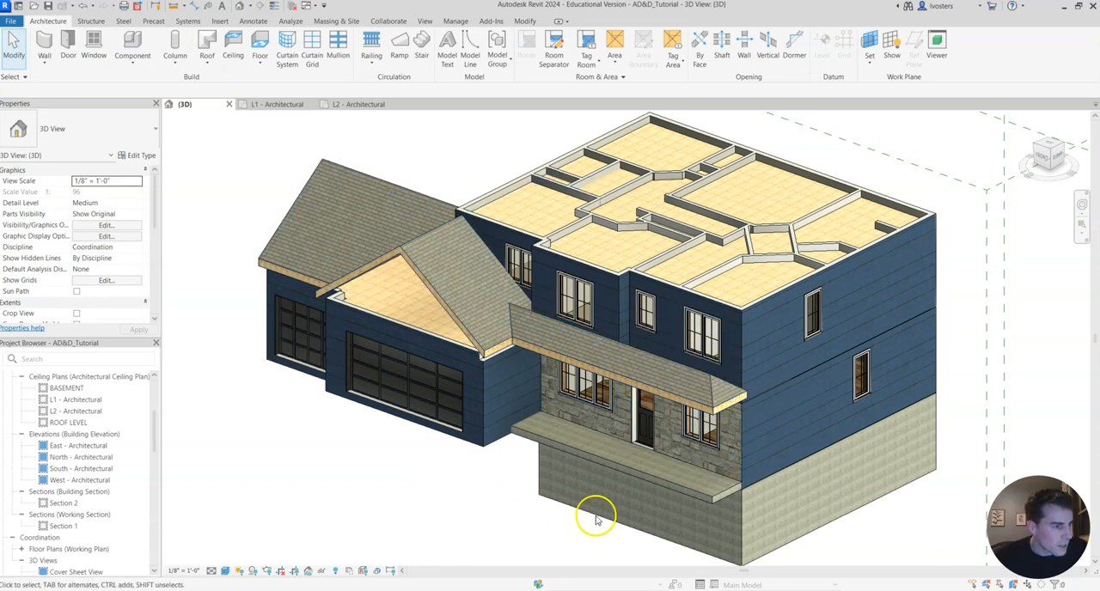
{"action": "middle_click_drag", "start_coordinate": [524, 311], "coordinate": [630, 518], "text": "shift"}
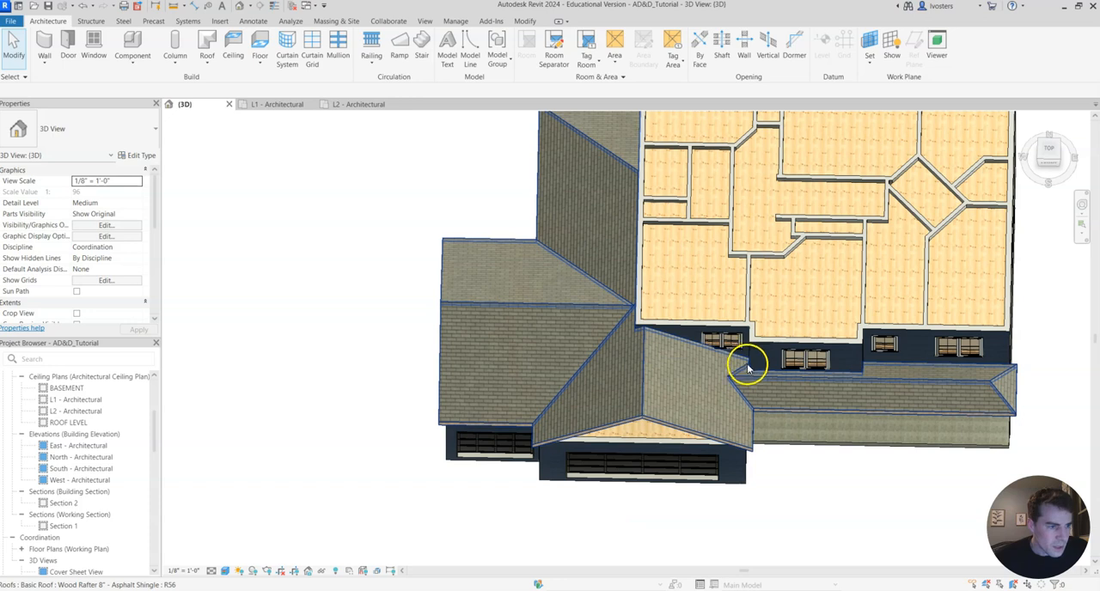
{"action": "middle_click_drag", "start_coordinate": [604, 223], "coordinate": [559, 246]}
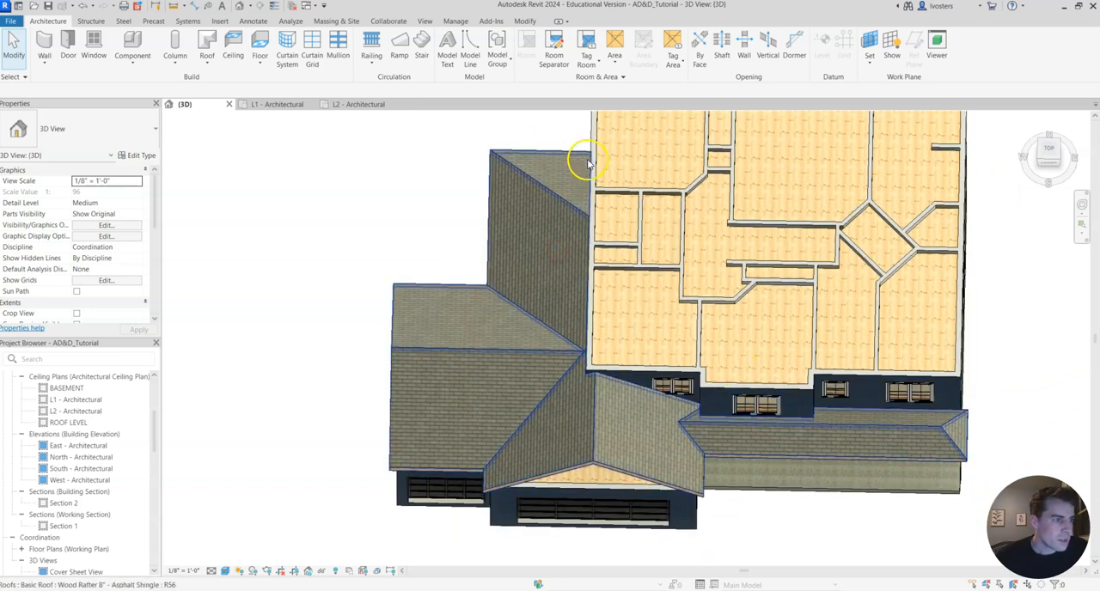
{"action": "left_click", "coordinate": [352, 106]}
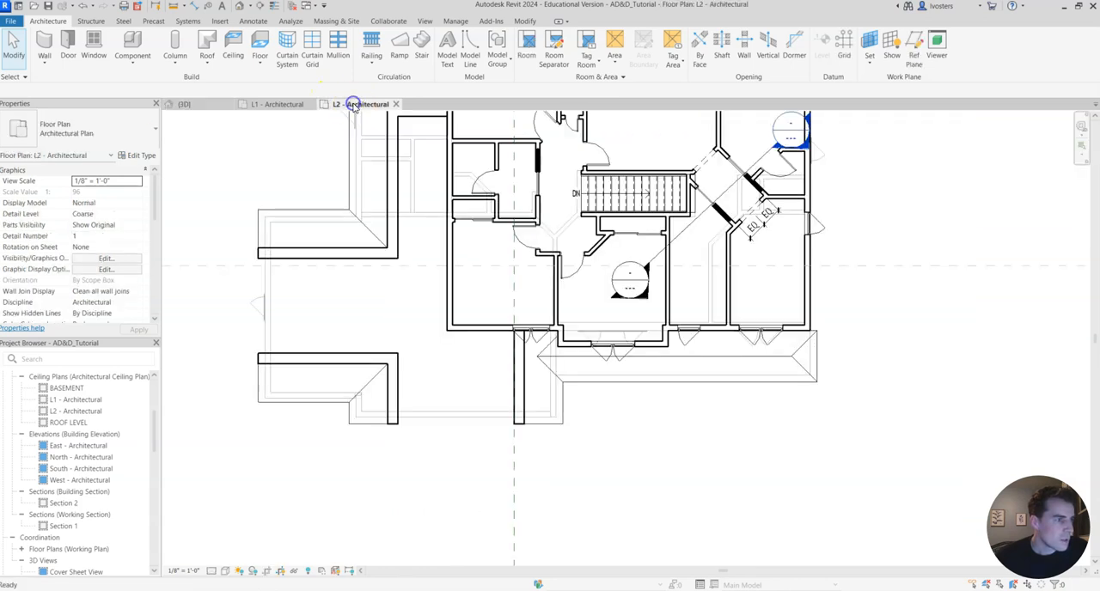
Reopen the lower roof's footprint and turn off the slope definition for the mudroom's rear boundary line.
{"action": "left_click", "coordinate": [352, 368]}
{"action": "left_click", "coordinate": [334, 55]}
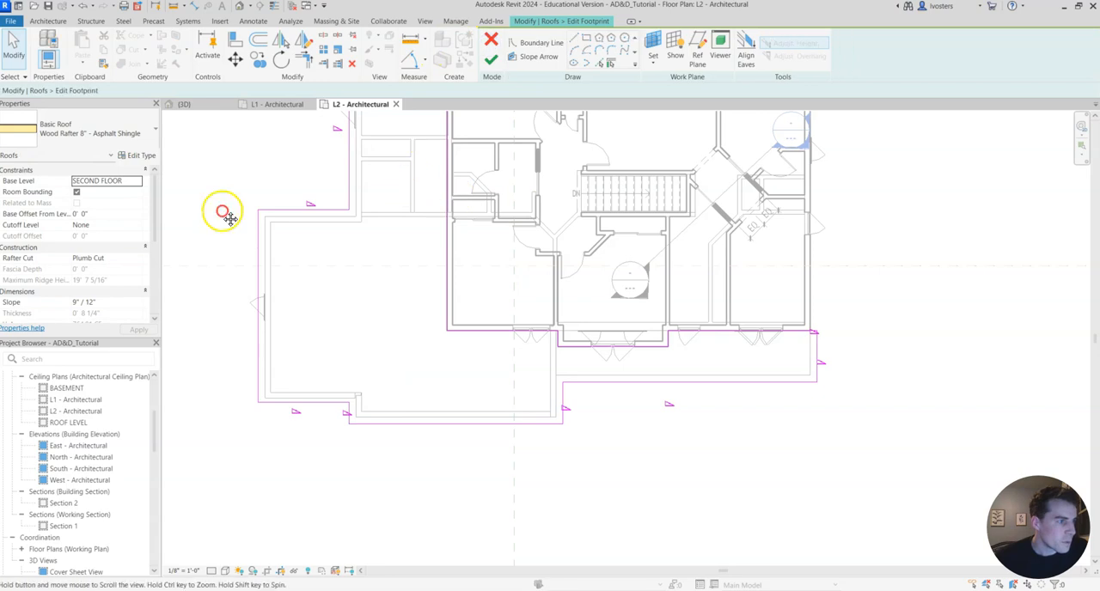
{"action": "middle_click_drag", "start_coordinate": [228, 217], "coordinate": [381, 253]}
{"action": "scroll", "coordinate": [380, 252], "scroll_direction": "up", "scroll_amount": 1}
{"action": "left_click", "coordinate": [401, 226]}
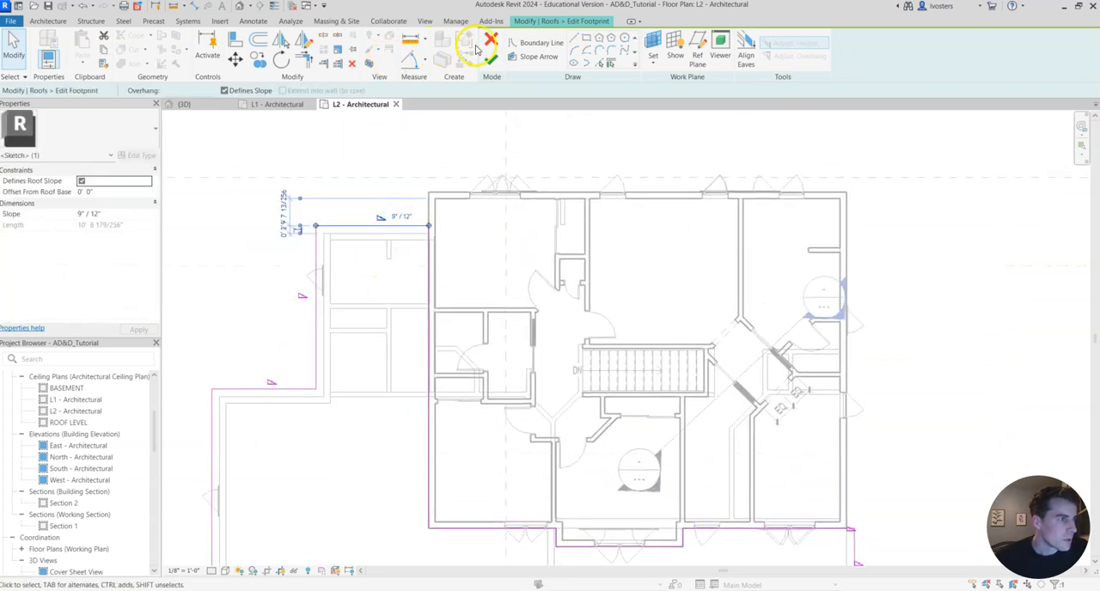
{"action": "left_click", "coordinate": [83, 180]}
Delete the short boundary segment at the porch roof's outer end and extend the house-wall boundary line to the roof corner.
{"action": "mouse_move", "coordinate": [383, 393]}
{"action": "middle_mouse_down"}
{"action": "mouse_move", "coordinate": [528, 164]}
{"action": "mouse_move", "coordinate": [780, 309]}
{"action": "mouse_move", "coordinate": [636, 330]}
{"action": "middle_mouse_up"}
{"action": "scroll", "coordinate": [695, 273], "scroll_direction": "up", "scroll_amount": 5}
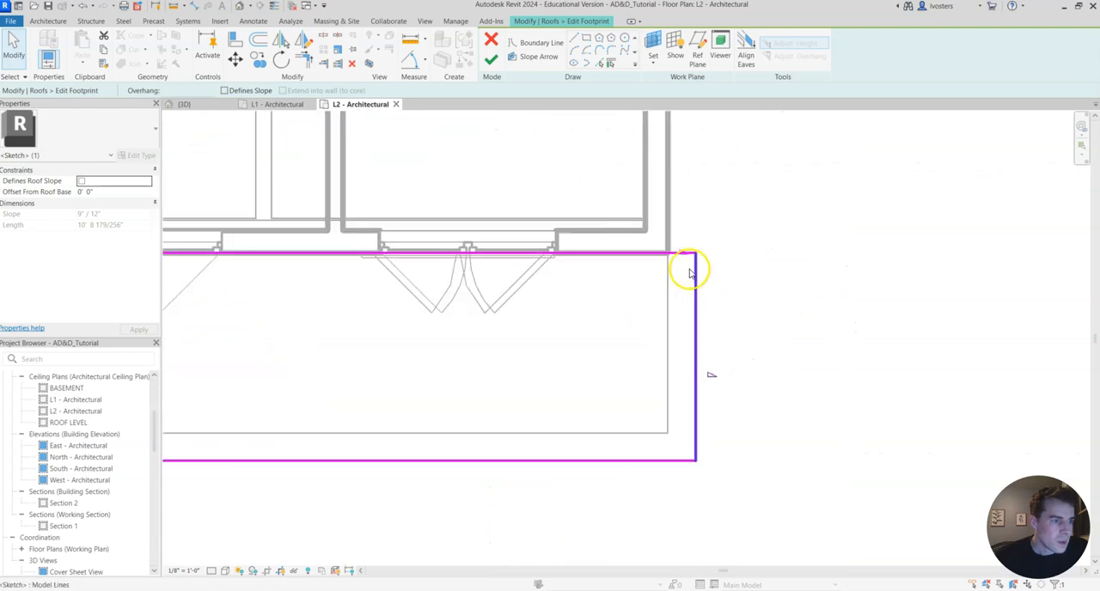
{"action": "left_click", "coordinate": [694, 252]}
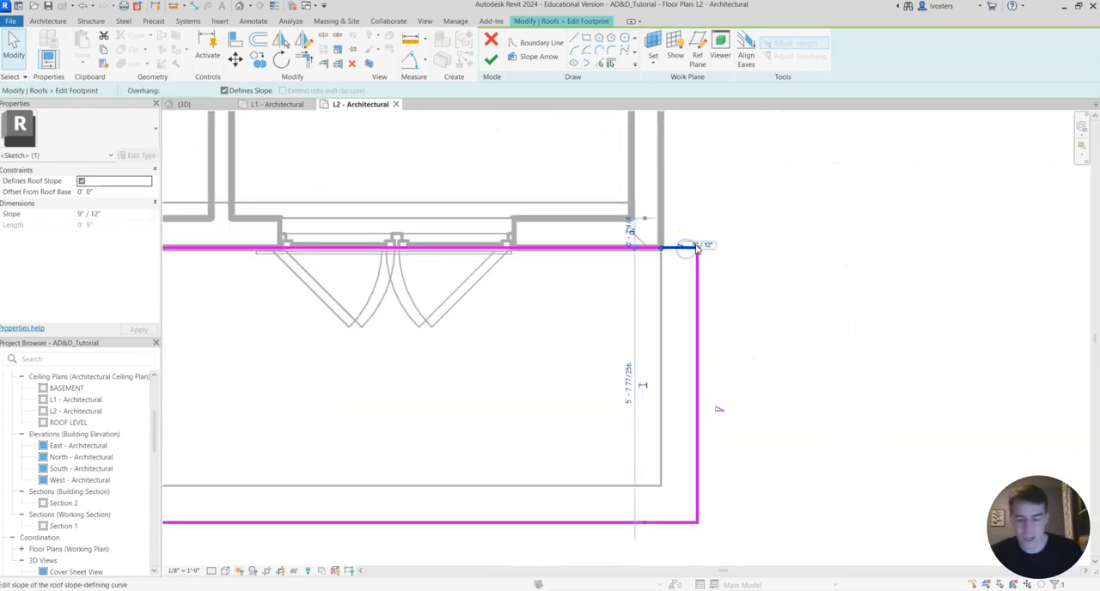
{"action": "key", "text": "Delete"}
{"action": "left_click", "coordinate": [650, 248]}
{"action": "left_click_drag", "start_coordinate": [658, 249], "coordinate": [697, 248]}
Turn off the slope definition for the porch roof's outer end line and finish the footprint edit.
{"action": "scroll", "coordinate": [690, 314], "scroll_direction": "down", "scroll_amount": 2}
{"action": "left_click", "coordinate": [689, 387]}
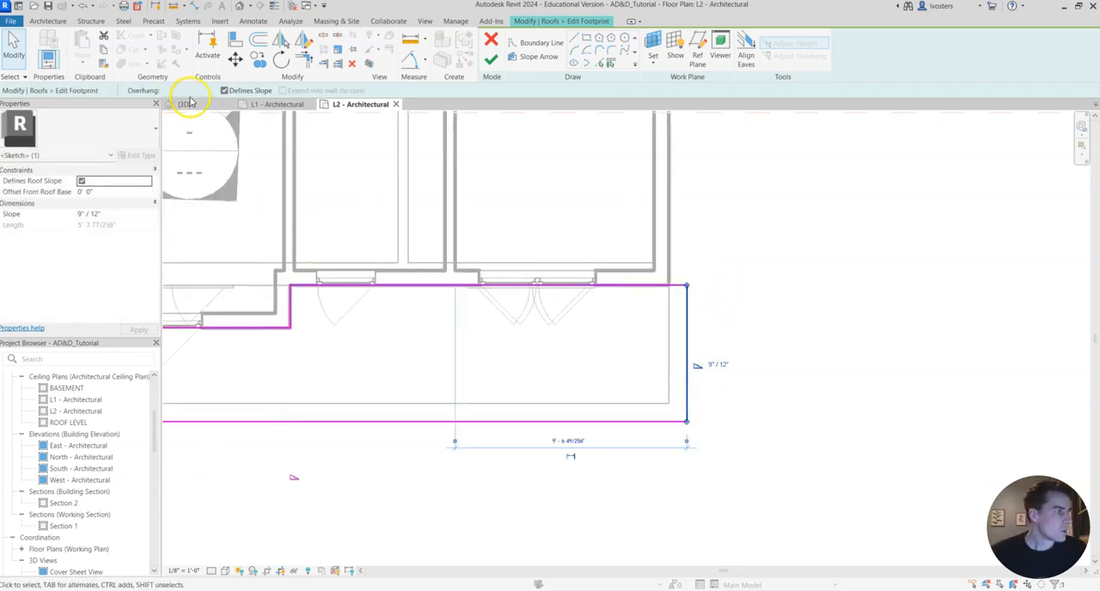
{"action": "left_click", "coordinate": [224, 91]}
{"action": "scroll", "coordinate": [368, 319], "scroll_direction": "down", "scroll_amount": 2}
{"action": "middle_click_drag", "start_coordinate": [192, 300], "coordinate": [410, 328]}
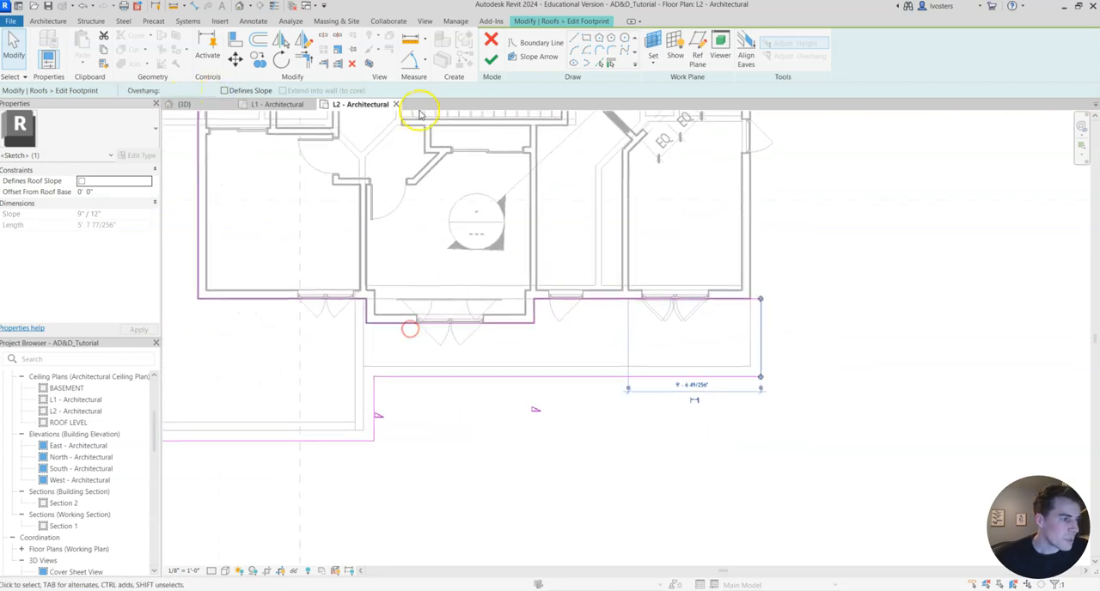
{"action": "left_click", "coordinate": [490, 59]}
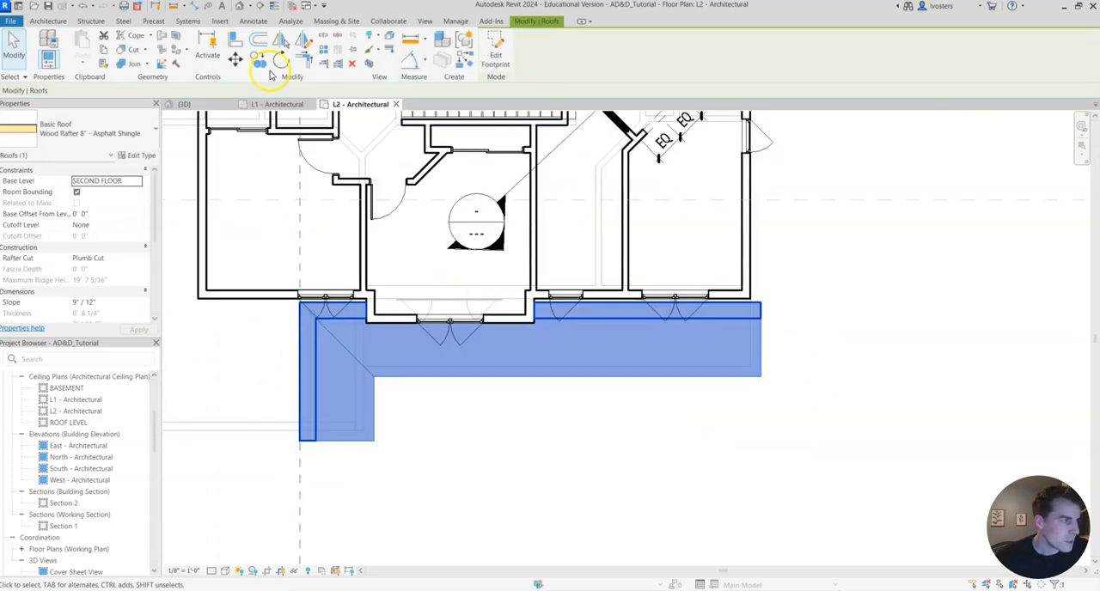
Examine the updated porch roof end and garage roof in 3D from above and from the front.
{"action": "left_click", "coordinate": [184, 104]}
{"action": "middle_click_drag", "start_coordinate": [400, 346], "coordinate": [277, 284]}
{"action": "left_click", "coordinate": [614, 462]}
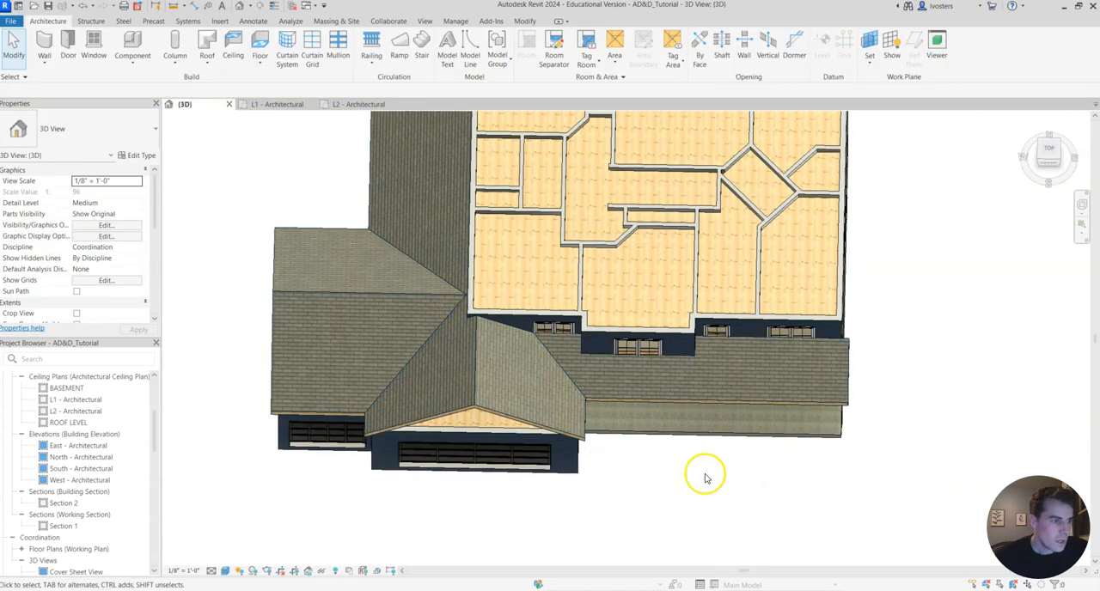
{"action": "middle_click_drag", "start_coordinate": [780, 427], "coordinate": [761, 214], "text": "shift"}
{"action": "middle_click_drag", "start_coordinate": [496, 538], "coordinate": [581, 503]}
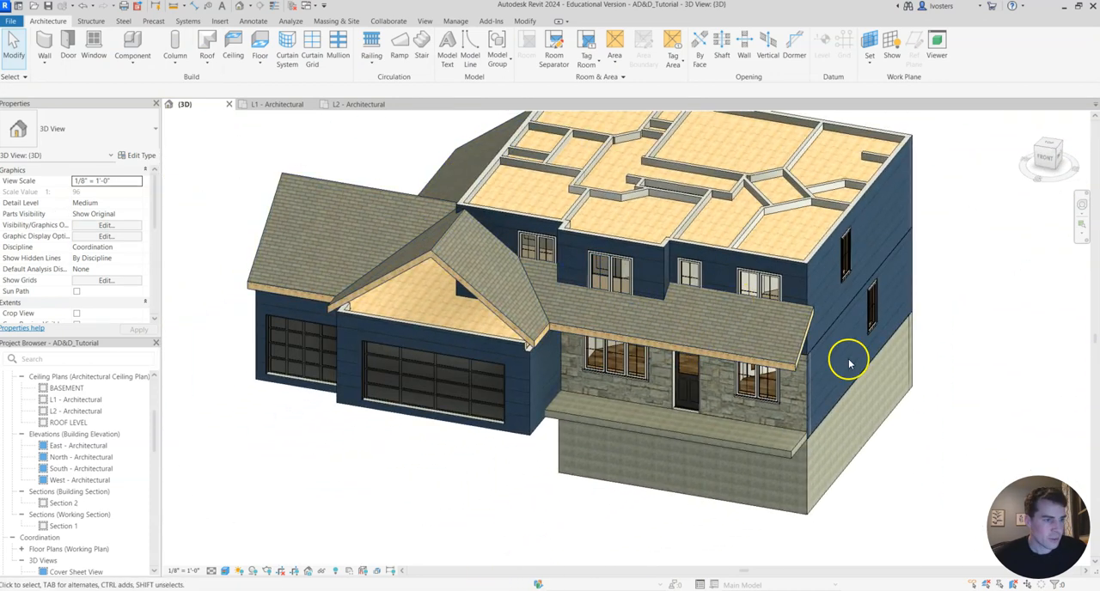
Select the lower roof and reopen its footprint for editing in the L2 plan.
{"action": "left_click", "coordinate": [468, 273]}
{"action": "left_click", "coordinate": [361, 105]}
{"action": "scroll", "coordinate": [630, 370], "scroll_direction": "down", "scroll_amount": 6}
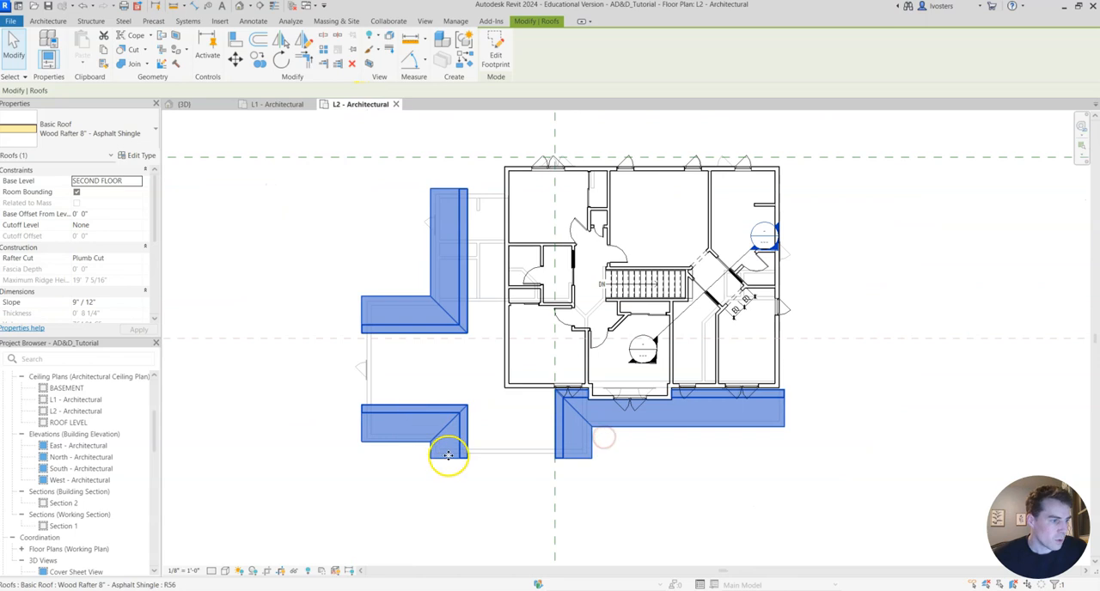
{"action": "left_click", "coordinate": [494, 46]}
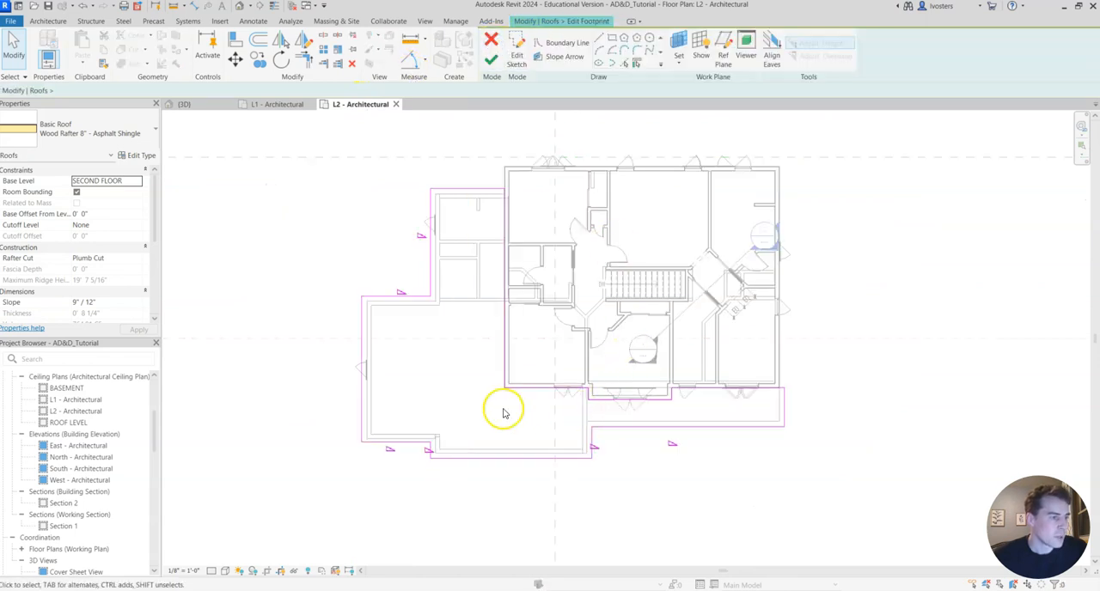
{"action": "scroll", "coordinate": [437, 338], "scroll_direction": "up", "scroll_amount": 3}
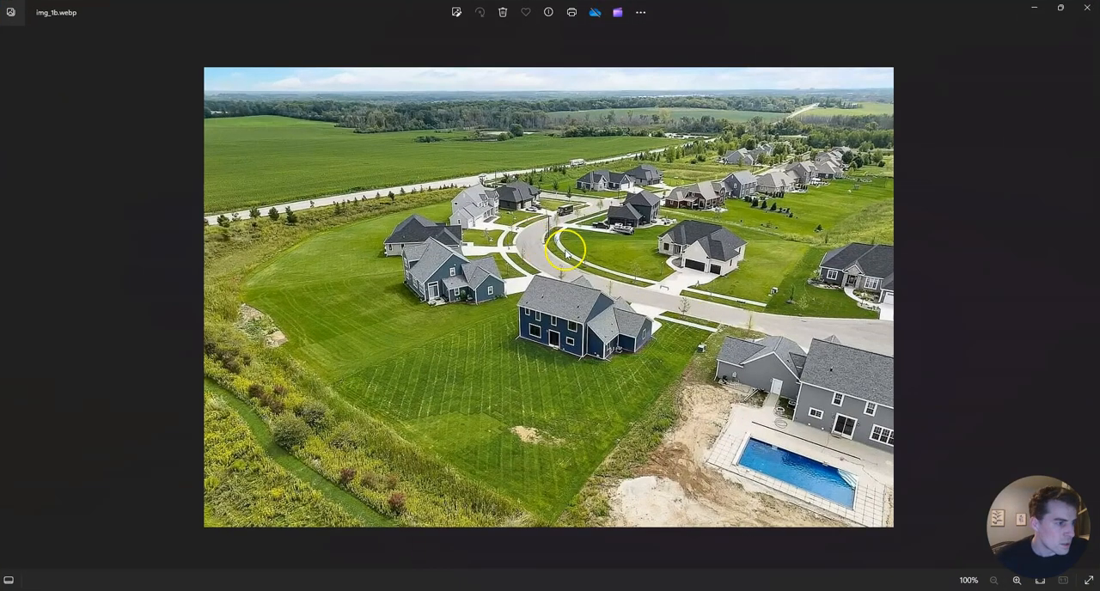
Compare the porch and garage roof slopes in the front, rear and aerial reference photos, and return to the roof sketch.
{"action": "left_click", "coordinate": [10, 303]}
{"action": "left_click", "coordinate": [8, 301]}
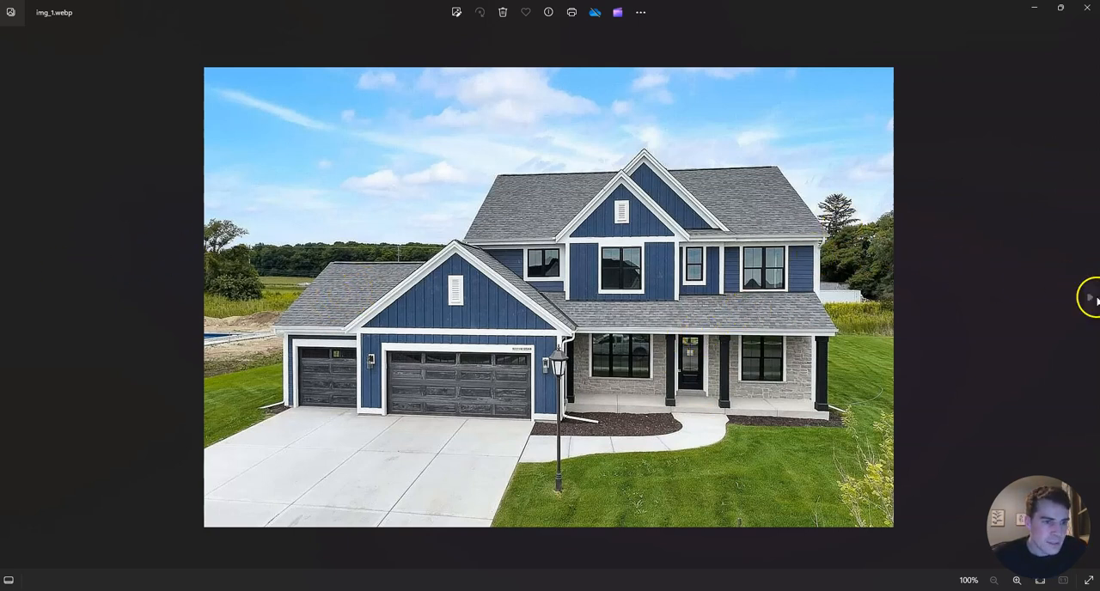
{"action": "left_click", "coordinate": [1089, 298]}
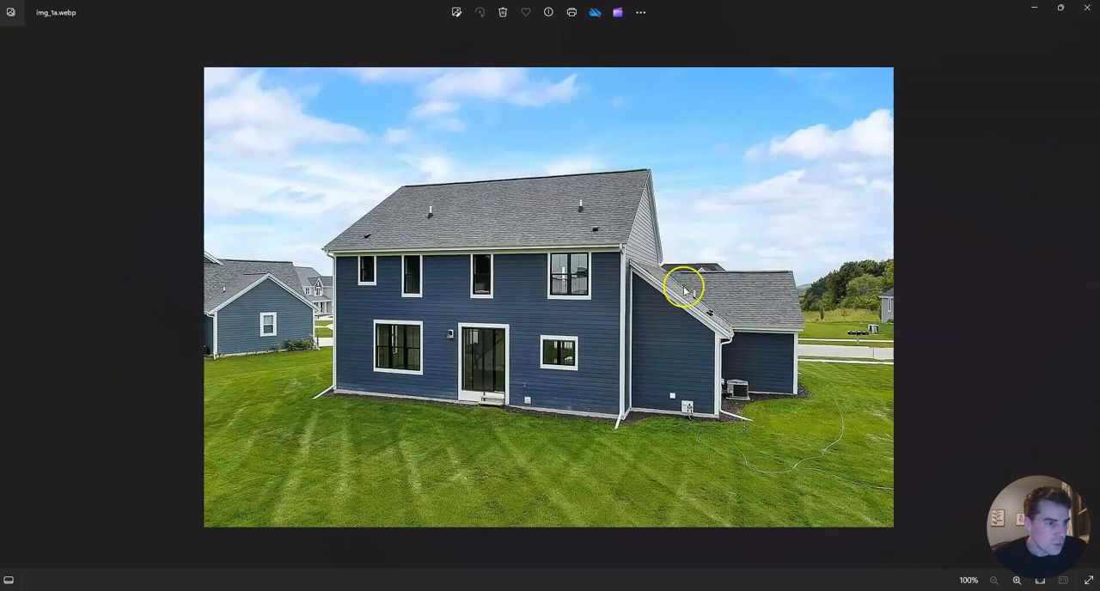
{"action": "left_click", "coordinate": [1087, 298]}
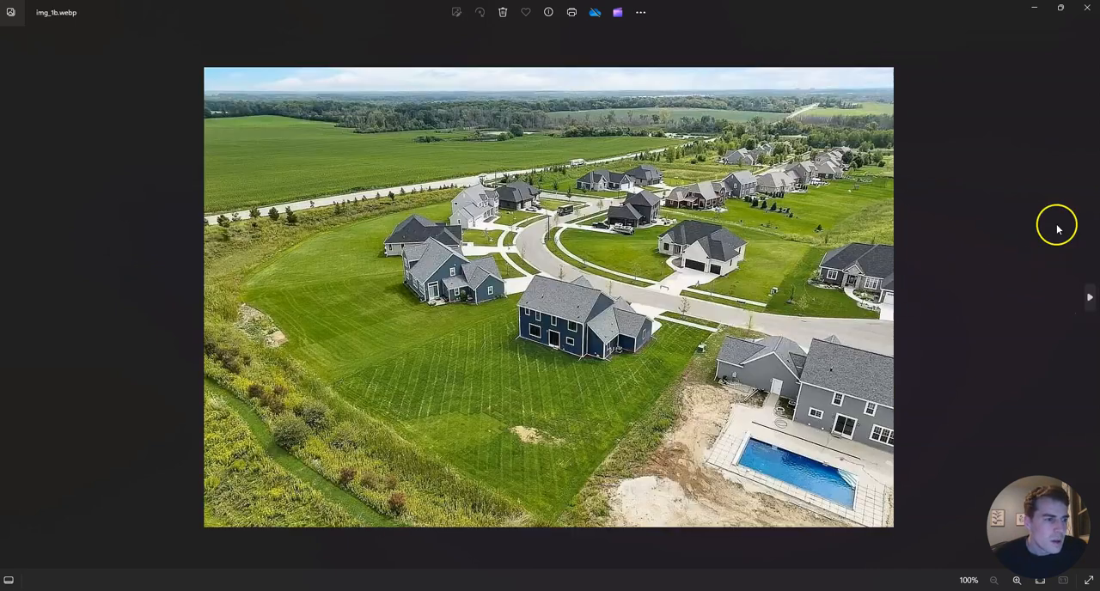
{"action": "left_click", "coordinate": [1034, 10]}
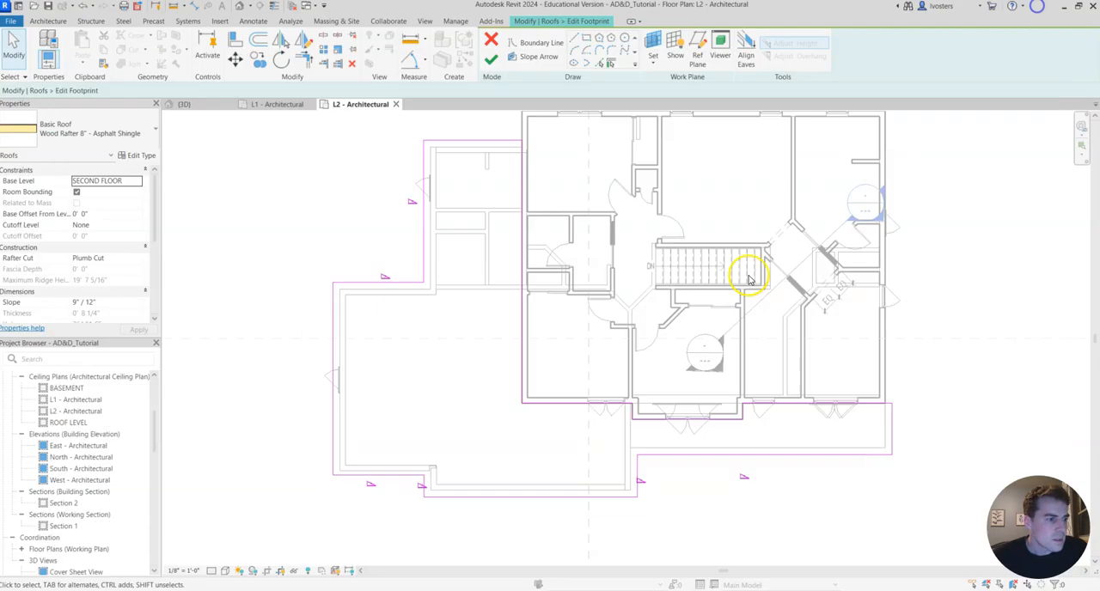
Set the slope of the porch roof's front boundary line to 6" / 12".
{"action": "left_click", "coordinate": [721, 453]}
{"action": "scroll", "coordinate": [491, 409], "scroll_direction": "down", "scroll_amount": 1}
{"action": "middle_click_drag", "start_coordinate": [488, 410], "coordinate": [492, 307]}
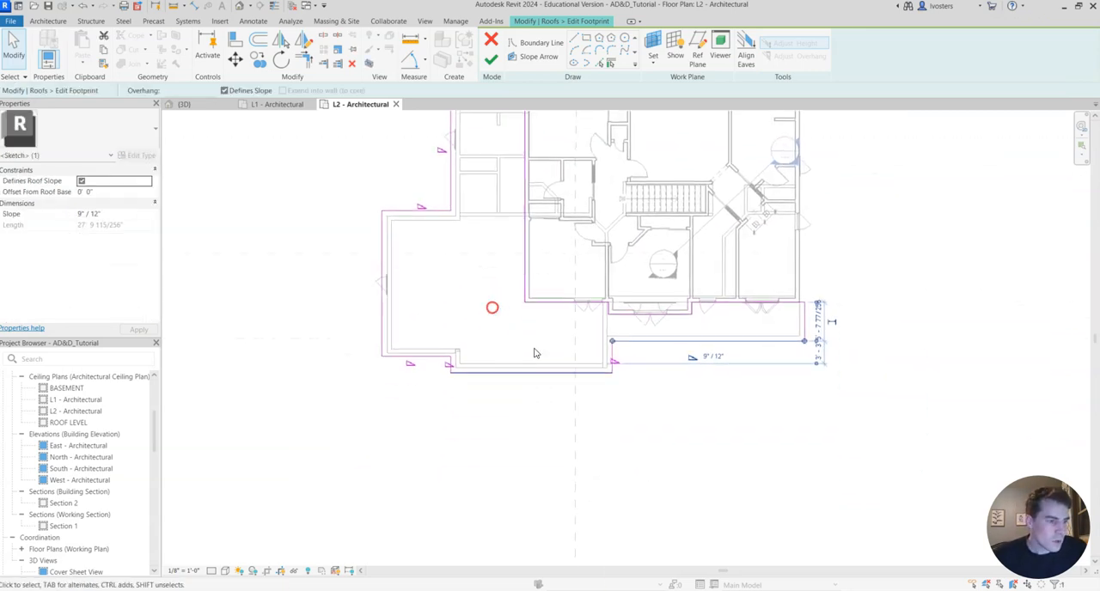
{"action": "scroll", "coordinate": [633, 391], "scroll_direction": "up", "scroll_amount": 2}
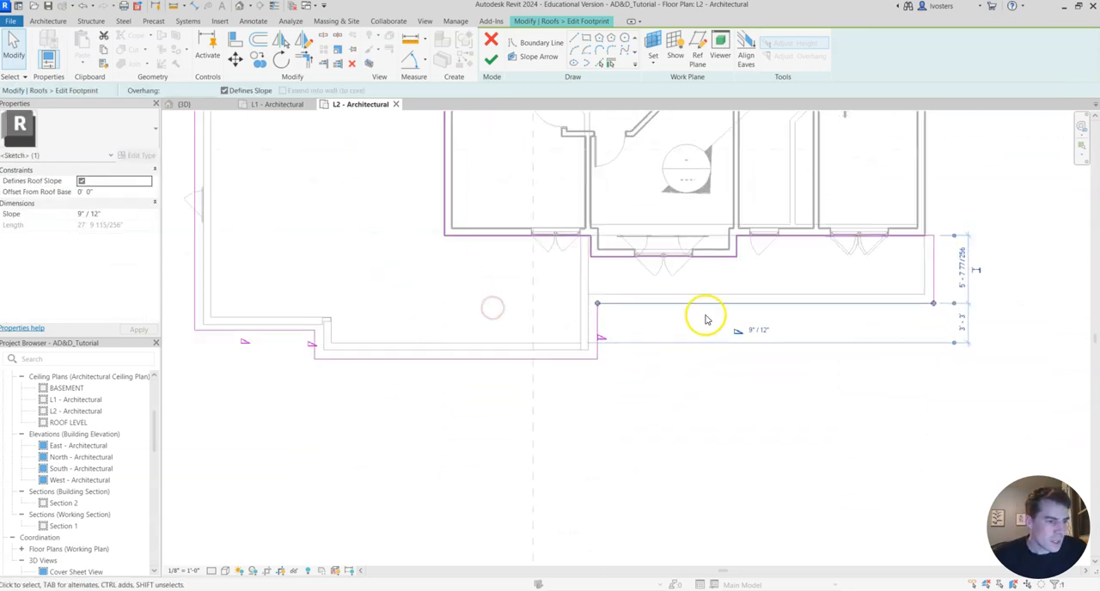
{"action": "left_click", "coordinate": [750, 333]}
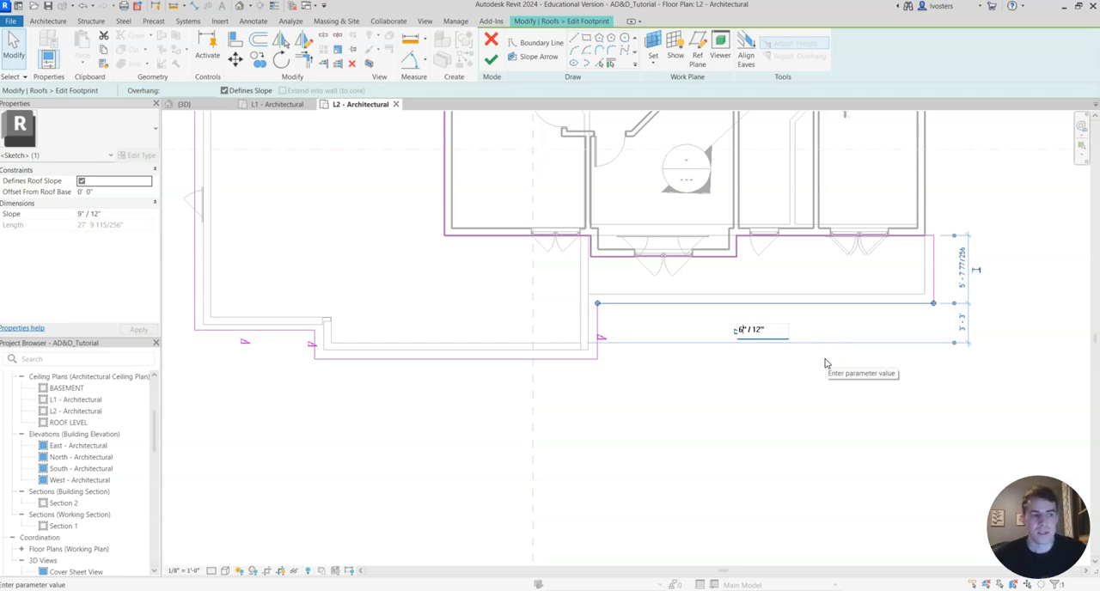
{"action": "left_click", "coordinate": [856, 360]}
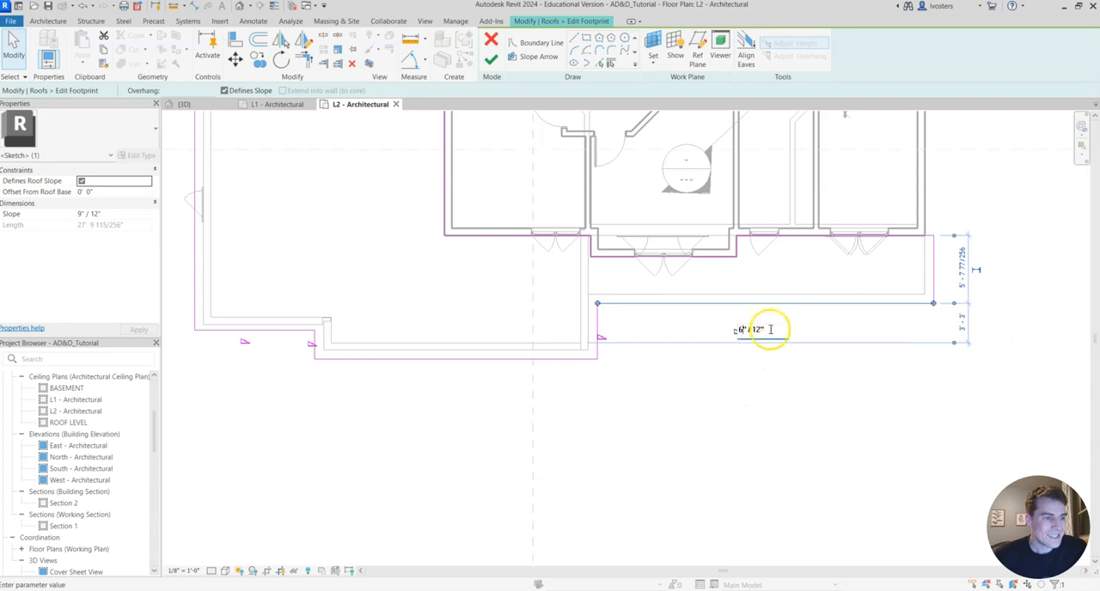
{"action": "left_click", "coordinate": [710, 388]}
Set the slope of the short front boundary line over the recessed single garage bay to 6" / 12".
{"action": "middle_click_drag", "start_coordinate": [558, 426], "coordinate": [474, 453]}
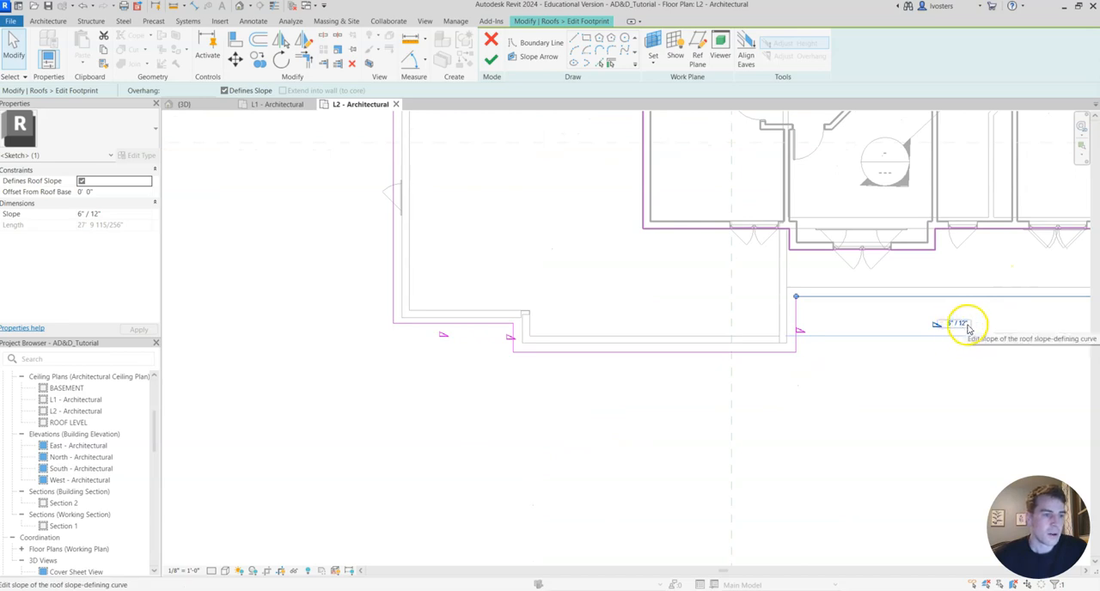
{"action": "left_click", "coordinate": [468, 324]}
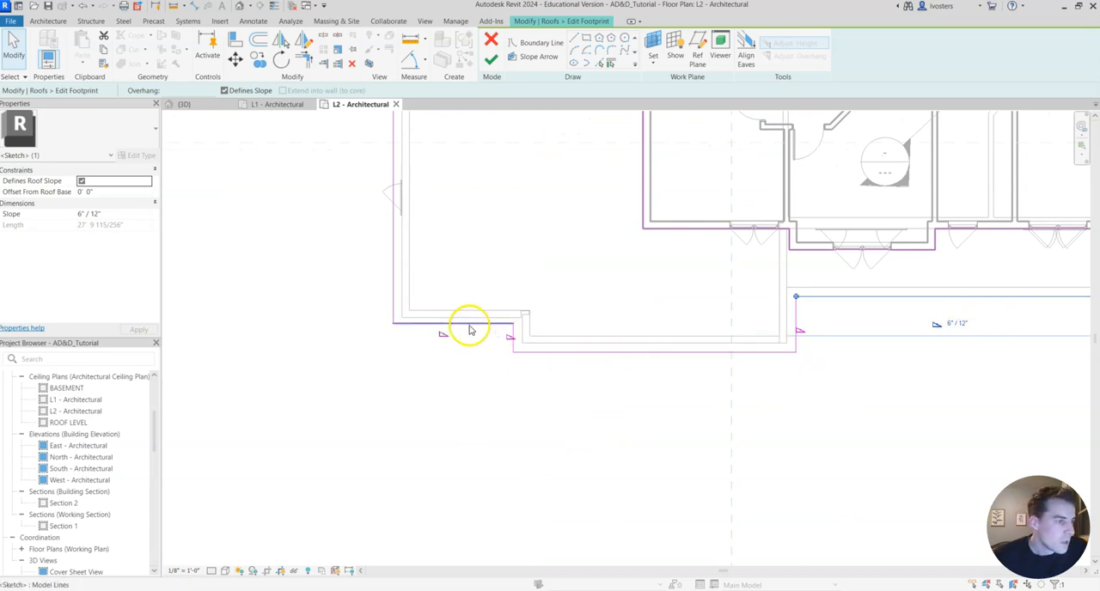
{"action": "left_click", "coordinate": [294, 262]}
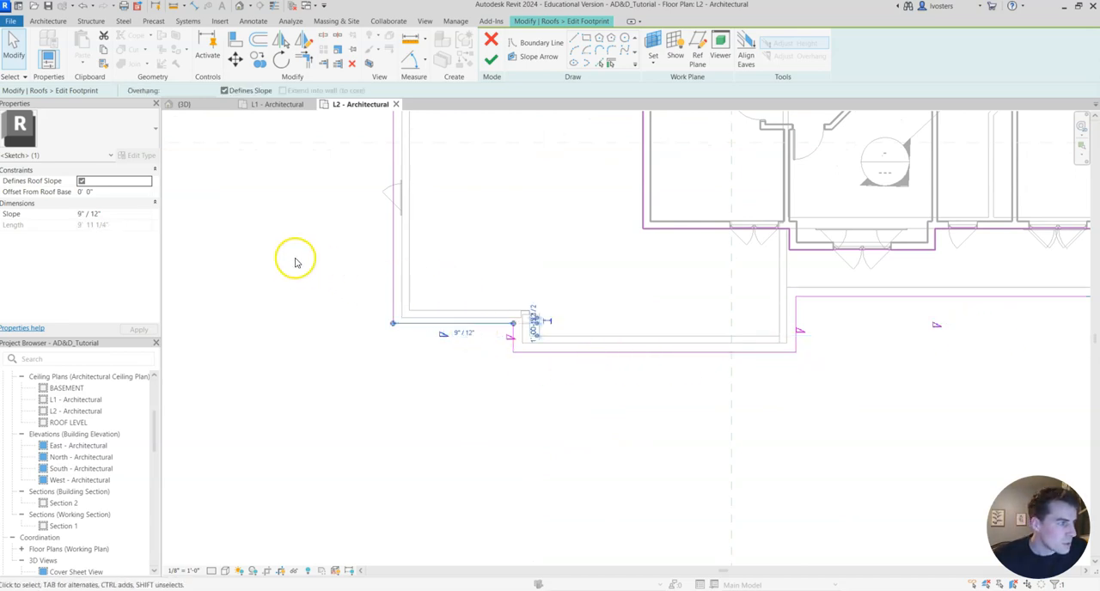
{"action": "left_click", "coordinate": [80, 214]}
{"action": "left_click", "coordinate": [206, 327]}
Set the slopes of the garage's rear boundary line and the mudroom's outer side line to 6" / 12".
{"action": "middle_click_drag", "start_coordinate": [293, 198], "coordinate": [331, 438]}
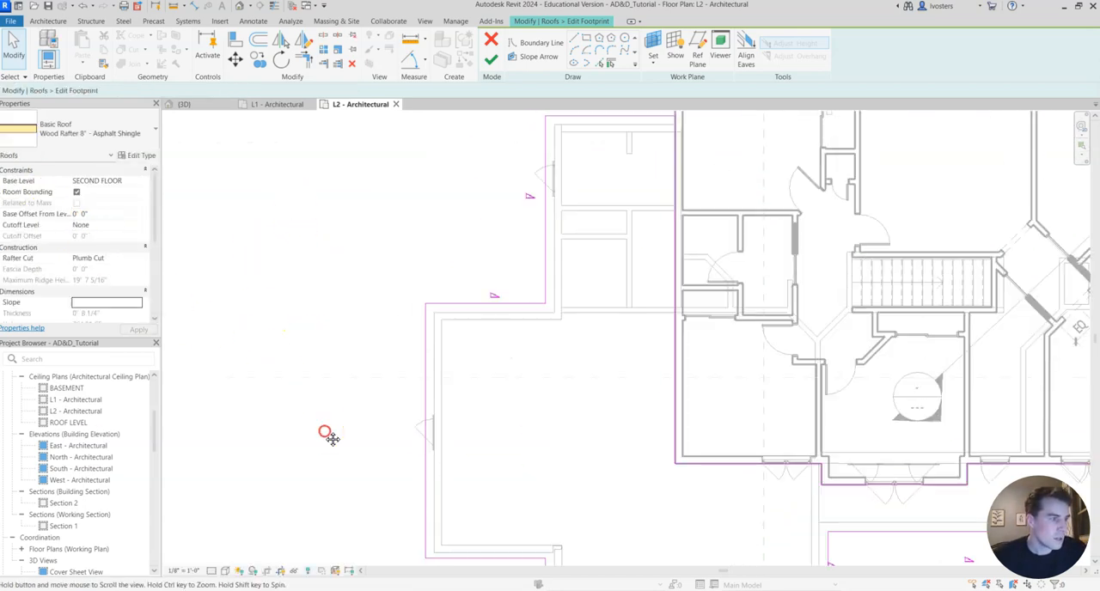
{"action": "left_click", "coordinate": [505, 302]}
{"action": "left_click", "coordinate": [77, 181]}
{"action": "left_click", "coordinate": [79, 214]}
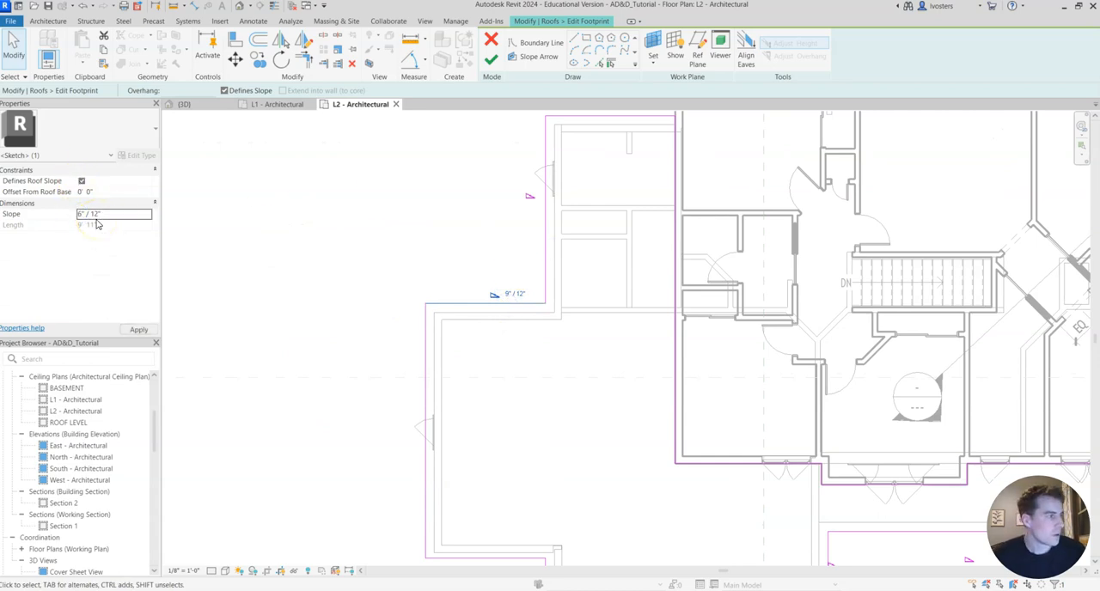
{"action": "left_click", "coordinate": [544, 205]}
{"action": "left_click", "coordinate": [114, 230]}
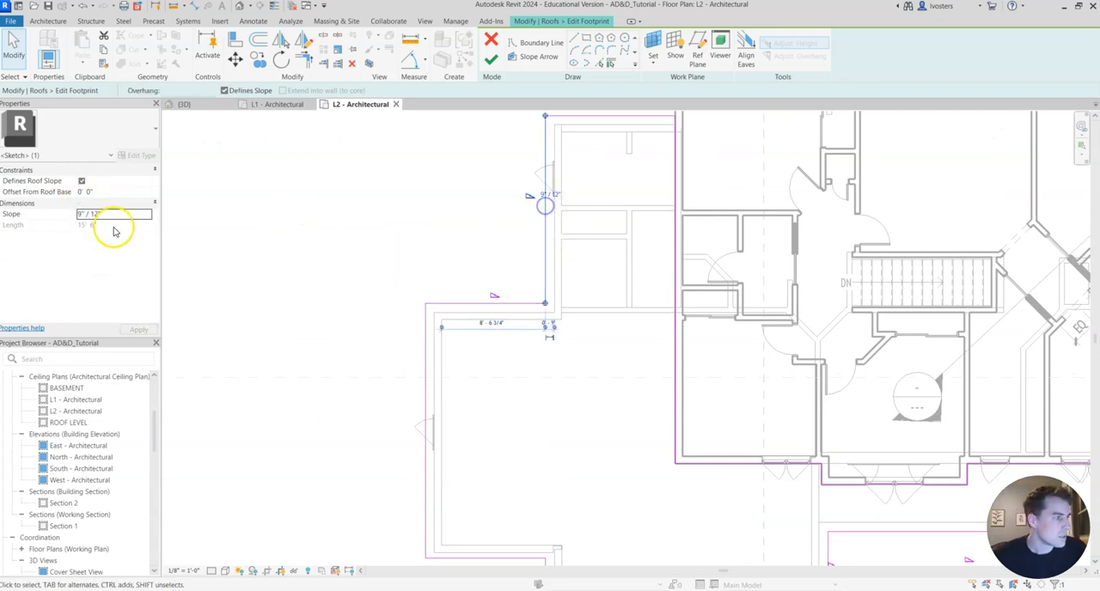
{"action": "left_click", "coordinate": [81, 214]}
Check the slopes of the boundary lines around the front garage gable and finish the roof footprint edit.
{"action": "scroll", "coordinate": [450, 249], "scroll_direction": "down", "scroll_amount": 4}
{"action": "left_click", "coordinate": [432, 227]}
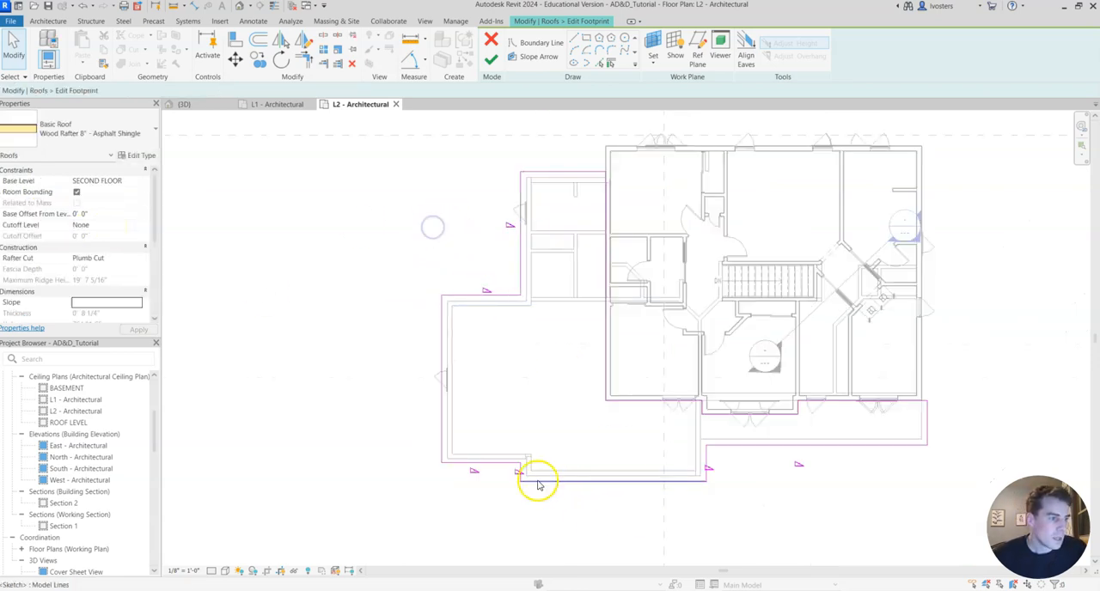
{"action": "left_click", "coordinate": [476, 472]}
{"action": "left_click", "coordinate": [706, 475]}
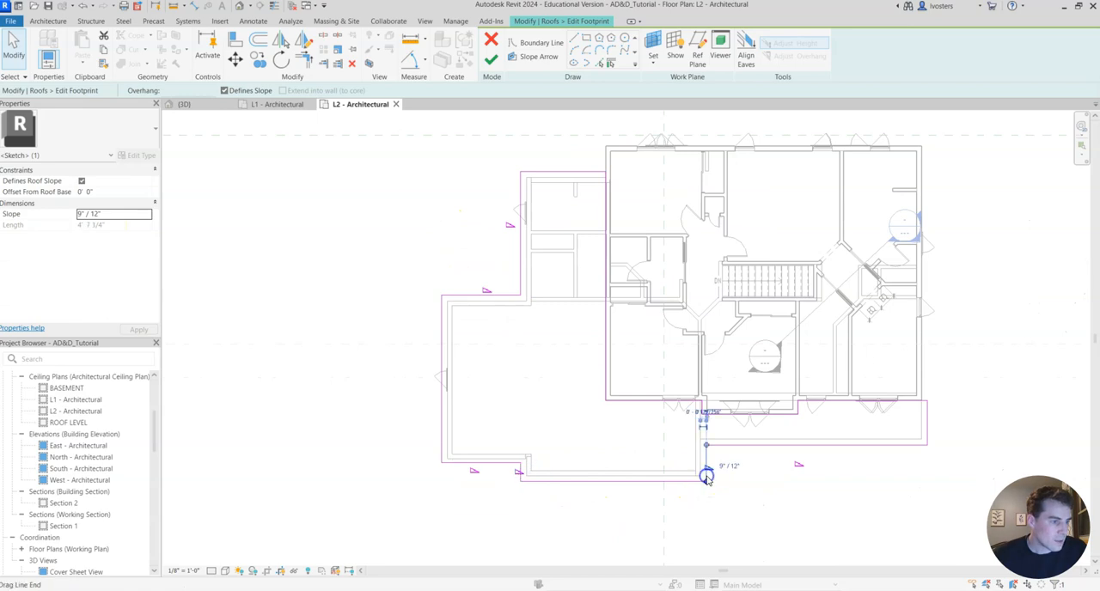
{"action": "left_click", "coordinate": [596, 537]}
{"action": "middle_click_drag", "start_coordinate": [539, 518], "coordinate": [499, 439]}
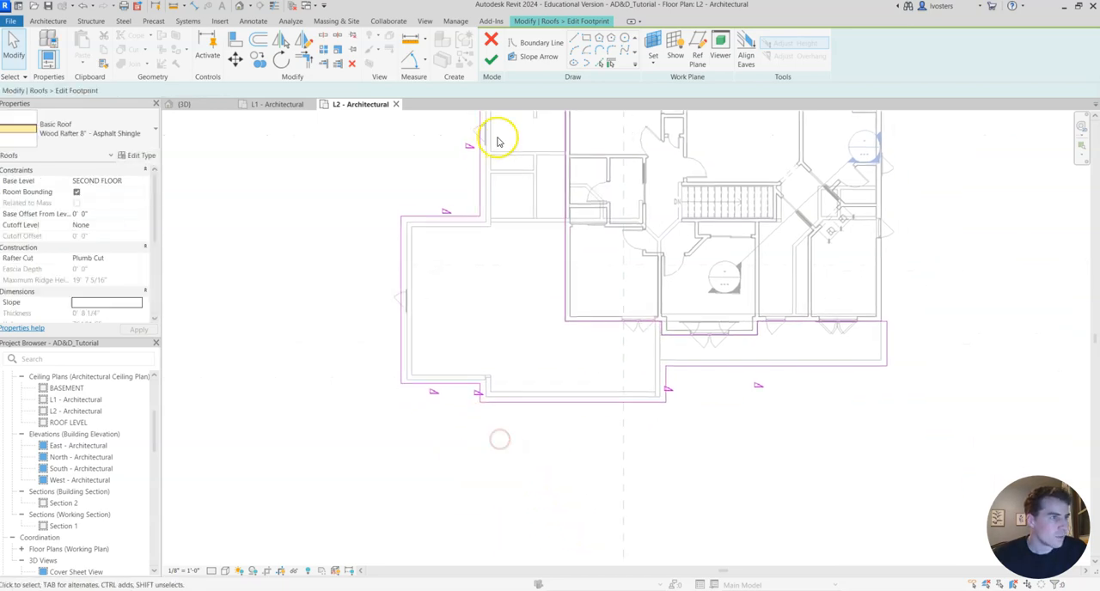
{"action": "left_click", "coordinate": [490, 59]}
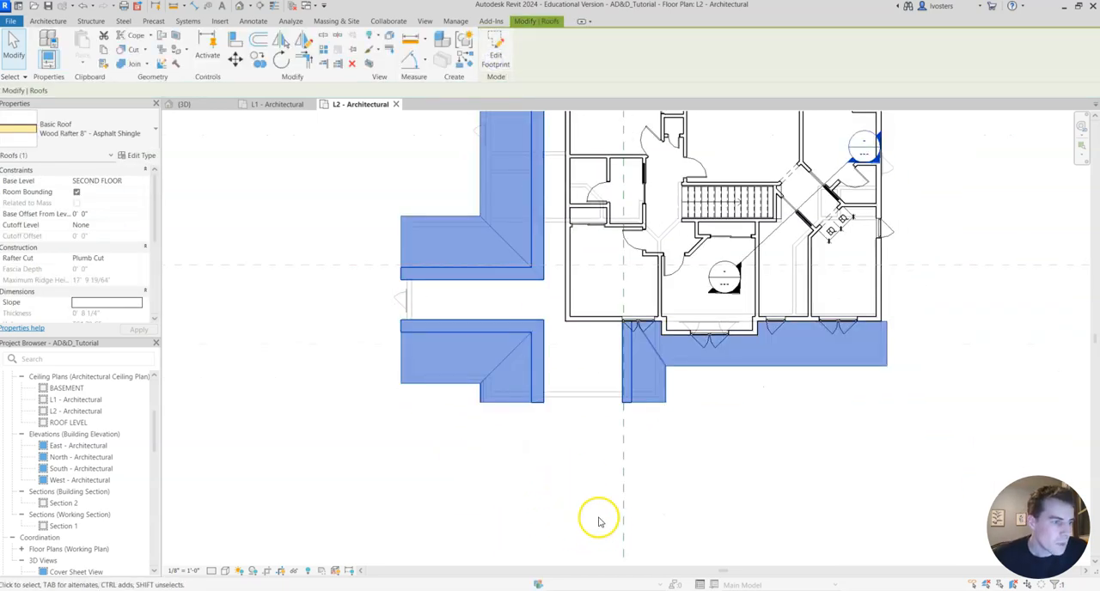
Examine the revised roof slopes in 3D, focusing on the front garage gable, and return to the L2 plan.
{"action": "left_click", "coordinate": [193, 104]}
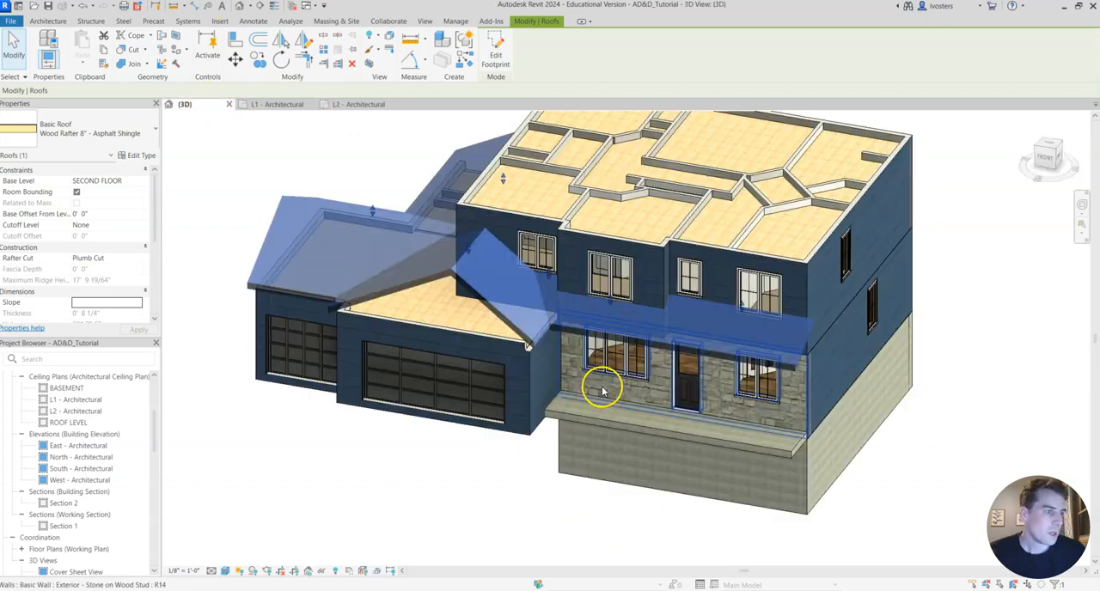
{"action": "left_click", "coordinate": [502, 504]}
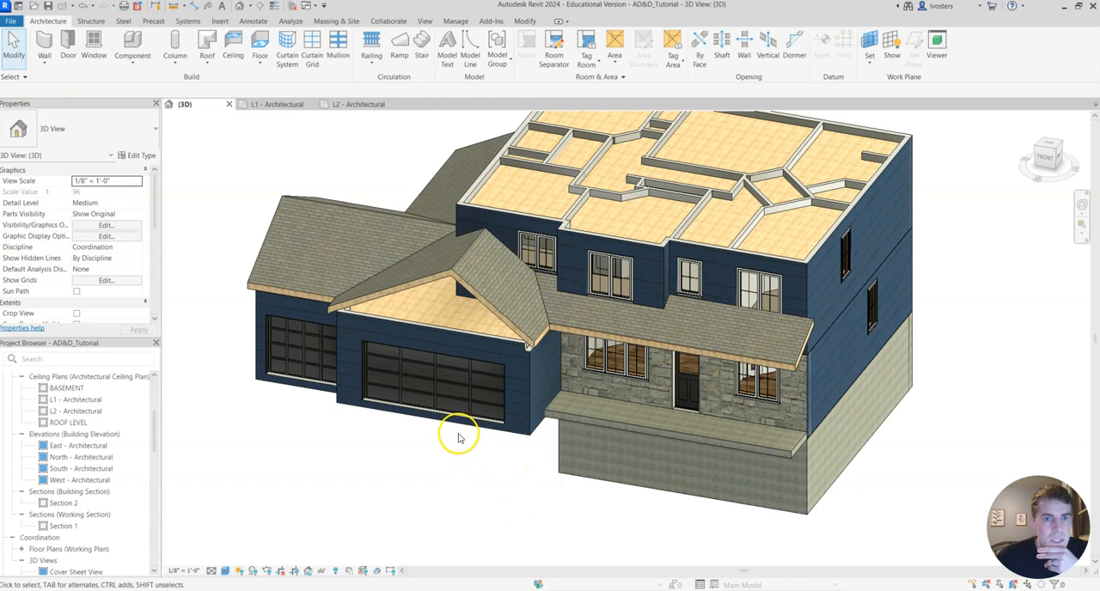
{"action": "middle_click_drag", "start_coordinate": [381, 466], "coordinate": [506, 493]}
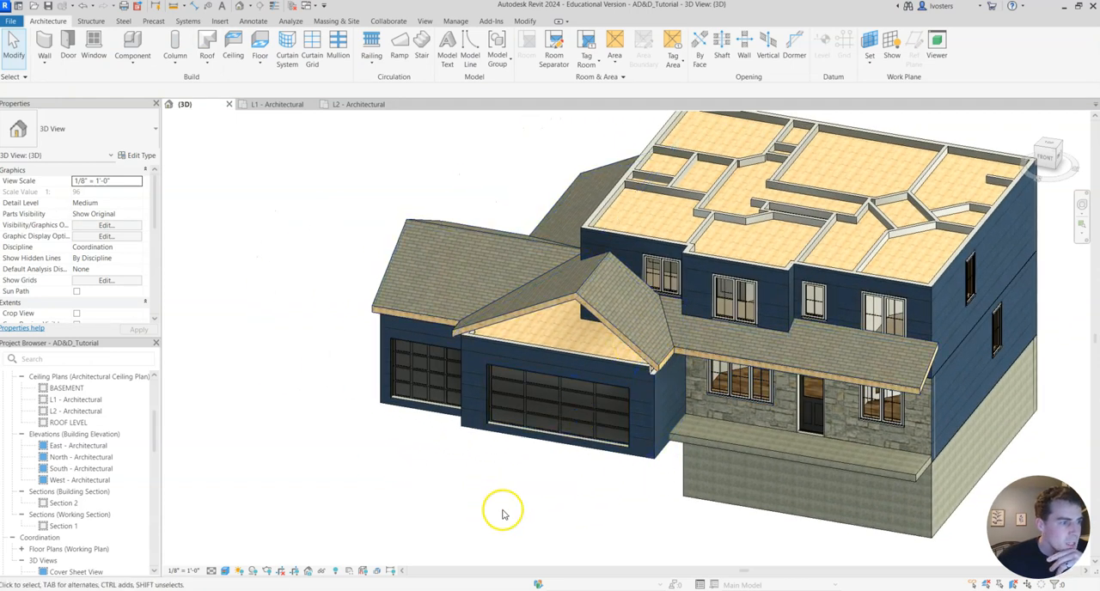
{"action": "middle_click_drag", "start_coordinate": [509, 494], "coordinate": [552, 490], "text": "shift"}
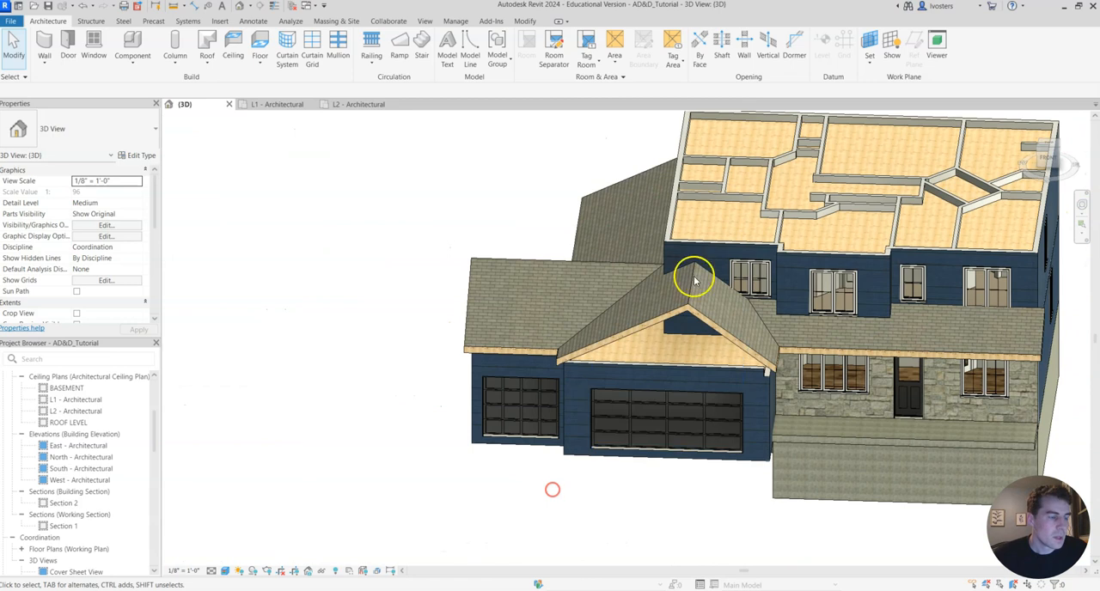
{"action": "left_click", "coordinate": [365, 104]}
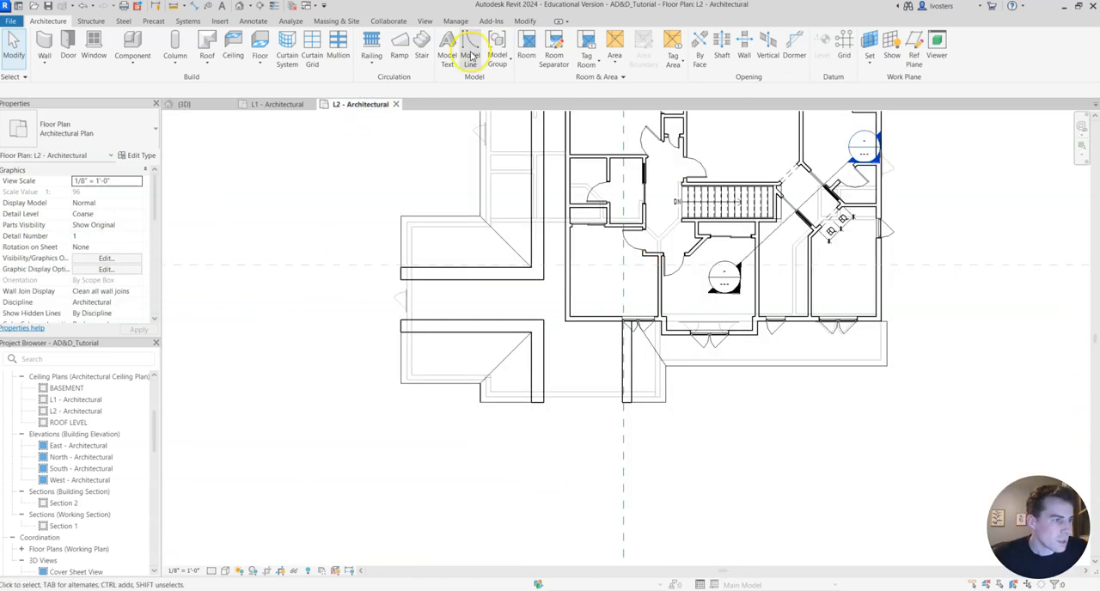
Try to set the slope of the mudroom's outer side boundary line to 9" / 12" in the lower roof's footprint.
{"action": "left_click", "coordinate": [186, 104]}
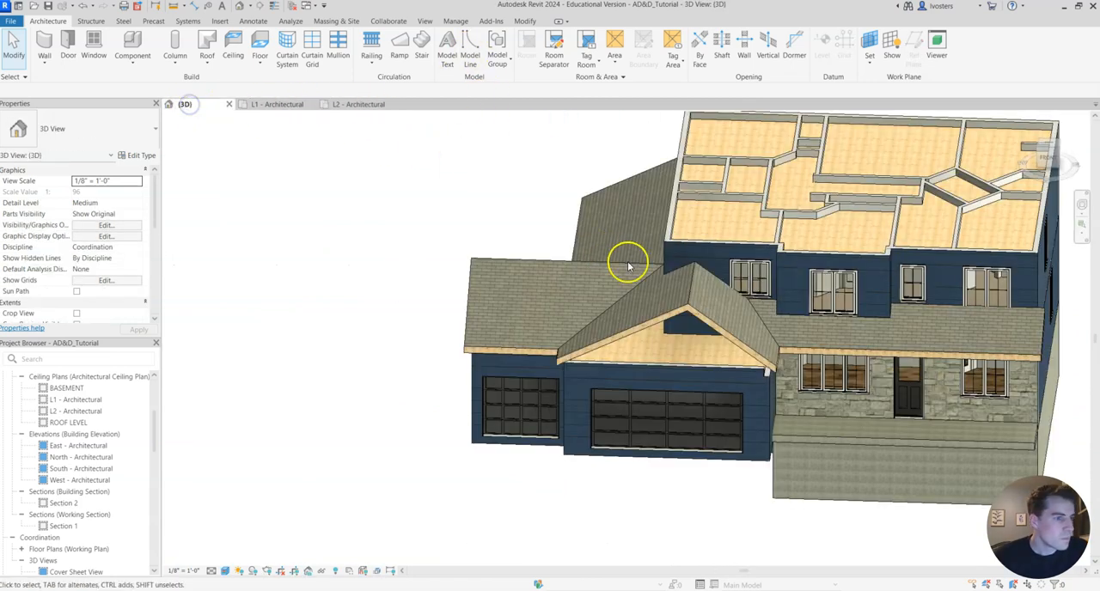
{"action": "left_click", "coordinate": [365, 104]}
{"action": "left_click", "coordinate": [457, 323]}
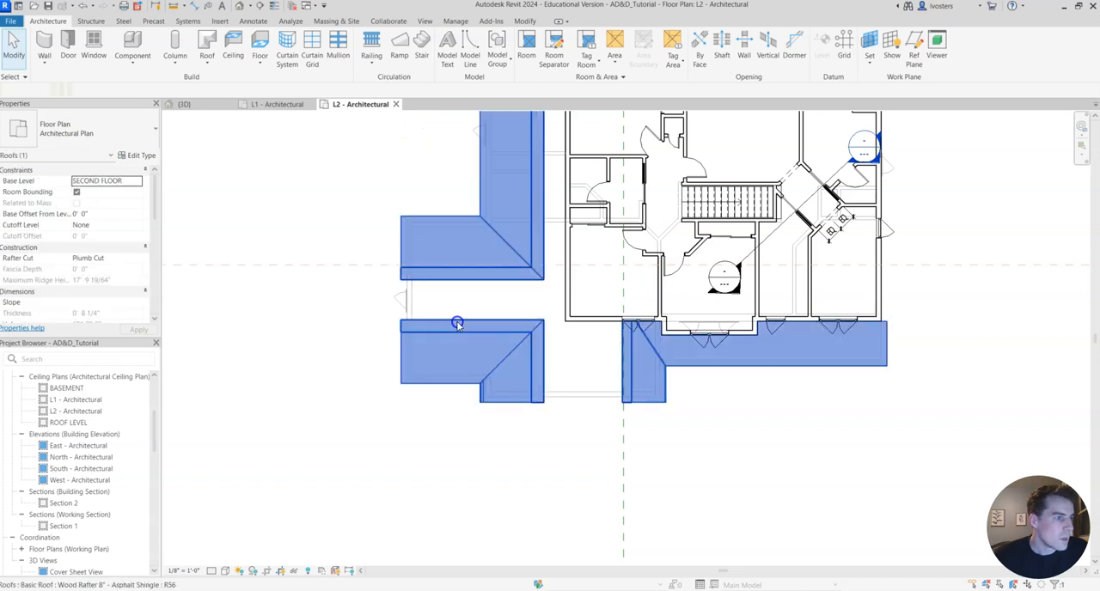
{"action": "left_click", "coordinate": [498, 53]}
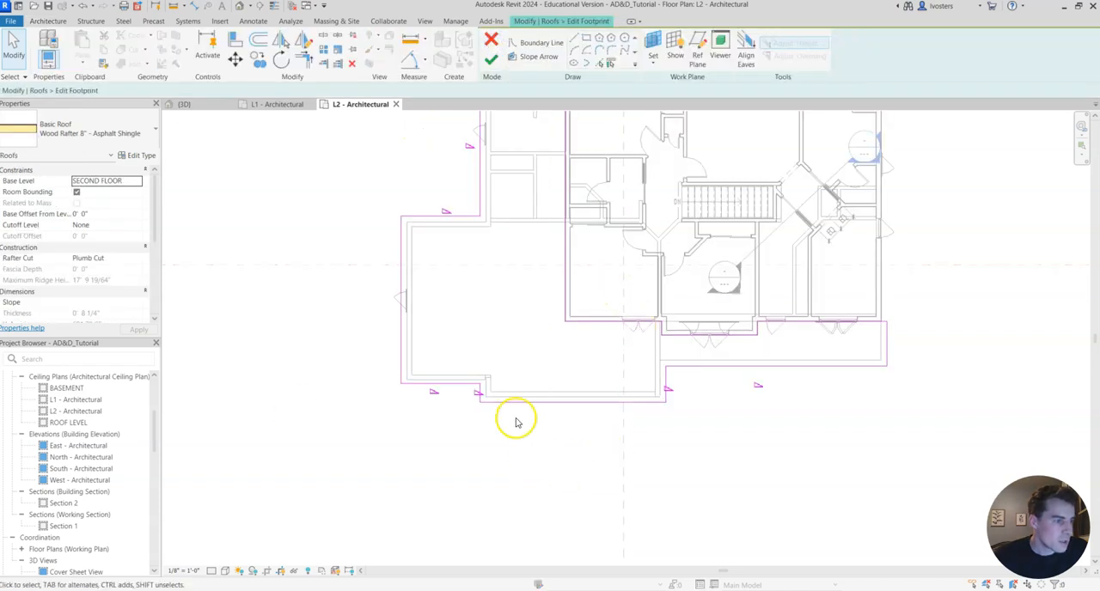
{"action": "scroll", "coordinate": [496, 429], "scroll_direction": "up", "scroll_amount": 1}
{"action": "scroll", "coordinate": [449, 230], "scroll_direction": "down", "scroll_amount": 2}
{"action": "middle_click_drag", "start_coordinate": [469, 247], "coordinate": [417, 339]}
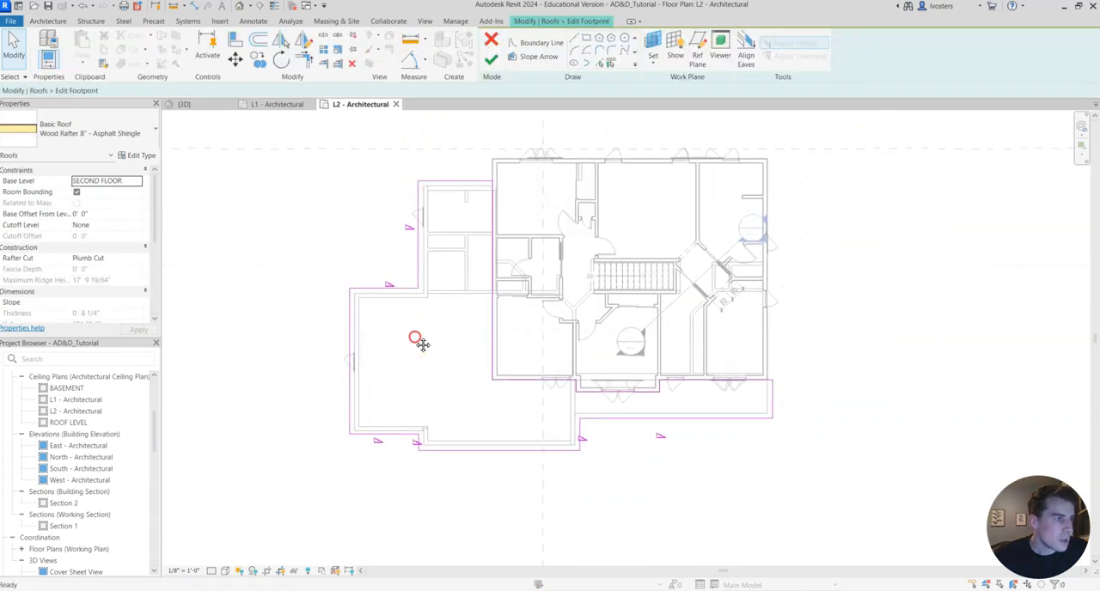
{"action": "left_click", "coordinate": [417, 241]}
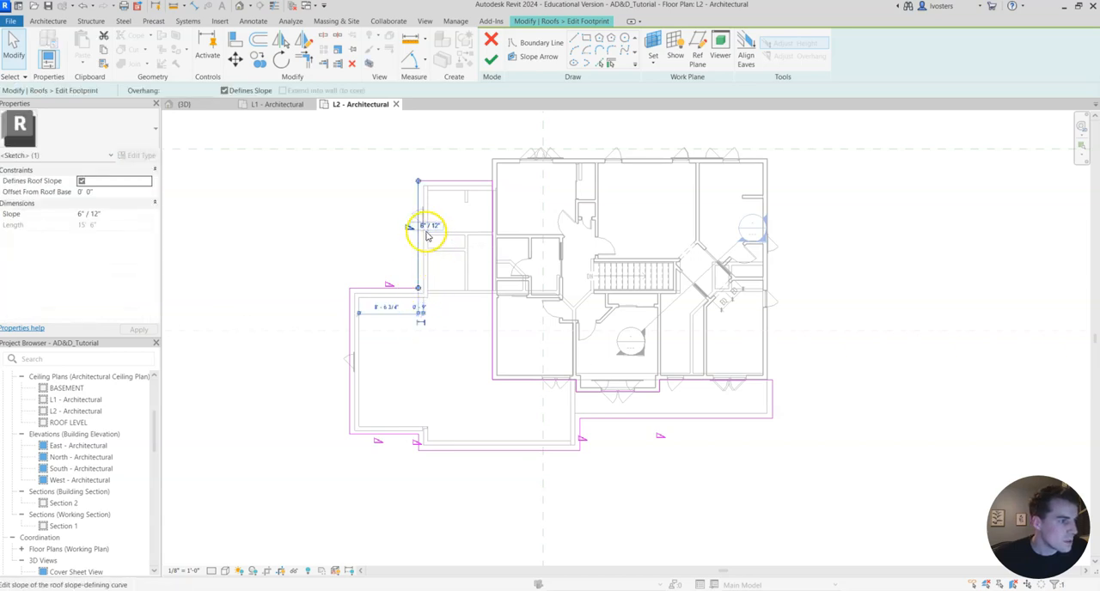
{"action": "left_click", "coordinate": [422, 228]}
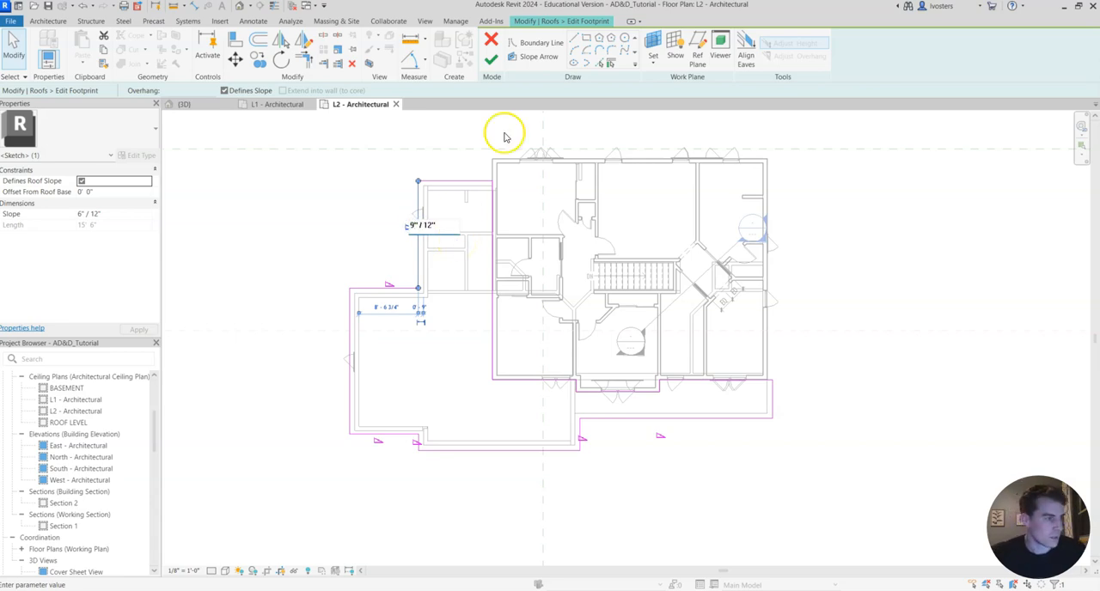
Finish the roof footprint edit, examine the front garage gable in 3D, and return to the L2 plan.
{"action": "left_click", "coordinate": [491, 62]}
{"action": "left_click", "coordinate": [642, 478]}
{"action": "left_click", "coordinate": [207, 104]}
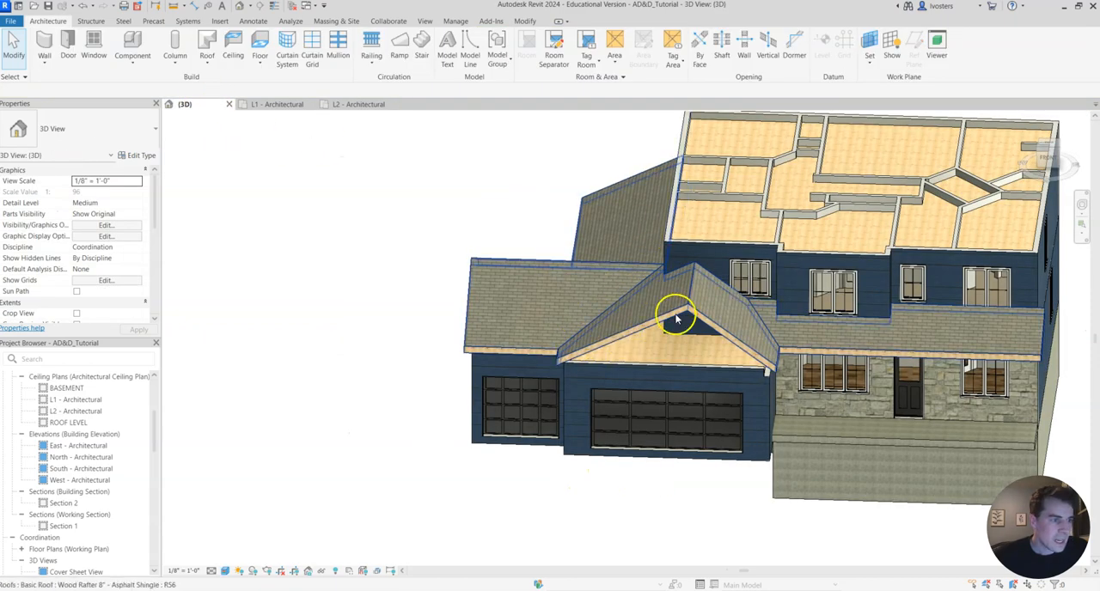
{"action": "middle_click_drag", "start_coordinate": [674, 317], "coordinate": [672, 267]}
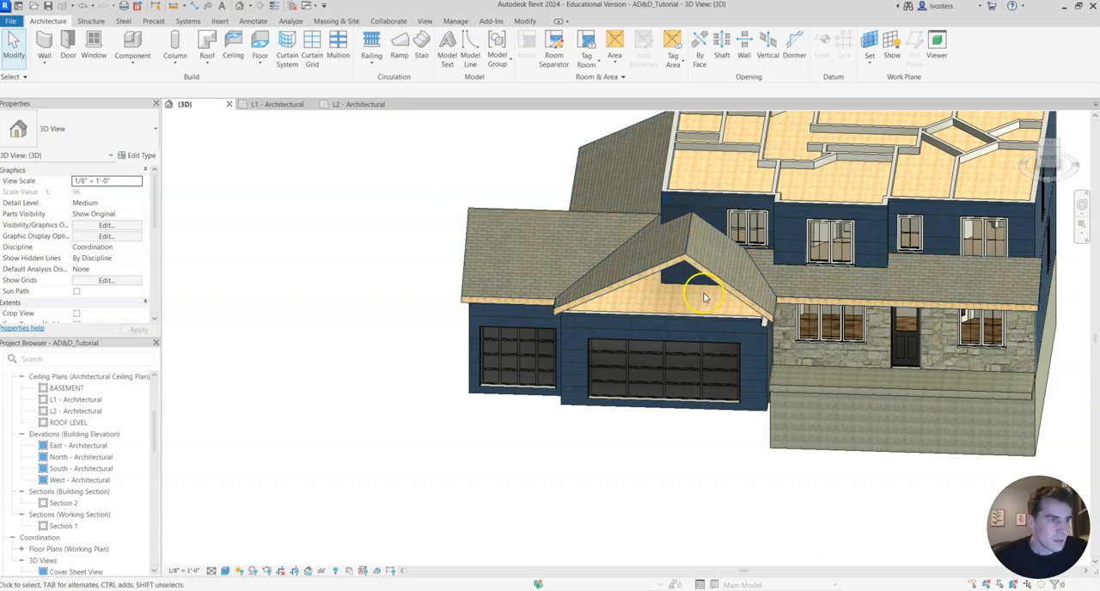
{"action": "left_click", "coordinate": [367, 107]}
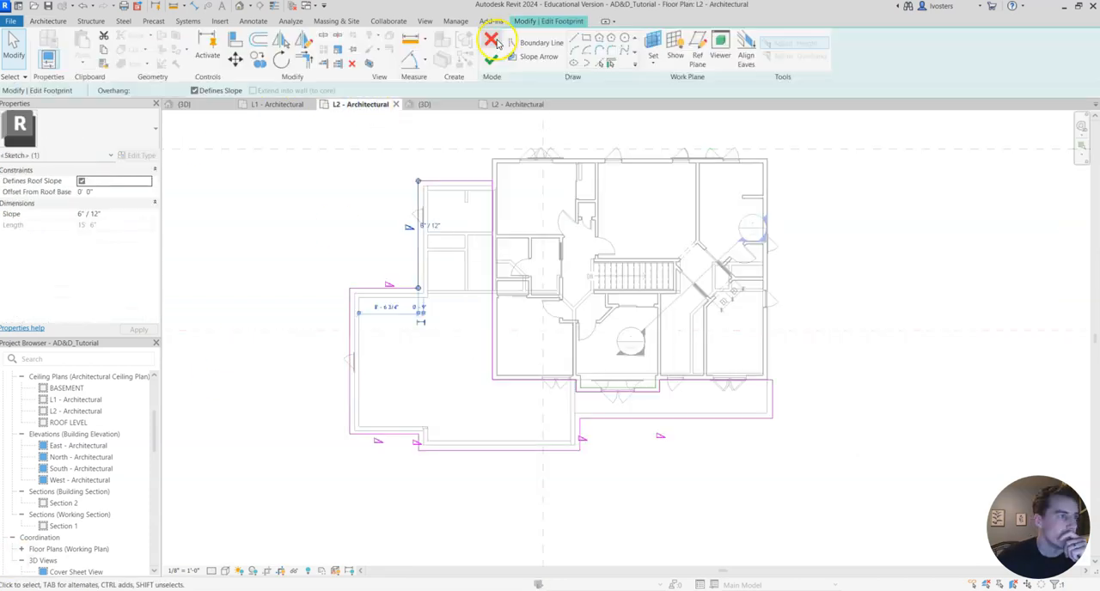
Set the slope of the mudroom's outer side boundary line to 9" / 12" and finish the lower roof's footprint edit.
{"action": "left_click", "coordinate": [442, 192]}
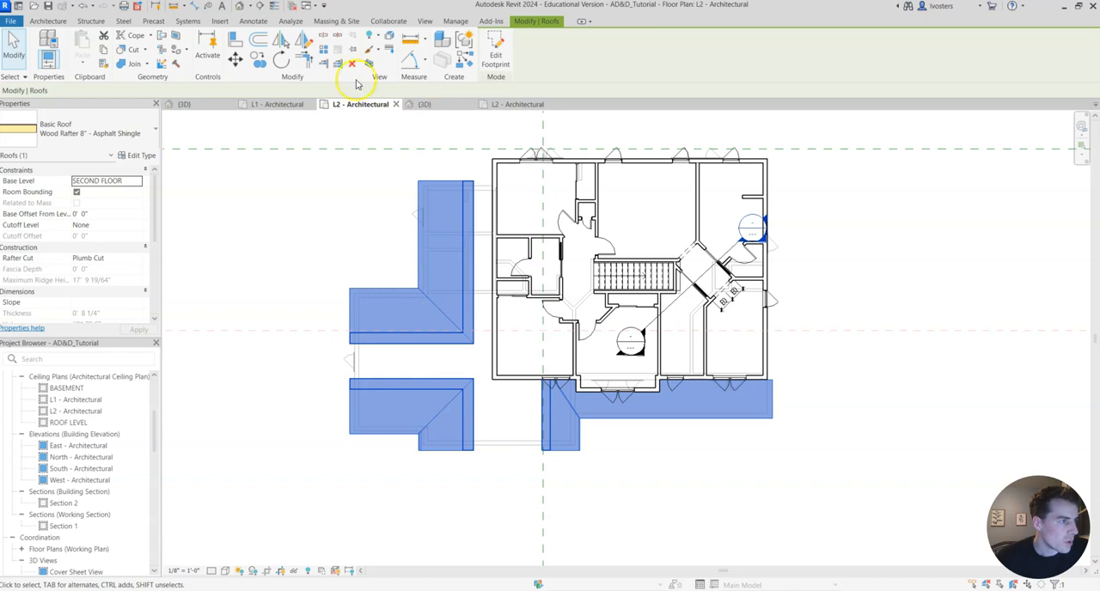
{"action": "left_click", "coordinate": [501, 53]}
{"action": "left_click", "coordinate": [417, 237]}
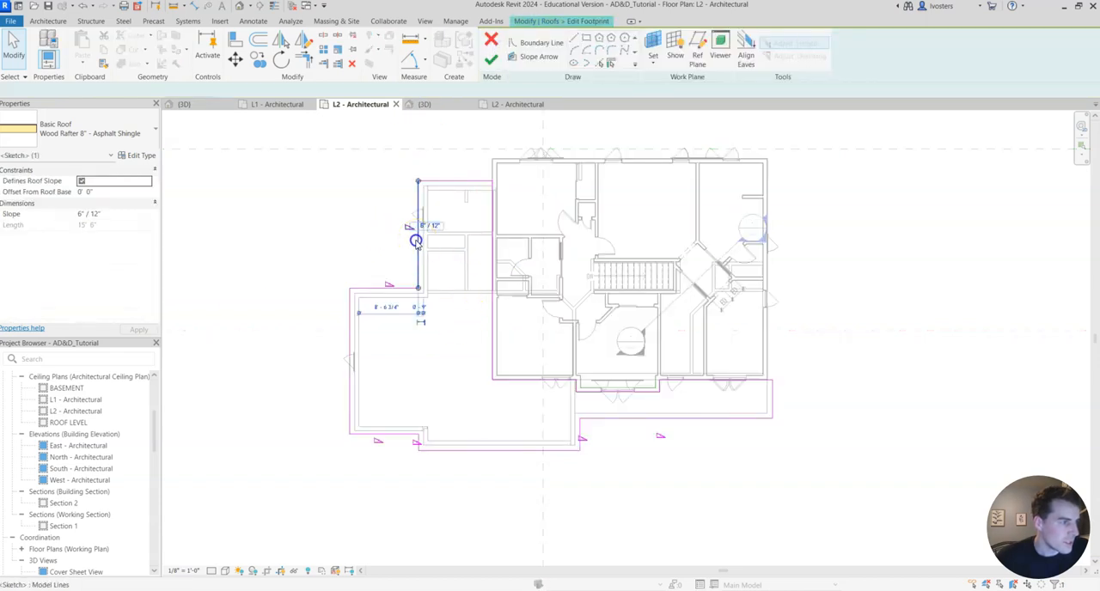
{"action": "left_click", "coordinate": [424, 226]}
{"action": "left_click", "coordinate": [411, 228]}
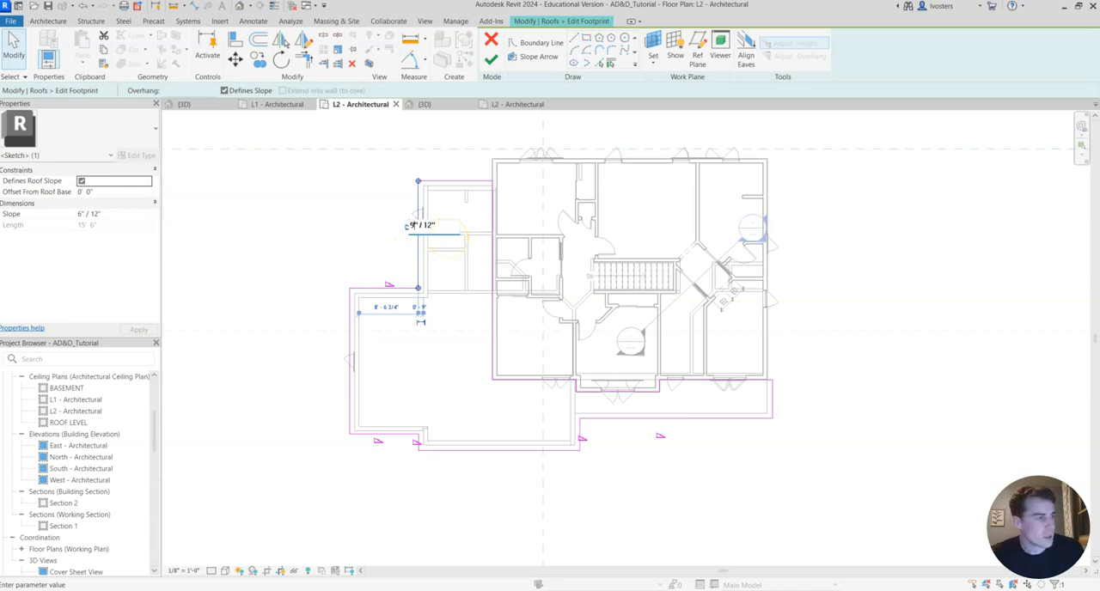
{"action": "key", "text": "Return"}
{"action": "left_click", "coordinate": [367, 310]}
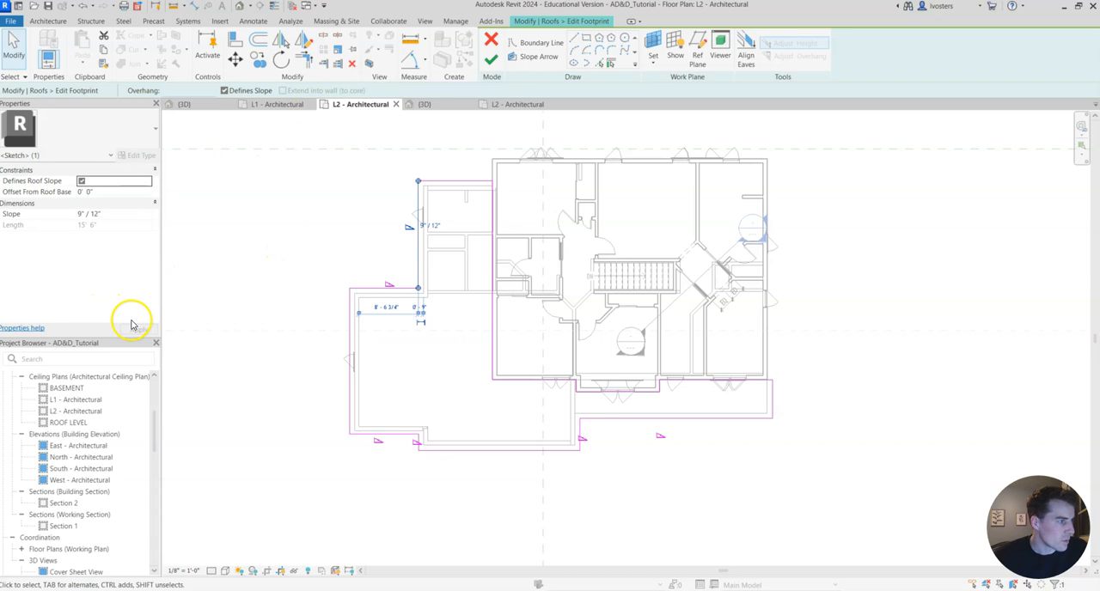
{"action": "left_click", "coordinate": [495, 70]}
{"action": "left_click", "coordinate": [468, 479]}
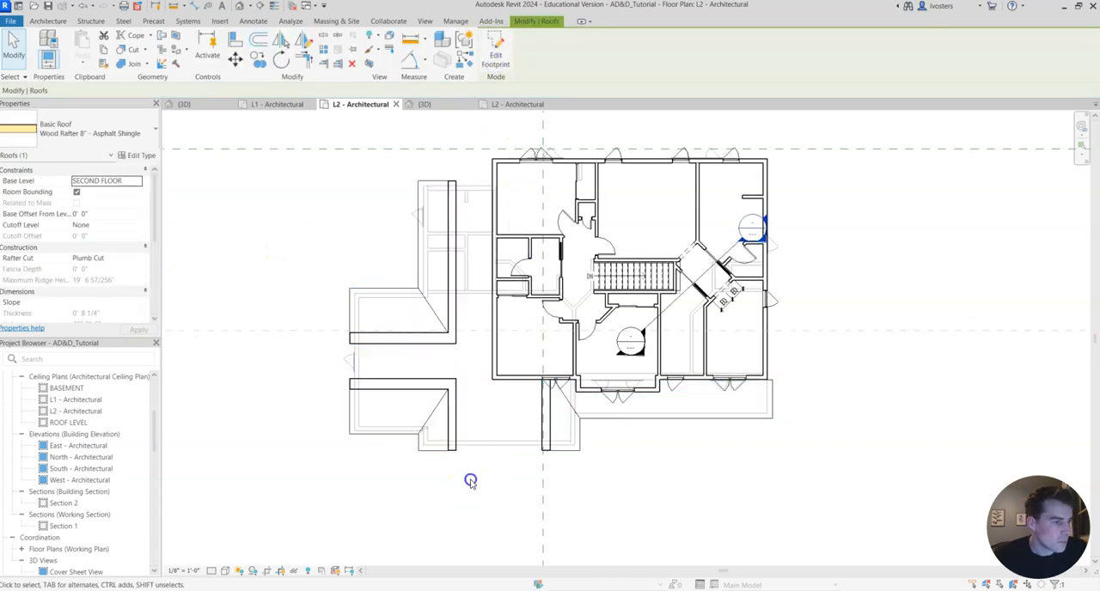
Return to the 3D view and close the extra AD&D_Test project views without saving the changes.
{"action": "left_click", "coordinate": [207, 104]}
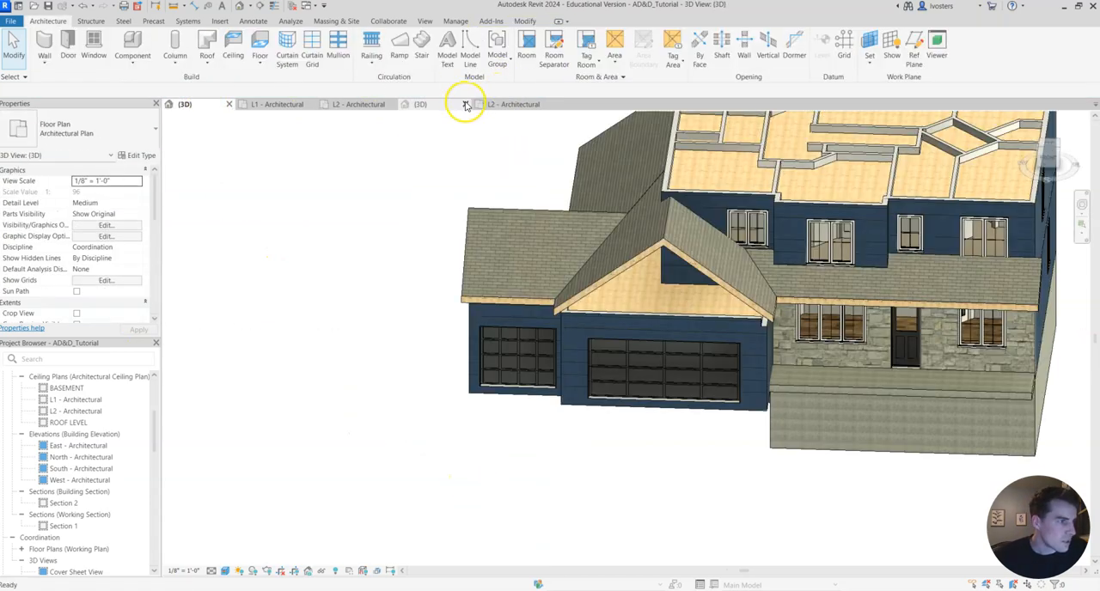
{"action": "left_click", "coordinate": [474, 104]}
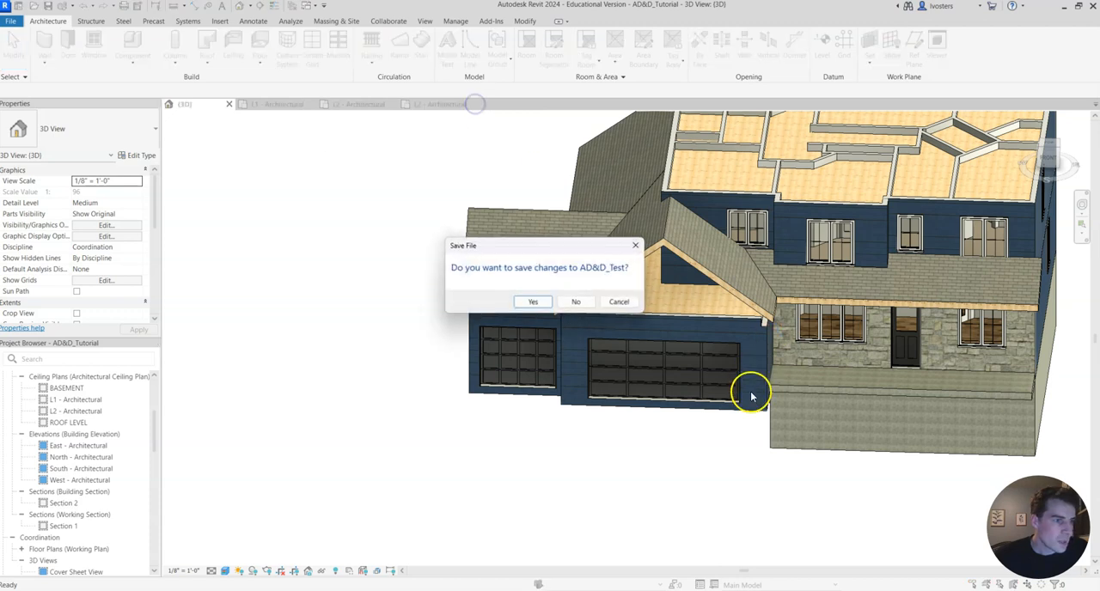
{"action": "left_click", "coordinate": [576, 302]}
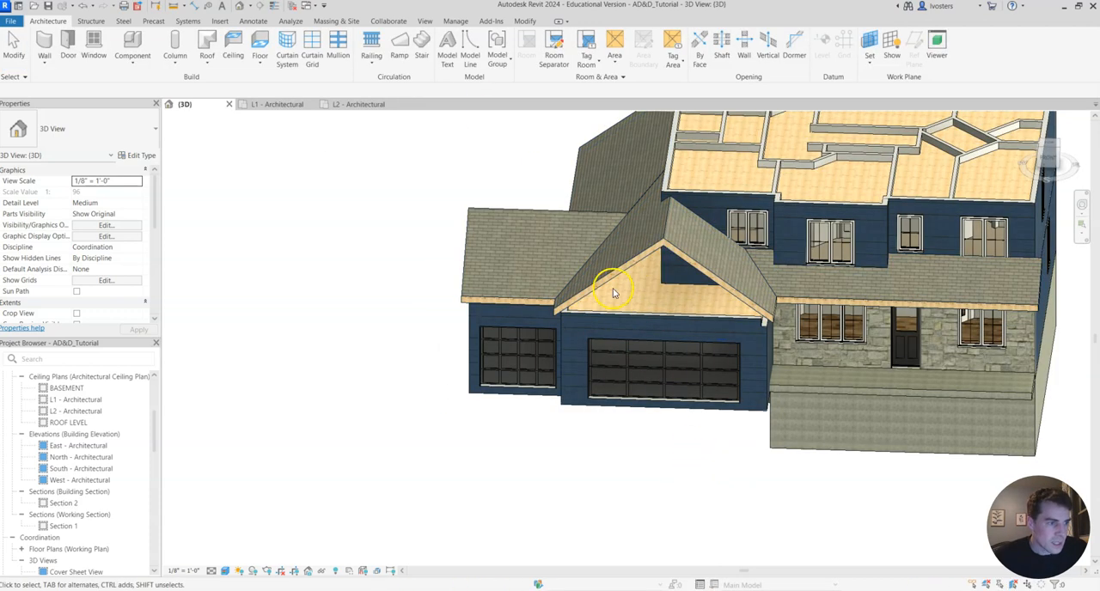
Set the base offset of the lower garage, mudroom and porch roof to -1' 0" from the SECOND FLOOR level.
{"action": "middle_click_drag", "start_coordinate": [698, 379], "coordinate": [650, 371]}
{"action": "scroll", "coordinate": [603, 318], "scroll_direction": "up", "scroll_amount": 4}
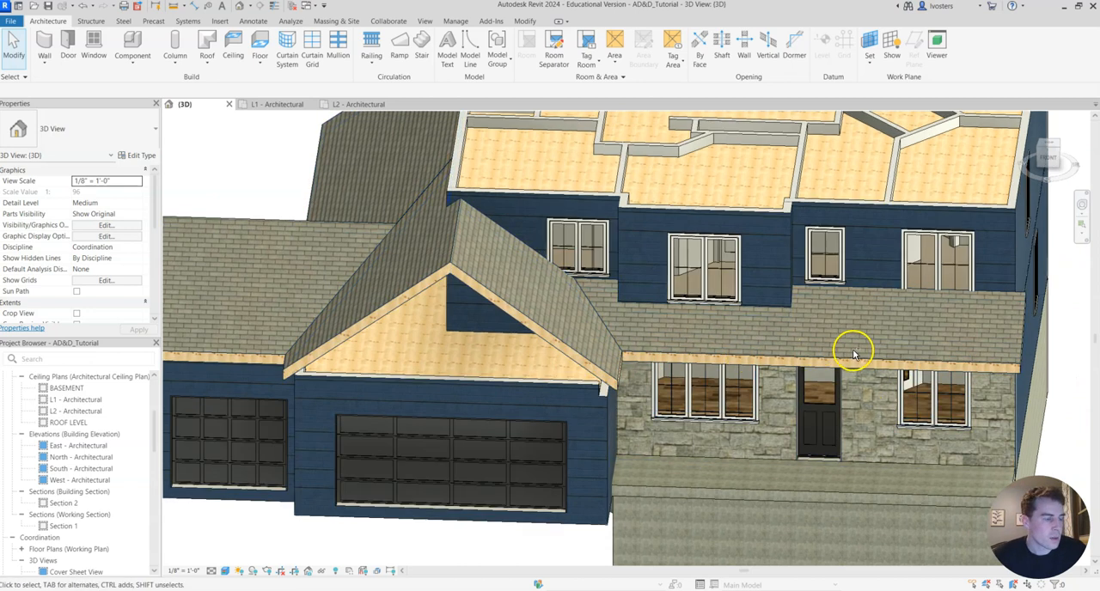
{"action": "middle_click_drag", "start_coordinate": [853, 354], "coordinate": [802, 354], "text": "shift"}
{"action": "scroll", "coordinate": [628, 371], "scroll_direction": "down", "scroll_amount": 2}
{"action": "middle_click_drag", "start_coordinate": [742, 398], "coordinate": [714, 394]}
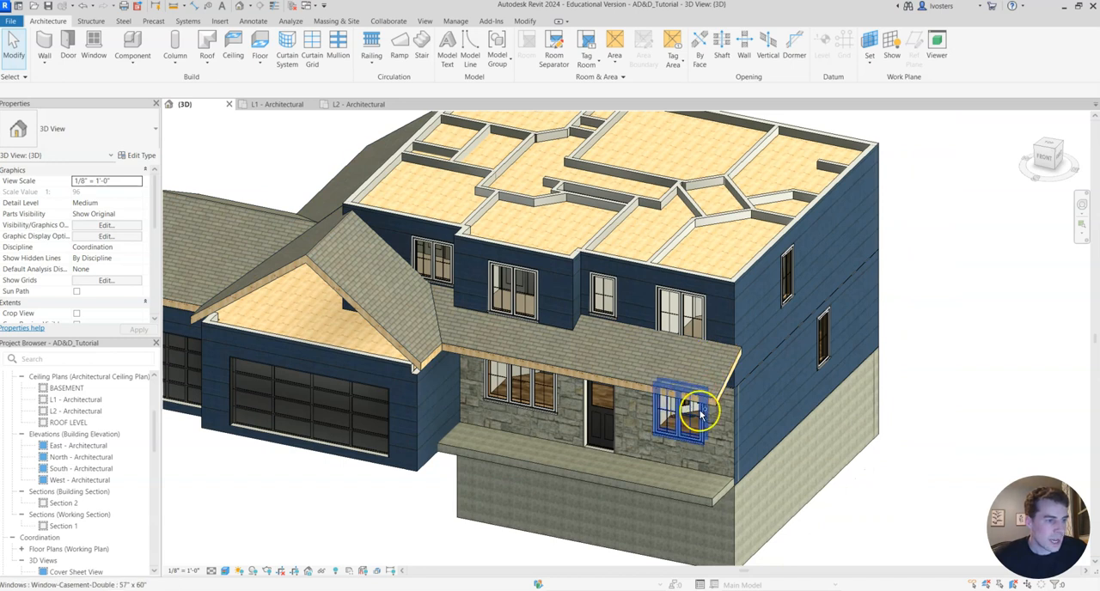
{"action": "middle_click_drag", "start_coordinate": [679, 429], "coordinate": [720, 247], "text": "shift"}
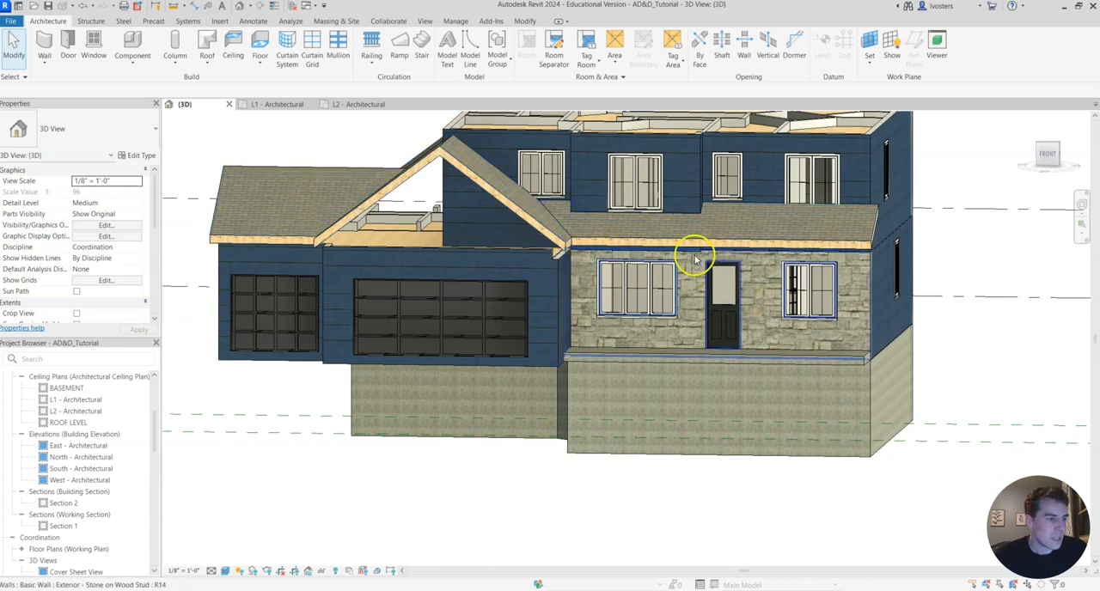
{"action": "left_click", "coordinate": [850, 245]}
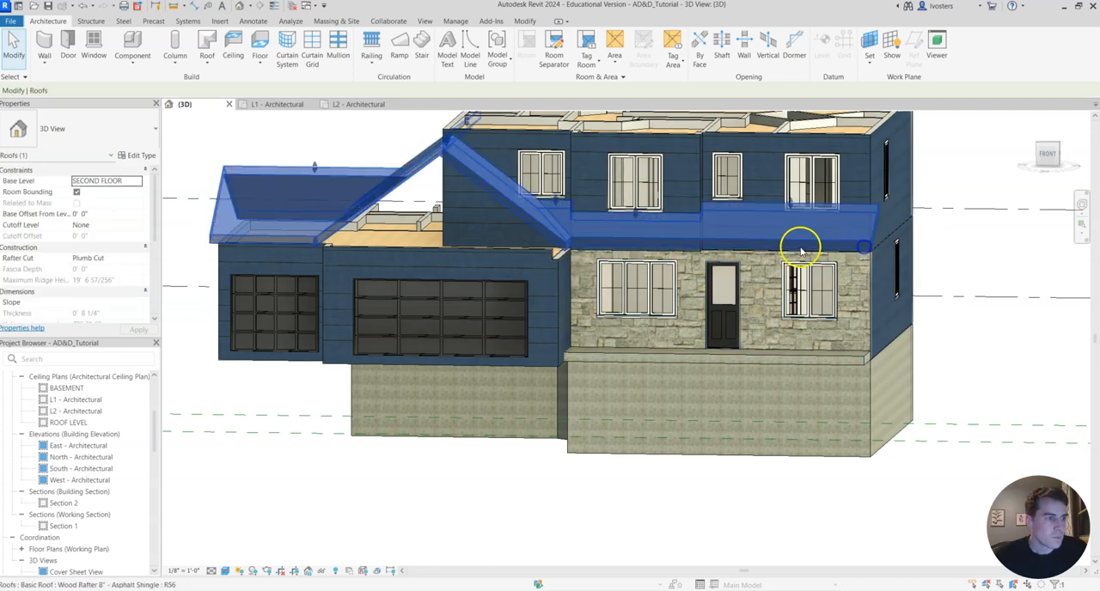
{"action": "left_click", "coordinate": [86, 215]}
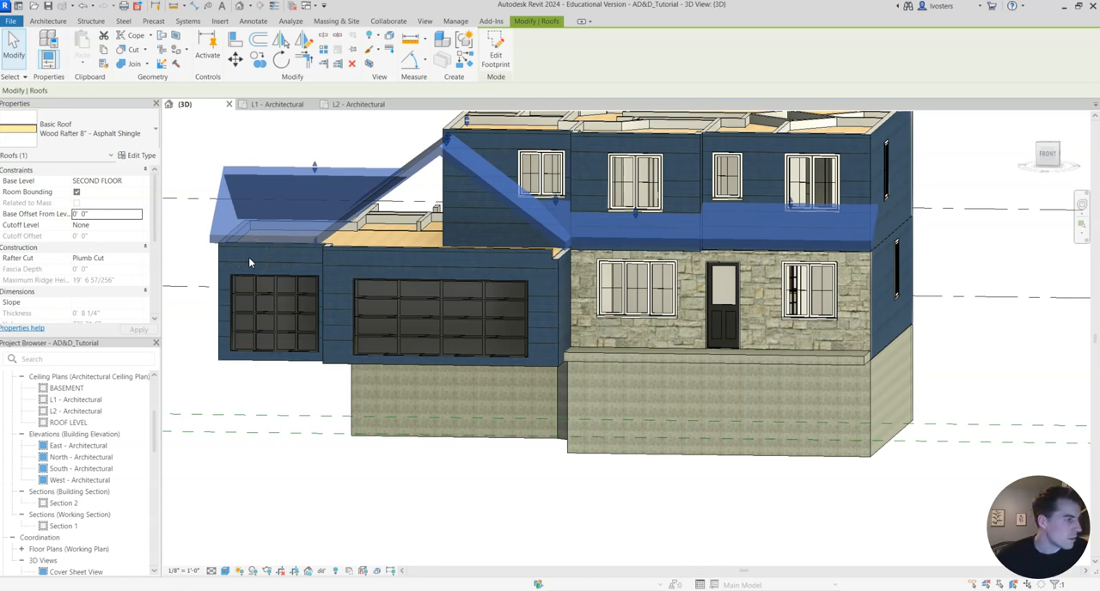
{"action": "left_click", "coordinate": [76, 213]}
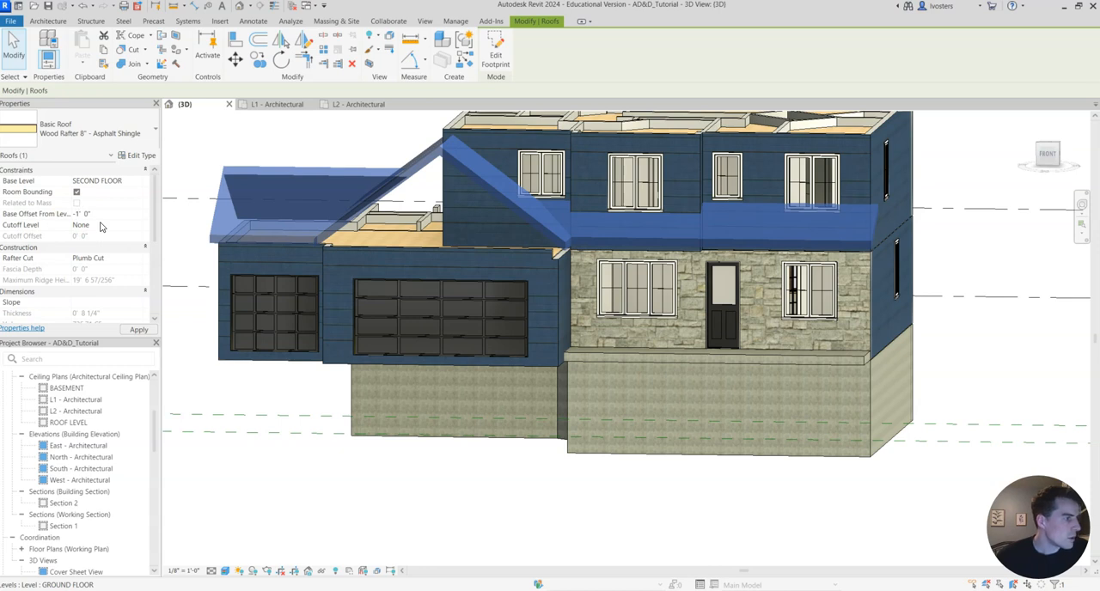
{"action": "left_click", "coordinate": [138, 330]}
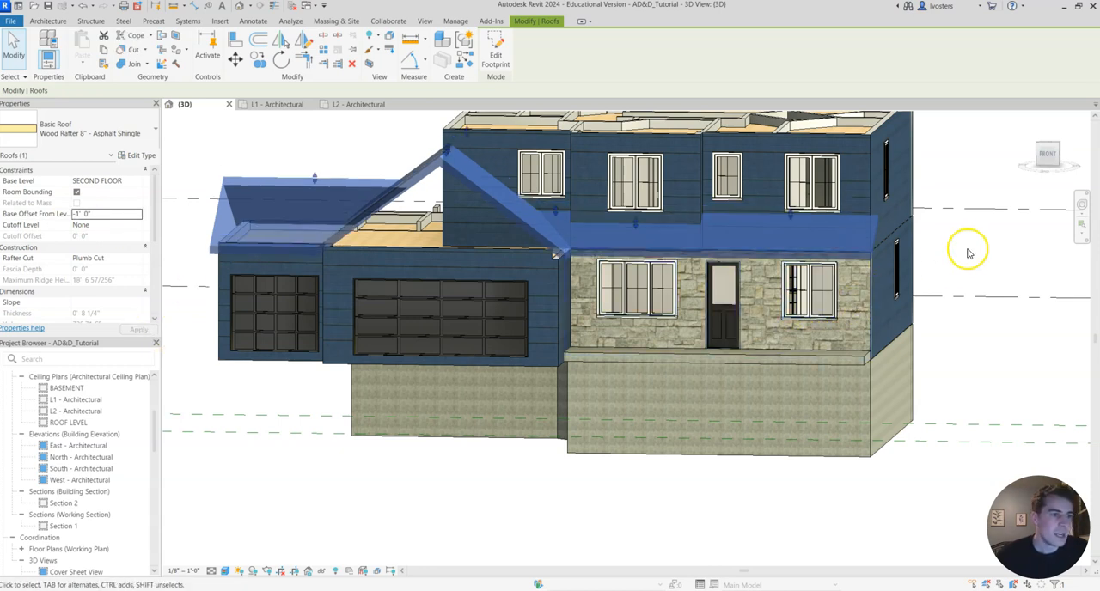
{"action": "left_click", "coordinate": [961, 247]}
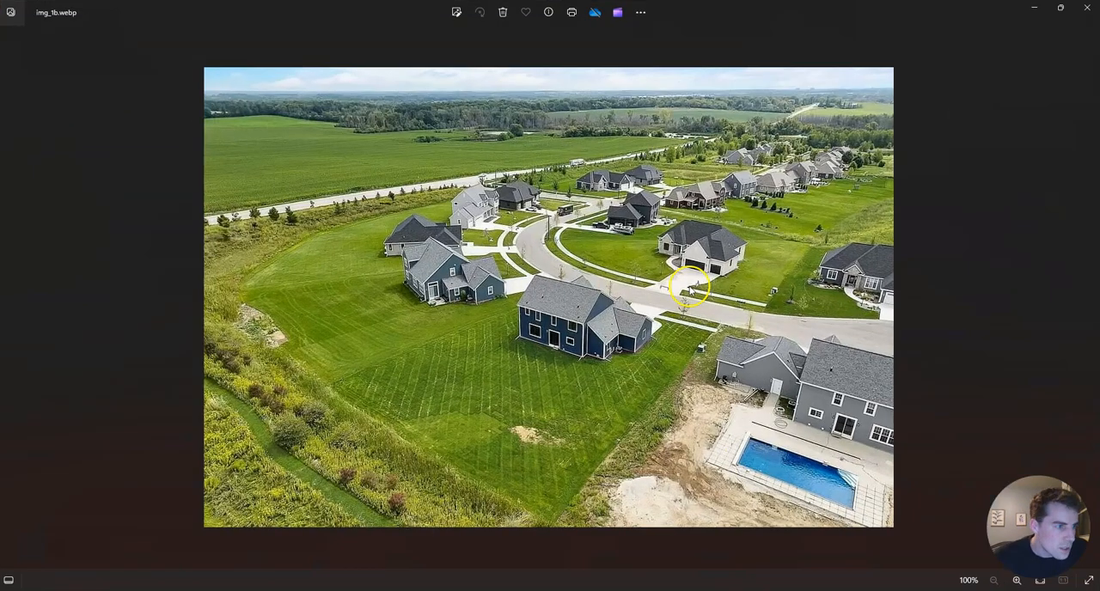
Go through the rear and front reference photos in the image viewer, compare the roof positions, and return to Revit.
{"action": "left_click", "coordinate": [11, 301]}
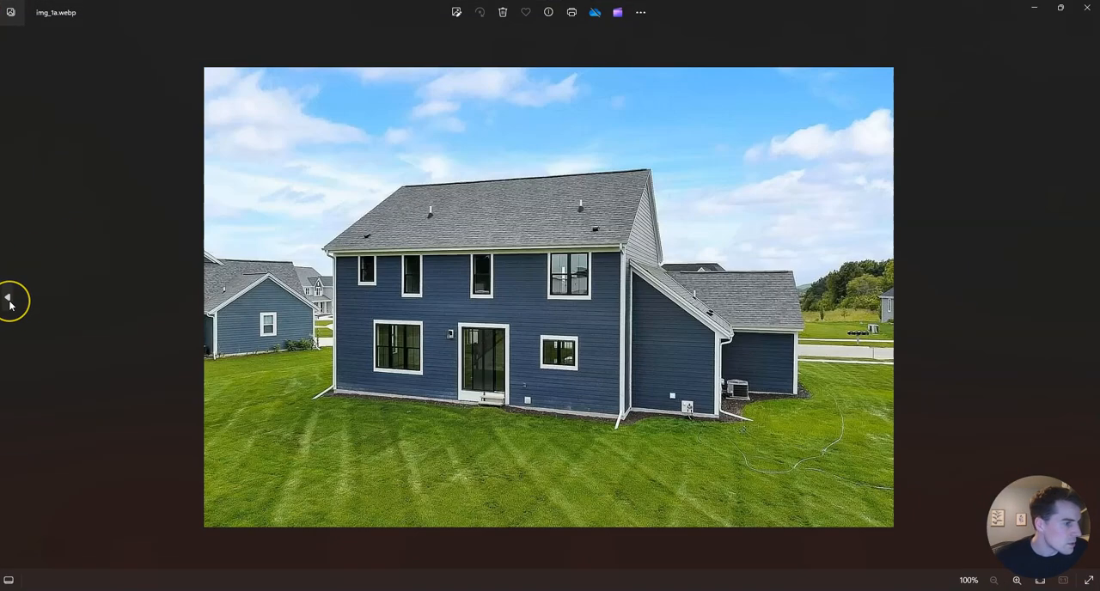
{"action": "left_click", "coordinate": [10, 301]}
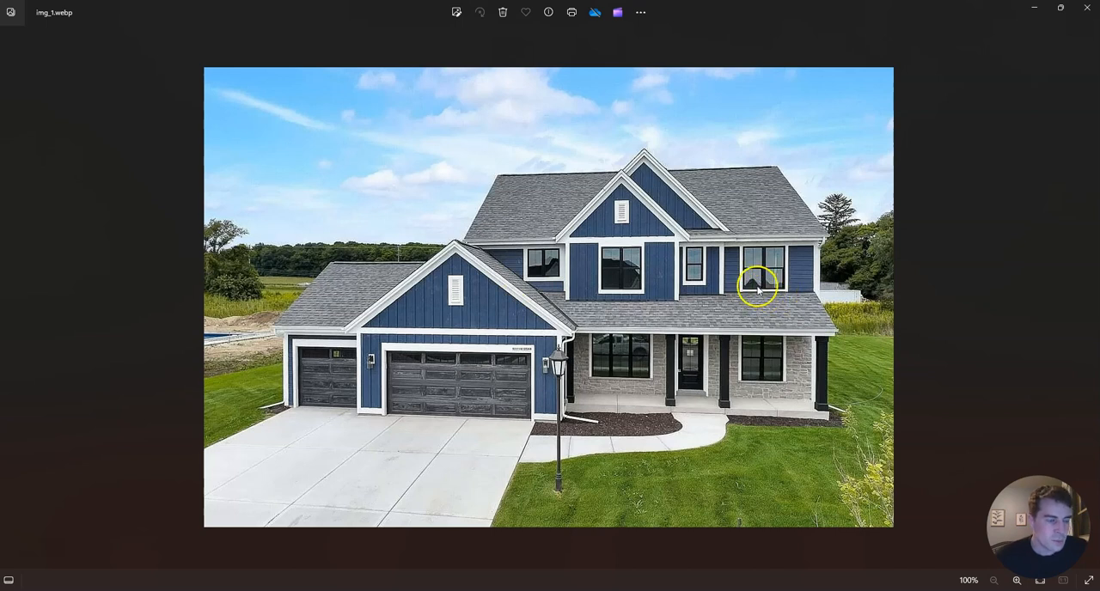
{"action": "left_click", "coordinate": [1040, 9]}
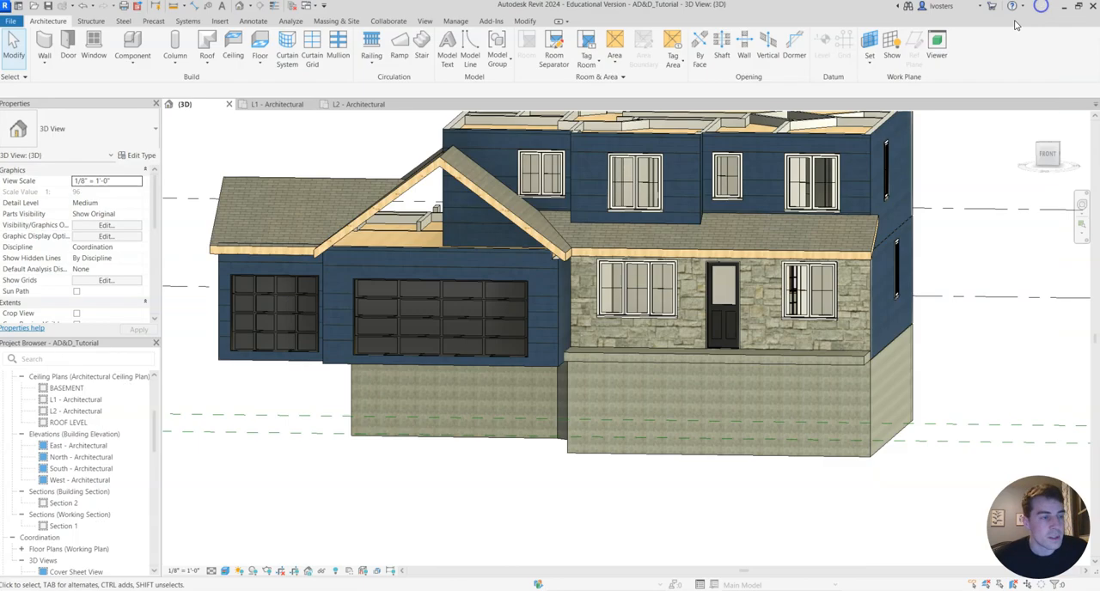
Examine in 3D how the second-floor front window sills sit against the porch roof and the garage gable.
{"action": "middle_click_drag", "start_coordinate": [812, 247], "coordinate": [756, 250]}
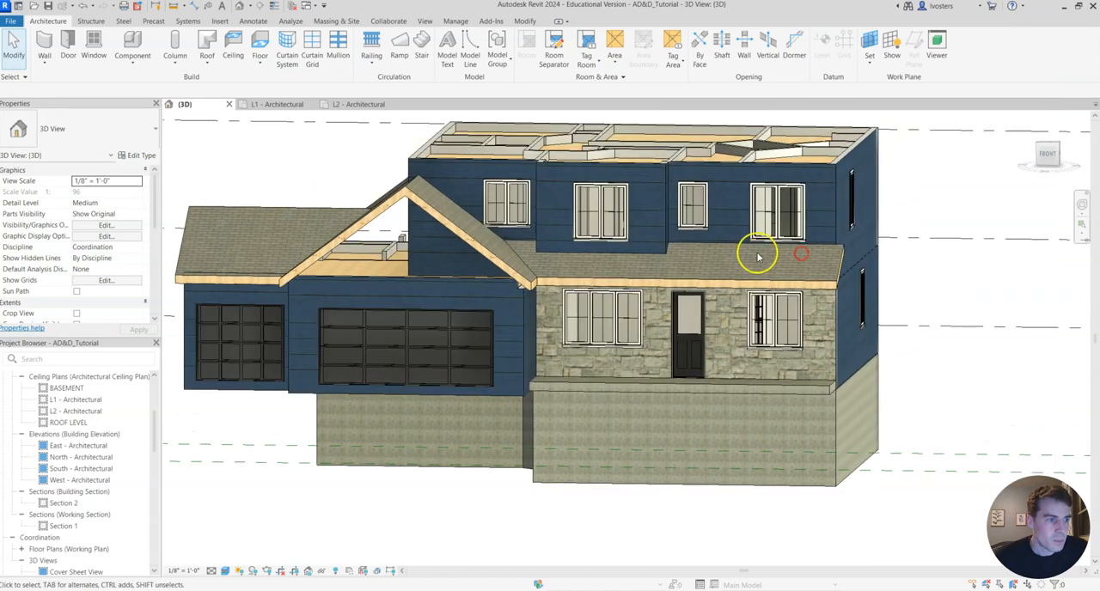
{"action": "scroll", "coordinate": [799, 251], "scroll_direction": "up", "scroll_amount": 3}
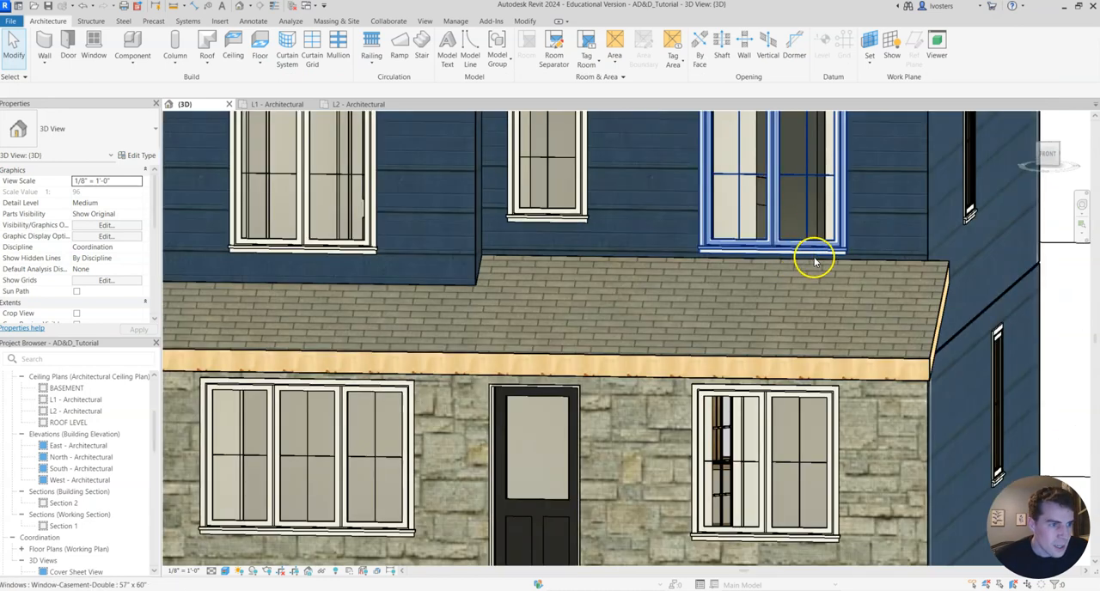
{"action": "scroll", "coordinate": [668, 258], "scroll_direction": "down", "scroll_amount": 2}
{"action": "middle_click_drag", "start_coordinate": [331, 242], "coordinate": [442, 257]}
{"action": "scroll", "coordinate": [383, 251], "scroll_direction": "up", "scroll_amount": 3}
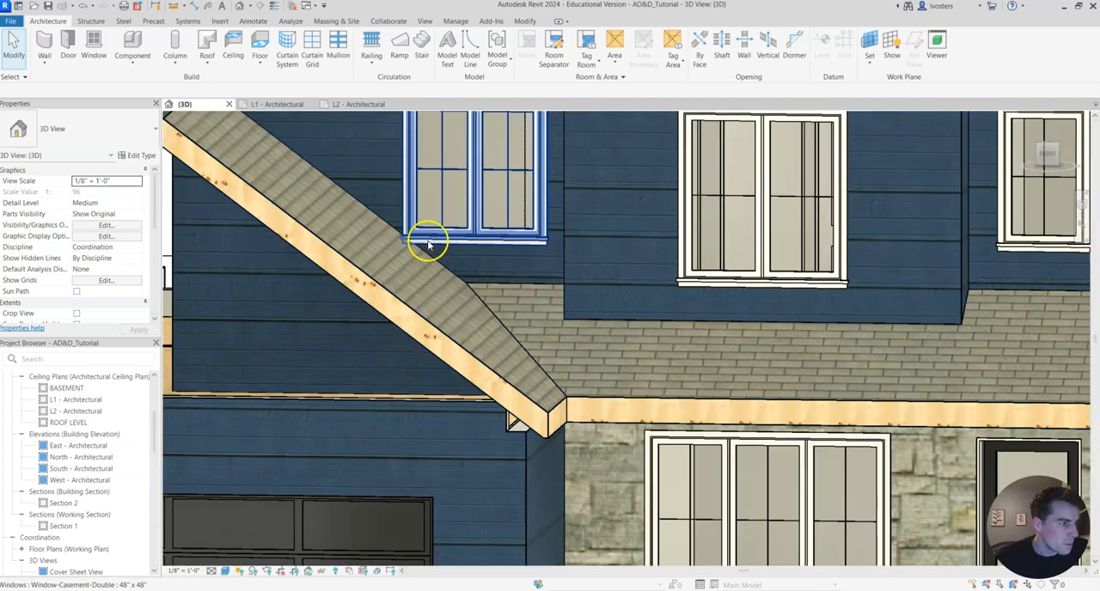
{"action": "scroll", "coordinate": [424, 238], "scroll_direction": "down", "scroll_amount": 5}
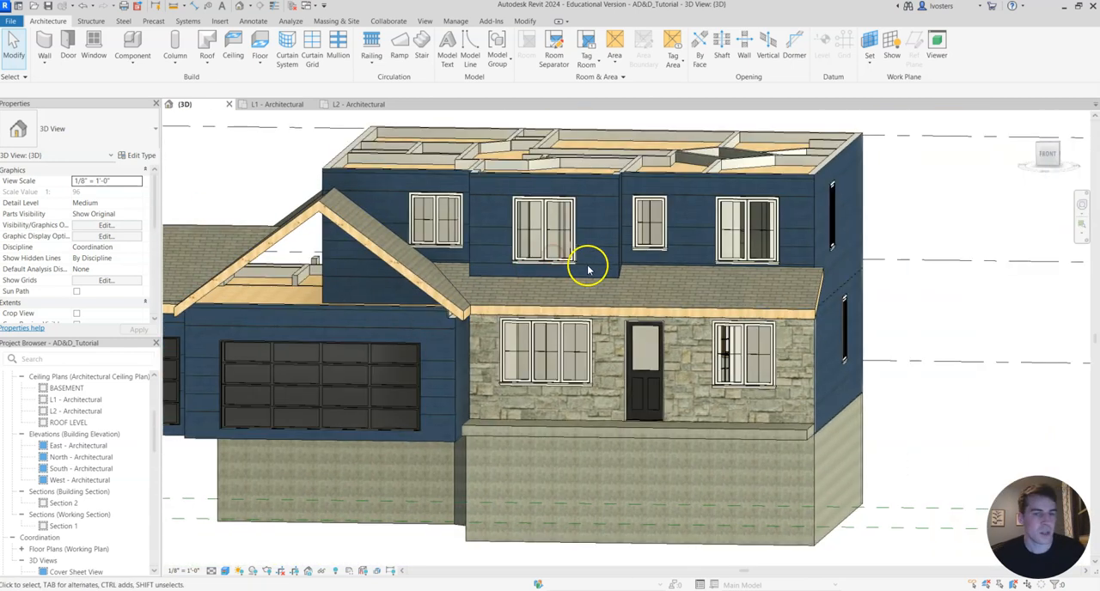
Attach the tops of the eight blue-siding exterior walls around the garage and mudroom to the lower roof.
{"action": "middle_click_drag", "start_coordinate": [659, 269], "coordinate": [592, 279], "text": "shift"}
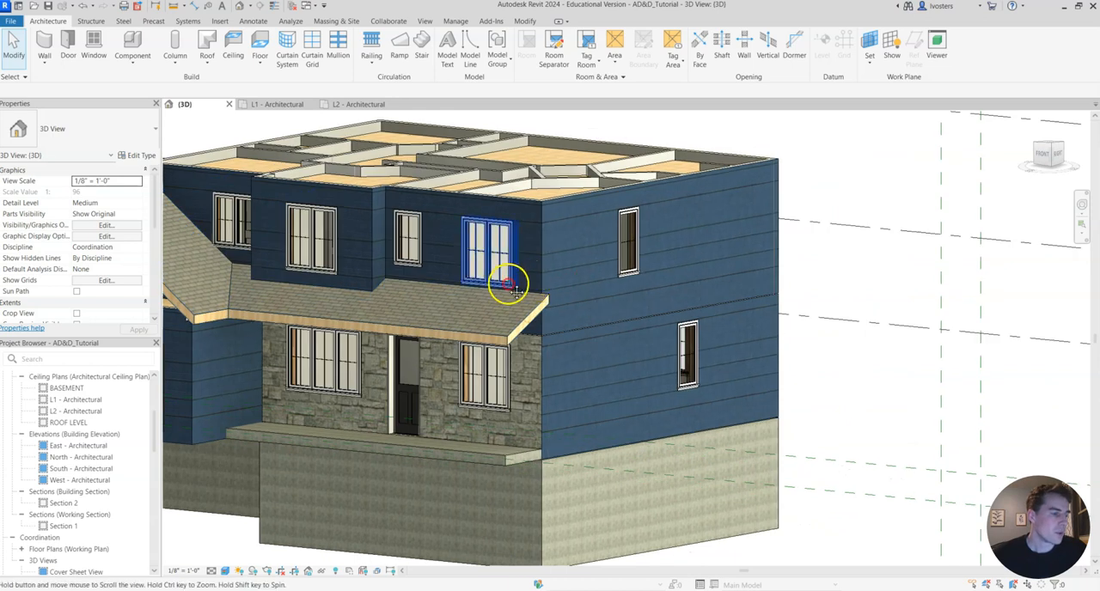
{"action": "middle_click_drag", "start_coordinate": [508, 280], "coordinate": [845, 277]}
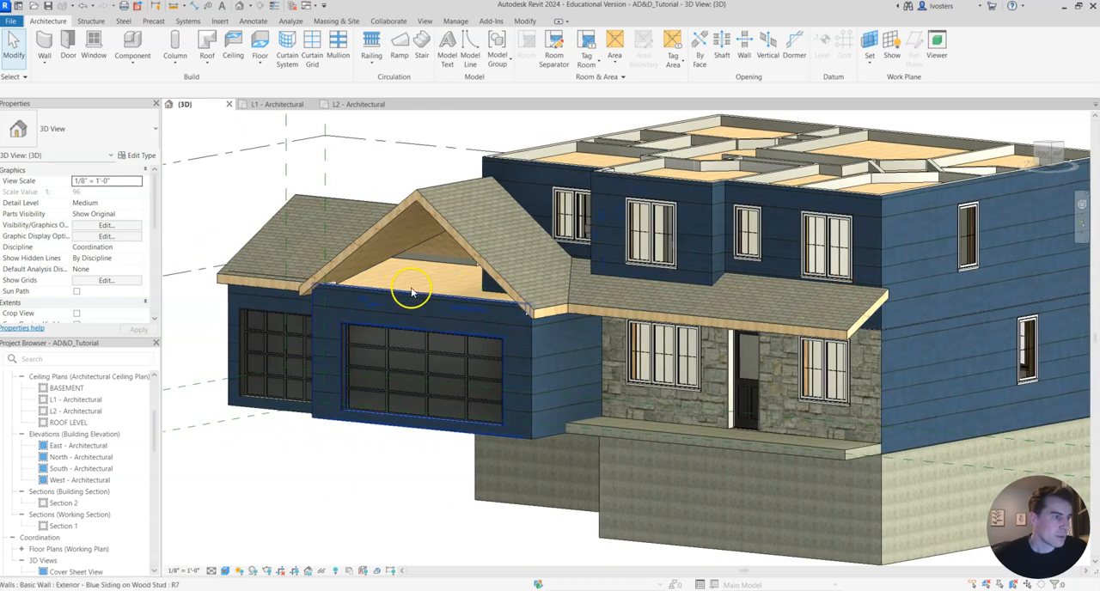
{"action": "left_click", "coordinate": [423, 300]}
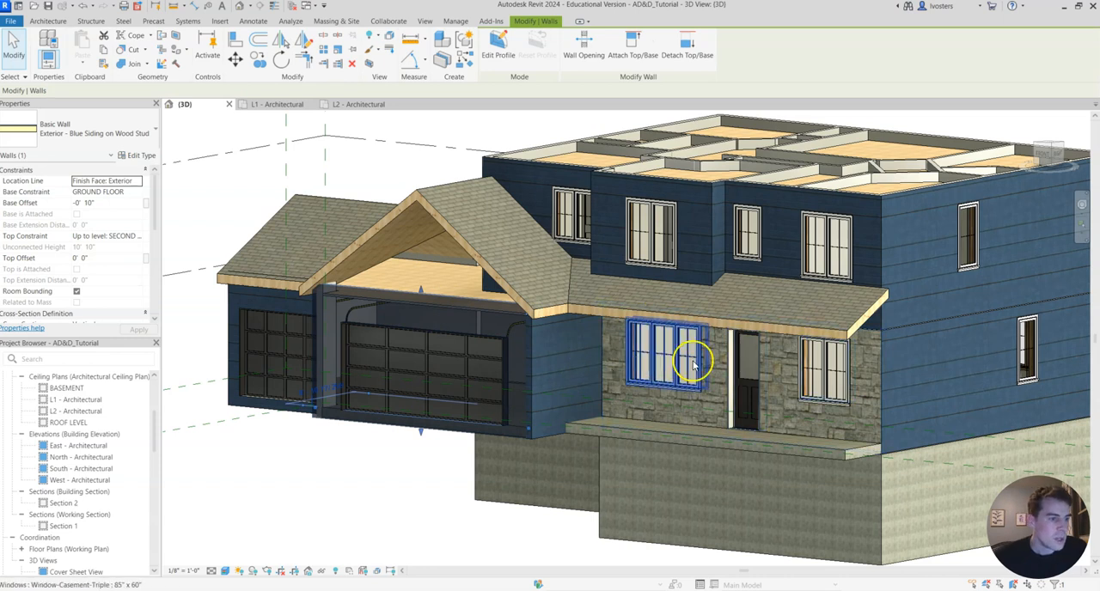
{"action": "left_click", "coordinate": [531, 345], "text": "ctrl"}
{"action": "middle_click_drag", "start_coordinate": [348, 369], "coordinate": [469, 392]}
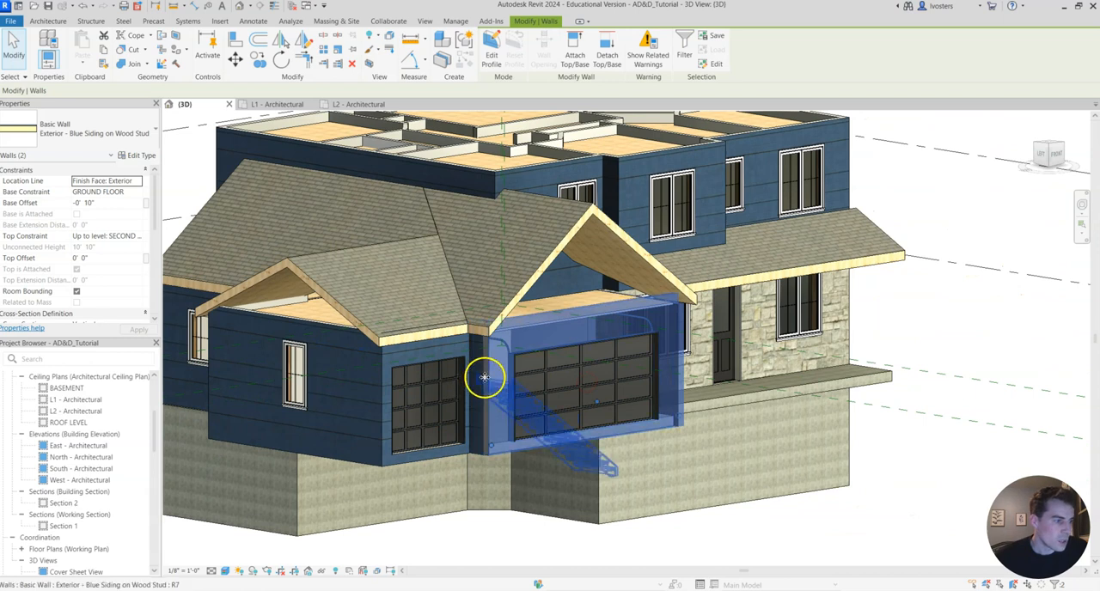
{"action": "left_click", "coordinate": [384, 384], "text": "ctrl"}
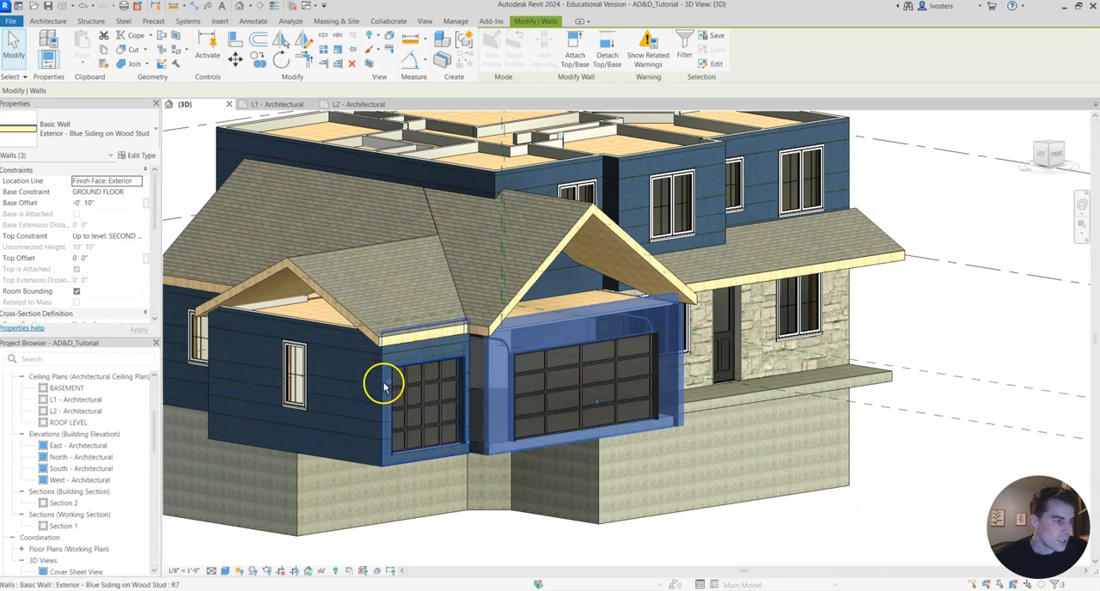
{"action": "left_click", "coordinate": [384, 392], "text": "ctrl"}
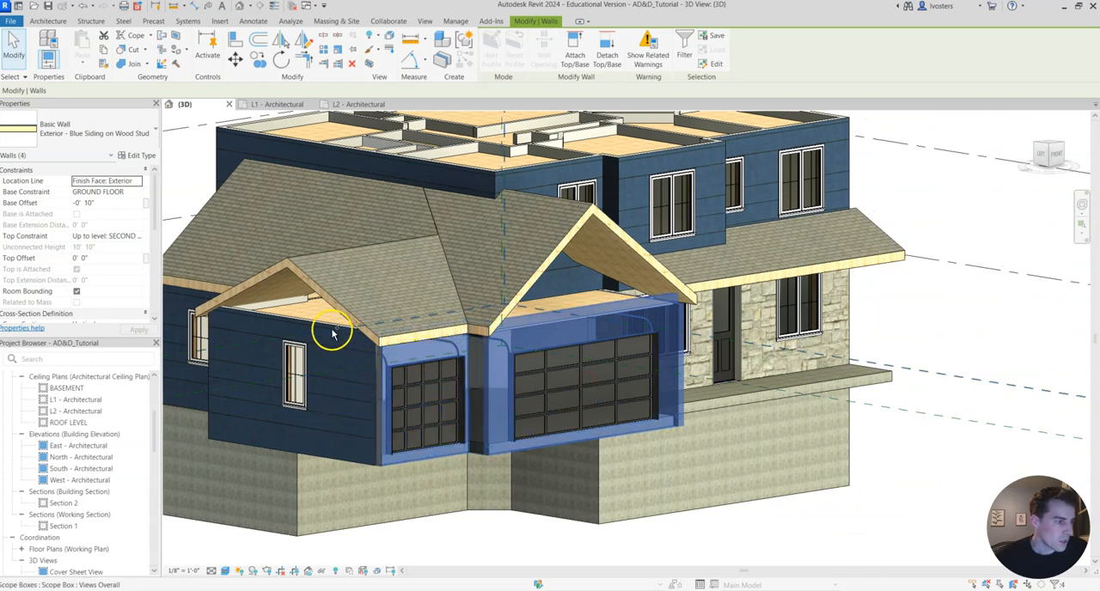
{"action": "left_click", "coordinate": [355, 462], "text": "ctrl"}
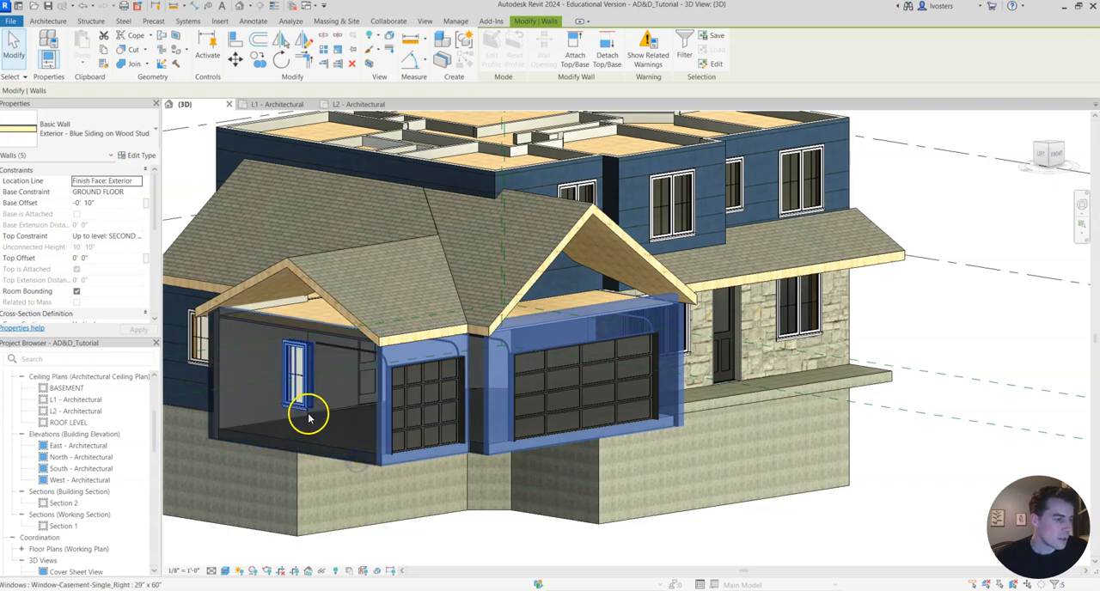
{"action": "middle_click_drag", "start_coordinate": [356, 421], "coordinate": [638, 437], "text": "shift"}
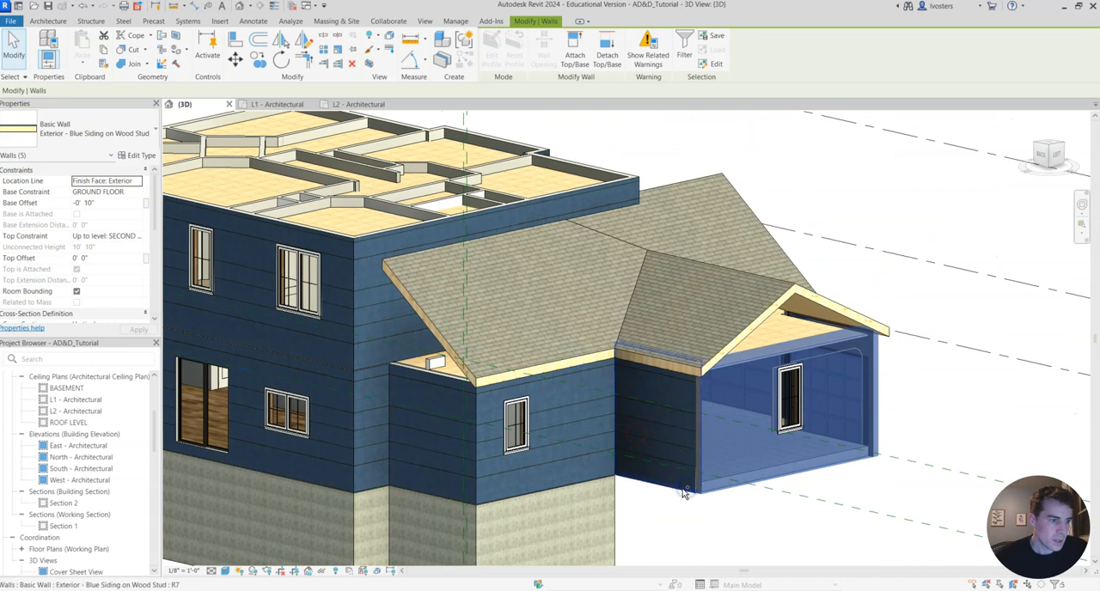
{"action": "left_click", "coordinate": [671, 444], "text": "ctrl"}
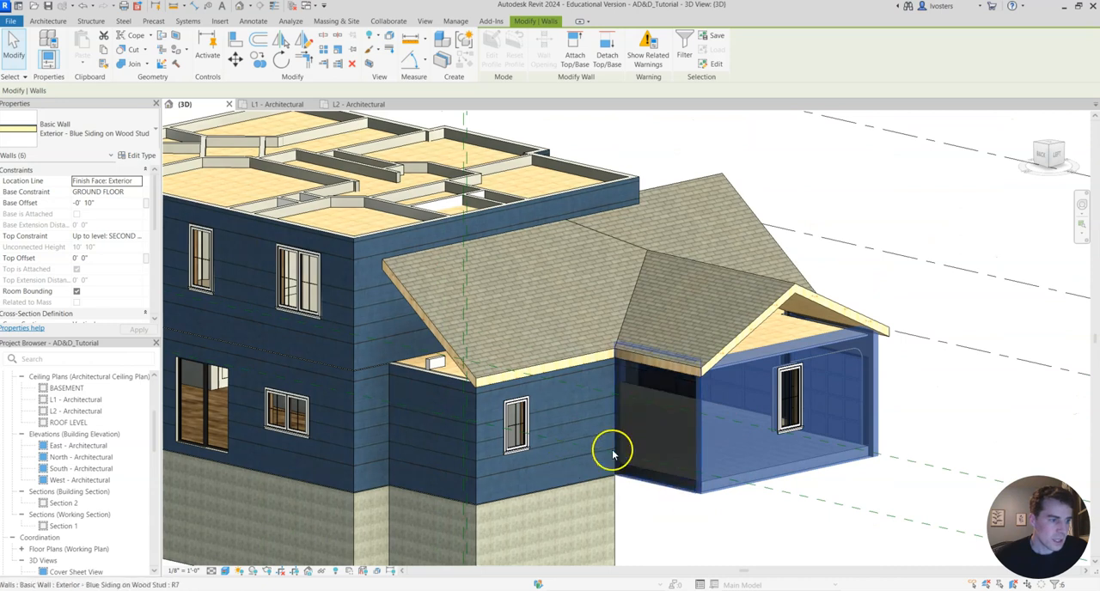
{"action": "left_click", "coordinate": [557, 486], "text": "ctrl"}
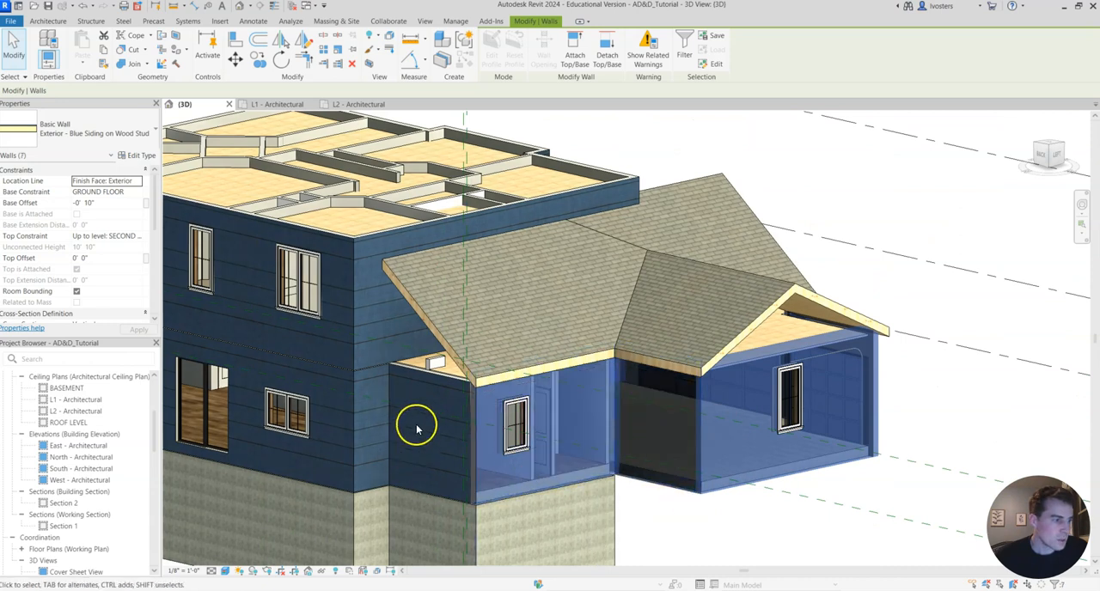
{"action": "left_click", "coordinate": [436, 383], "text": "ctrl"}
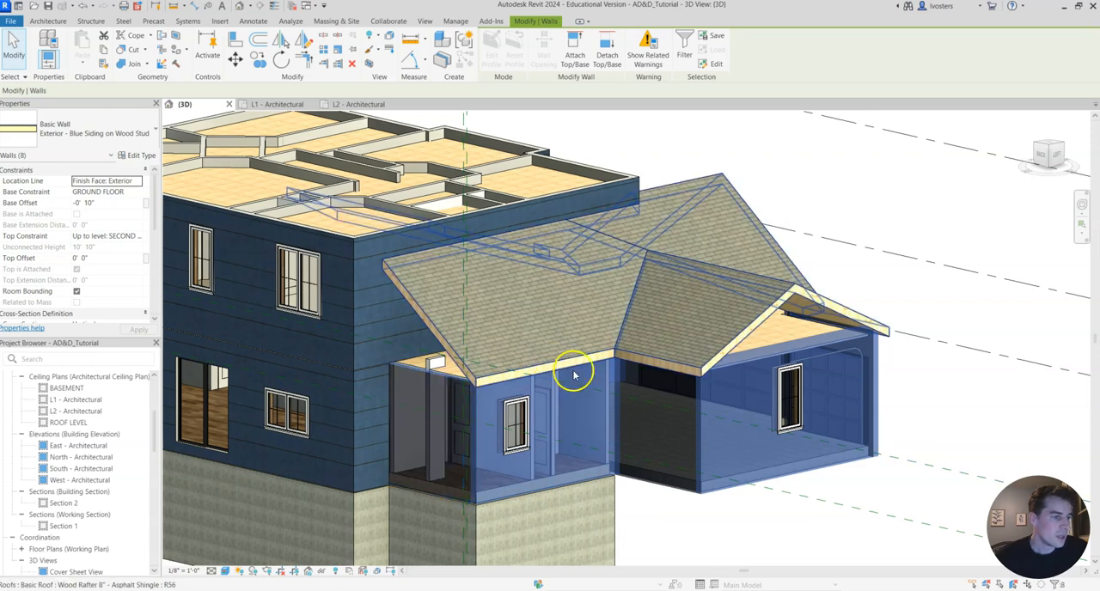
{"action": "left_click", "coordinate": [575, 54]}
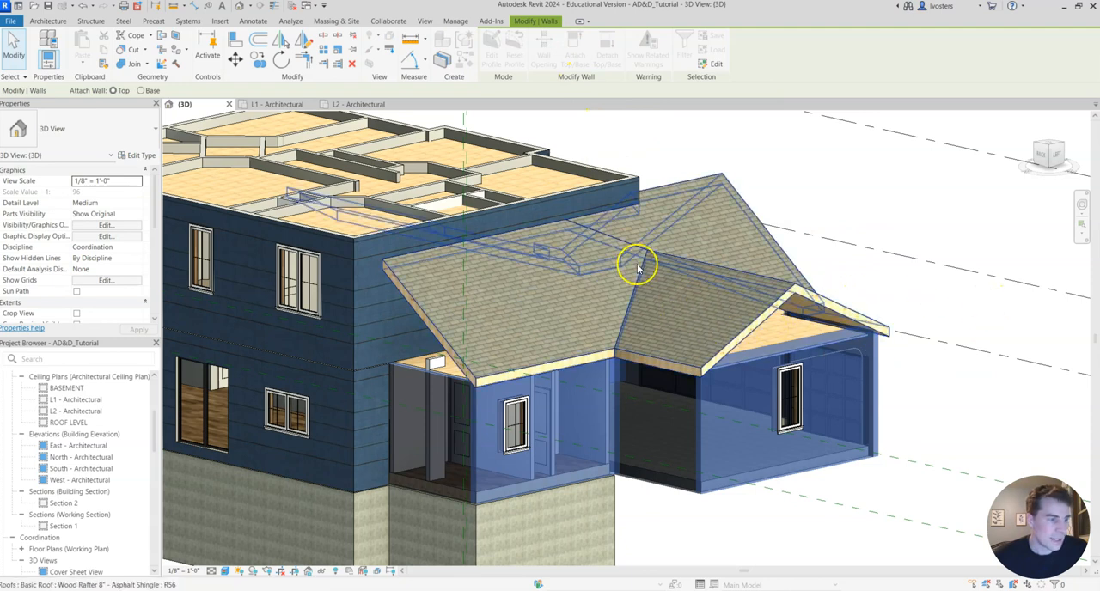
{"action": "left_click", "coordinate": [724, 273]}
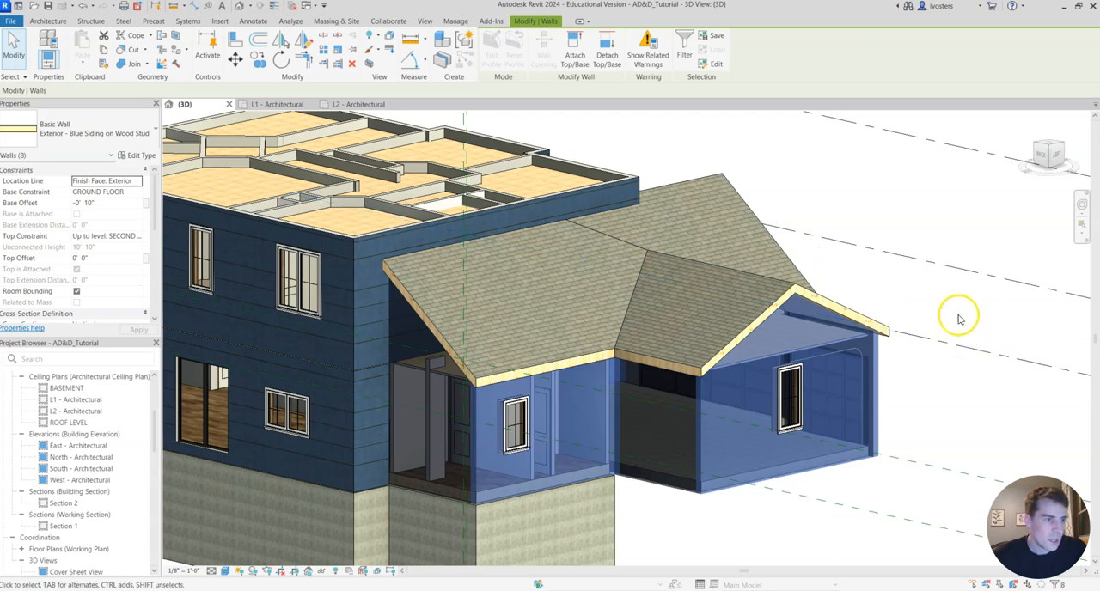
{"action": "left_click", "coordinate": [976, 298]}
Attach the top of the front stone porch wall to the lower roof and accept the warning.
{"action": "middle_click_drag", "start_coordinate": [1001, 330], "coordinate": [596, 450], "text": "shift"}
{"action": "middle_click_drag", "start_coordinate": [978, 384], "coordinate": [642, 325], "text": "shift"}
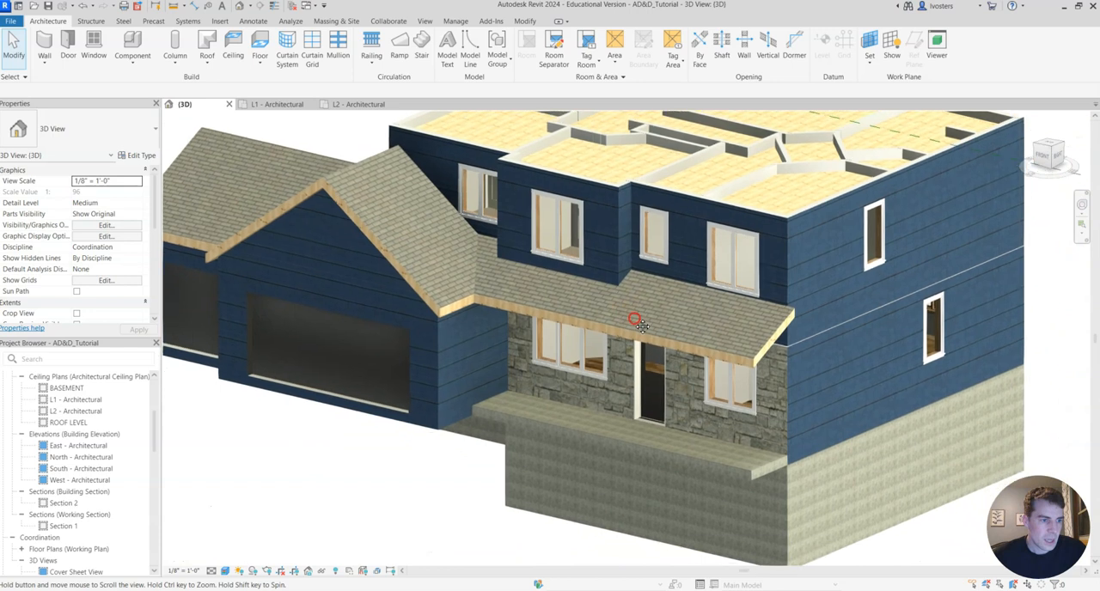
{"action": "left_click", "coordinate": [779, 375]}
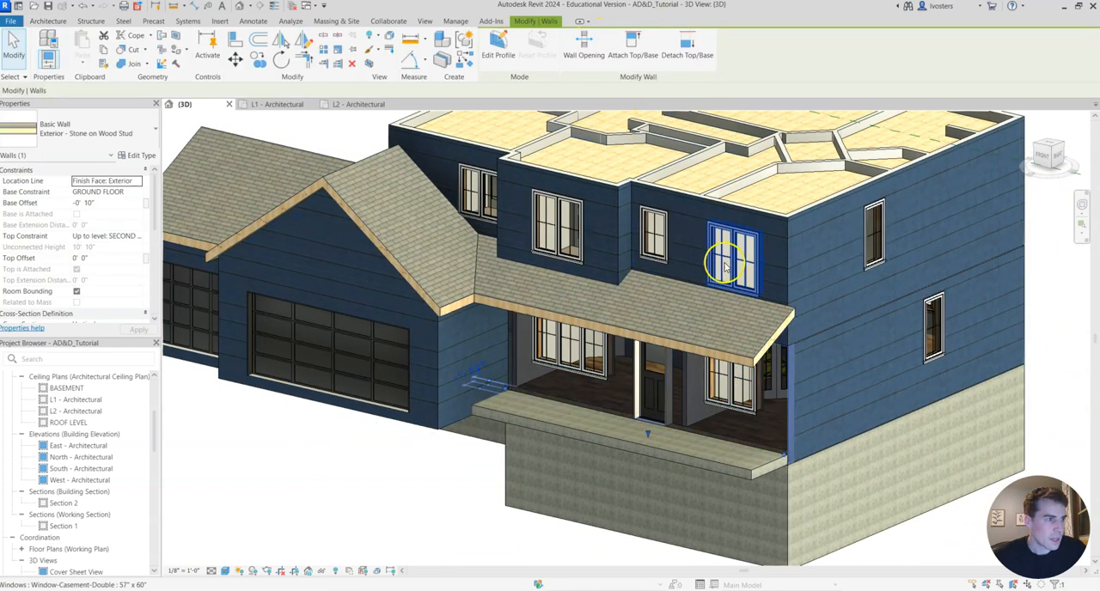
{"action": "left_click", "coordinate": [632, 47]}
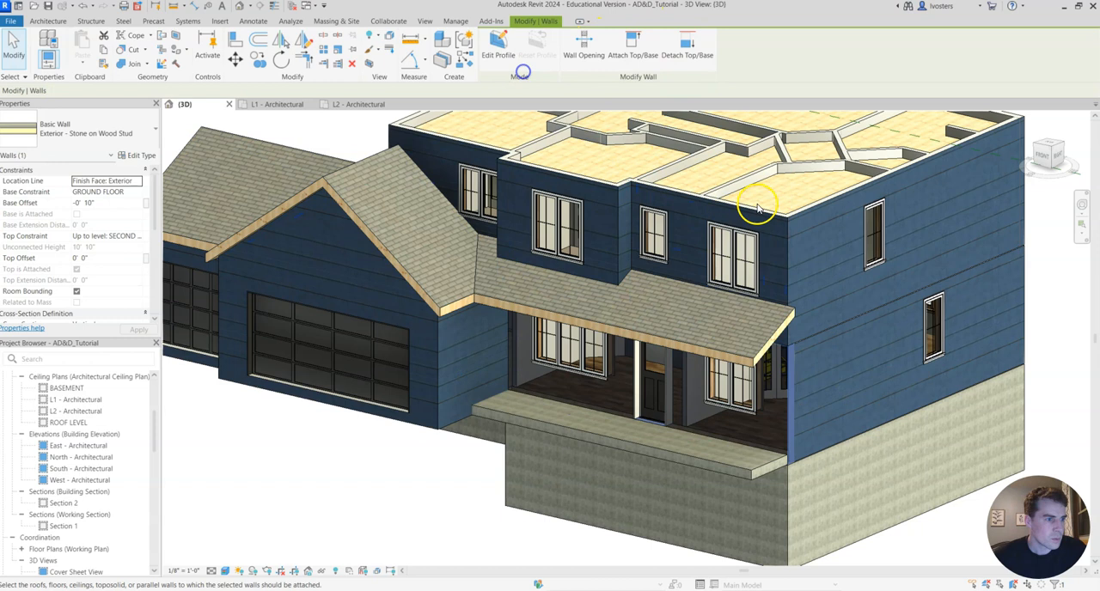
{"action": "left_click", "coordinate": [751, 355]}
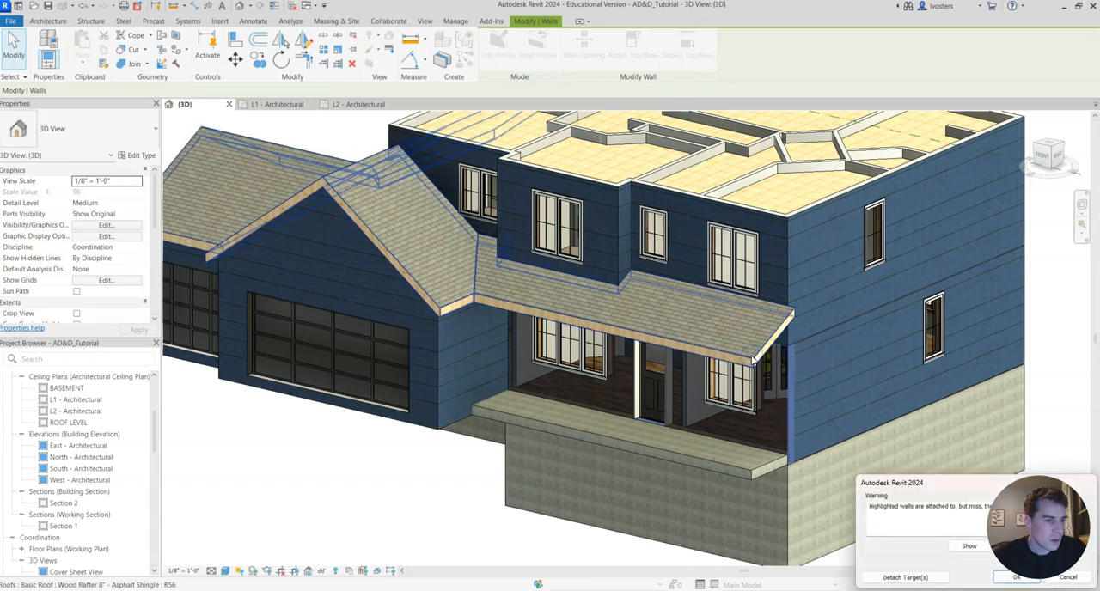
{"action": "left_click", "coordinate": [1018, 578]}
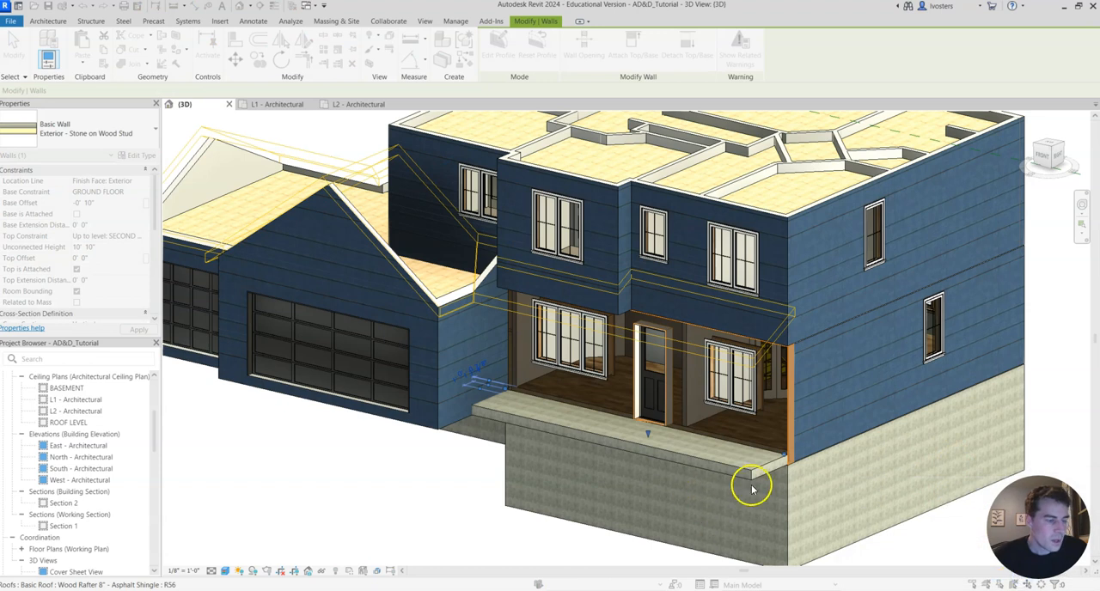
{"action": "left_click", "coordinate": [398, 464]}
Compare the attached walls and lower roof in 3D with the front reference photo, and return to Revit.
{"action": "middle_click_drag", "start_coordinate": [348, 445], "coordinate": [466, 450]}
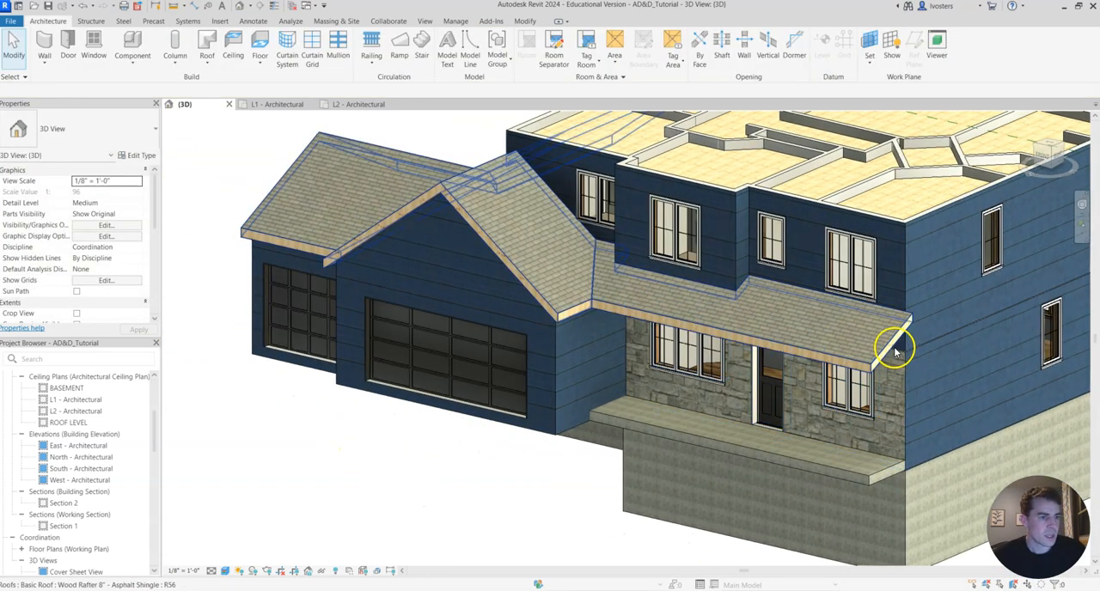
{"action": "middle_click_drag", "start_coordinate": [915, 327], "coordinate": [829, 301], "text": "shift"}
{"action": "scroll", "coordinate": [840, 319], "scroll_direction": "down", "scroll_amount": 2}
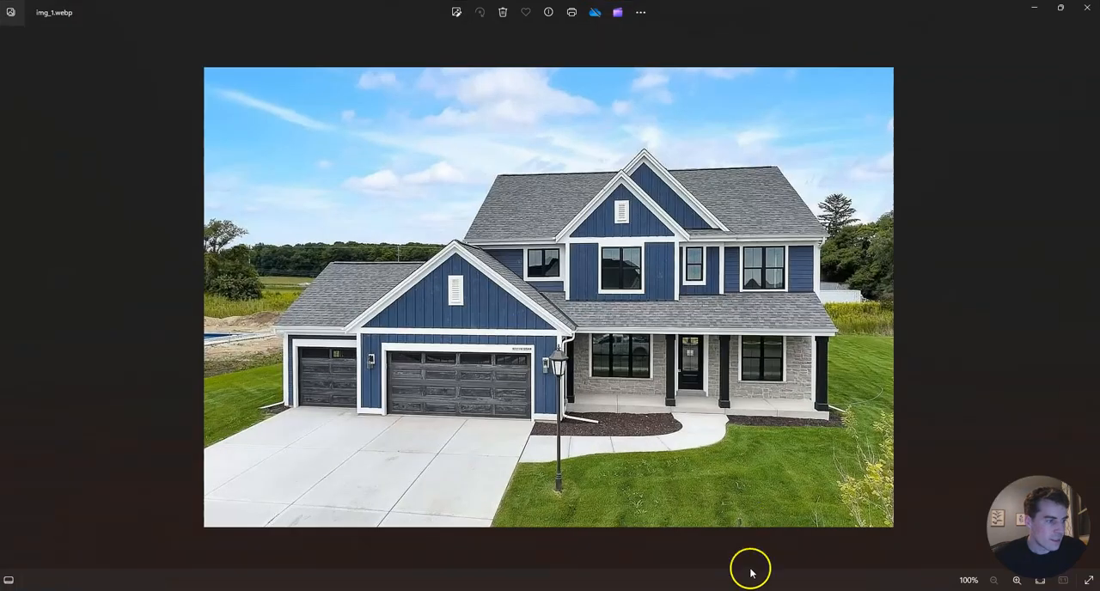
{"action": "left_click", "coordinate": [1033, 7]}
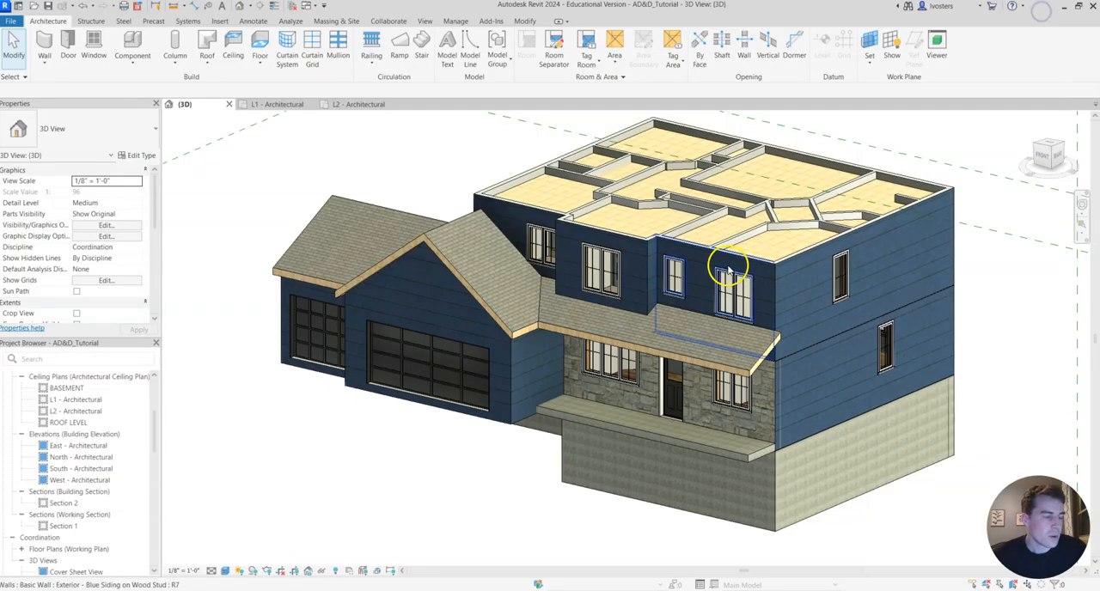
{"action": "middle_click_drag", "start_coordinate": [709, 255], "coordinate": [688, 305]}
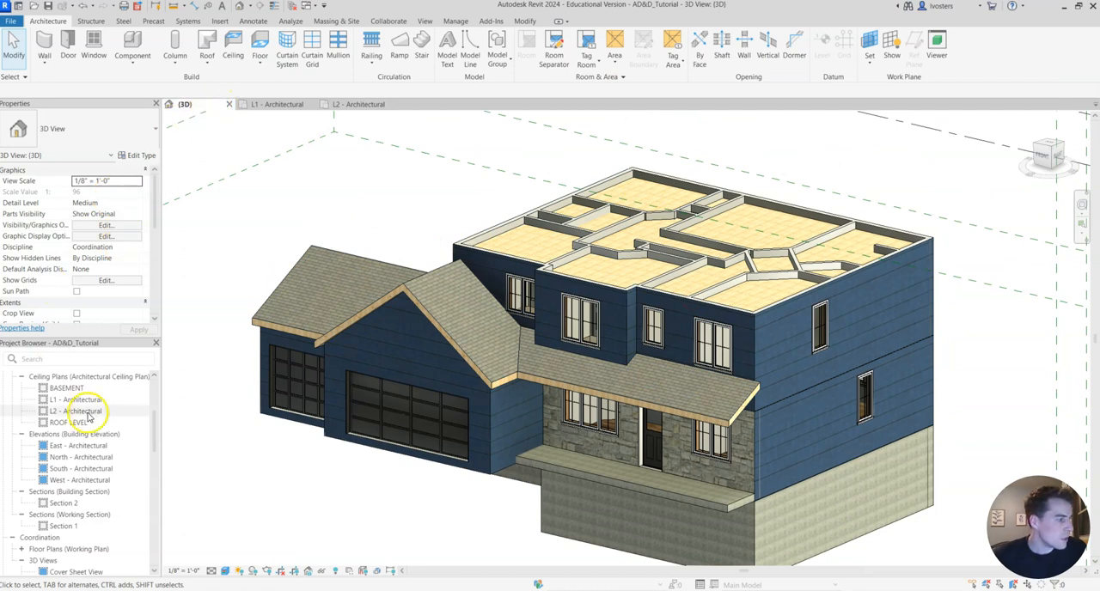
Open the ROOF LEVEL floor plan and set its underlay base level to SECOND FLOOR.
{"action": "scroll", "coordinate": [94, 427], "scroll_direction": "up", "scroll_amount": 5}
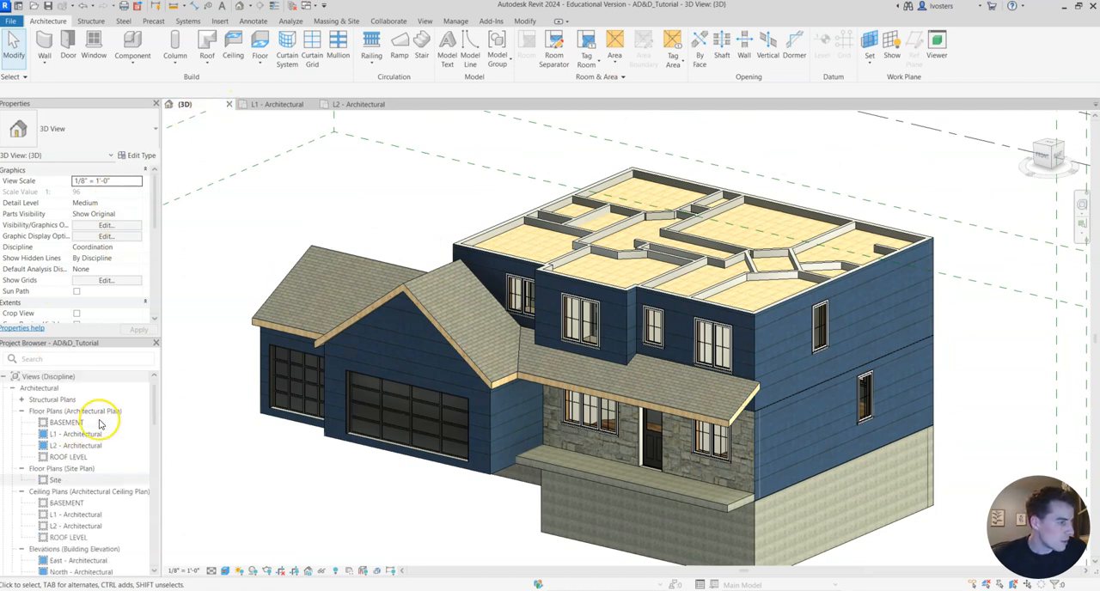
{"action": "double_click", "coordinate": [80, 458]}
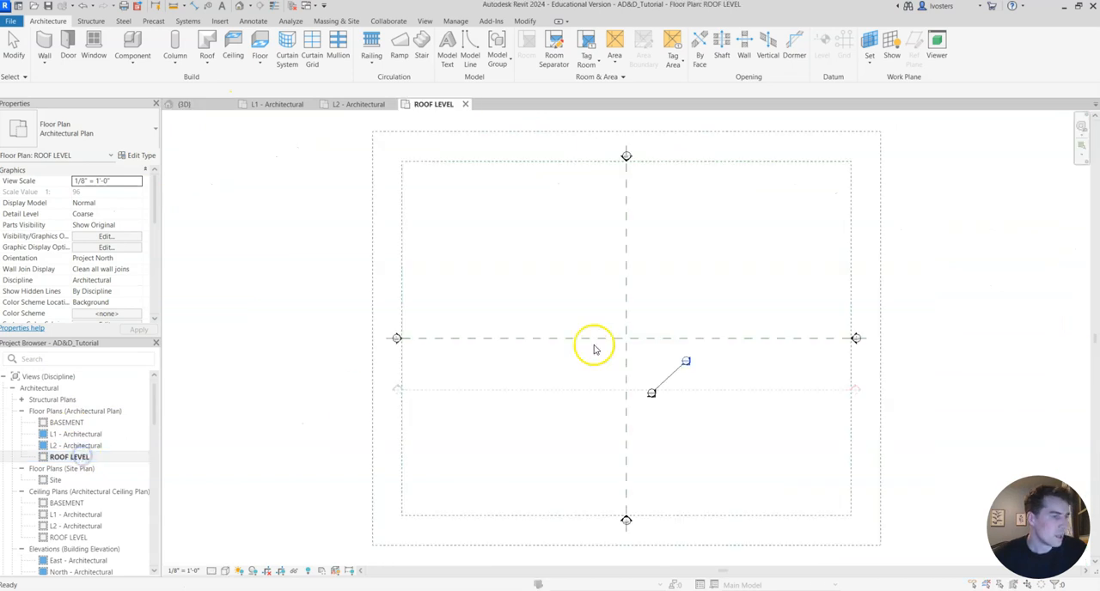
{"action": "left_click", "coordinate": [516, 282]}
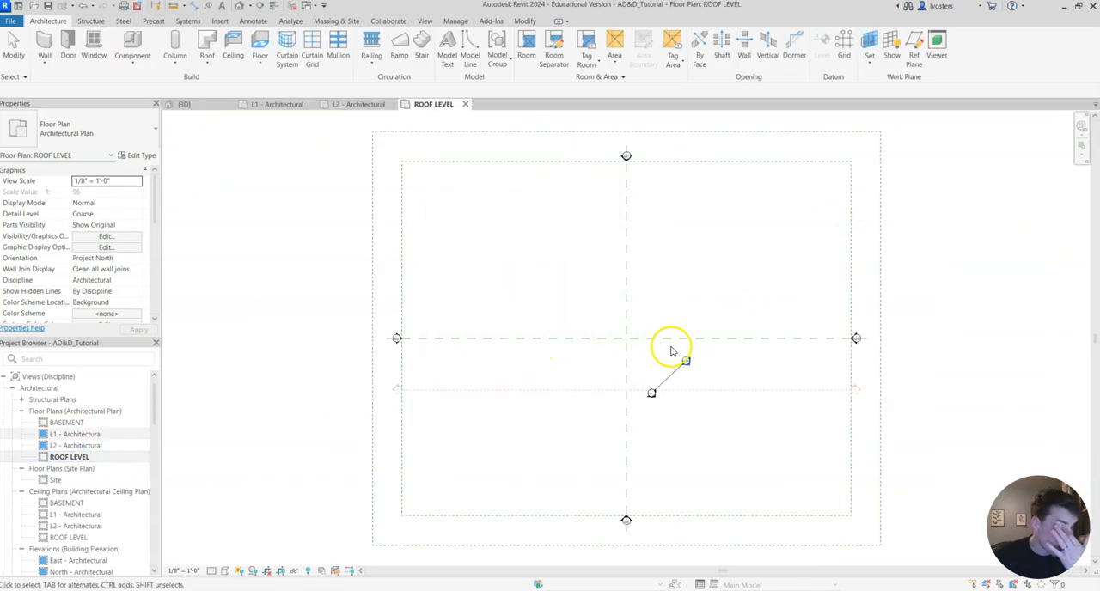
{"action": "scroll", "coordinate": [640, 335], "scroll_direction": "up", "scroll_amount": 2}
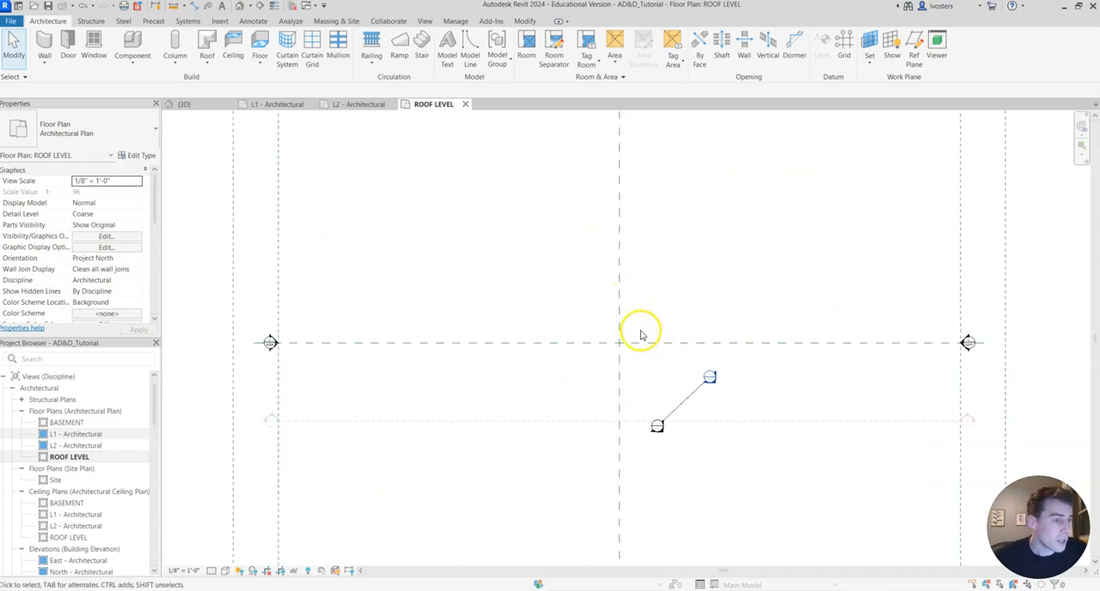
{"action": "scroll", "coordinate": [117, 239], "scroll_direction": "down", "scroll_amount": 6}
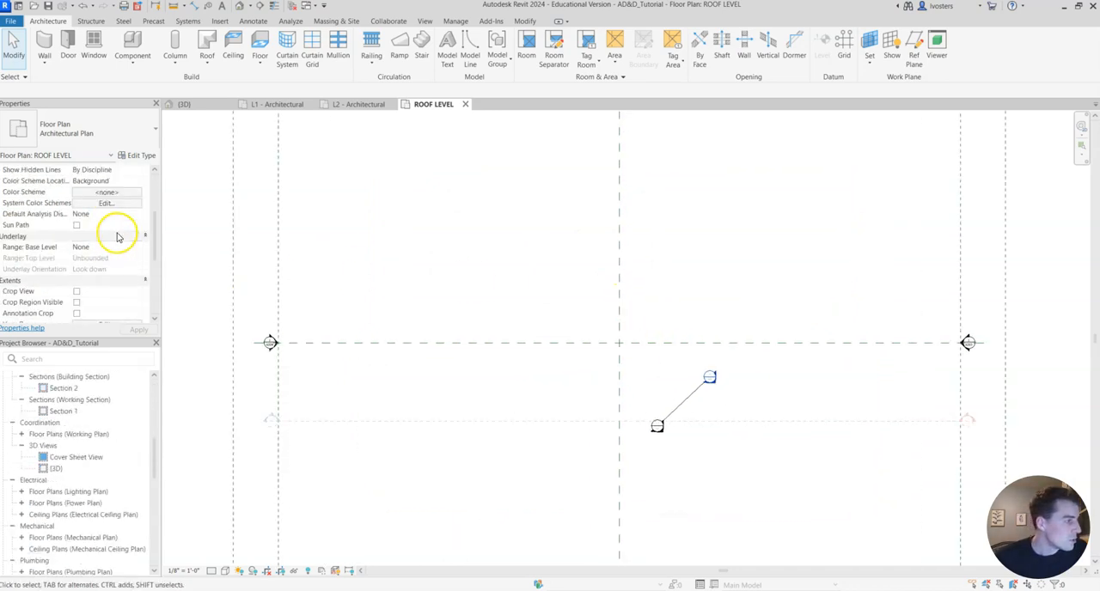
{"action": "left_click", "coordinate": [139, 214]}
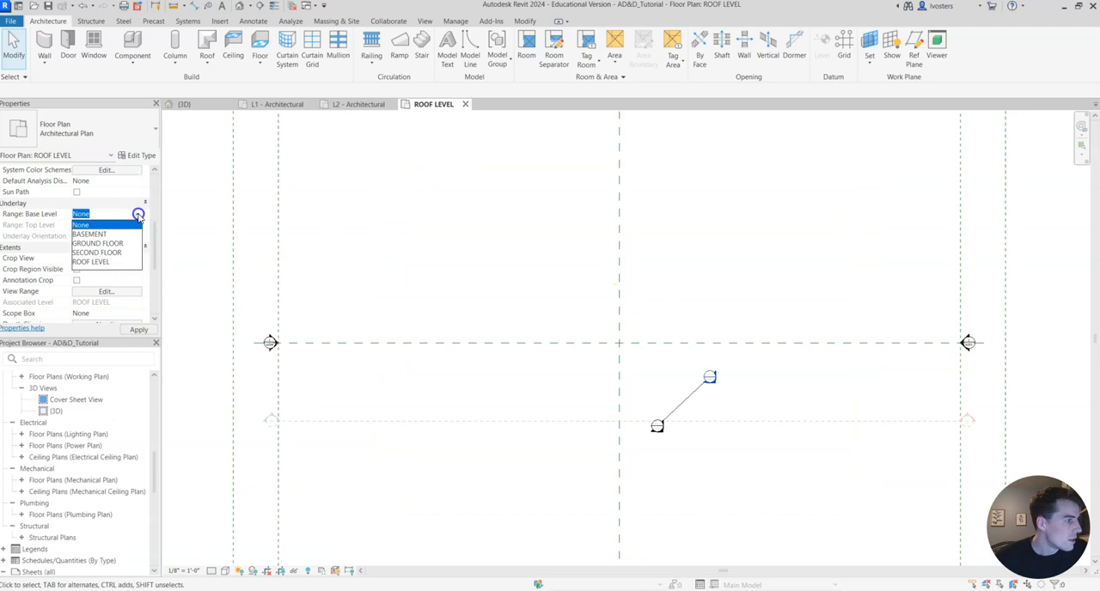
{"action": "left_click", "coordinate": [117, 254]}
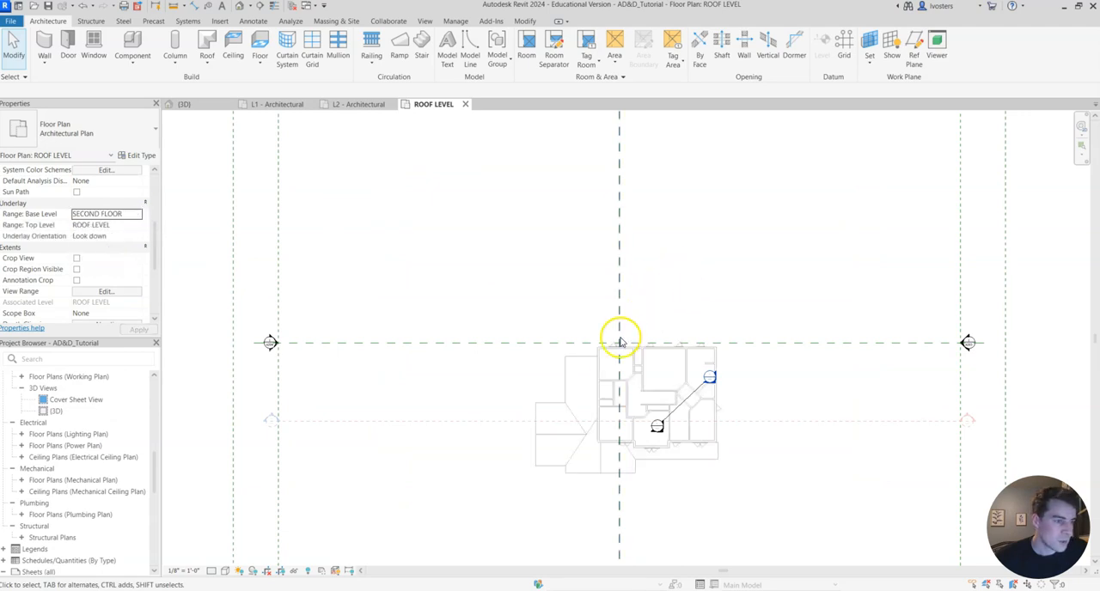
Start a roof by footprint with a 0' 9" line offset and sketch its boundary along the second floor's rear and right-side exterior walls.
{"action": "scroll", "coordinate": [662, 375], "scroll_direction": "up", "scroll_amount": 4}
{"action": "middle_click_drag", "start_coordinate": [700, 386], "coordinate": [678, 252]}
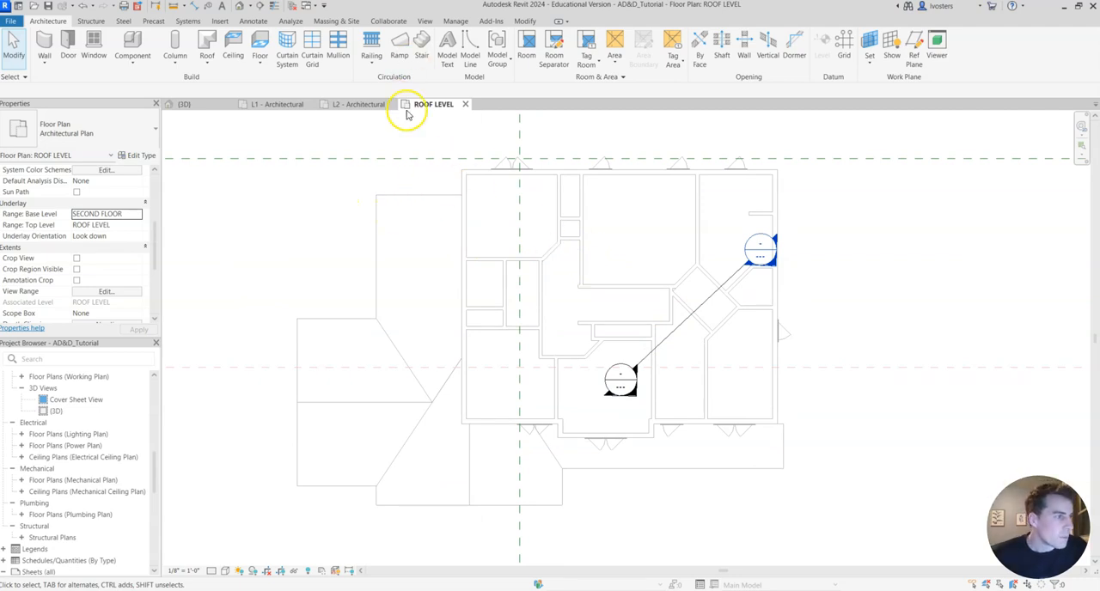
{"action": "left_click", "coordinate": [208, 47]}
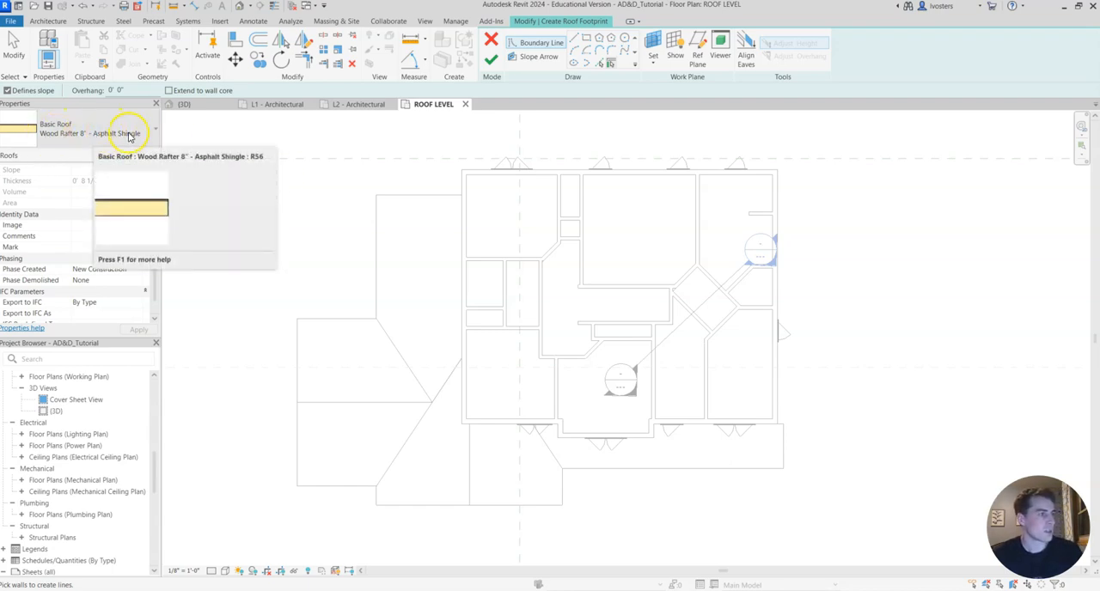
{"action": "left_click", "coordinate": [576, 42]}
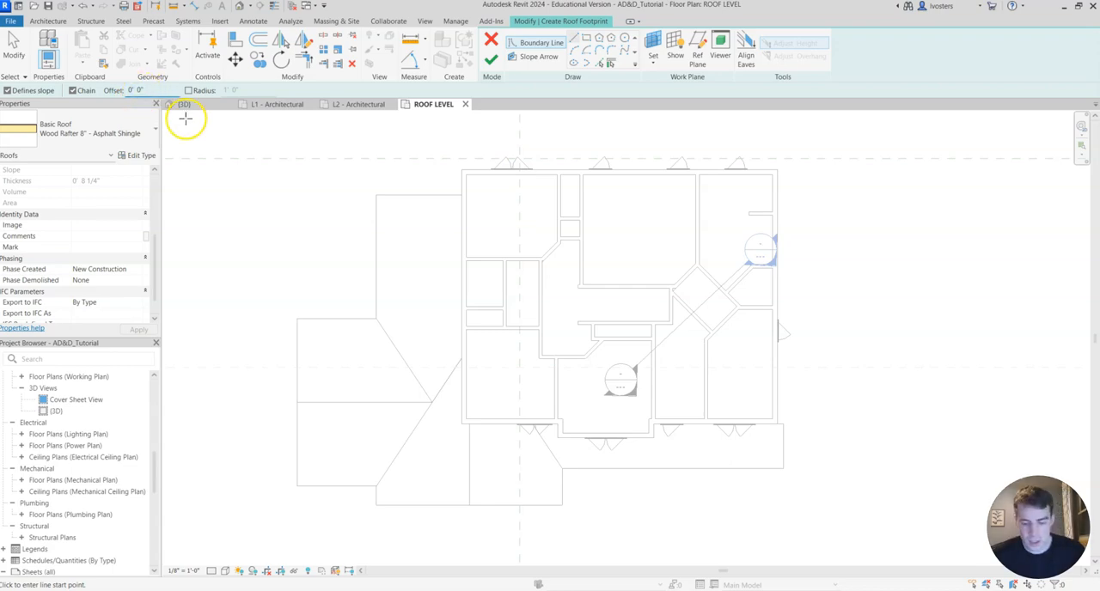
{"action": "scroll", "coordinate": [486, 168], "scroll_direction": "up", "scroll_amount": 3}
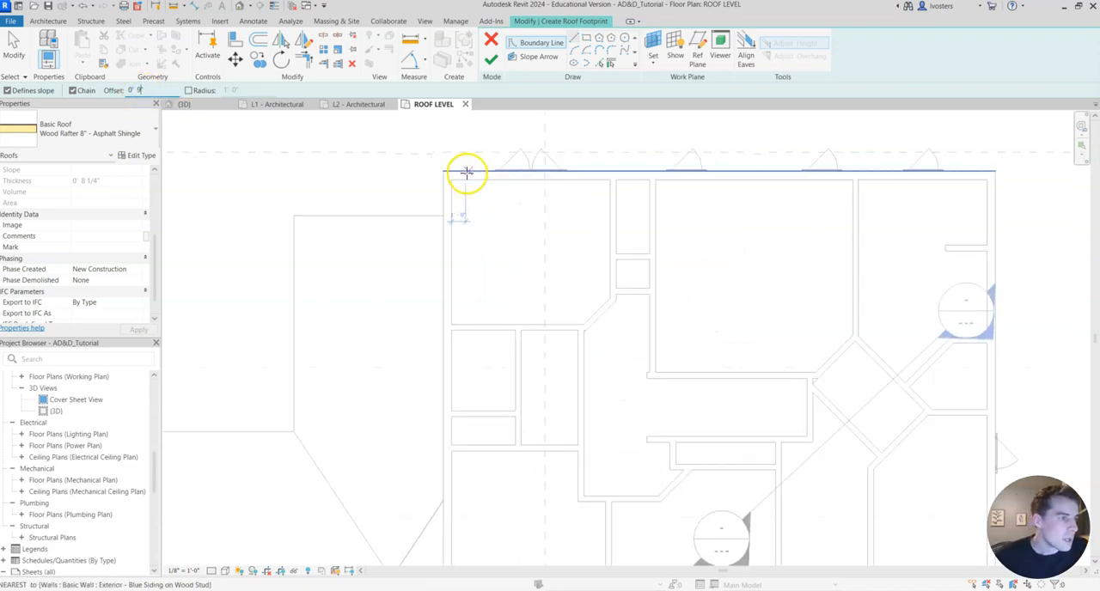
{"action": "left_click", "coordinate": [442, 171]}
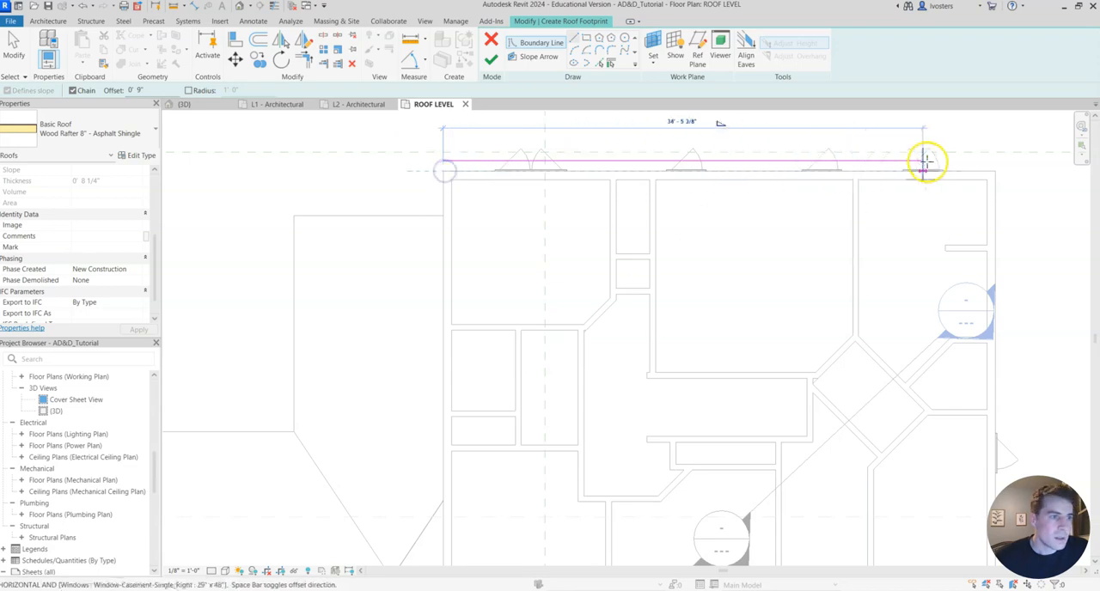
{"action": "left_click", "coordinate": [988, 171]}
{"action": "middle_click_drag", "start_coordinate": [999, 300], "coordinate": [859, 111]}
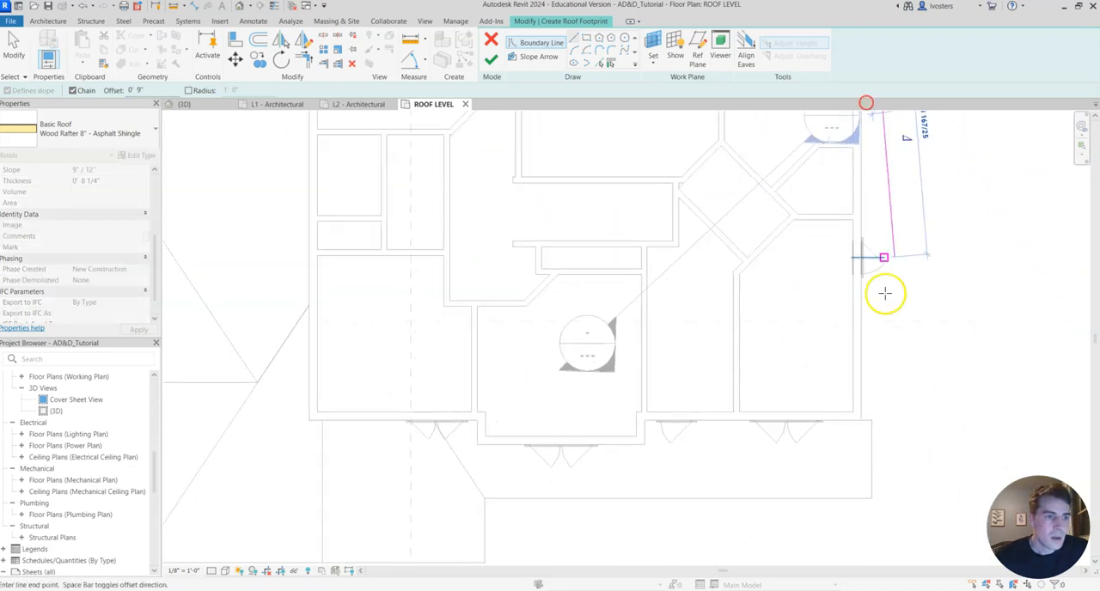
{"action": "left_click", "coordinate": [862, 419]}
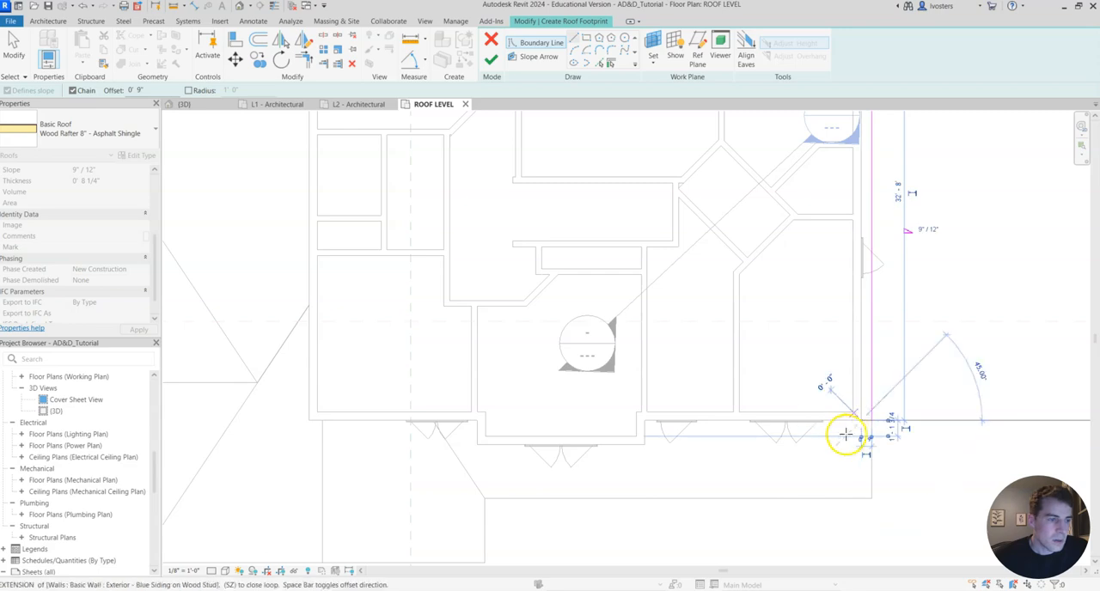
Continue the offset roof boundary along the front walls, around the projecting bay, and up the left side to the rear corner.
{"action": "left_click", "coordinate": [645, 421]}
{"action": "left_click", "coordinate": [645, 442]}
{"action": "left_click", "coordinate": [478, 447]}
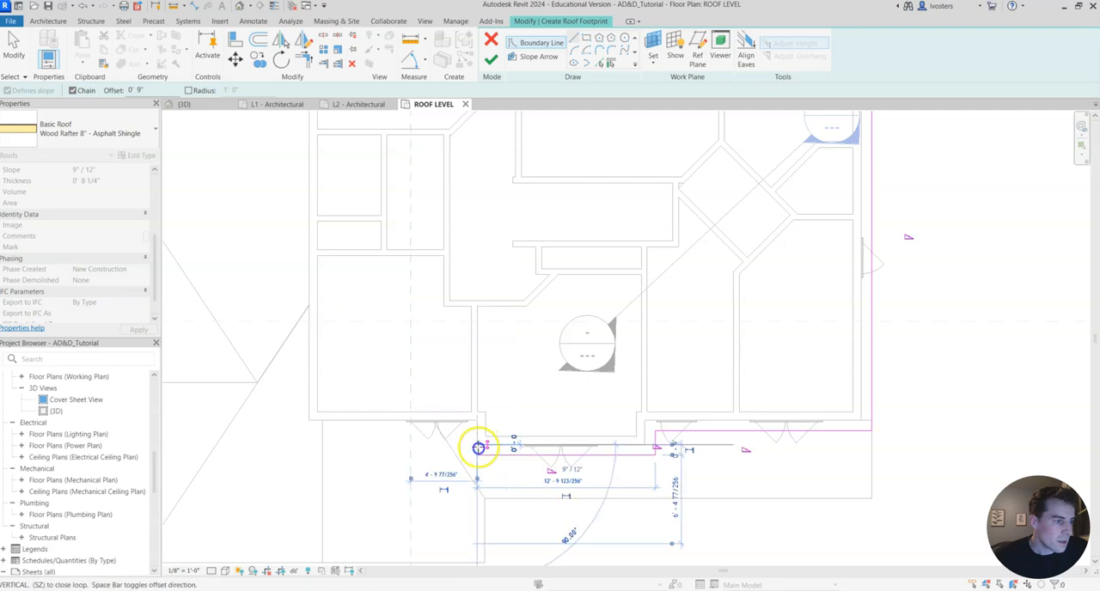
{"action": "left_click", "coordinate": [477, 421]}
{"action": "left_click", "coordinate": [309, 421]}
{"action": "middle_click_drag", "start_coordinate": [313, 196], "coordinate": [297, 450]}
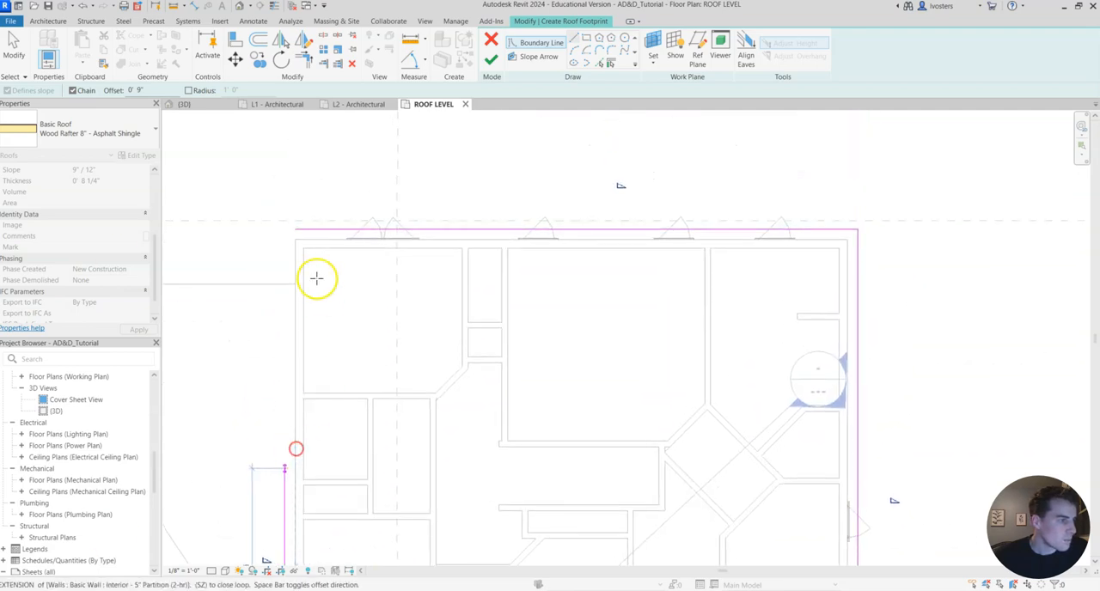
{"action": "scroll", "coordinate": [299, 241], "scroll_direction": "up", "scroll_amount": 1}
{"action": "left_click", "coordinate": [292, 196]}
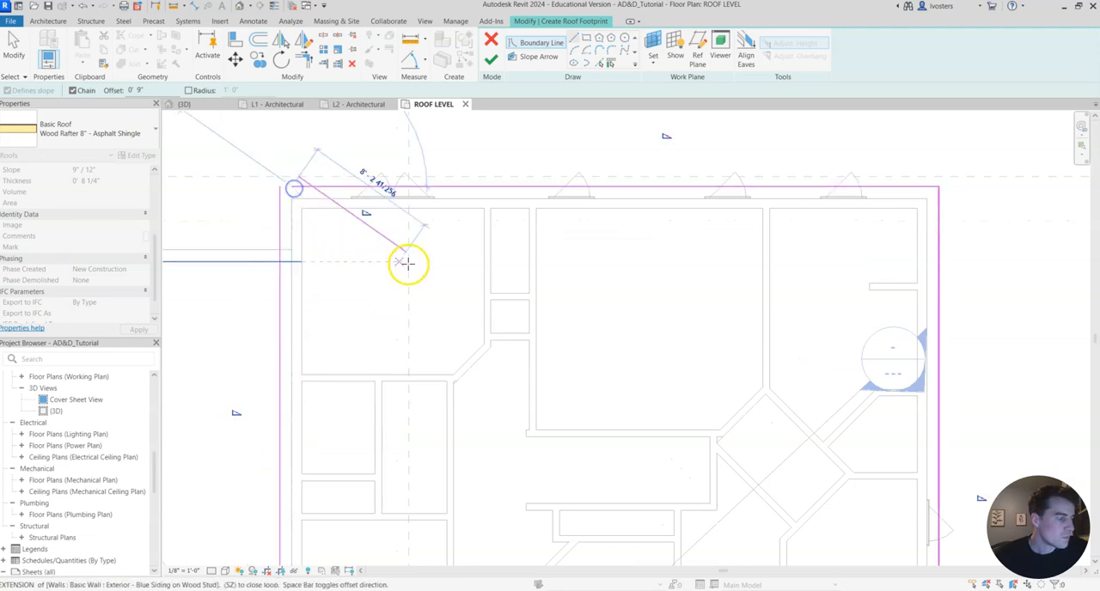
Trim the rear and left boundary lines to a closed corner and finish the upper roof sketch.
{"action": "key", "text": "Escape"}
{"action": "key", "text": "Escape"}
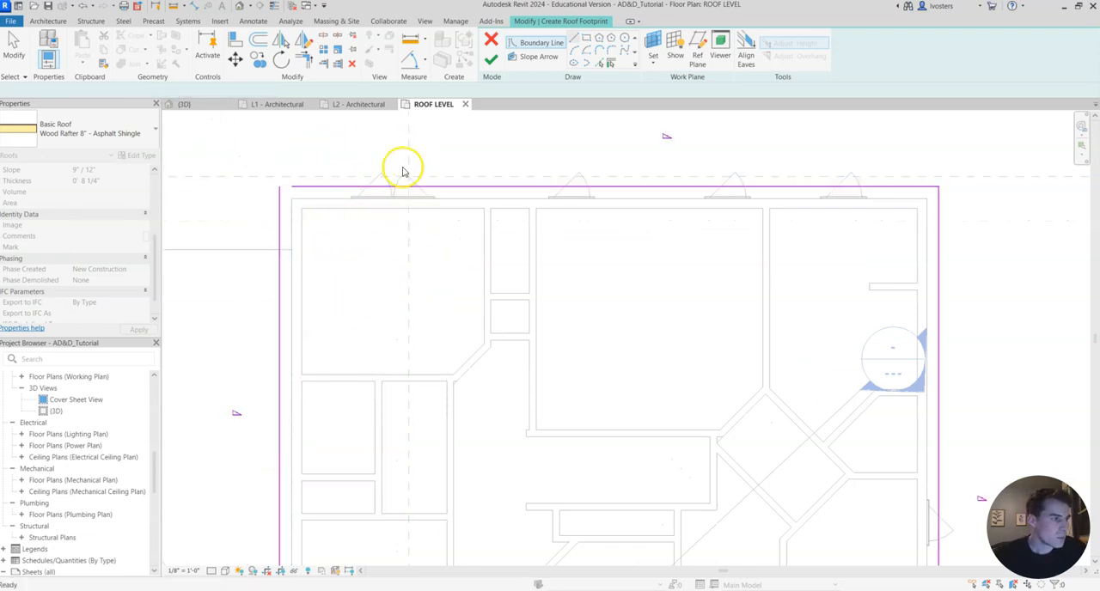
{"action": "left_click", "coordinate": [304, 59]}
{"action": "left_click", "coordinate": [295, 187]}
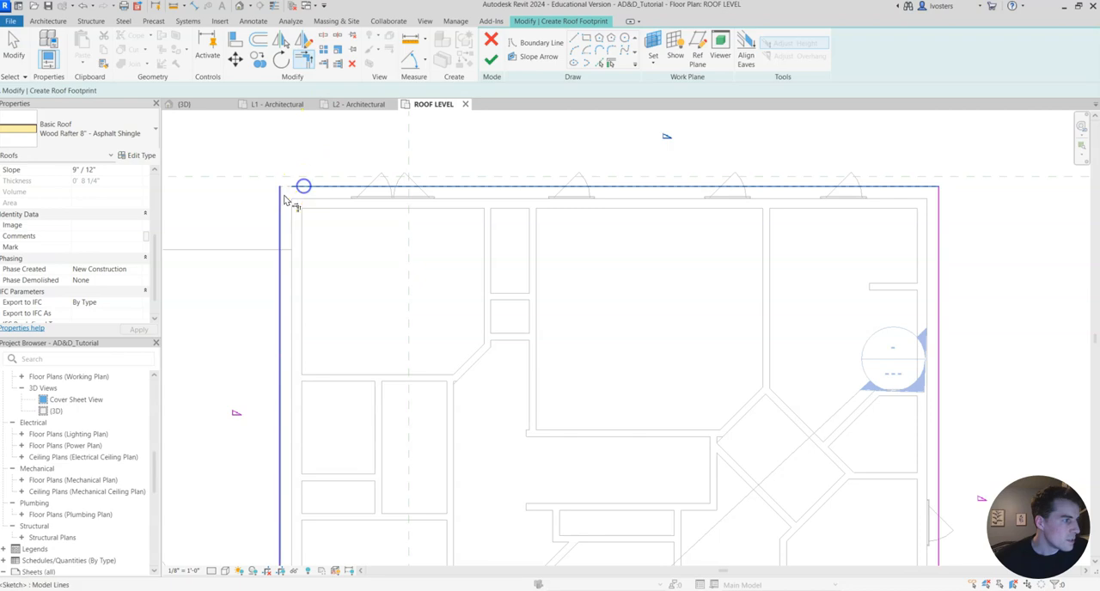
{"action": "scroll", "coordinate": [598, 292], "scroll_direction": "down", "scroll_amount": 3}
{"action": "scroll", "coordinate": [656, 360], "scroll_direction": "up", "scroll_amount": 4}
{"action": "scroll", "coordinate": [543, 299], "scroll_direction": "down", "scroll_amount": 2}
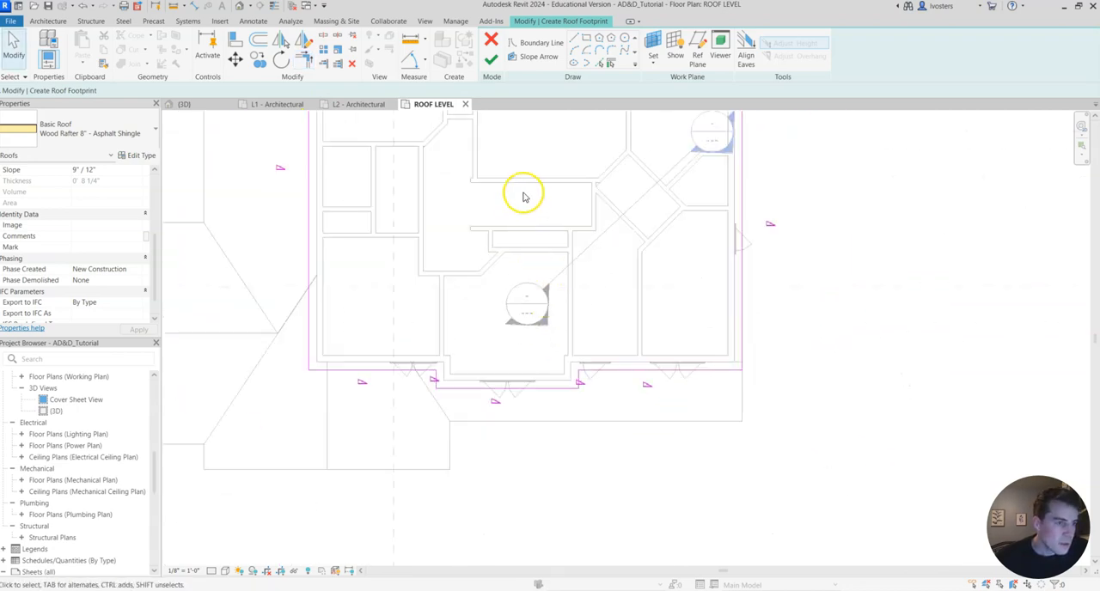
{"action": "scroll", "coordinate": [593, 341], "scroll_direction": "down", "scroll_amount": 3}
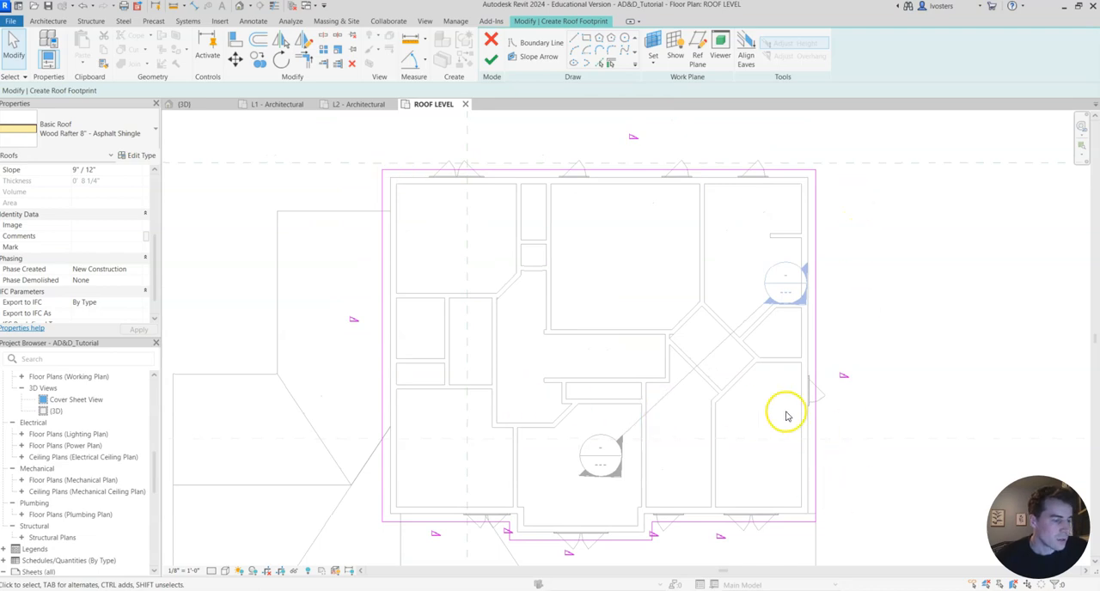
{"action": "left_click", "coordinate": [491, 58]}
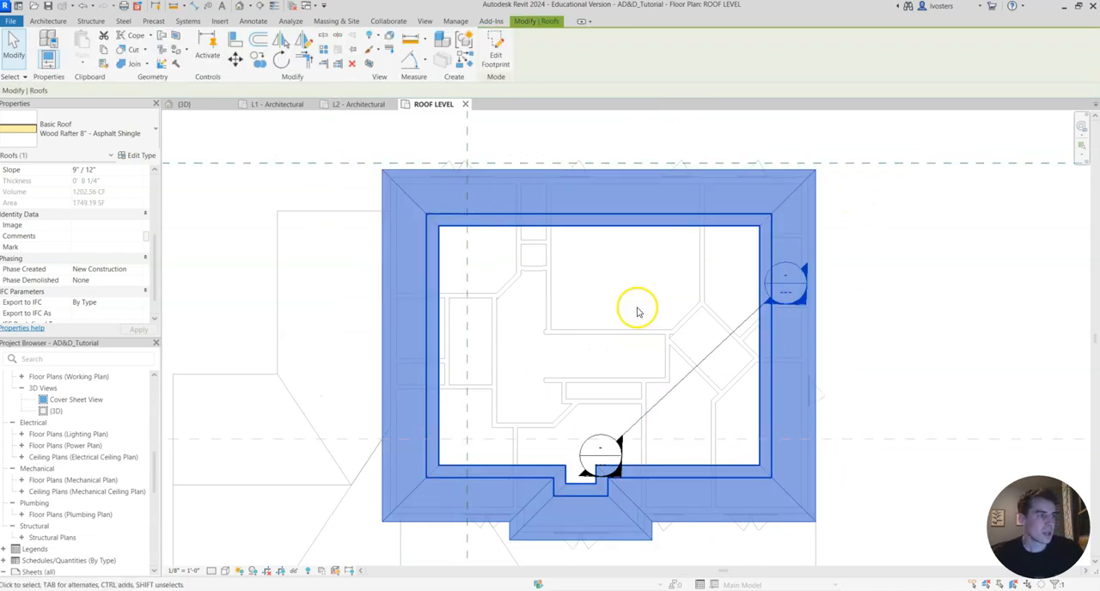
Compare the upper roof in 3D with the front reference photo, and return to Revit.
{"action": "left_click", "coordinate": [969, 294]}
{"action": "left_click", "coordinate": [204, 106]}
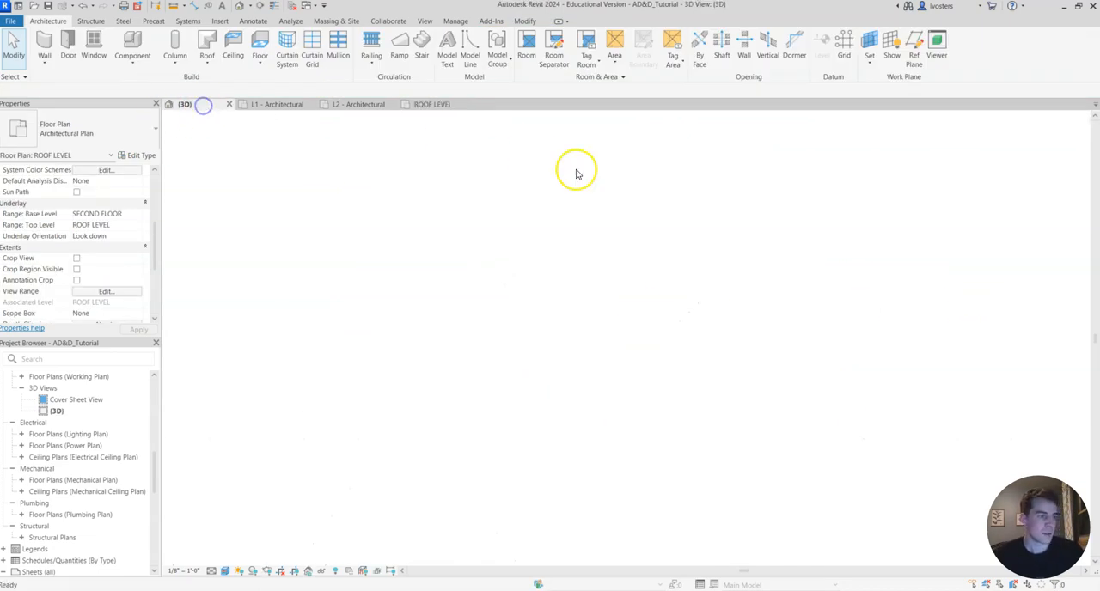
{"action": "middle_click_drag", "start_coordinate": [802, 296], "coordinate": [693, 297]}
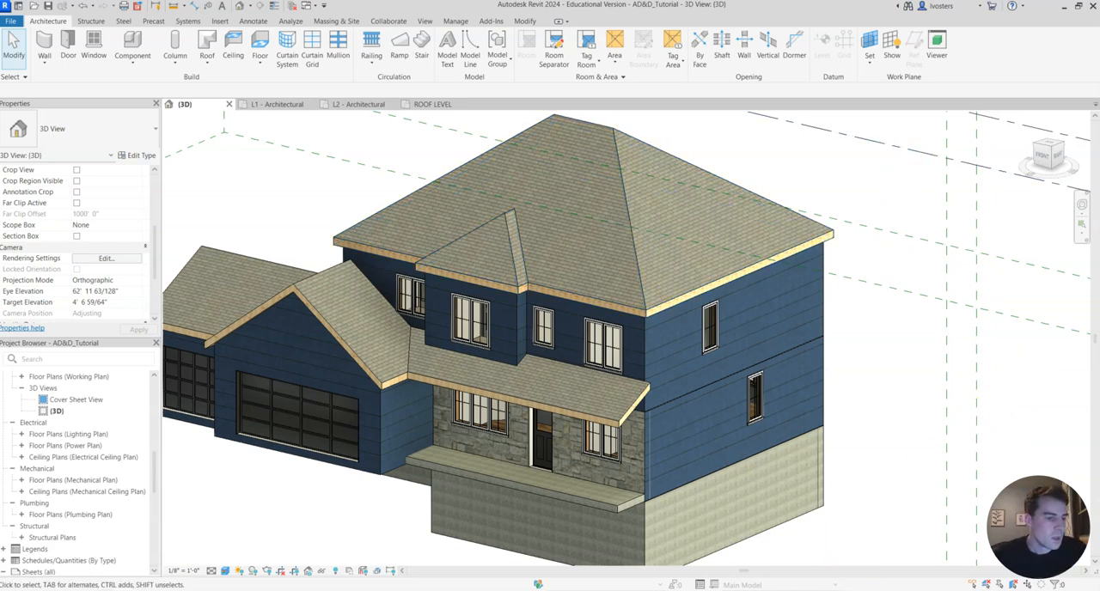
{"action": "left_click", "coordinate": [611, 590]}
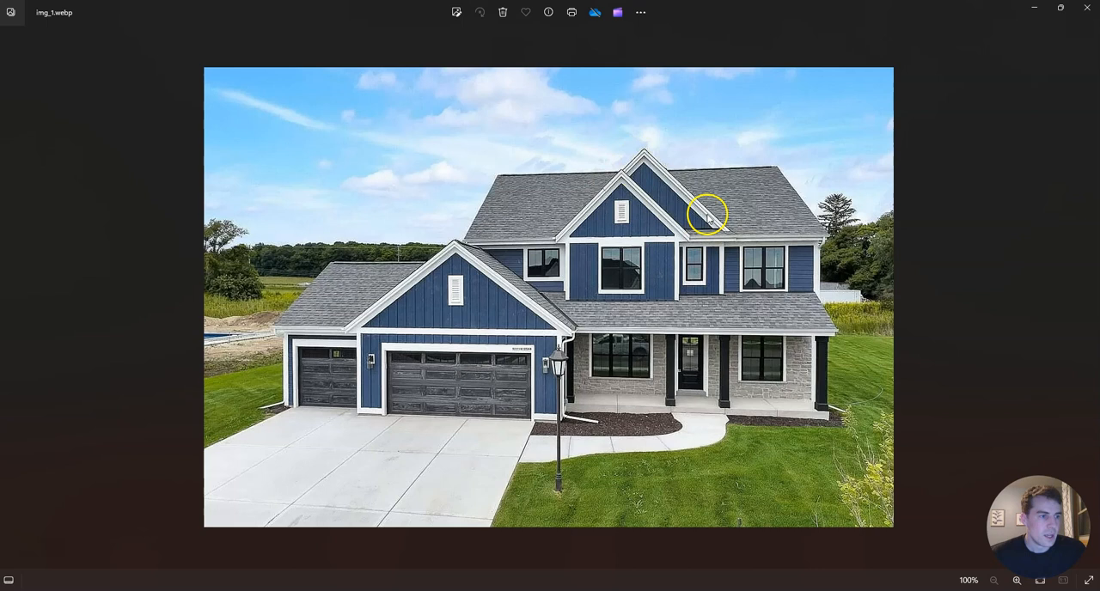
{"action": "left_click", "coordinate": [1037, 7]}
{"action": "middle_click_drag", "start_coordinate": [491, 269], "coordinate": [609, 255], "text": "shift"}
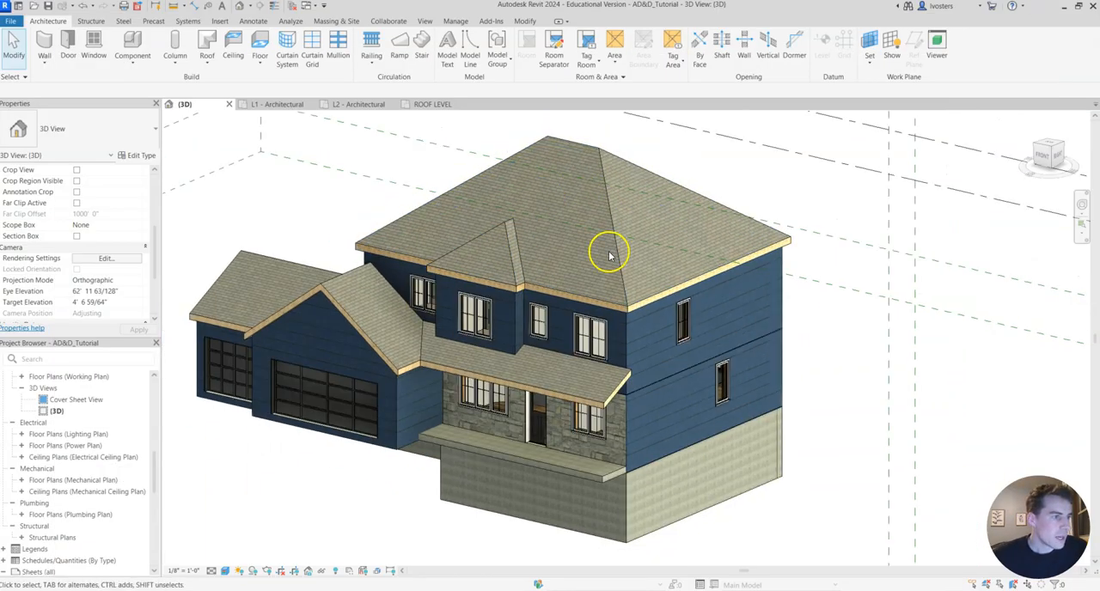
Edit the upper roof's footprint so the left, right and front bay edges no longer define slope, and show the roof in 3D.
{"action": "left_click", "coordinate": [611, 252]}
{"action": "left_click", "coordinate": [498, 50]}
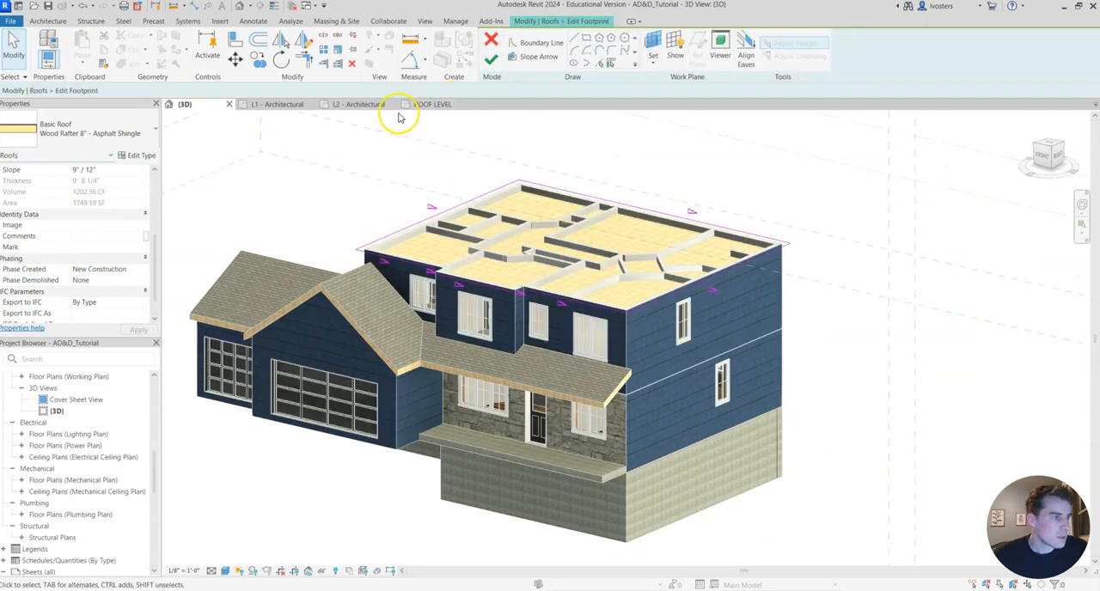
{"action": "left_click", "coordinate": [427, 104]}
{"action": "scroll", "coordinate": [624, 287], "scroll_direction": "down", "scroll_amount": 2}
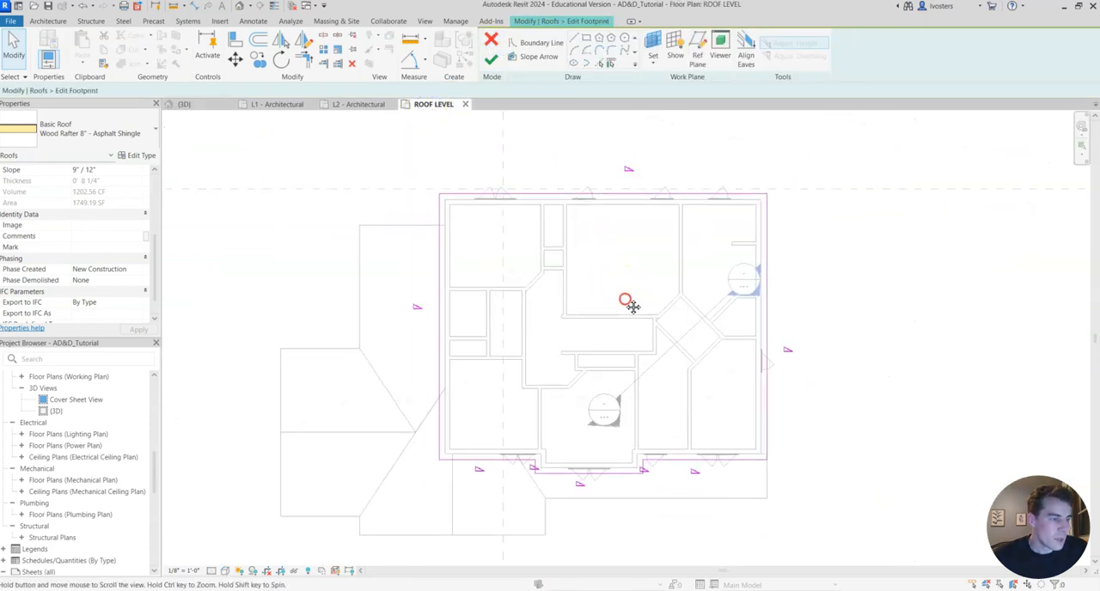
{"action": "middle_click_drag", "start_coordinate": [632, 306], "coordinate": [599, 278]}
{"action": "left_click", "coordinate": [734, 307]}
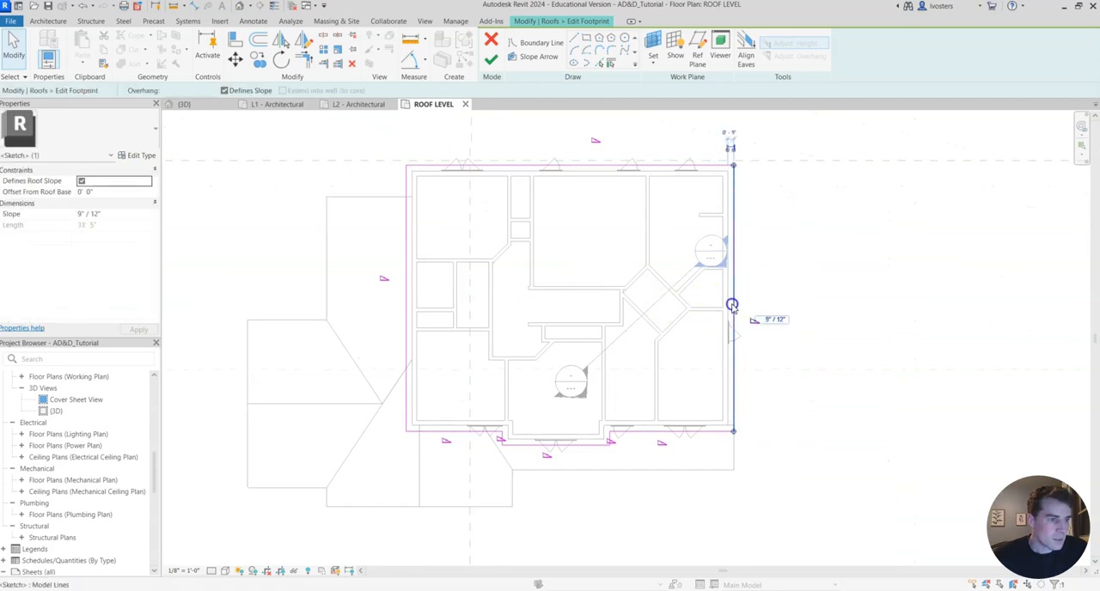
{"action": "left_click", "coordinate": [410, 304], "text": "ctrl"}
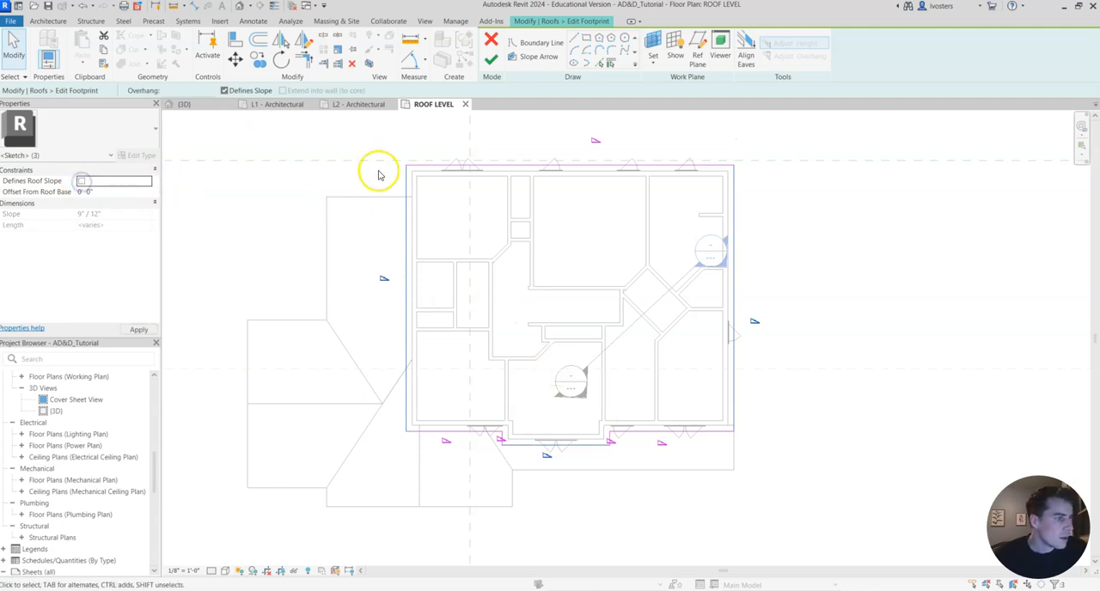
{"action": "left_click", "coordinate": [490, 59]}
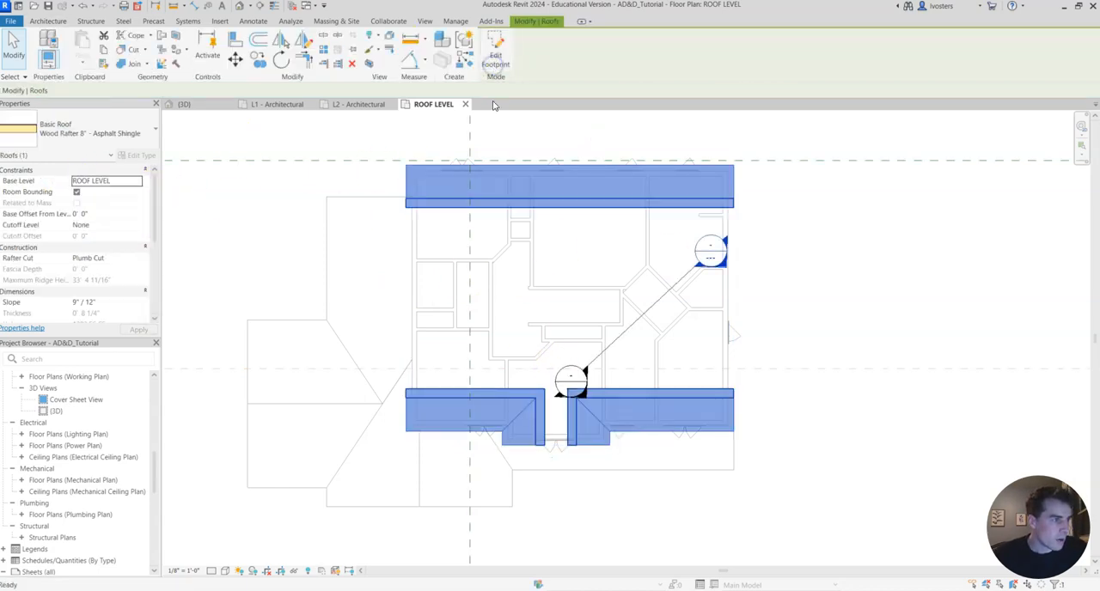
{"action": "left_click", "coordinate": [194, 104]}
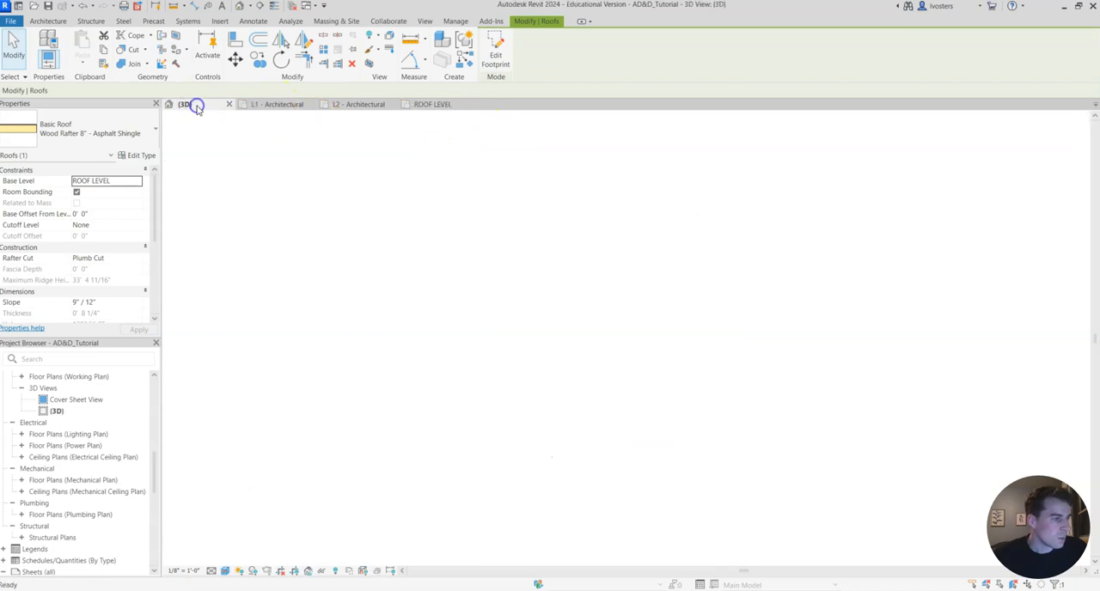
{"action": "left_click", "coordinate": [842, 313]}
{"action": "middle_click_drag", "start_coordinate": [800, 347], "coordinate": [862, 376]}
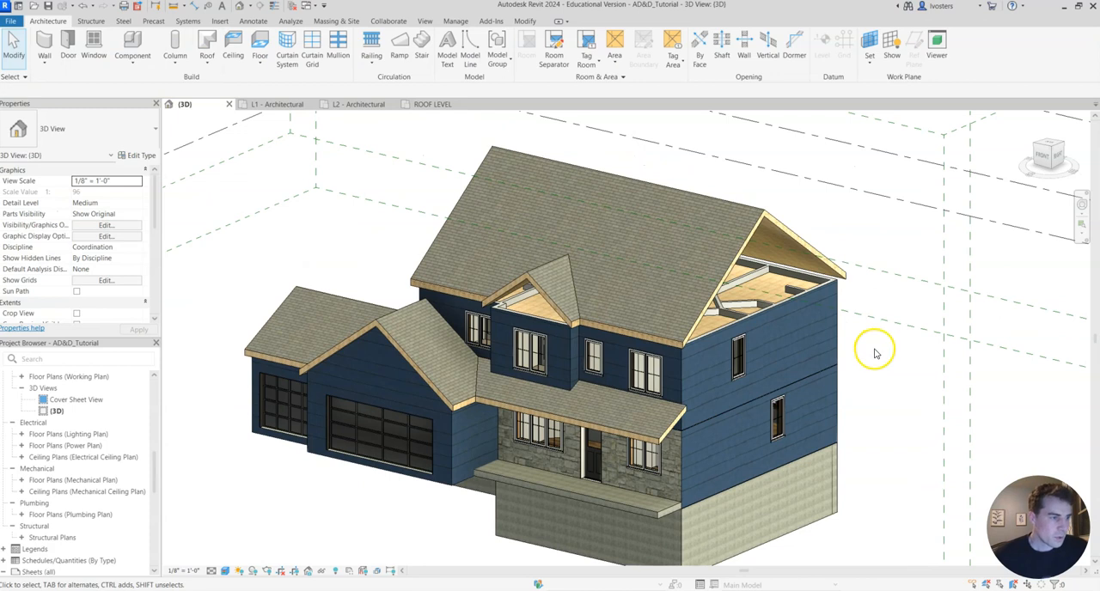
Select the second-floor exterior walls around the whole house, including the front bay walls, and attach their tops to the upper roof.
{"action": "scroll", "coordinate": [859, 372], "scroll_direction": "down", "scroll_amount": 2}
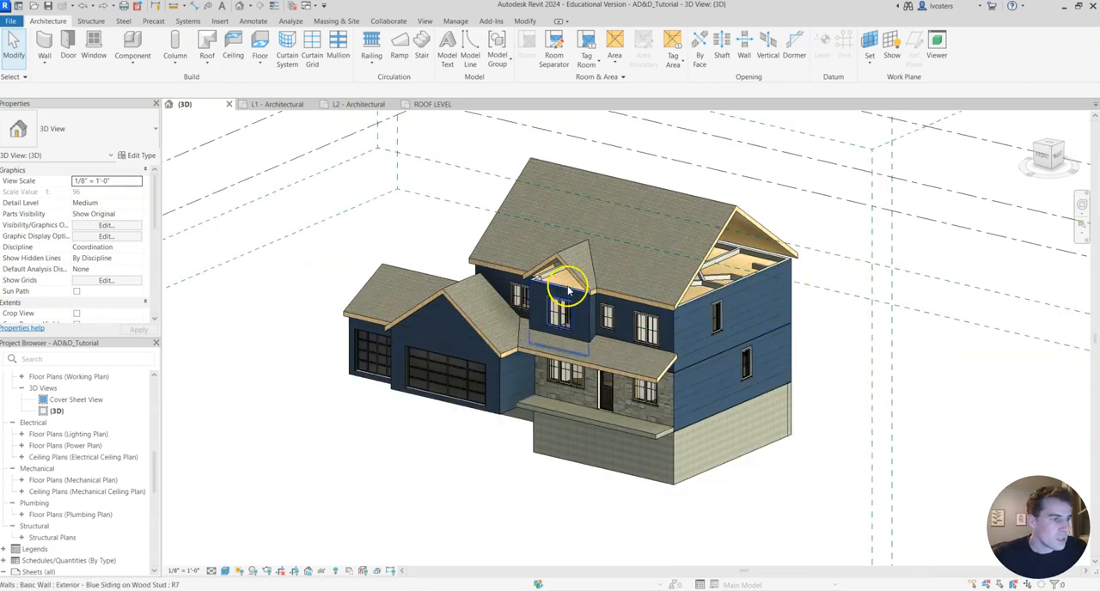
{"action": "scroll", "coordinate": [609, 318], "scroll_direction": "up", "scroll_amount": 3}
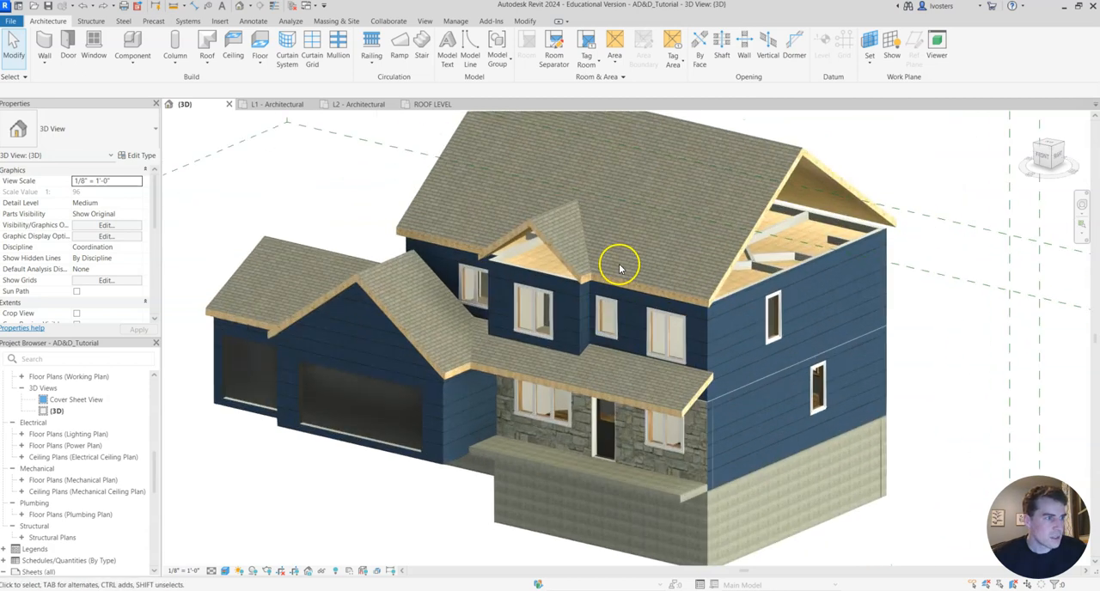
{"action": "left_click", "coordinate": [608, 310]}
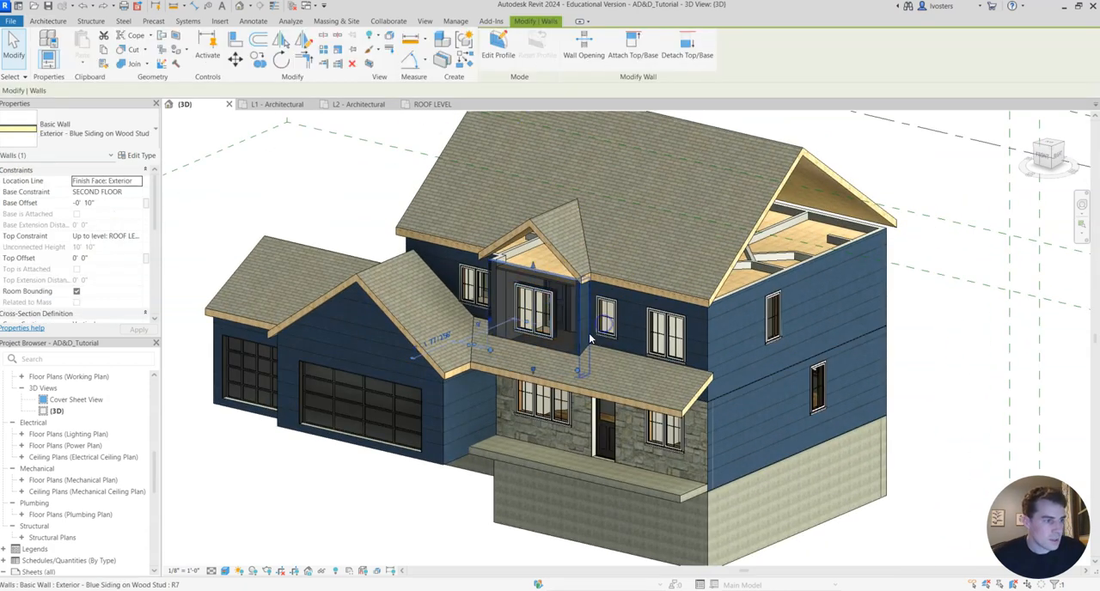
{"action": "left_click", "coordinate": [644, 312], "text": "ctrl"}
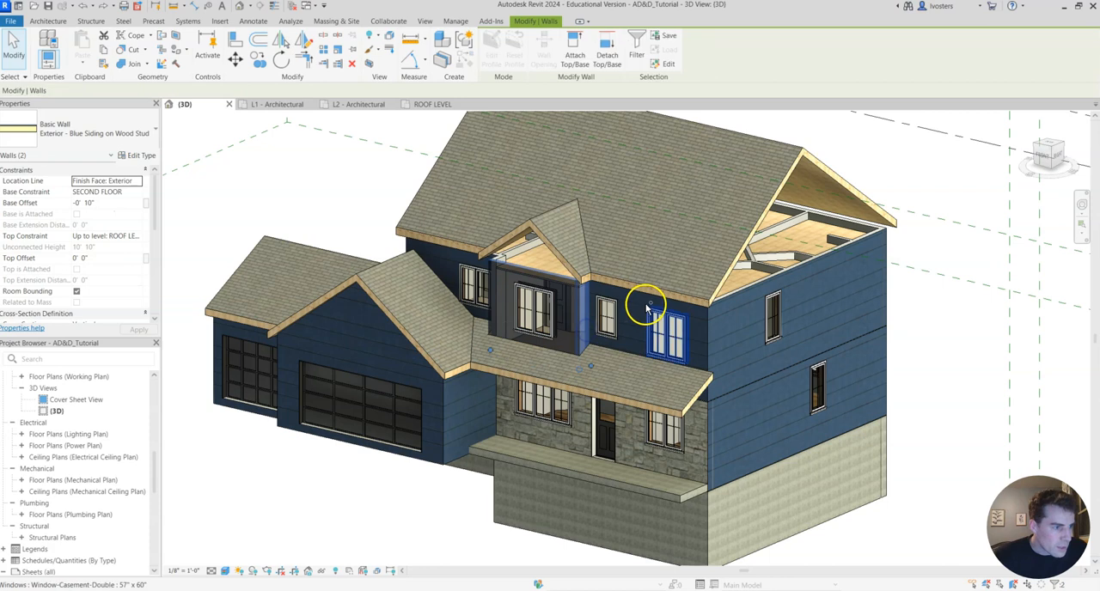
{"action": "left_click", "coordinate": [712, 327], "text": "ctrl"}
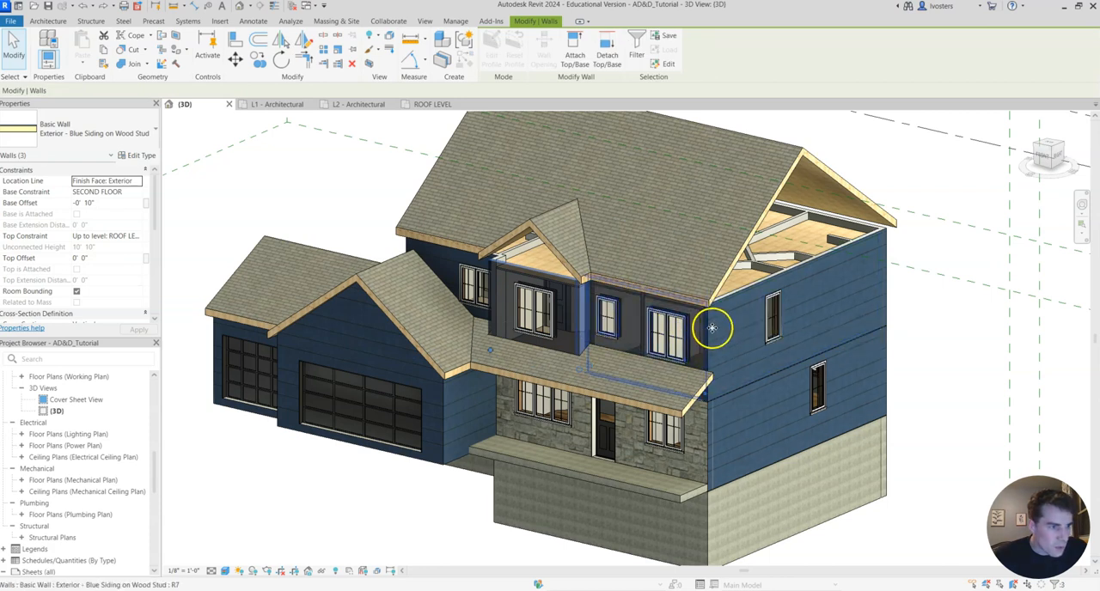
{"action": "left_click", "coordinate": [825, 279], "text": "ctrl"}
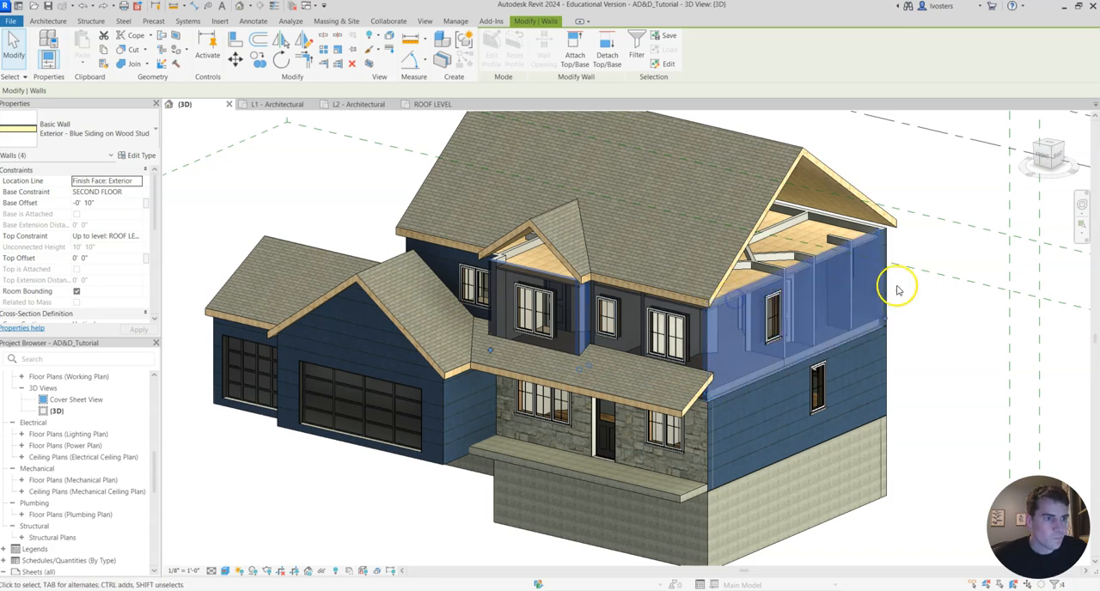
{"action": "middle_click_drag", "start_coordinate": [945, 279], "coordinate": [503, 413], "text": "shift"}
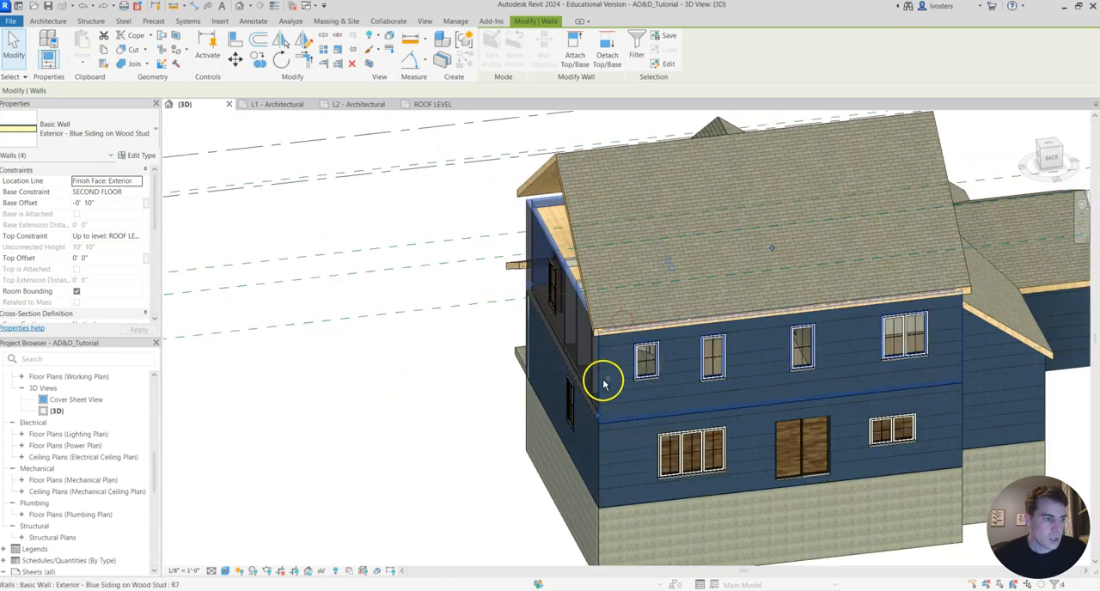
{"action": "left_click", "coordinate": [648, 365], "text": "ctrl"}
{"action": "middle_click_drag", "start_coordinate": [761, 459], "coordinate": [626, 364], "text": "shift"}
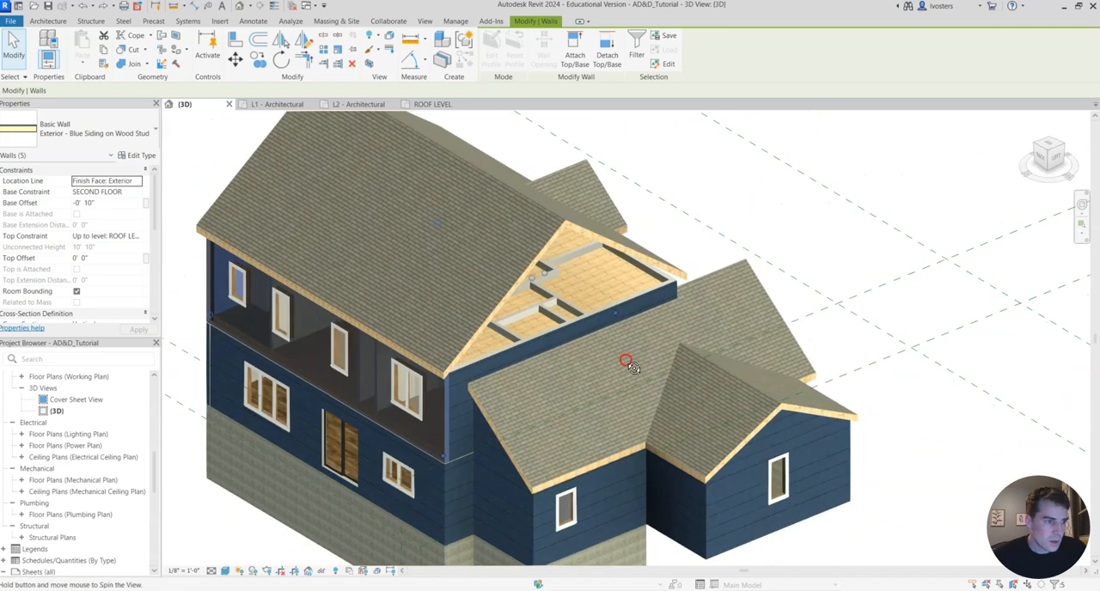
{"action": "left_click", "coordinate": [560, 334], "text": "ctrl"}
{"action": "middle_click_drag", "start_coordinate": [827, 248], "coordinate": [579, 294], "text": "shift"}
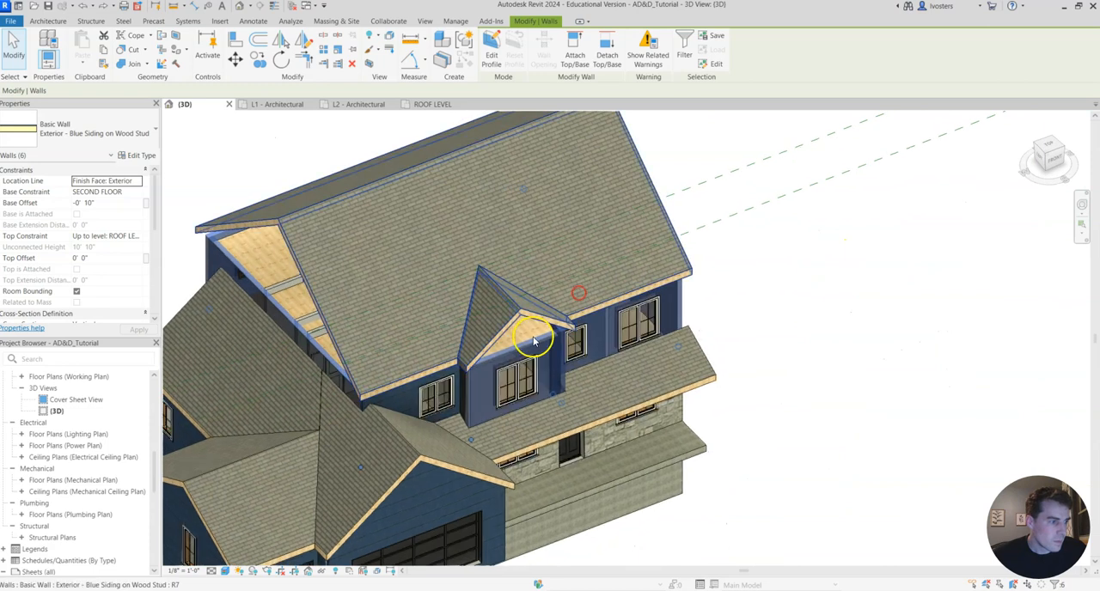
{"action": "left_click", "coordinate": [366, 408], "text": "ctrl"}
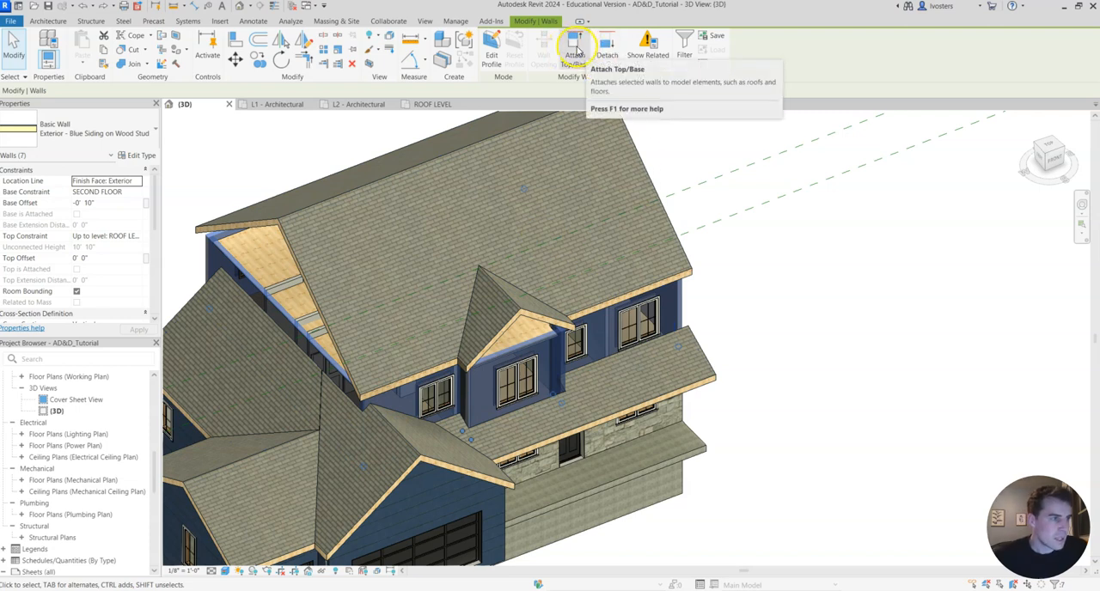
{"action": "left_click", "coordinate": [577, 48]}
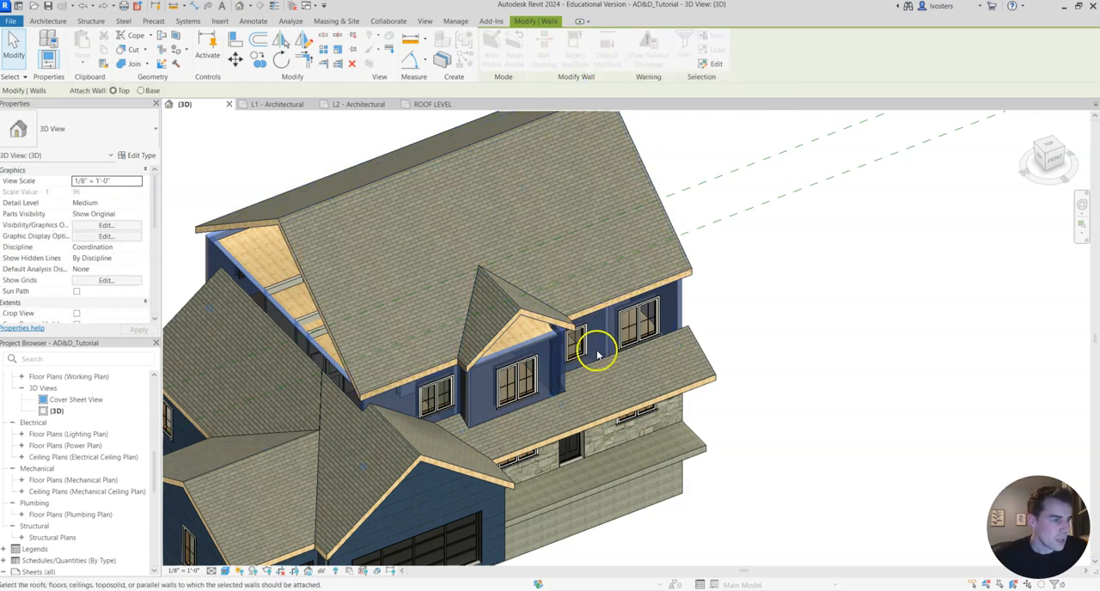
{"action": "left_click", "coordinate": [527, 298]}
{"action": "left_click", "coordinate": [810, 259]}
Examine the attached walls at the right gable end and the front bay in 3D.
{"action": "middle_click_drag", "start_coordinate": [780, 317], "coordinate": [738, 289]}
{"action": "middle_click_drag", "start_coordinate": [808, 299], "coordinate": [767, 335], "text": "shift"}
{"action": "scroll", "coordinate": [812, 309], "scroll_direction": "down", "scroll_amount": 3}
{"action": "scroll", "coordinate": [790, 300], "scroll_direction": "down", "scroll_amount": 3}
{"action": "scroll", "coordinate": [829, 386], "scroll_direction": "up", "scroll_amount": 2}
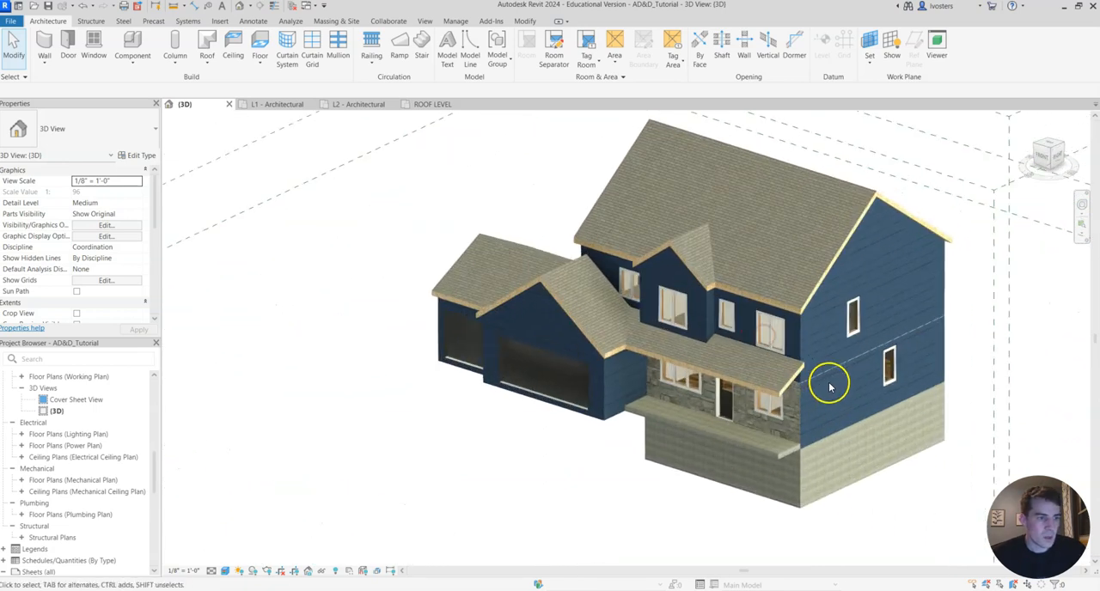
{"action": "middle_click_drag", "start_coordinate": [851, 335], "coordinate": [852, 355]}
{"action": "left_click", "coordinate": [975, 316]}
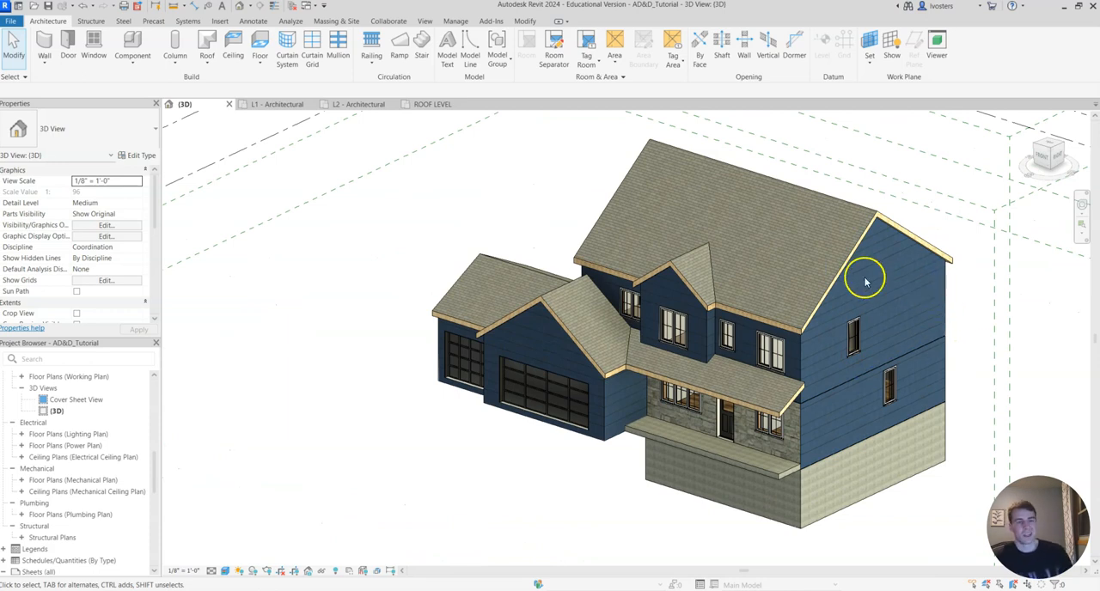
{"action": "scroll", "coordinate": [694, 312], "scroll_direction": "up", "scroll_amount": 2}
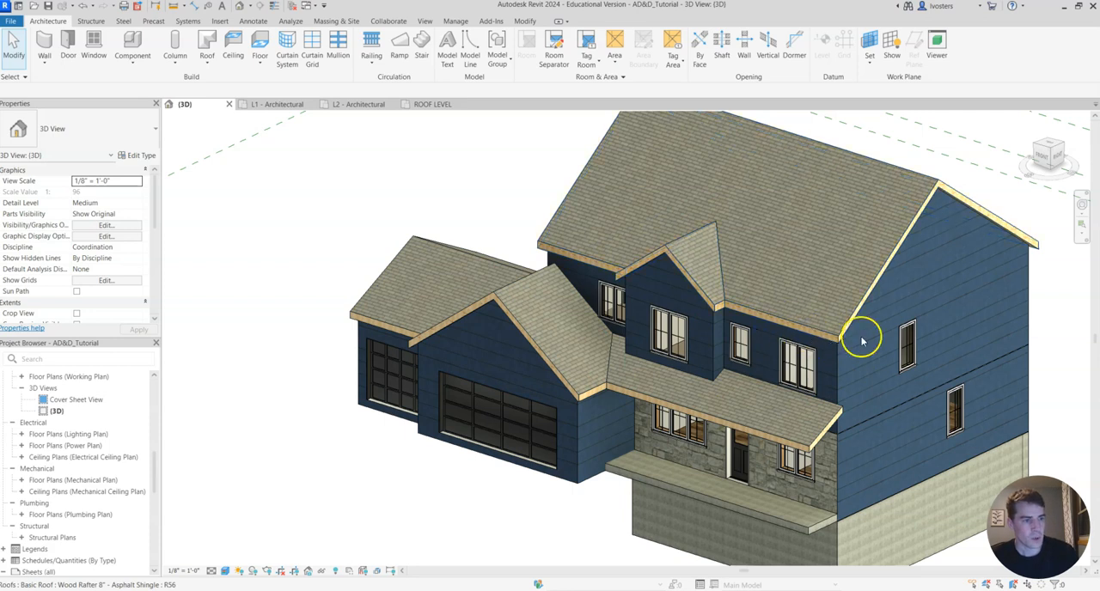
{"action": "scroll", "coordinate": [865, 340], "scroll_direction": "down", "scroll_amount": 2}
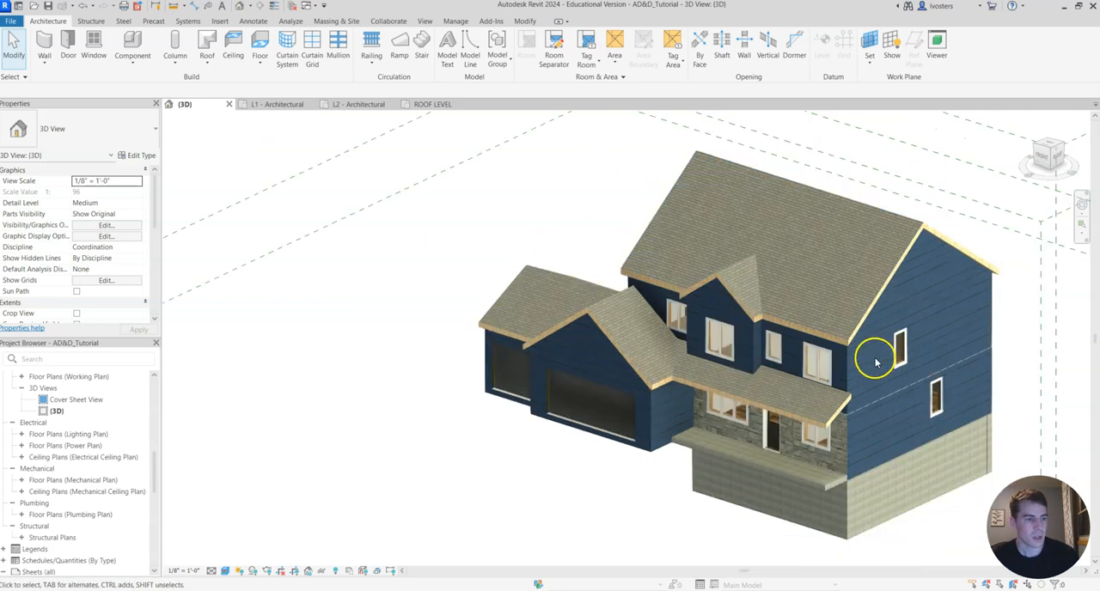
Preview the 3D view in the Shaded and Hidden Line visual styles, and return it to Realistic.
{"action": "left_click", "coordinate": [225, 571]}
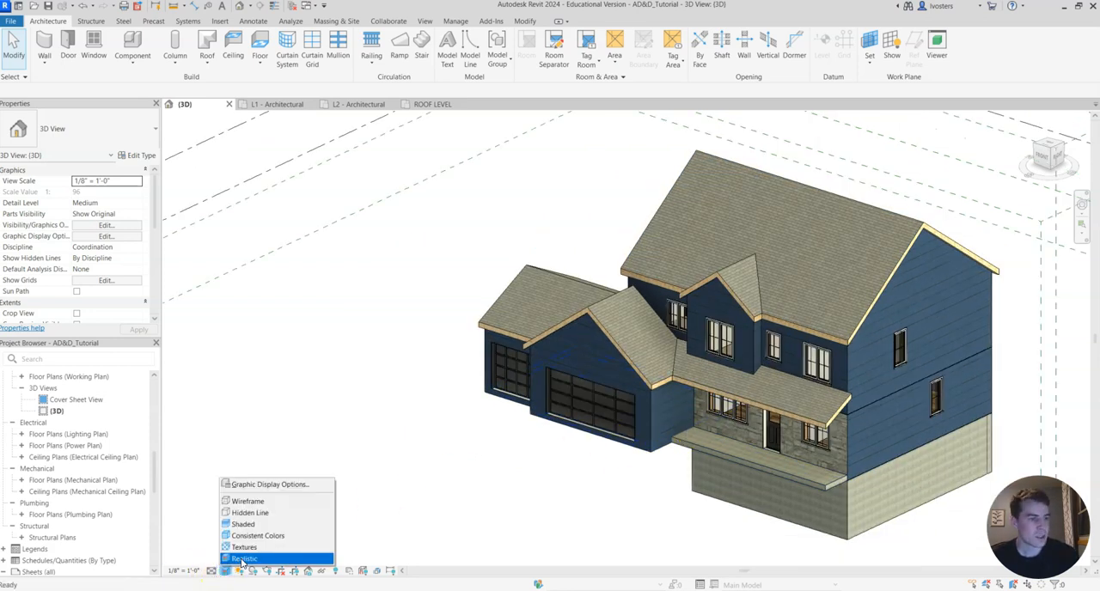
{"action": "left_click", "coordinate": [478, 283]}
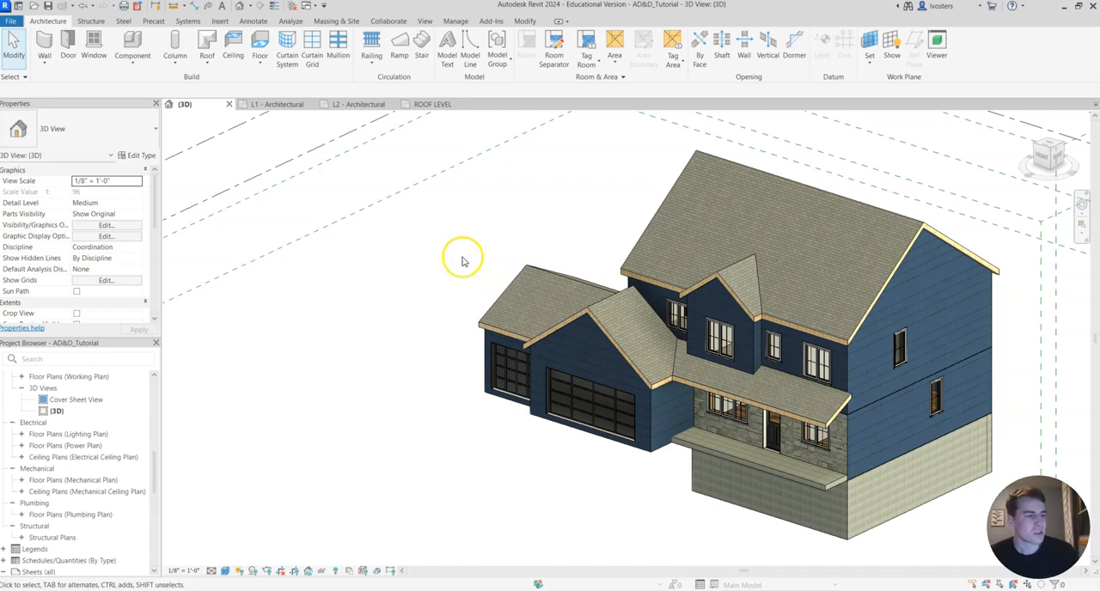
{"action": "left_click", "coordinate": [224, 571]}
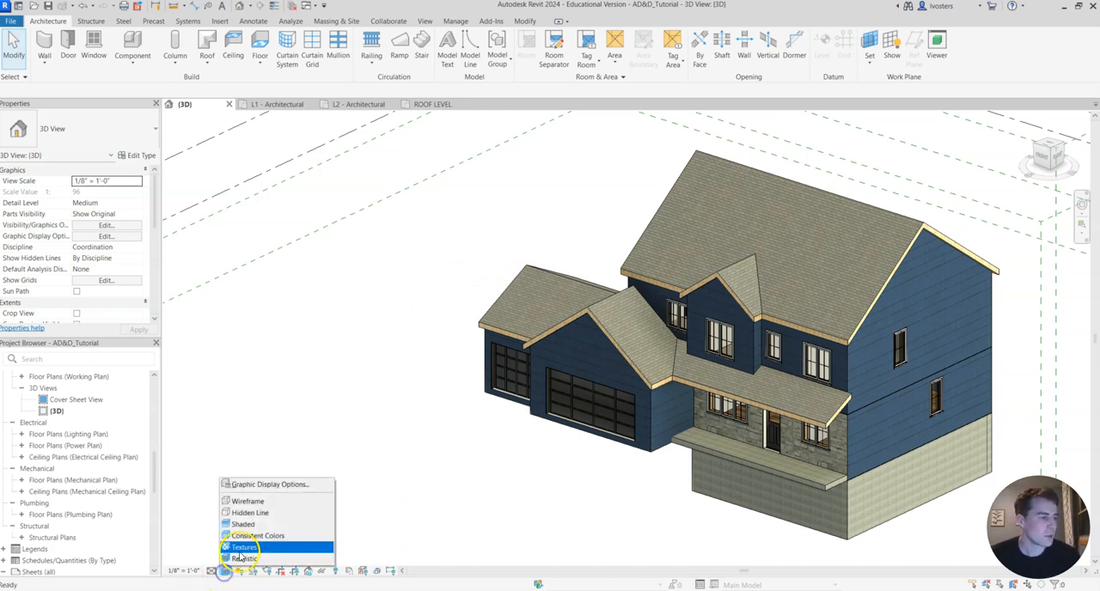
{"action": "left_click", "coordinate": [243, 558]}
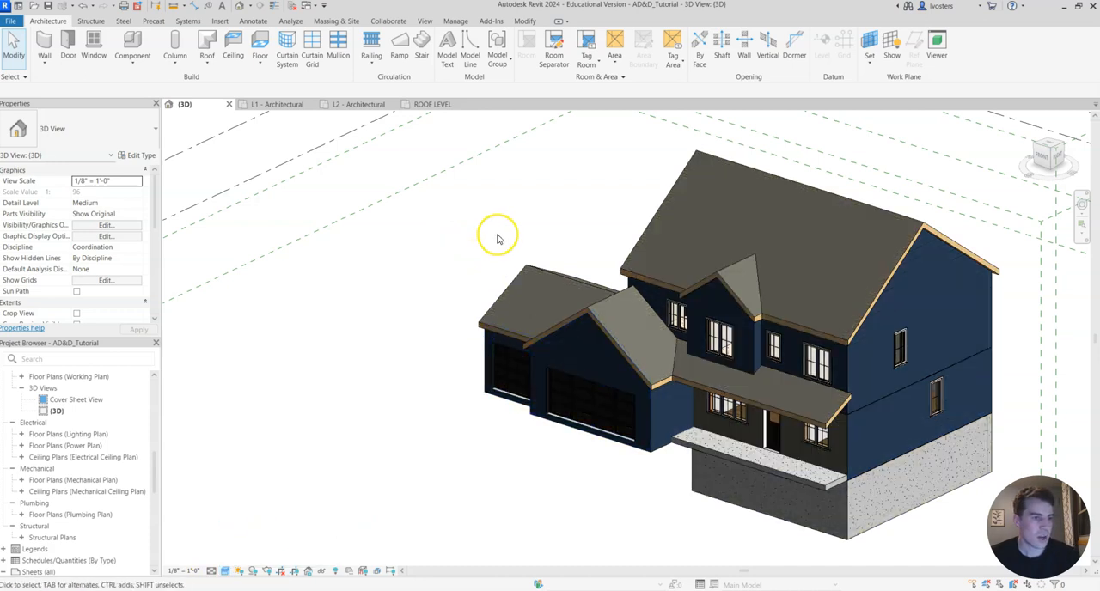
{"action": "left_click", "coordinate": [224, 570]}
{"action": "left_click", "coordinate": [260, 516]}
{"action": "middle_click_drag", "start_coordinate": [526, 222], "coordinate": [513, 228]}
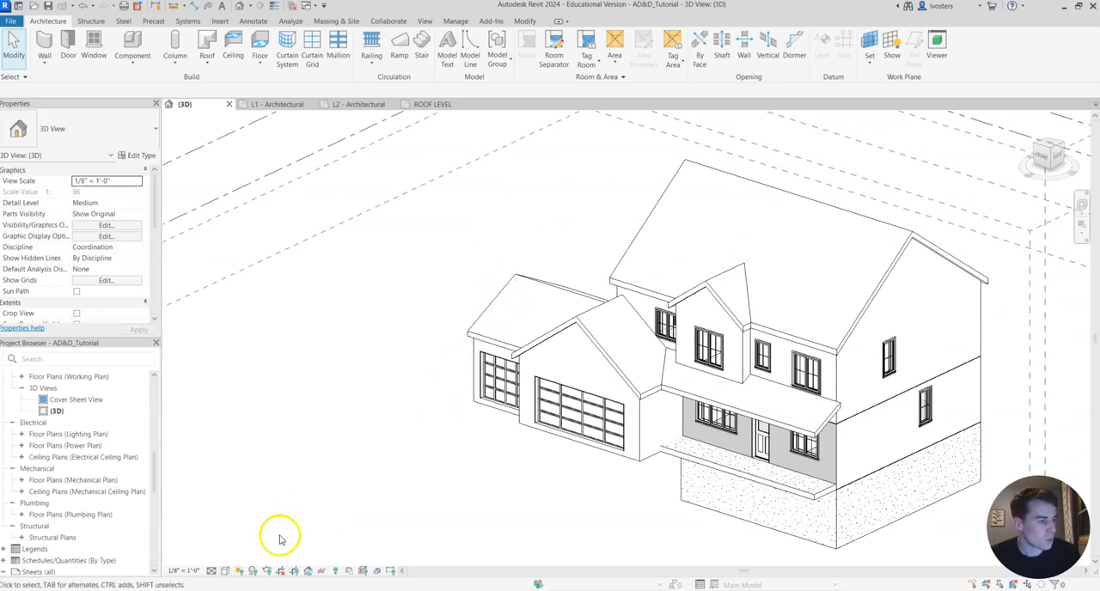
{"action": "left_click", "coordinate": [225, 571]}
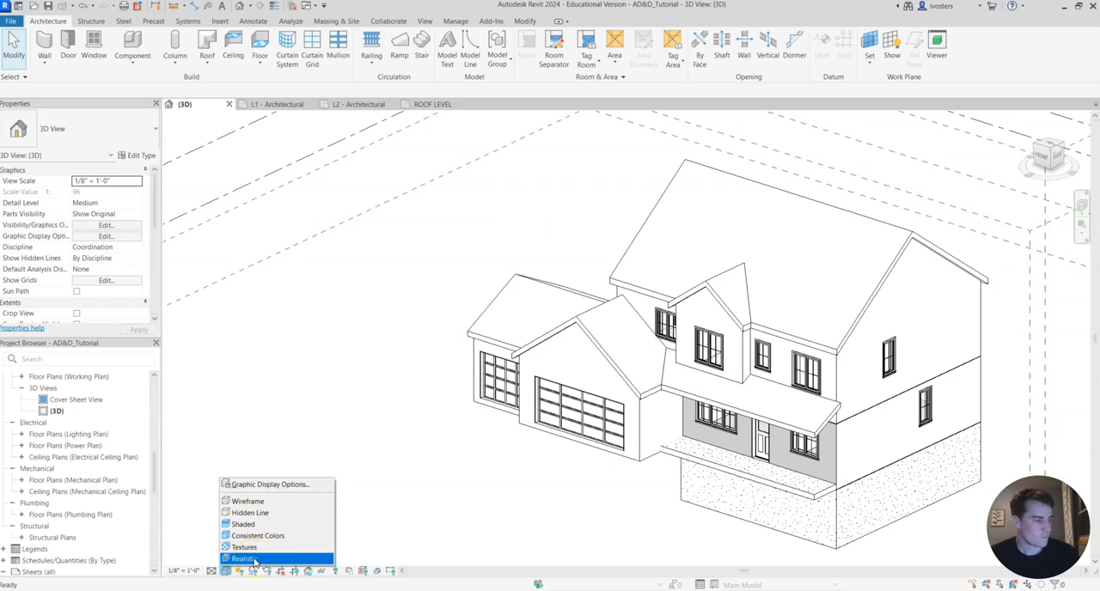
{"action": "left_click", "coordinate": [249, 559]}
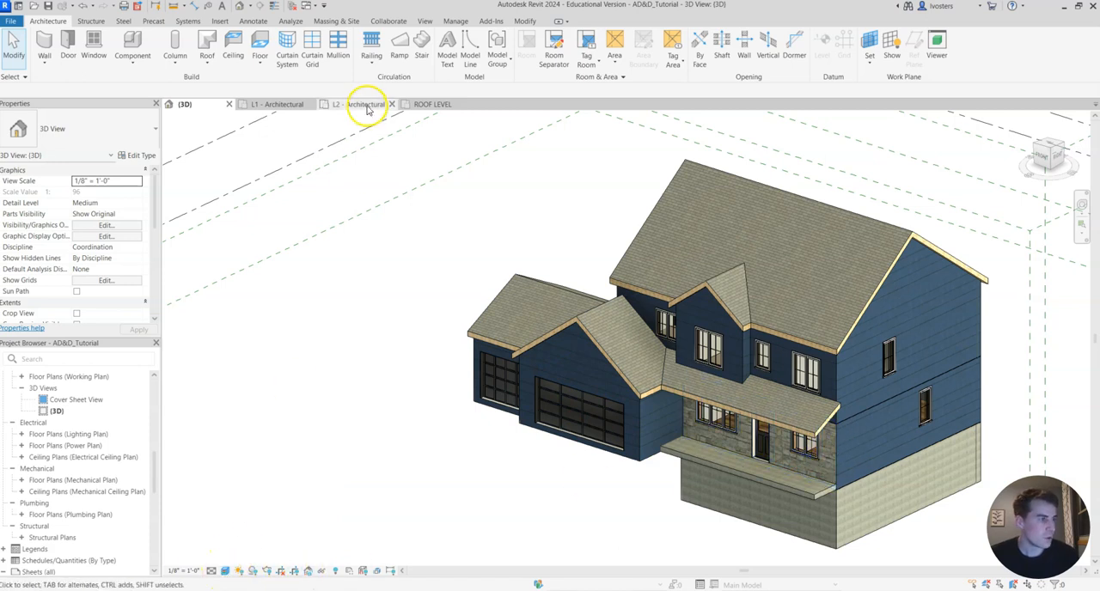
Look over the ROOF LEVEL floor plan and return to the 3D view.
{"action": "left_click", "coordinate": [429, 104]}
{"action": "scroll", "coordinate": [529, 404], "scroll_direction": "down", "scroll_amount": 1}
{"action": "left_click", "coordinate": [756, 361]}
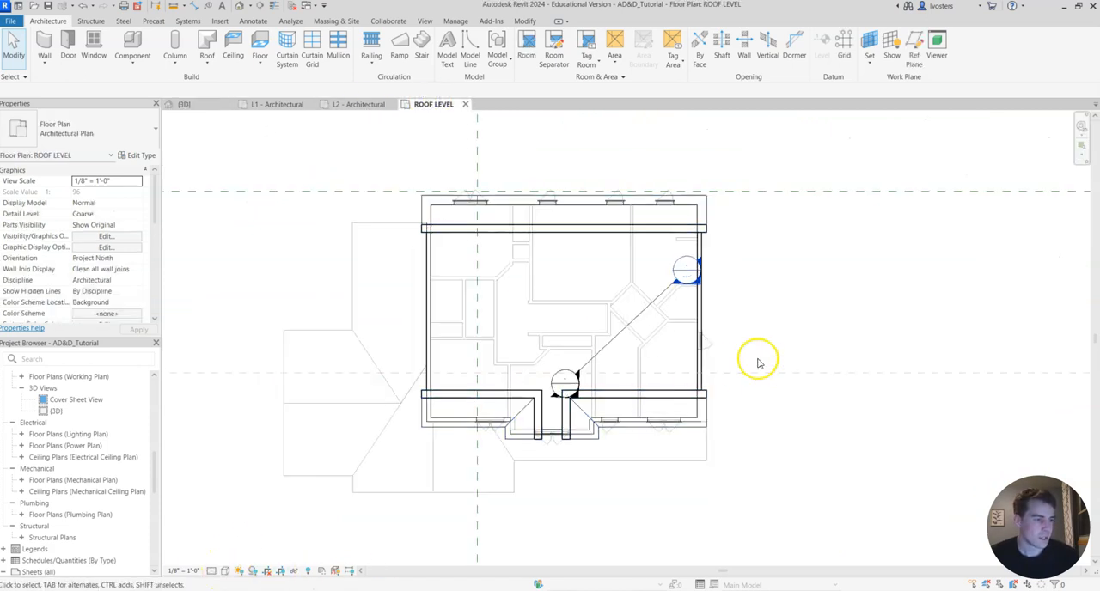
{"action": "left_click", "coordinate": [208, 105]}
Switch the 3D view's visual style to Shaded, to Hidden Line, and back to Realistic for comparison.
{"action": "left_click", "coordinate": [226, 571]}
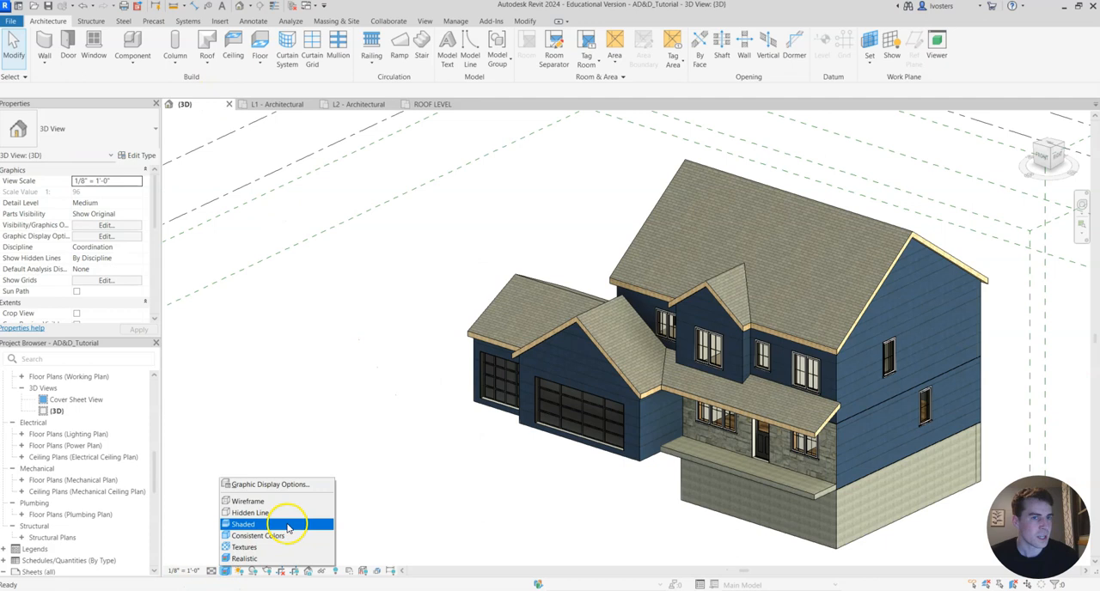
{"action": "left_click", "coordinate": [244, 548]}
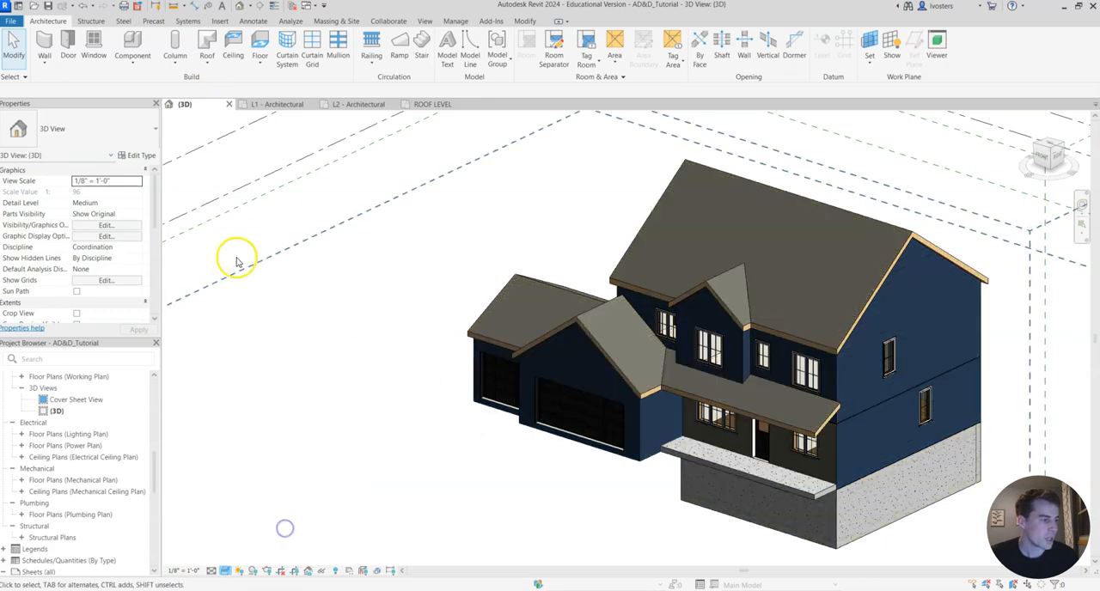
{"action": "left_click", "coordinate": [225, 571]}
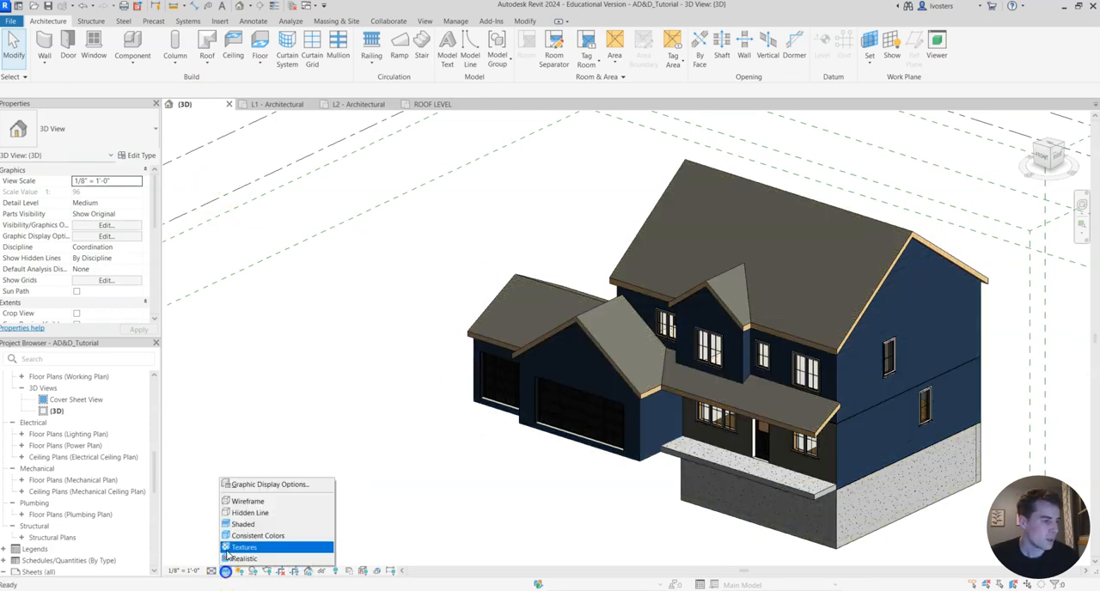
{"action": "left_click", "coordinate": [248, 513]}
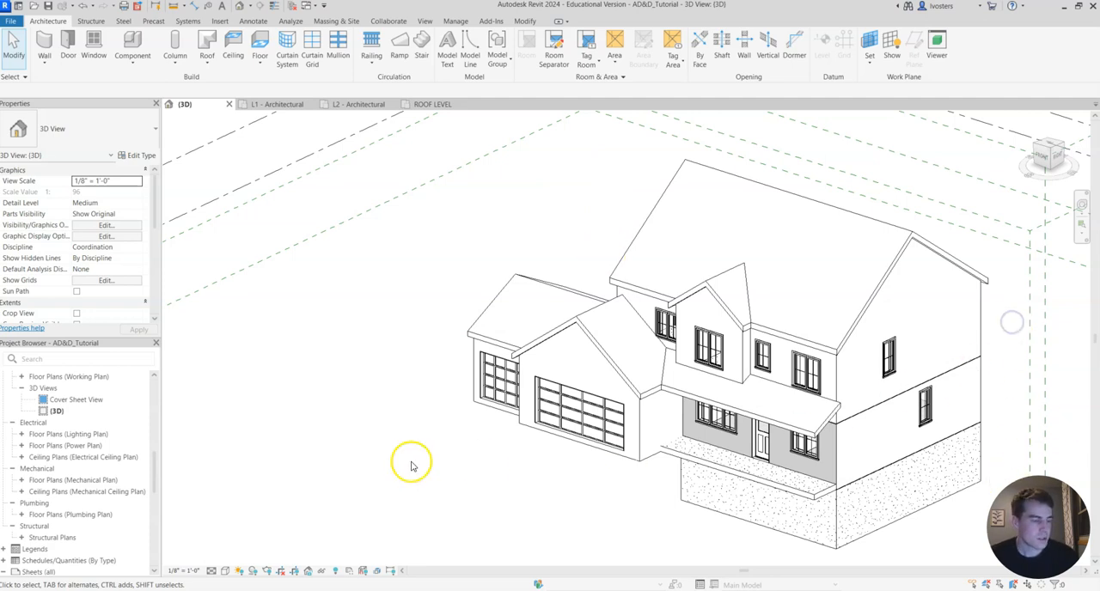
{"action": "left_click", "coordinate": [225, 571]}
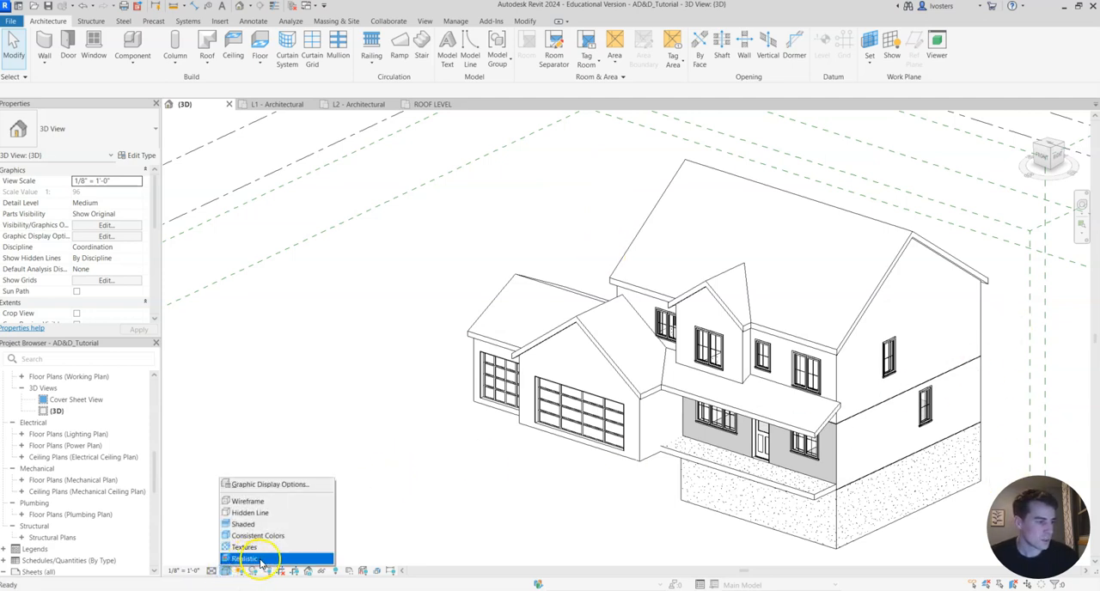
{"action": "left_click", "coordinate": [261, 560]}
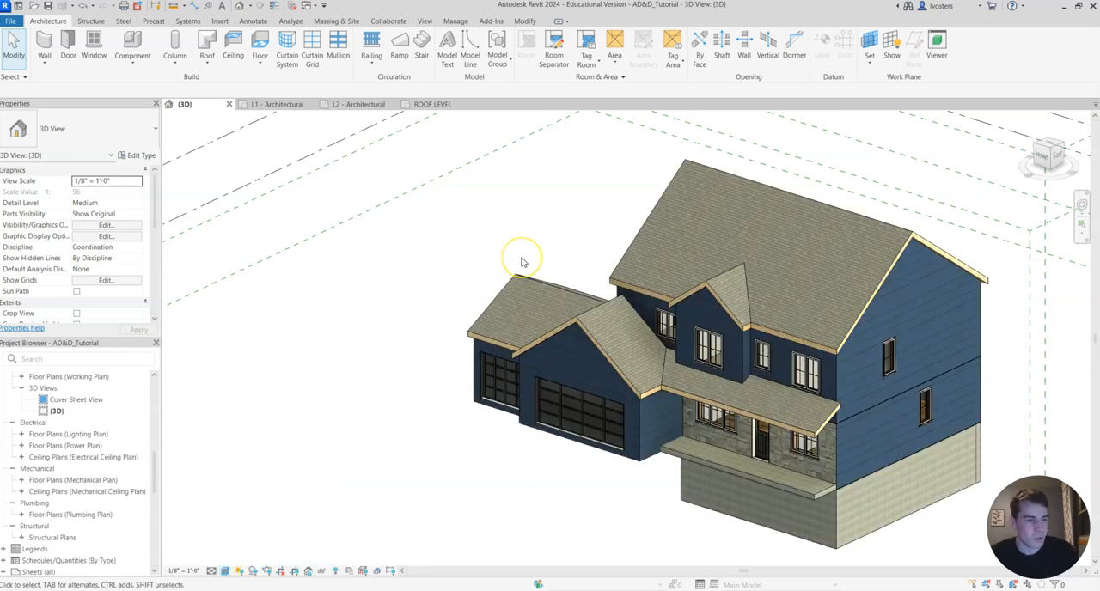